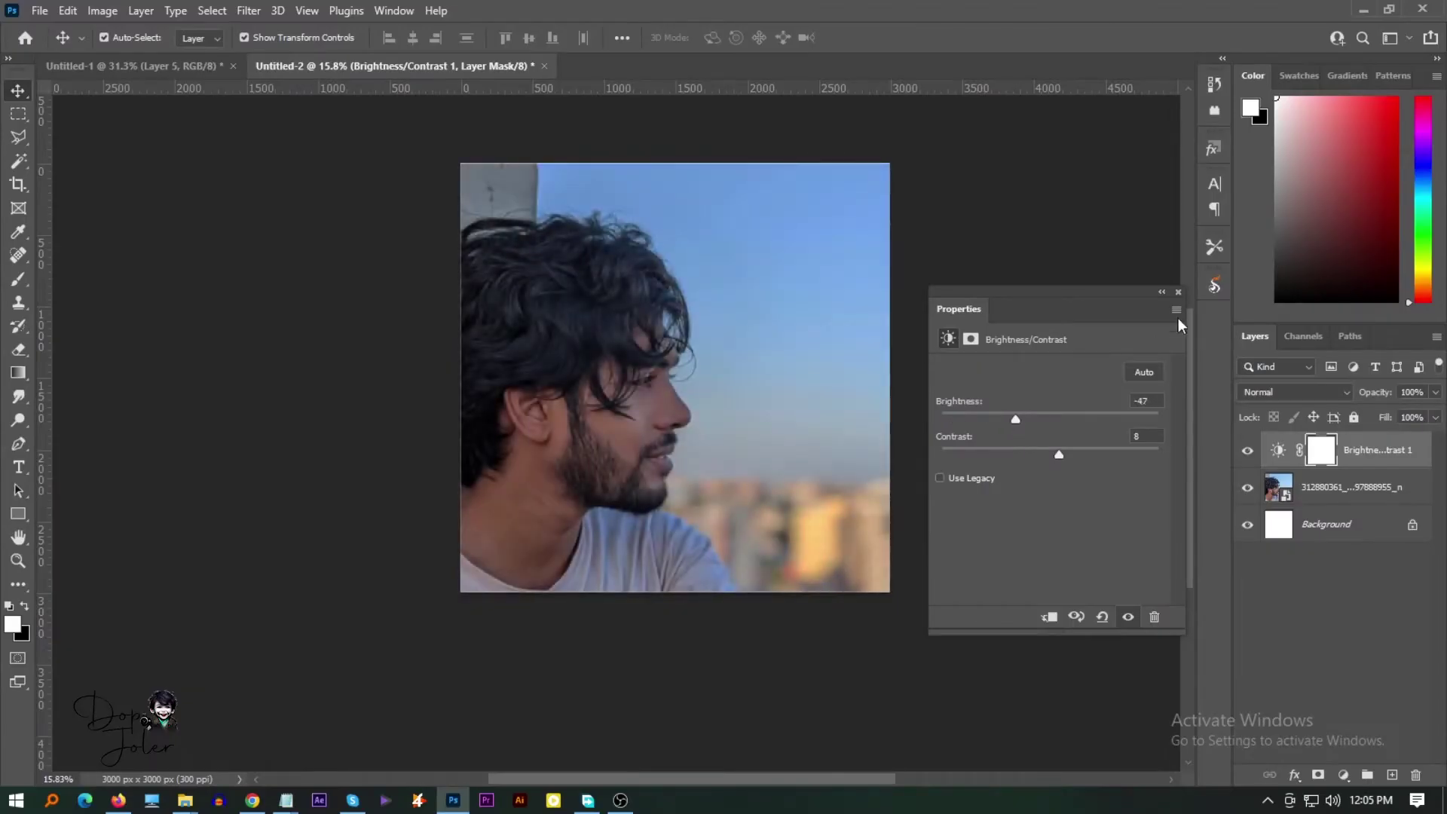
Delete the Brightness/Contrast 1 adjustment layer and duplicate the portrait photo layer
key("Delete")
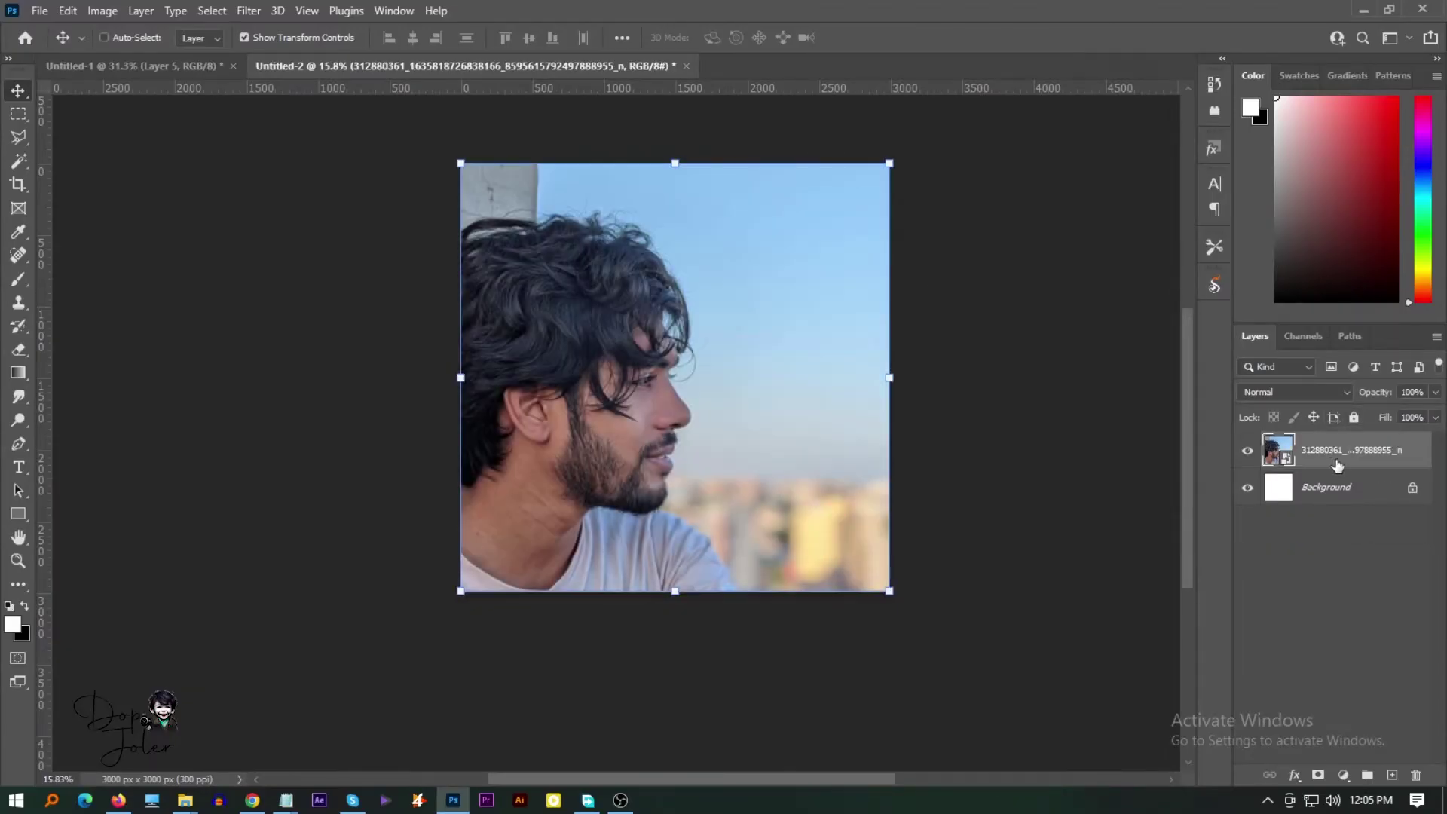
key("ctrl+j")
Add a Curves adjustment layer above the portrait copy and shape a contrast curve
left_click(118, 16)
left_click(1344, 775)
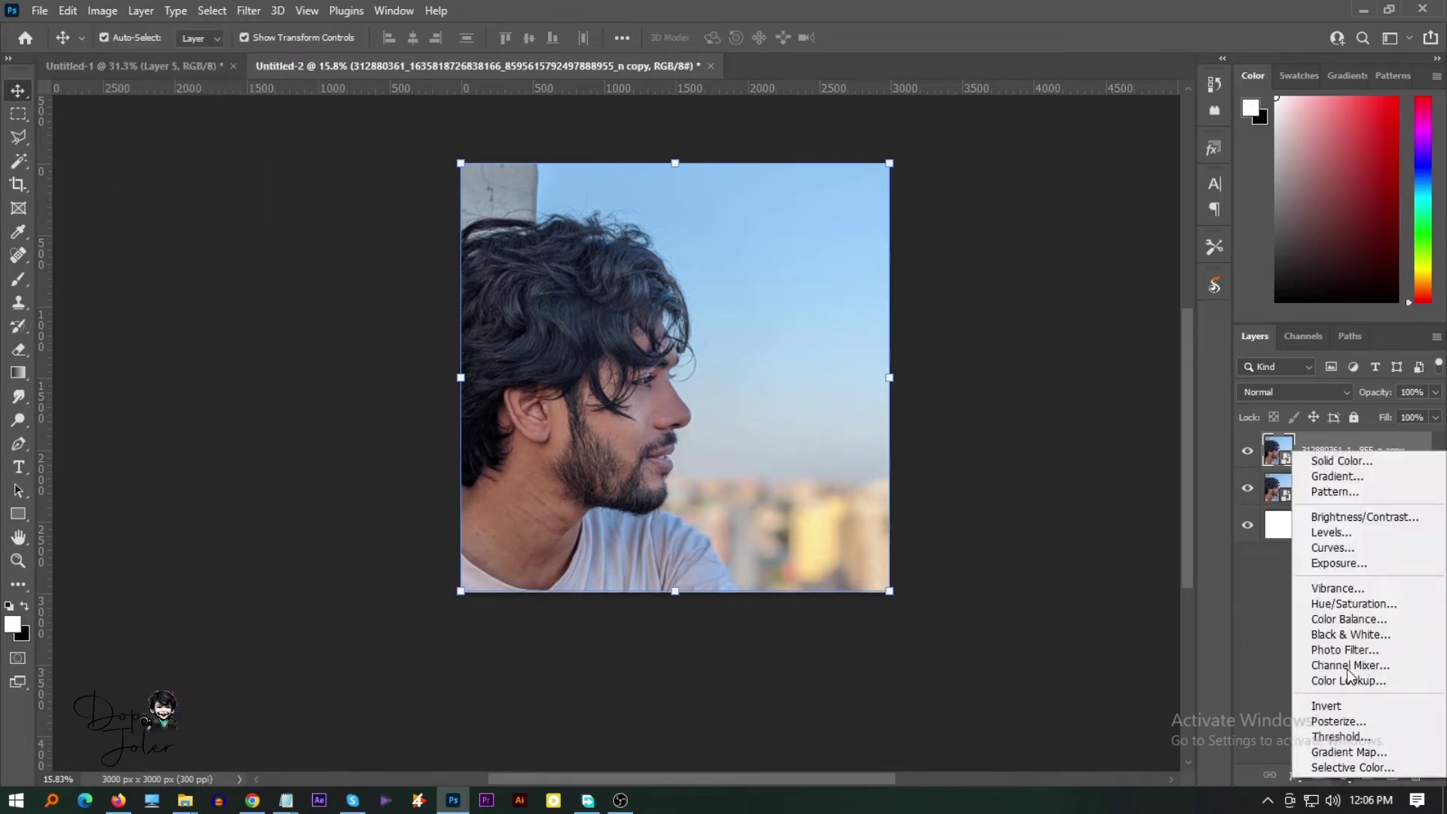
left_click(1334, 553)
left_click_drag(1032, 536, 1043, 552)
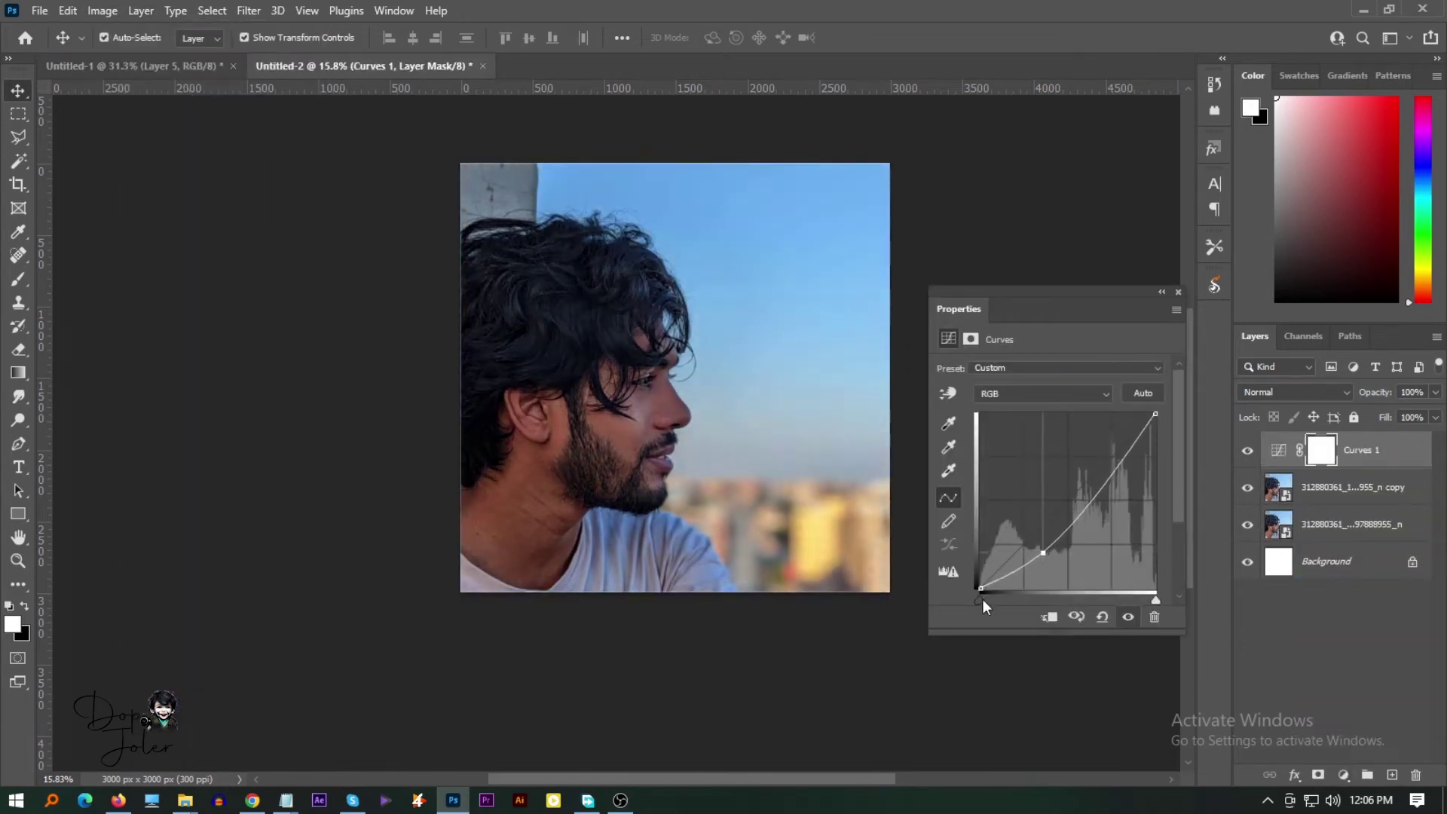
left_click_drag(980, 599, 1011, 600)
mouse_move(1155, 414)
left_mouse_down()
mouse_move(1169, 437)
mouse_move(1155, 416)
left_mouse_up()
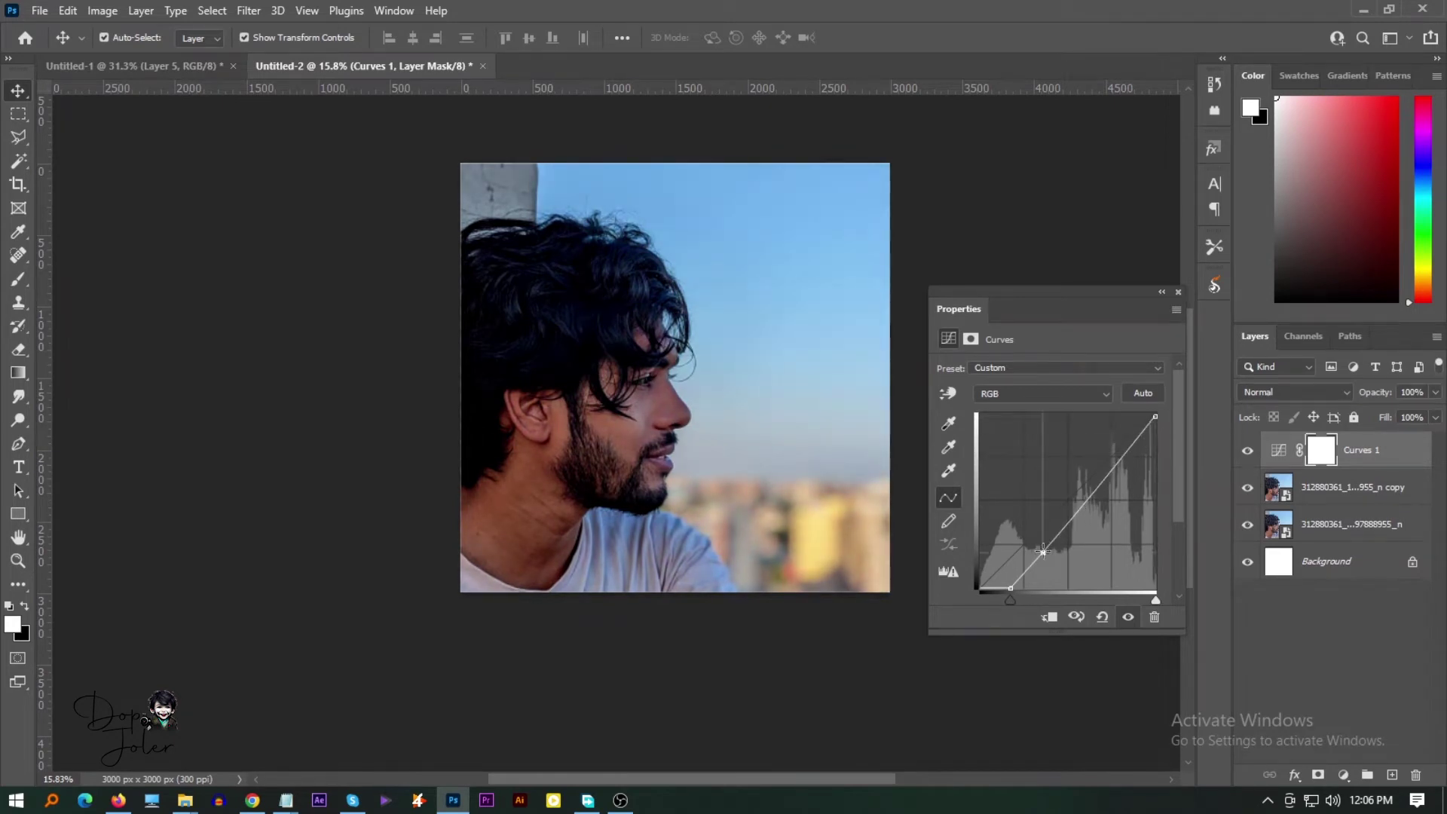
mouse_move(1155, 599)
left_mouse_down()
mouse_move(1126, 600)
mouse_move(1155, 600)
left_mouse_up()
mouse_move(1011, 600)
left_mouse_down()
mouse_move(979, 603)
mouse_move(992, 604)
left_mouse_up()
Close Properties, switch off the Curves layer and select the duplicated photo layer
left_click(1178, 291)
left_click(1247, 450)
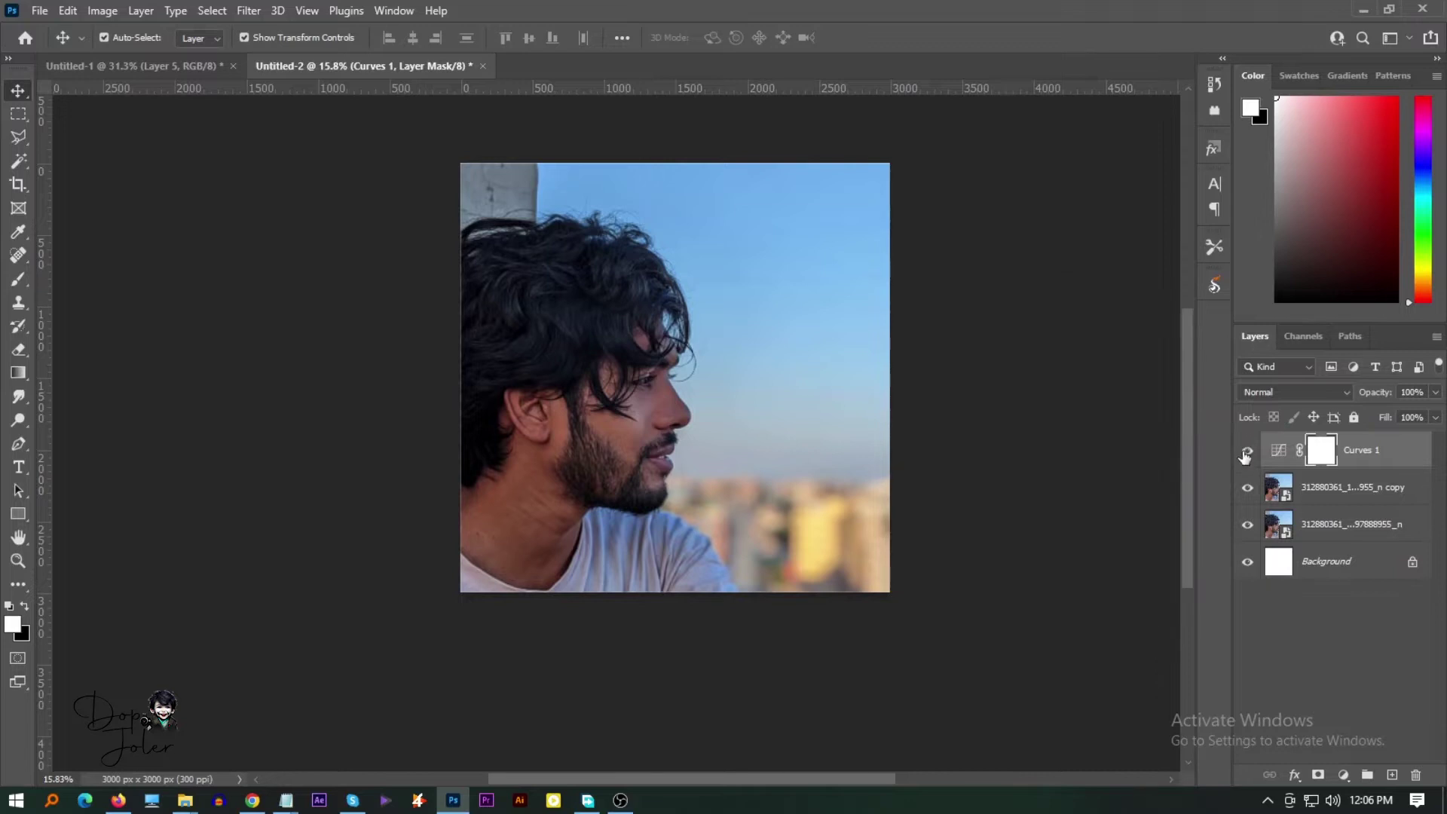
left_click(1342, 490)
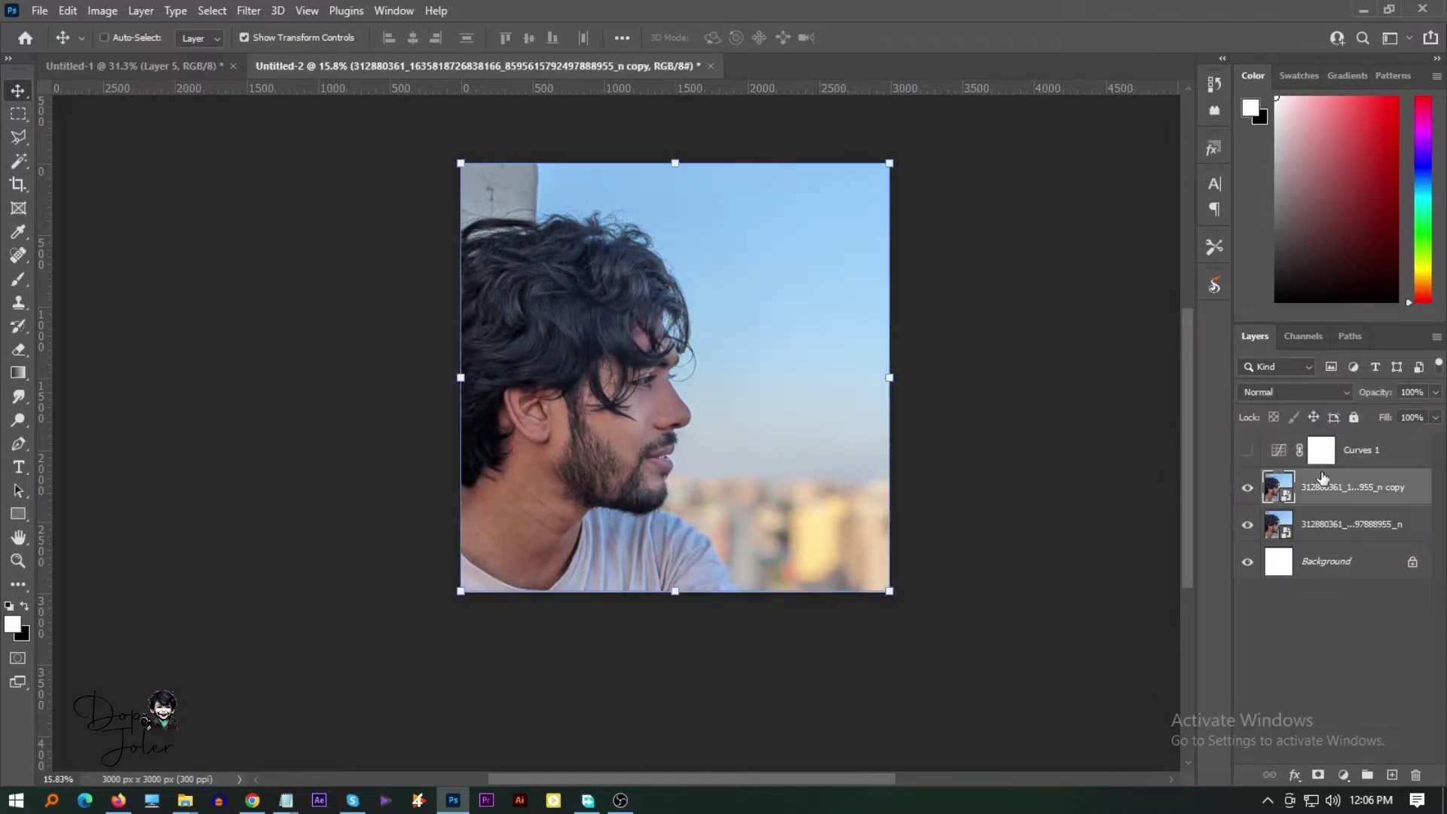
Duplicate the photo copy, set its blend mode to Vivid Light and invert it
key("ctrl+j")
left_click(1295, 392)
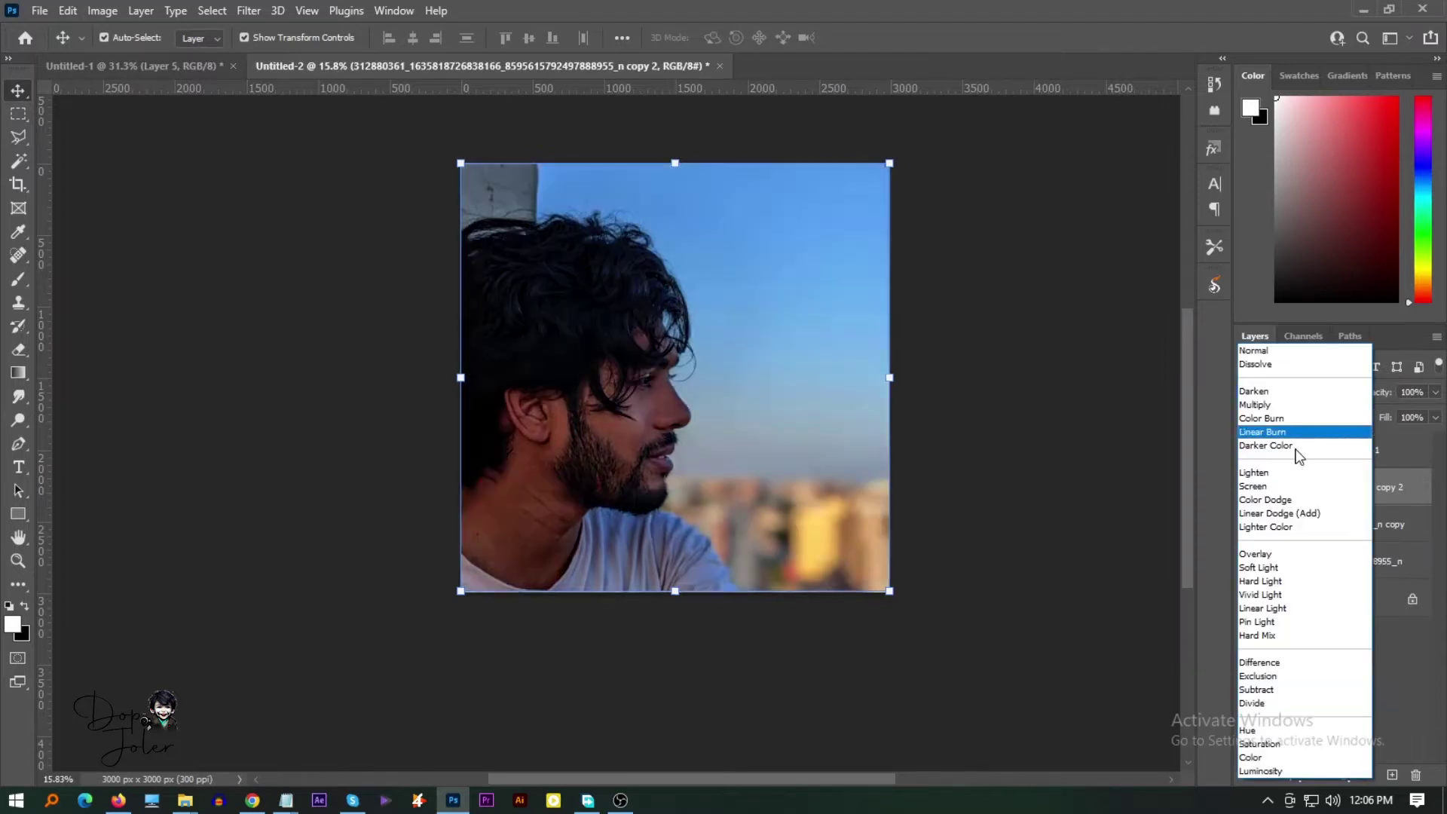
left_click(1267, 596)
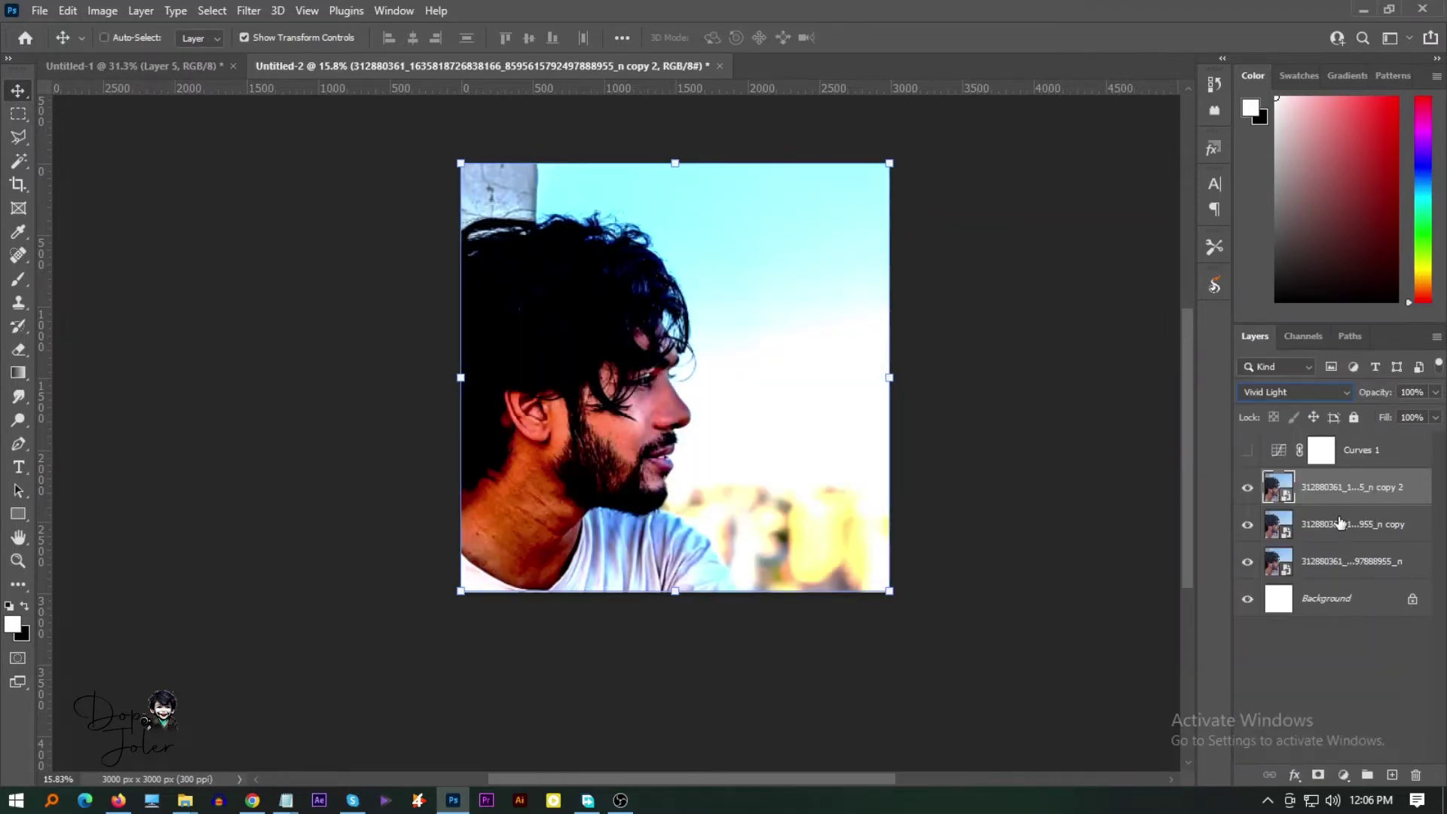
key("ctrl+i")
Apply a High Pass filter with an increased radius to the inverted copy
left_click(249, 11)
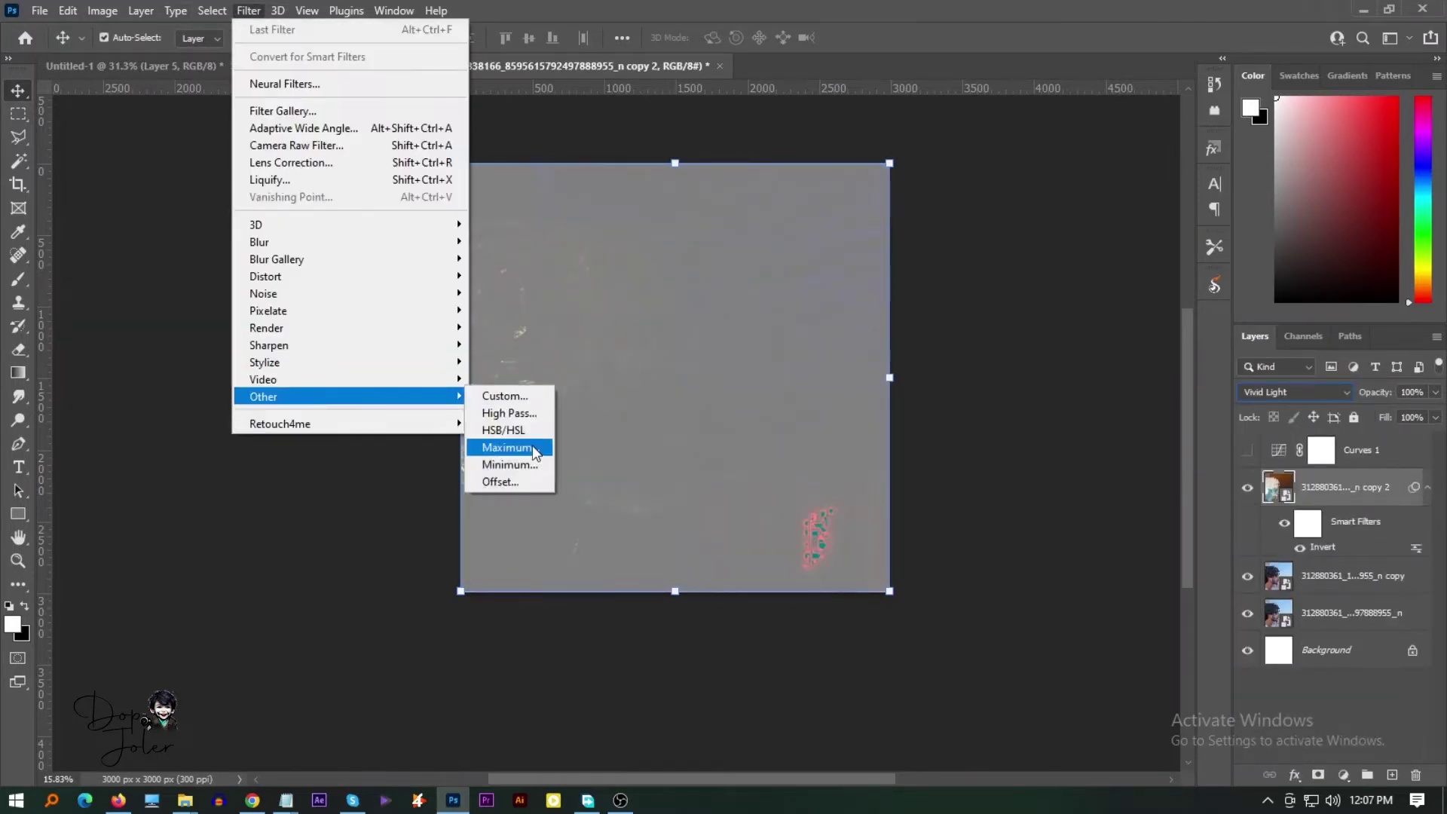
left_click(509, 413)
left_click_drag(688, 146, 939, 162)
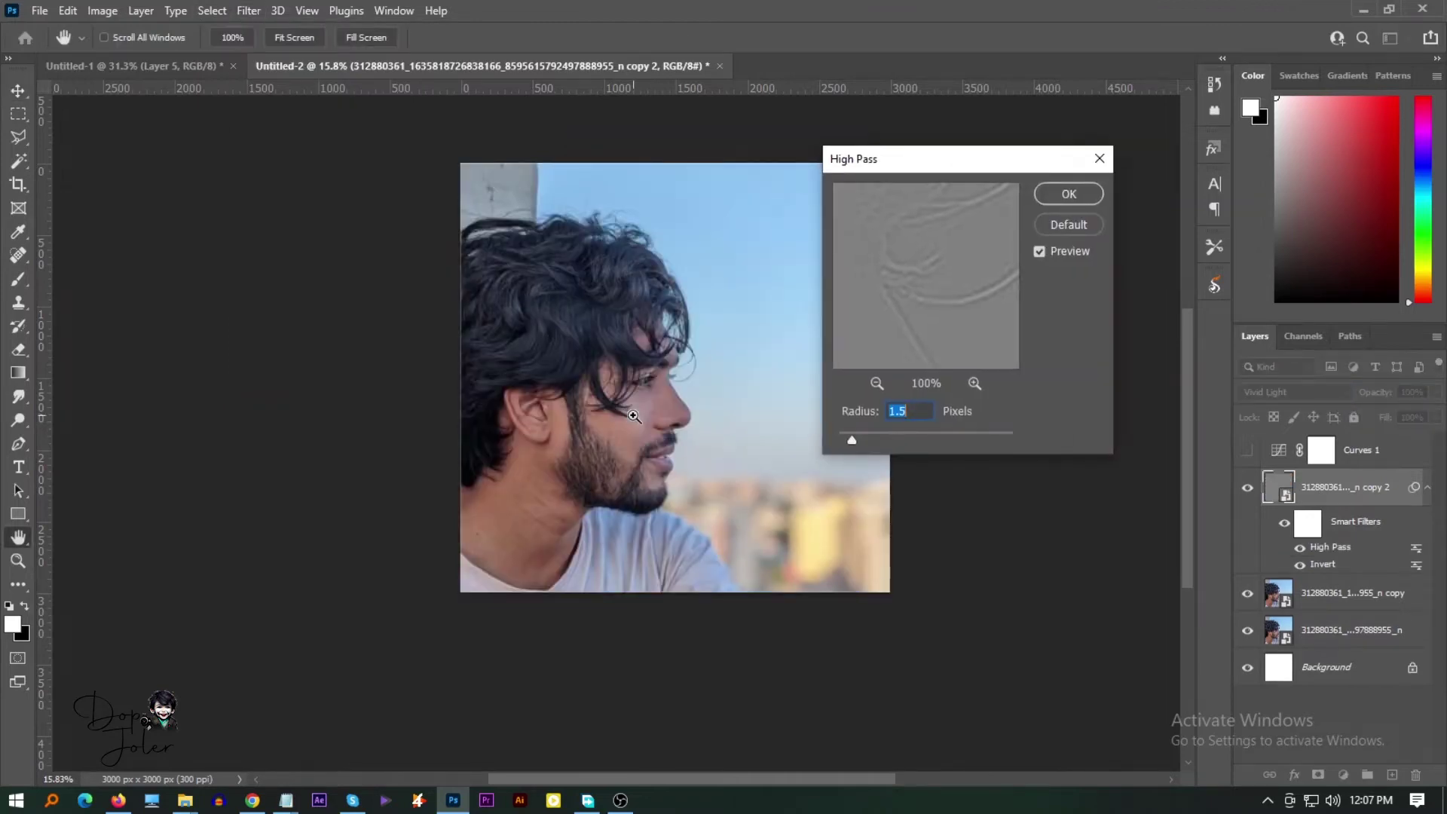
left_click(633, 416, "ctrl")
left_click_drag(853, 440, 875, 441)
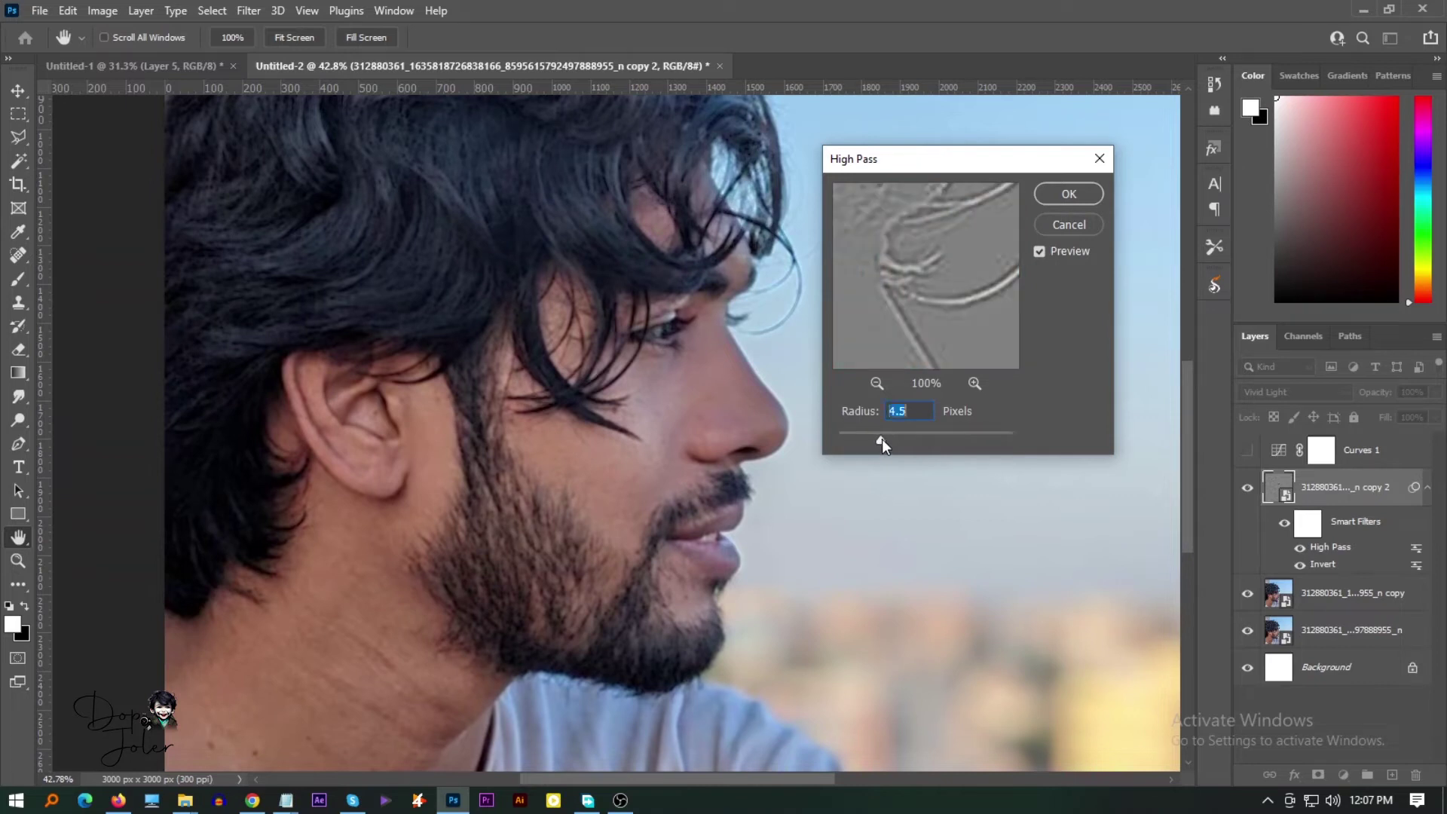
left_click_drag(875, 441, 895, 438)
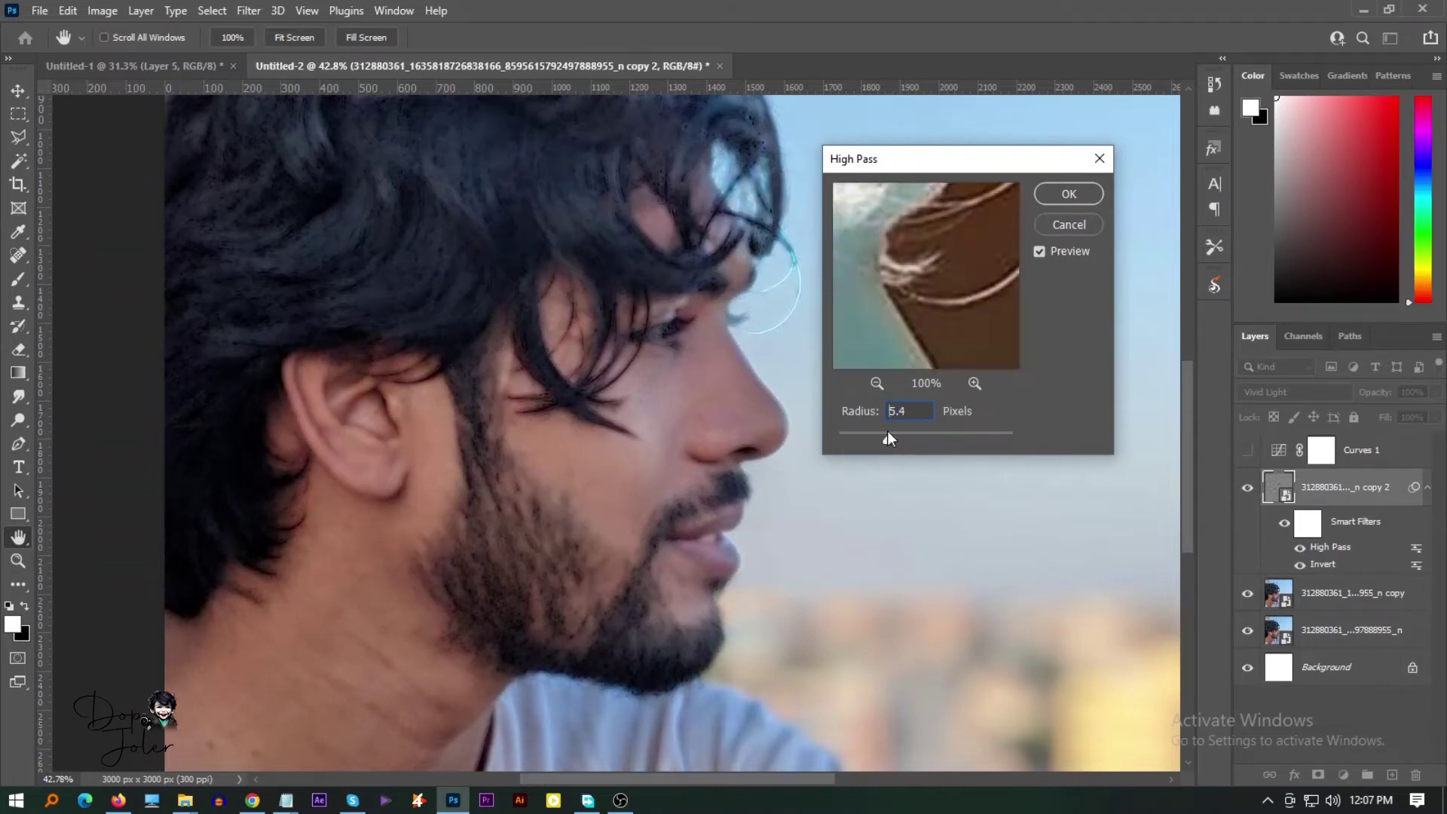
left_click(1070, 197)
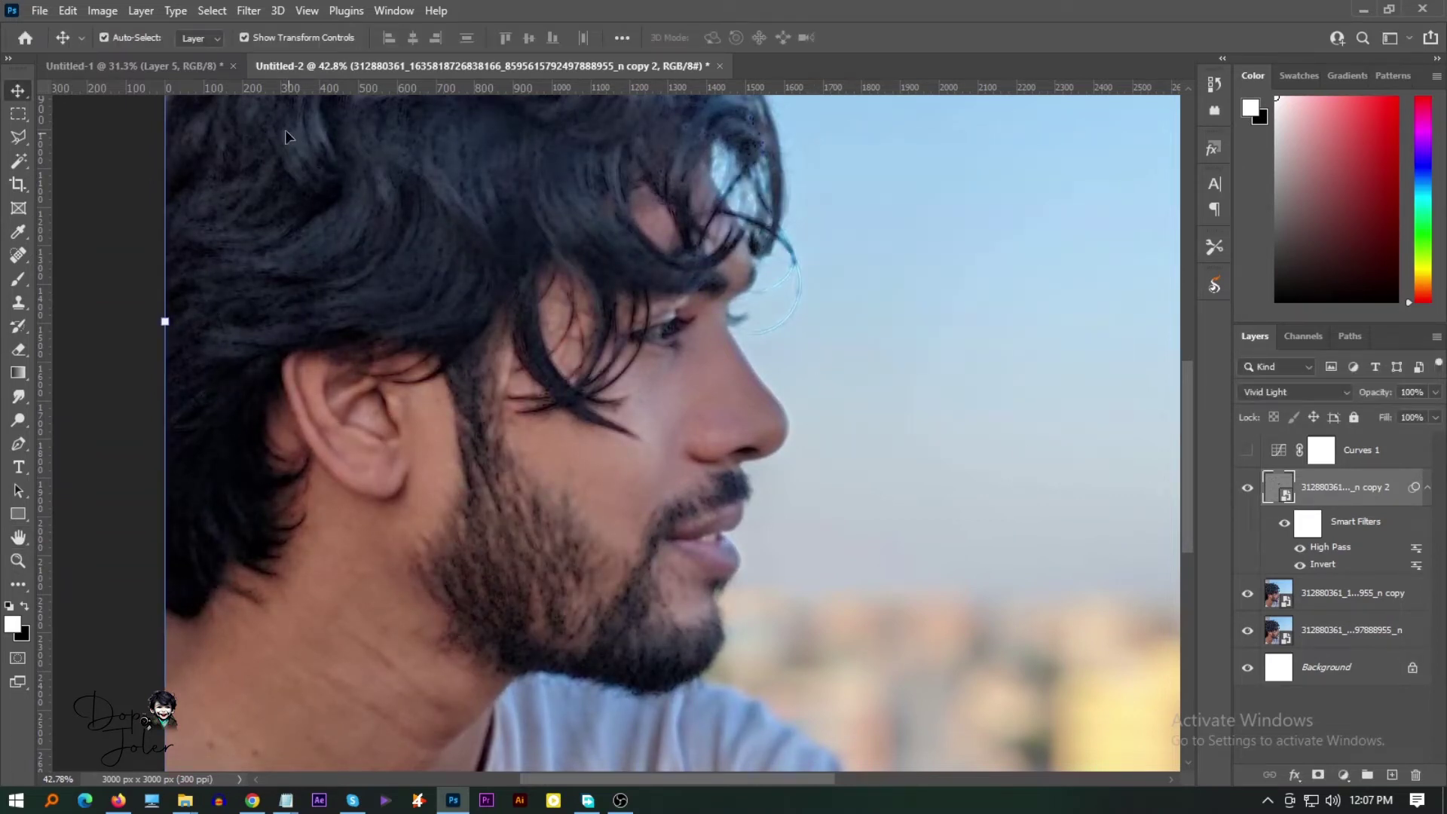
Apply a 3.0-pixel Gaussian Blur to the Vivid Light portrait copy
left_click(249, 11)
left_click(515, 309)
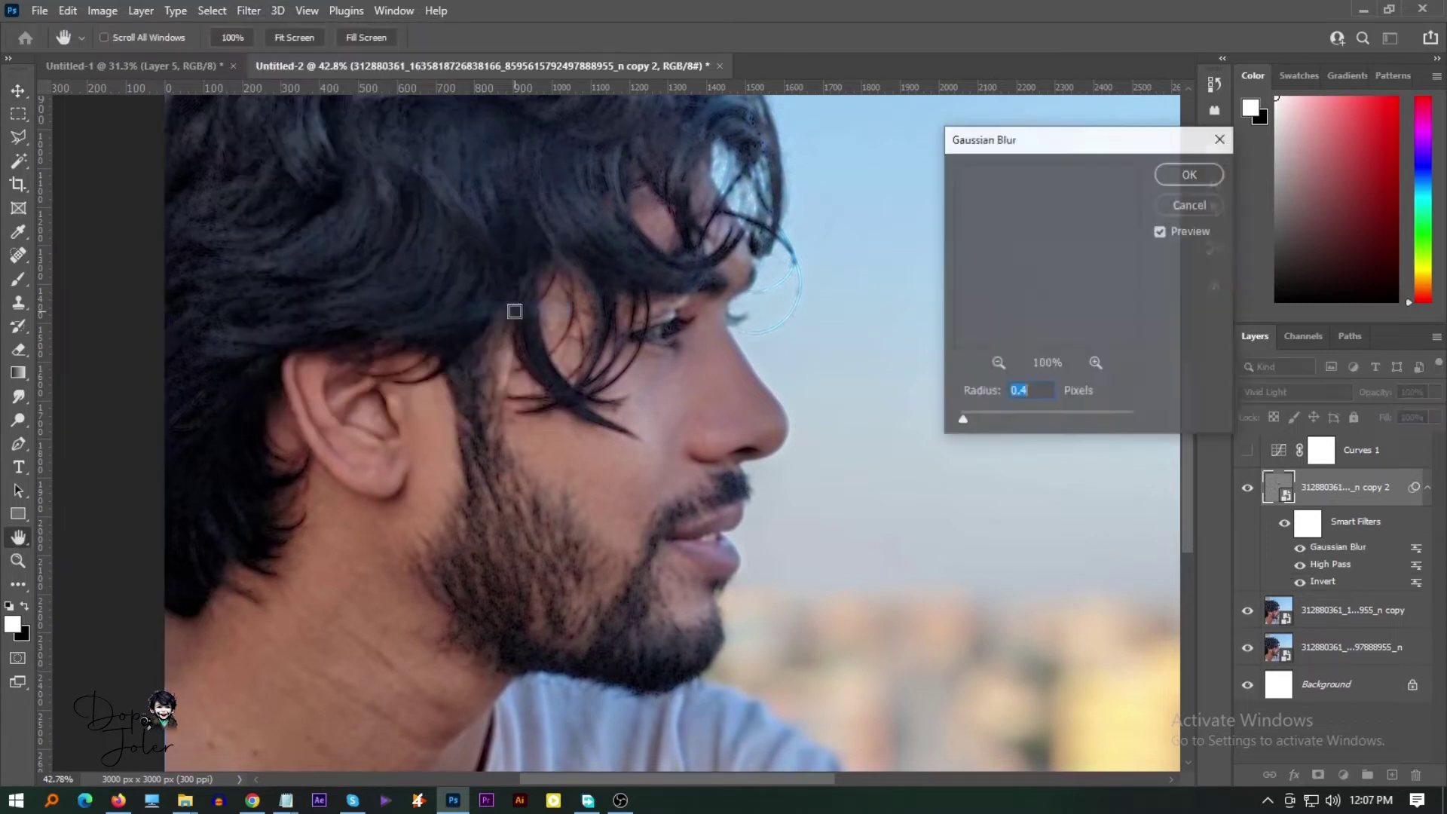
left_click_drag(970, 422, 983, 421)
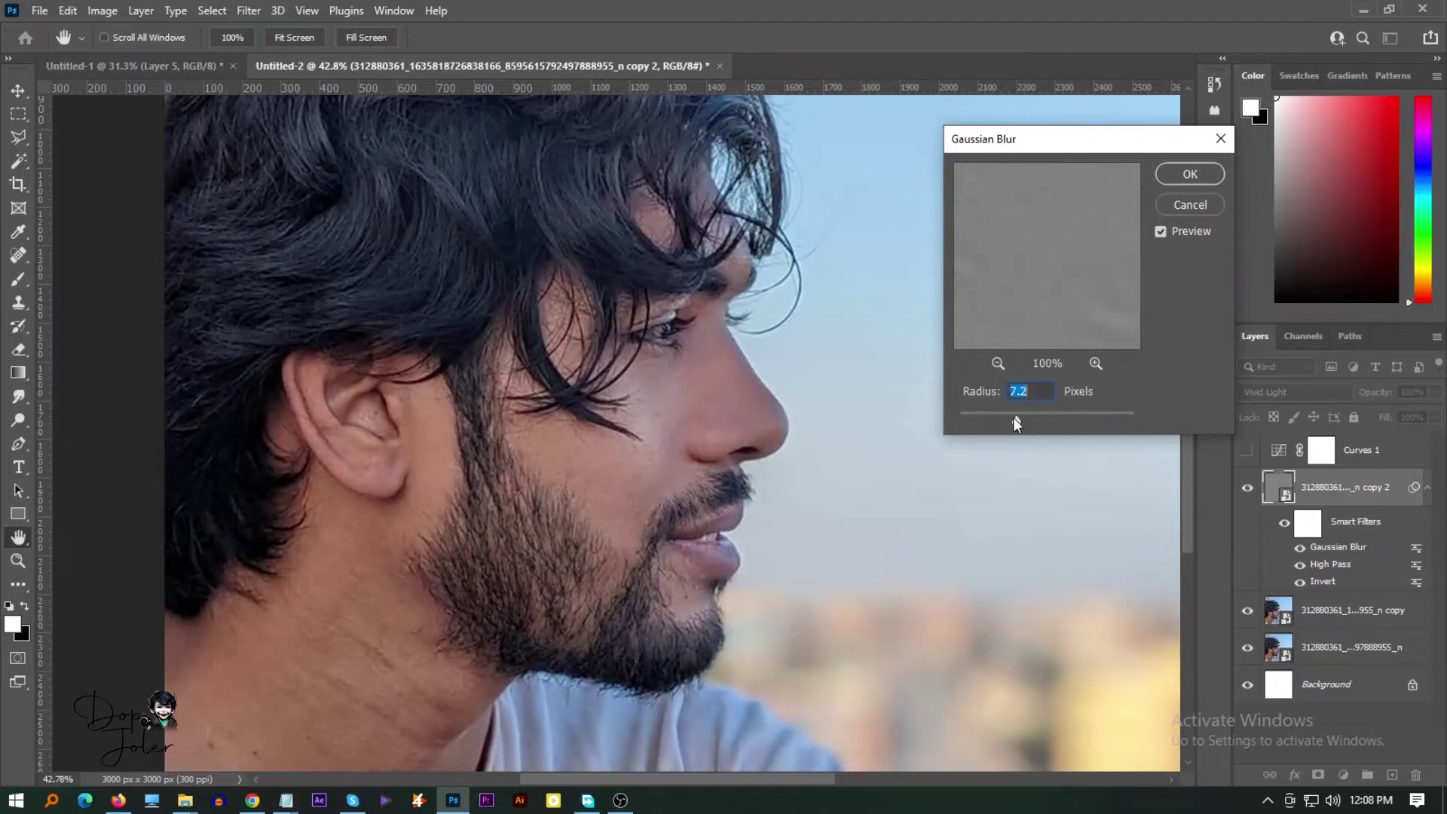
left_click(1199, 180)
Invert the copy's mask to black and brush the smoothing back over cheek, jaw and neck
key("ctrl+i")
key("b")
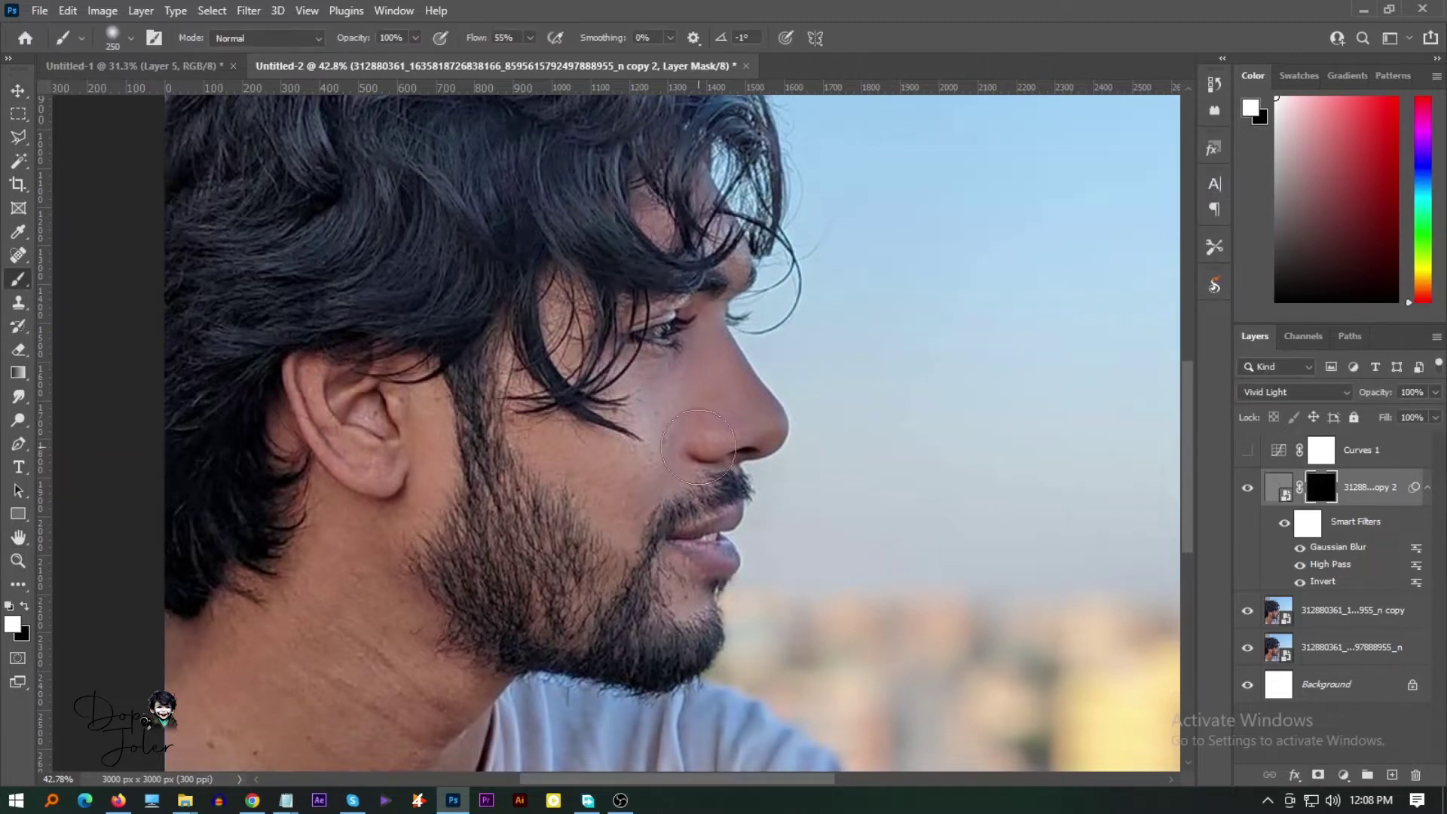
scroll(704, 377, "up", 2)
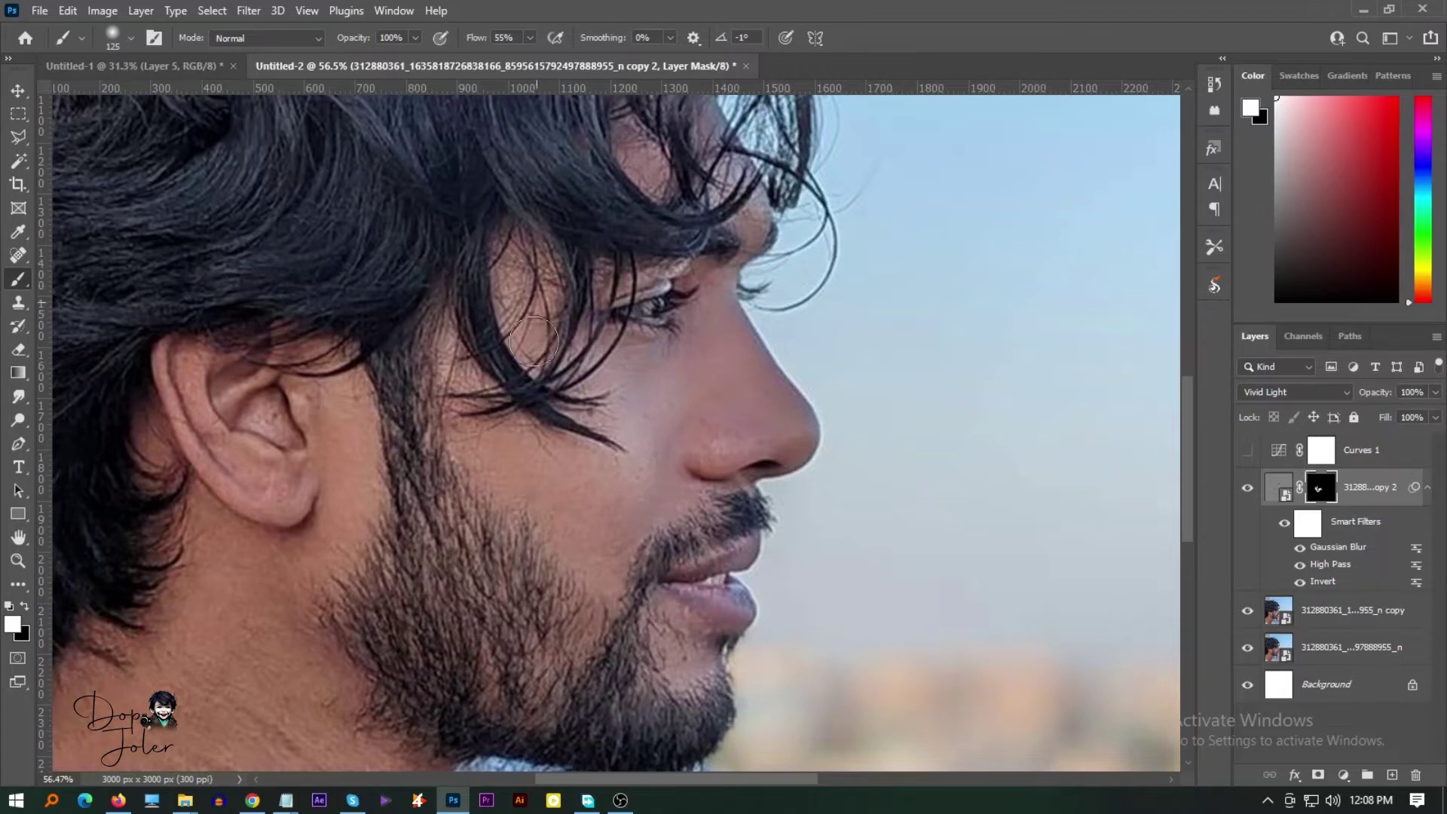
scroll(533, 341, "up", 1)
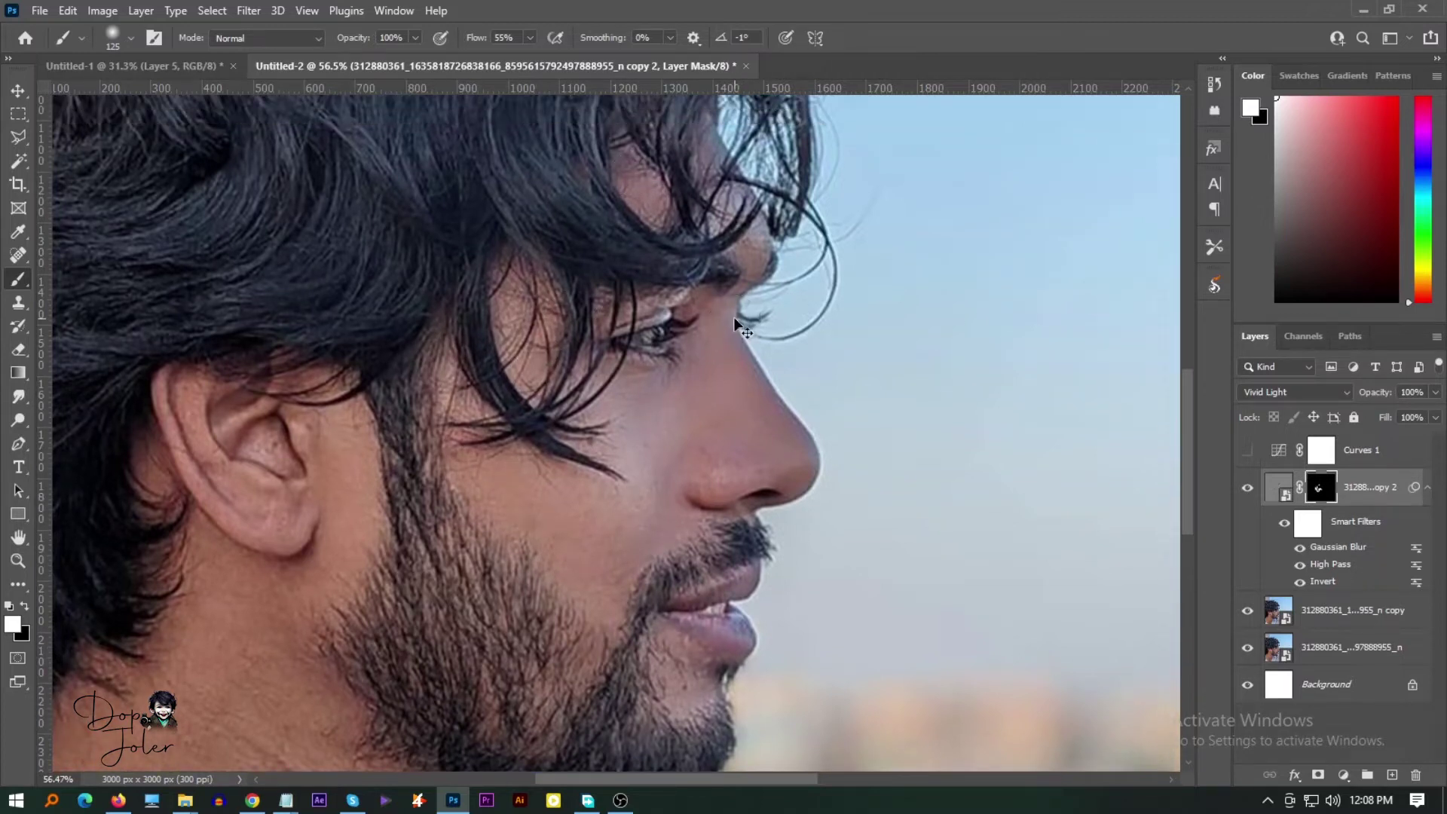
scroll(452, 527, "down", 1)
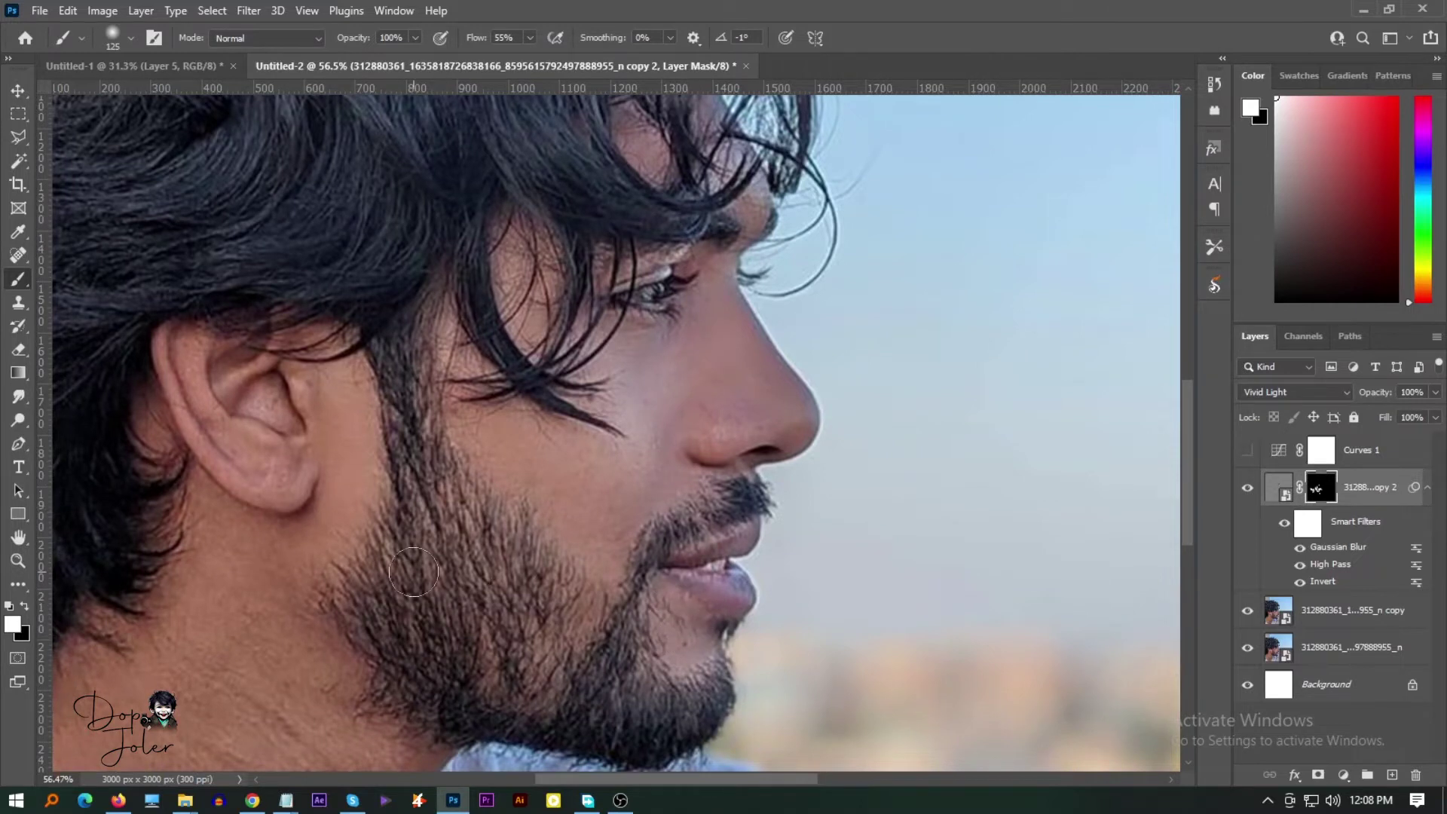
scroll(384, 542, "down", 5, "alt")
key("bracketleft")
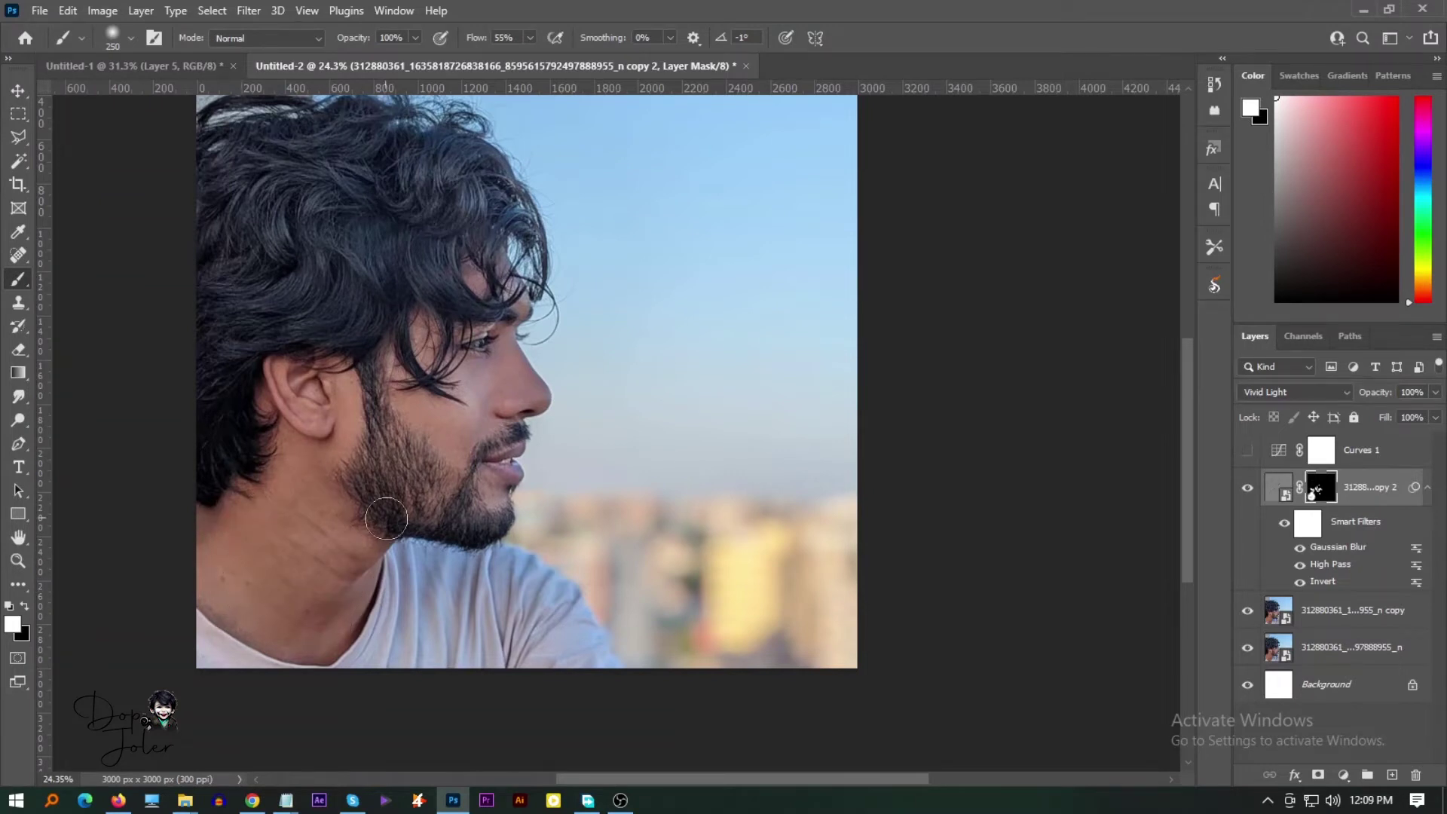
scroll(375, 456, "up", 3)
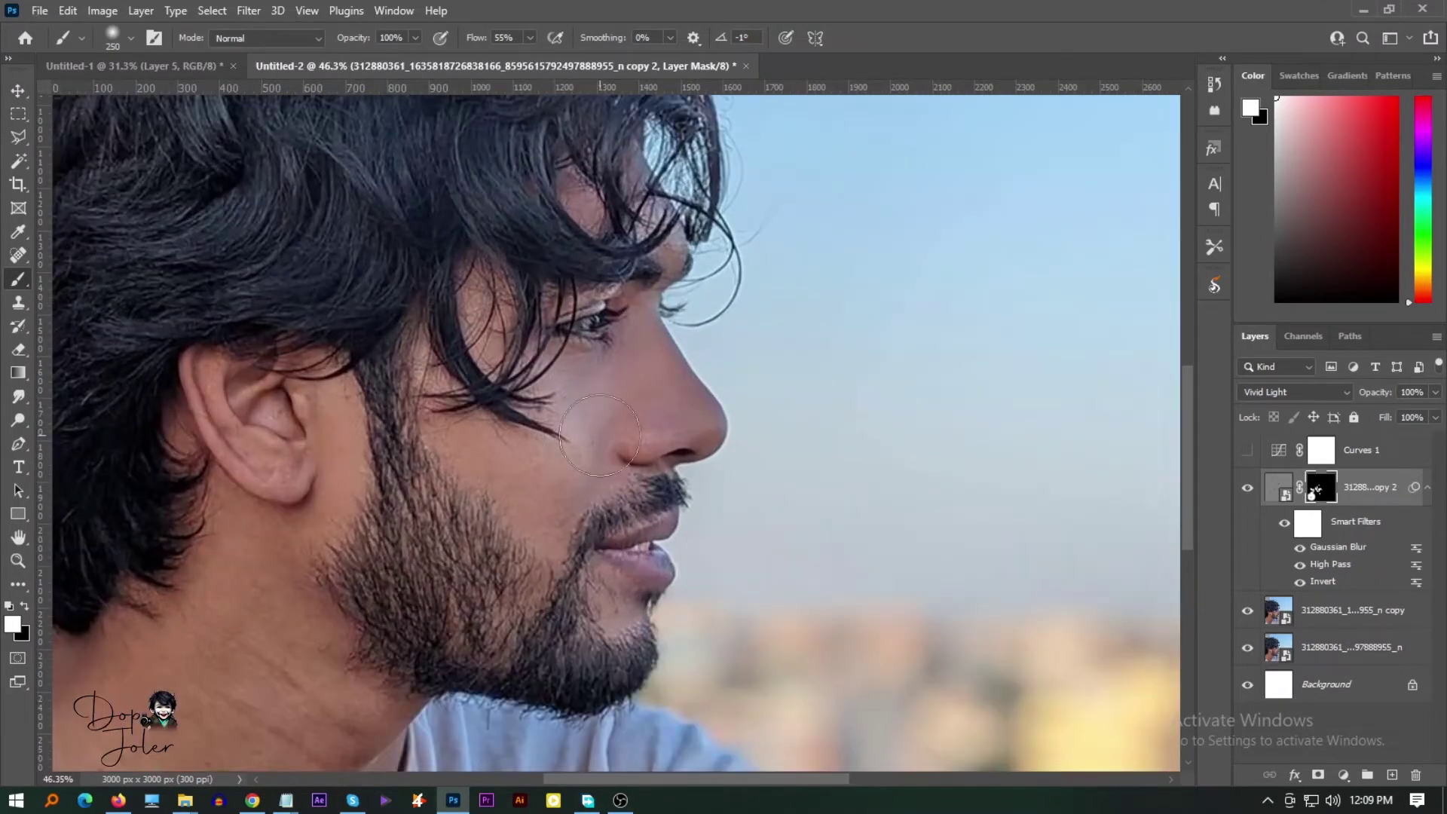
Rasterize the first photo copy and clone skin over the white halo along the nose
right_click(1338, 614)
key("Escape")
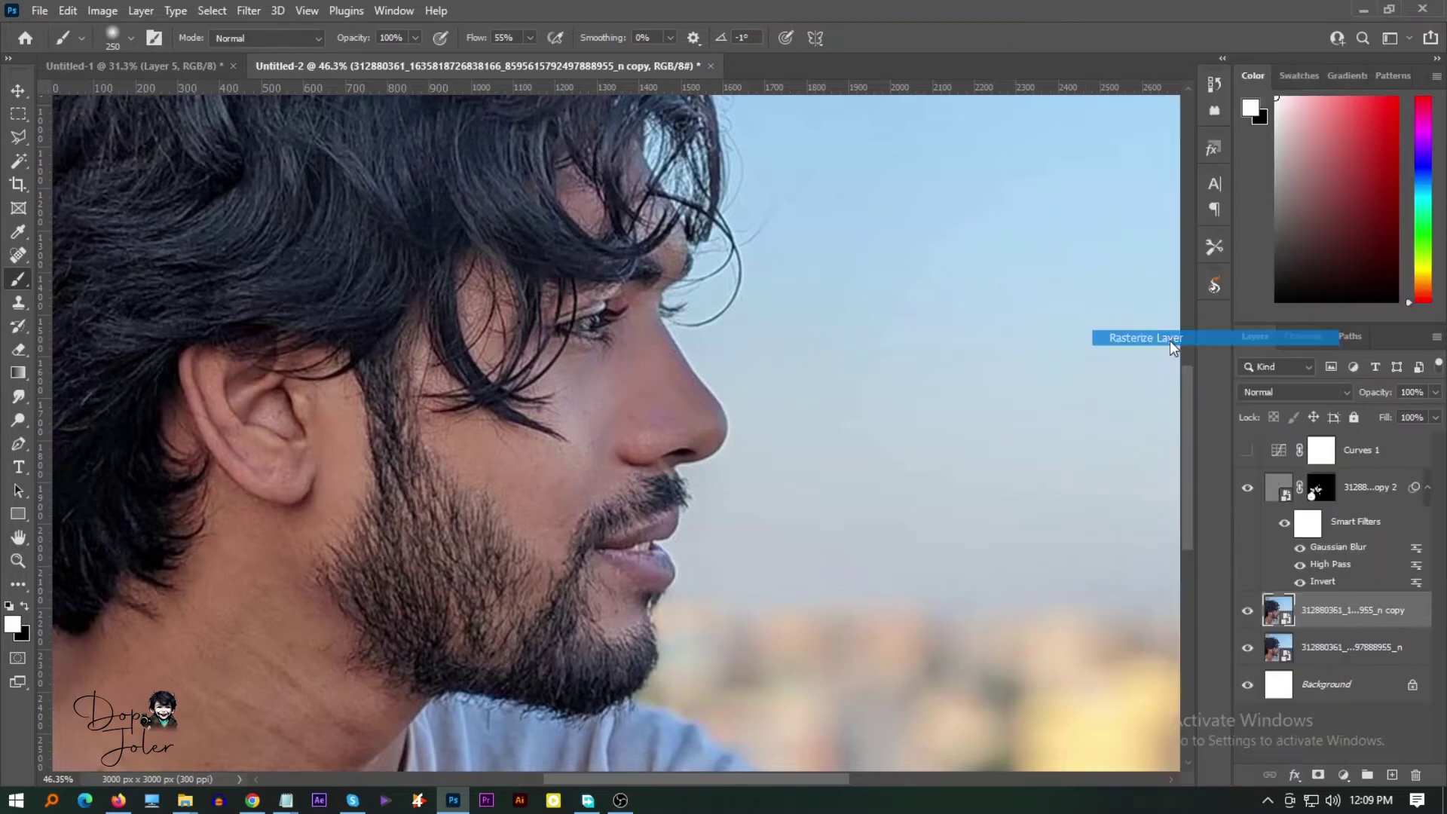
key("s")
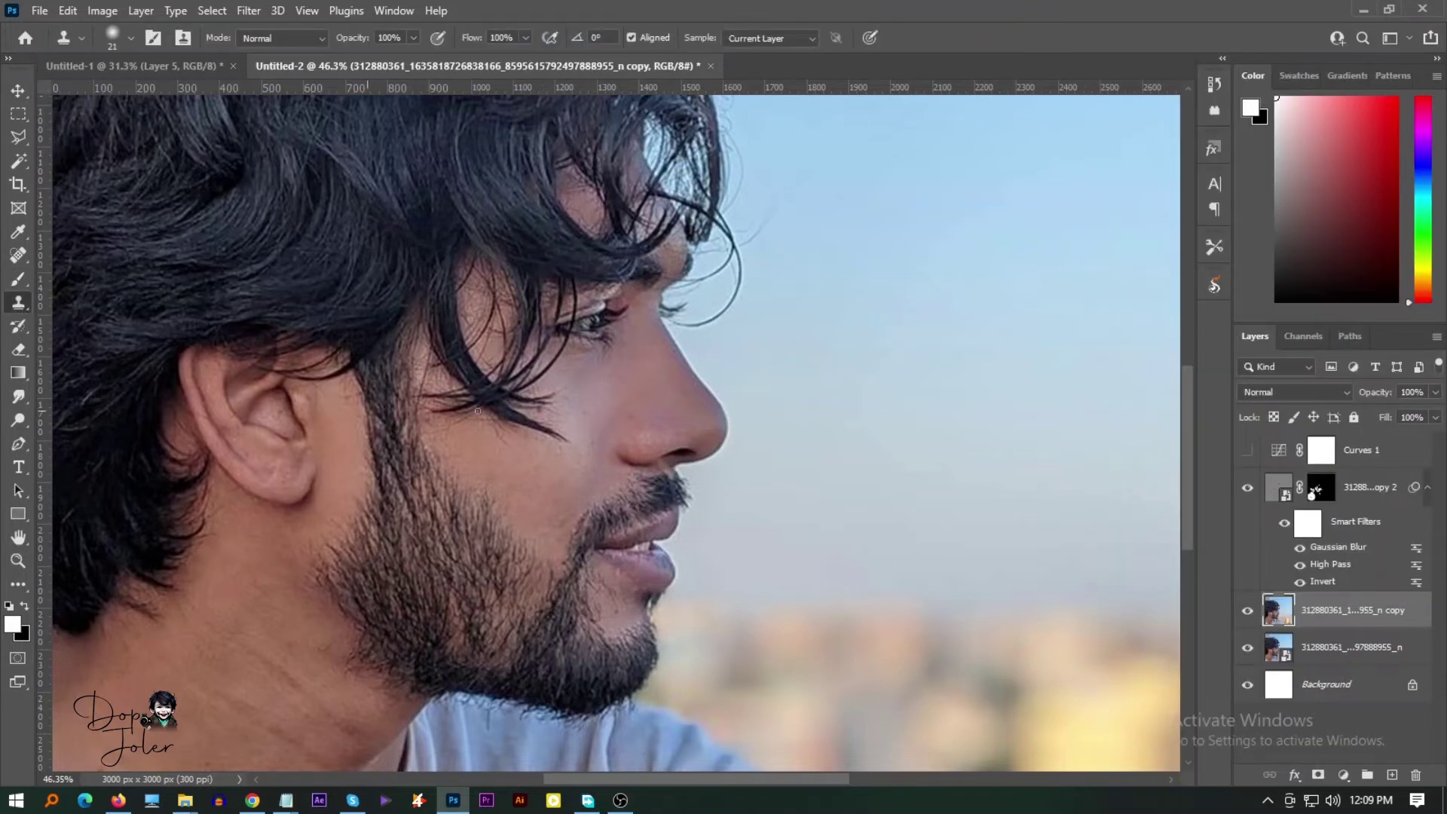
scroll(620, 333, "up", 2)
scroll(619, 332, "up", 2)
left_click(620, 332, "alt")
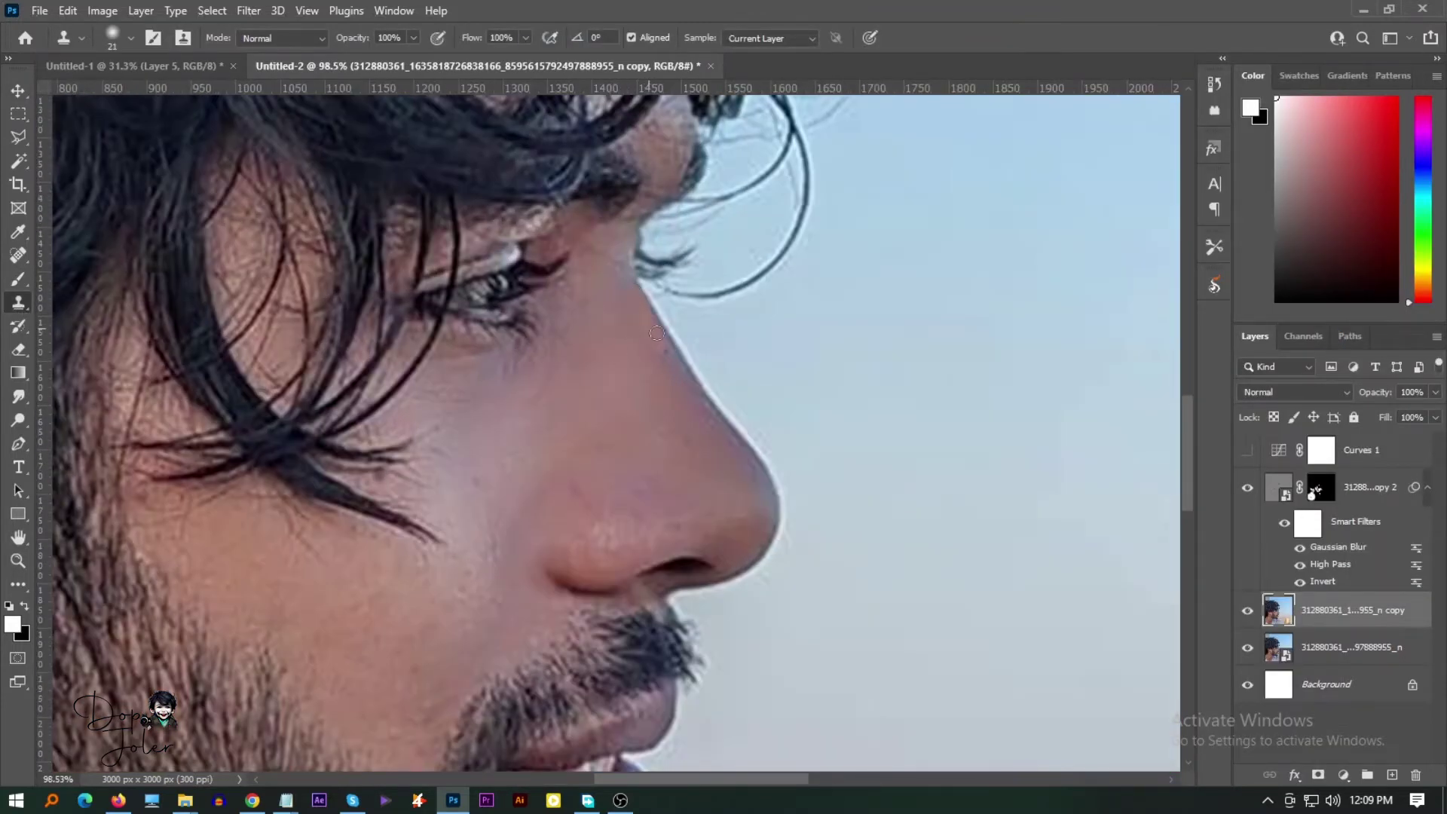
left_click_drag(657, 333, 701, 398)
left_click_drag(635, 307, 754, 561)
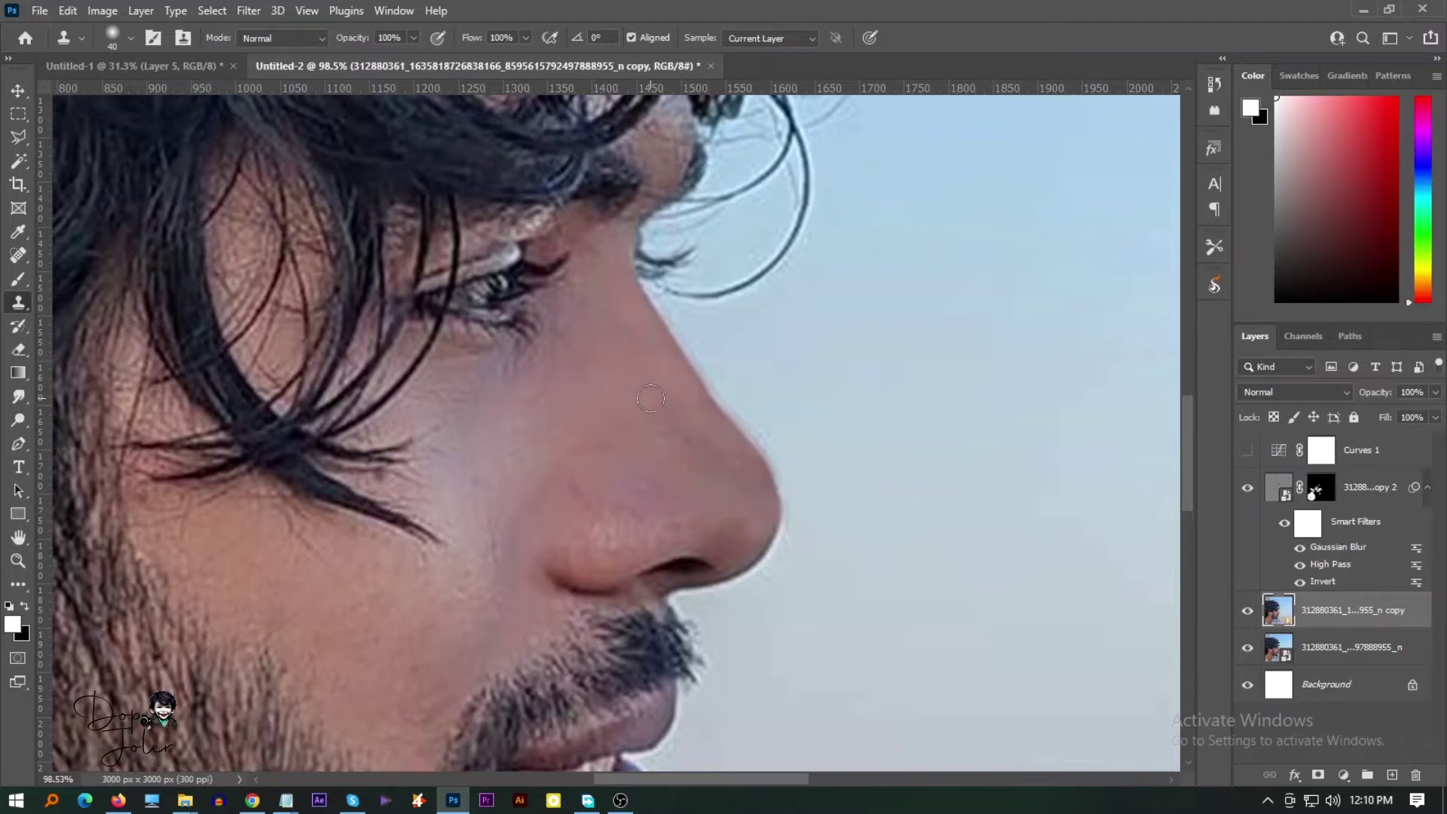
Switch to the Smudge tool and set its strength to 18%
scroll(650, 398, "down", 5)
scroll(560, 392, "up", 5)
right_click(18, 396)
left_click(83, 429)
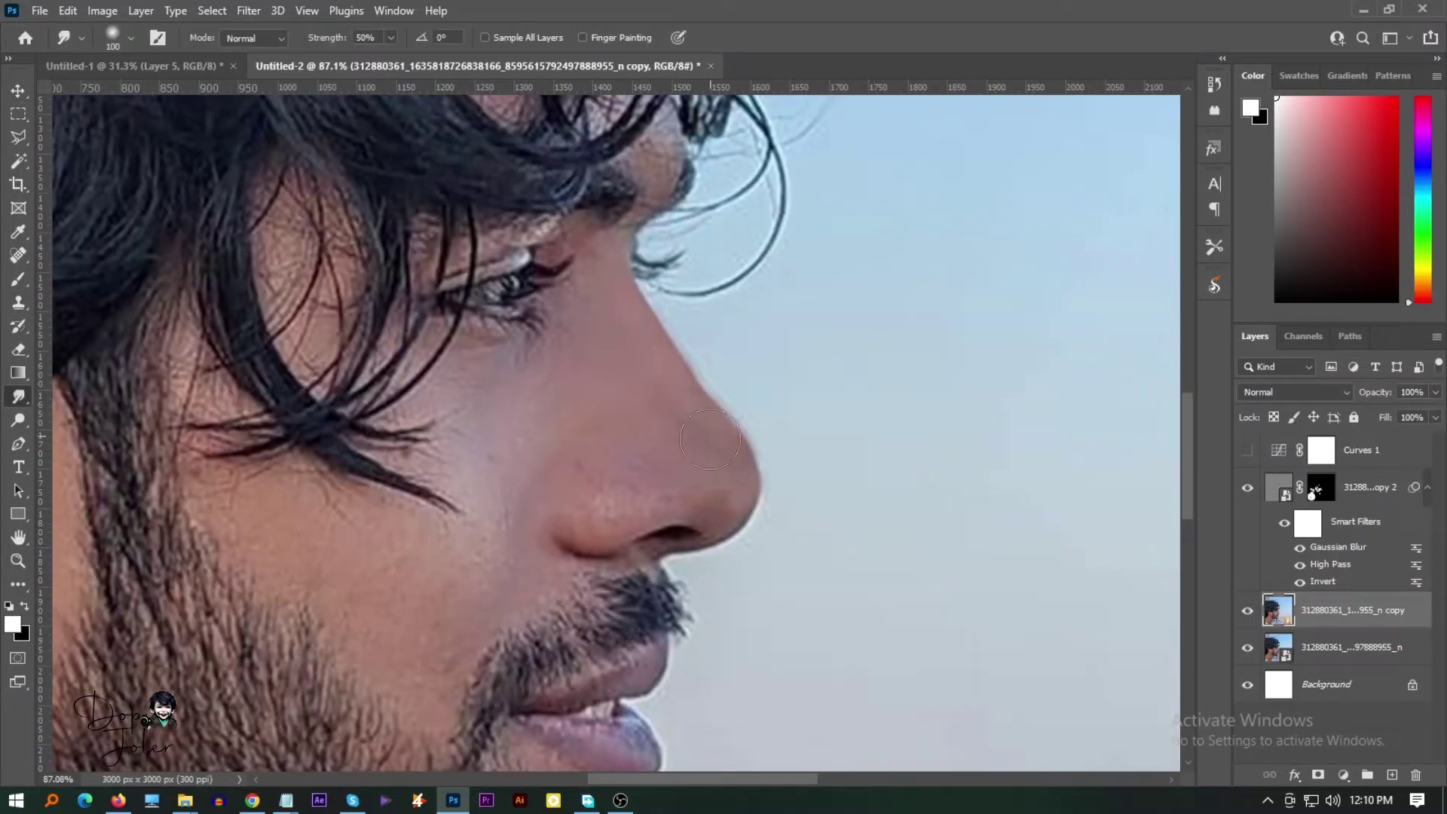
left_click_drag(331, 38, 315, 40)
Toggle the retouched photo copy off and on to compare the nose cleanup
key("v")
scroll(463, 421, "down", 5)
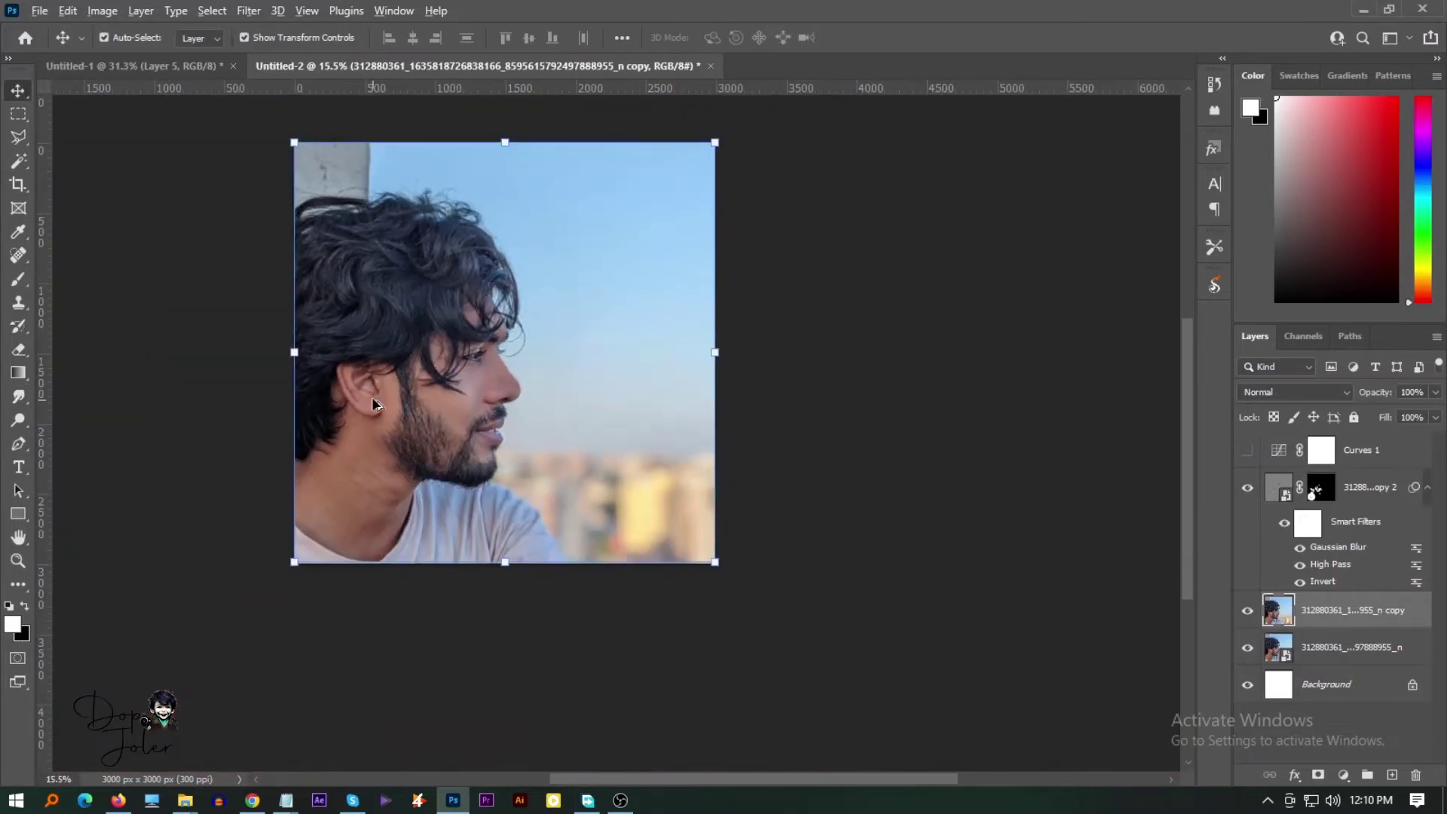
left_click(1248, 611)
left_click(1248, 611)
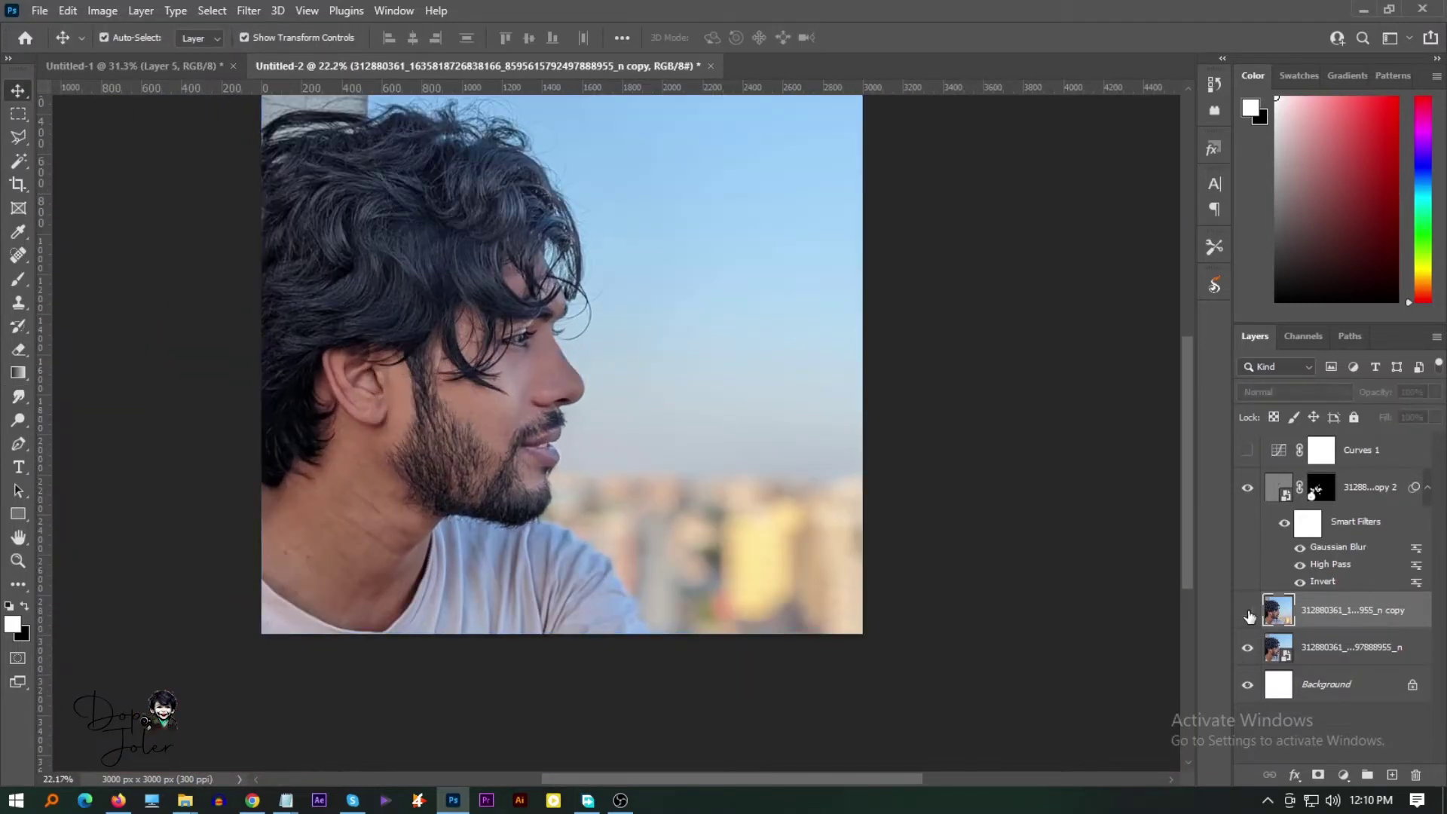
left_click(1248, 612)
scroll(528, 407, "up", 3)
left_click(1248, 612)
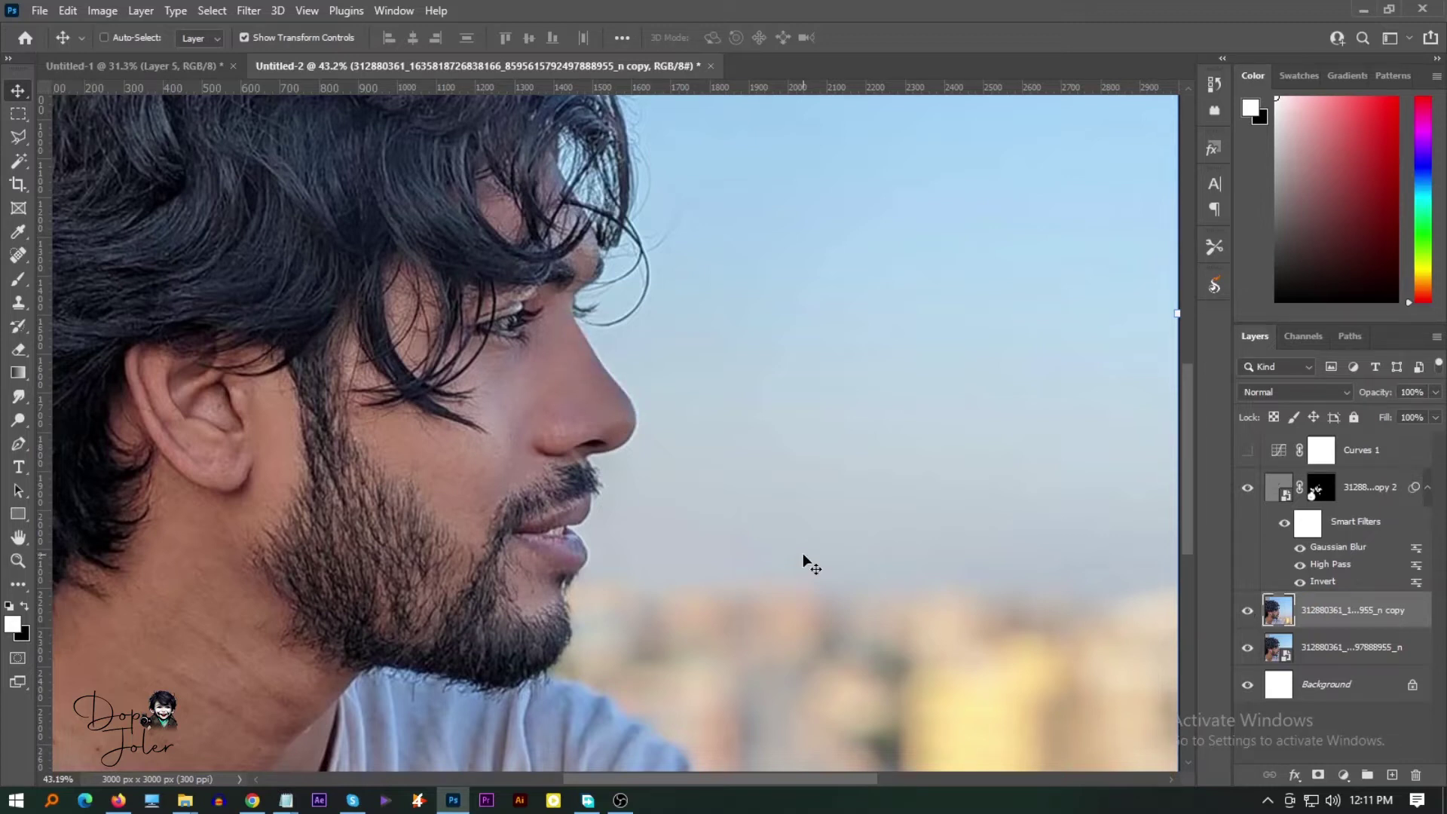
Target the Vivid Light copy's mask with the brush, zooming into the face
scroll(528, 513, "down", 3)
scroll(332, 468, "left", 5, "ctrl")
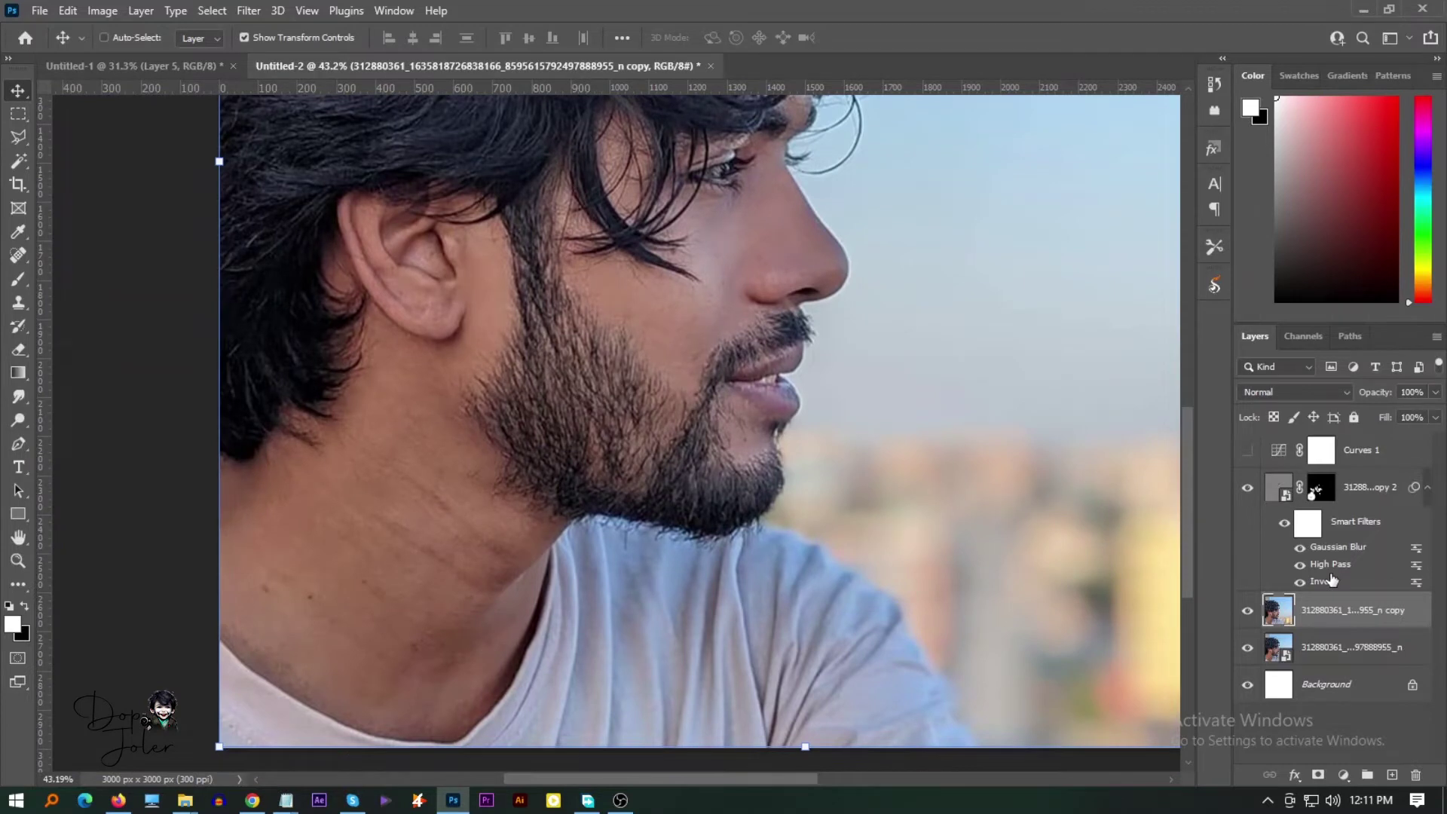
key("b")
left_click(1320, 487)
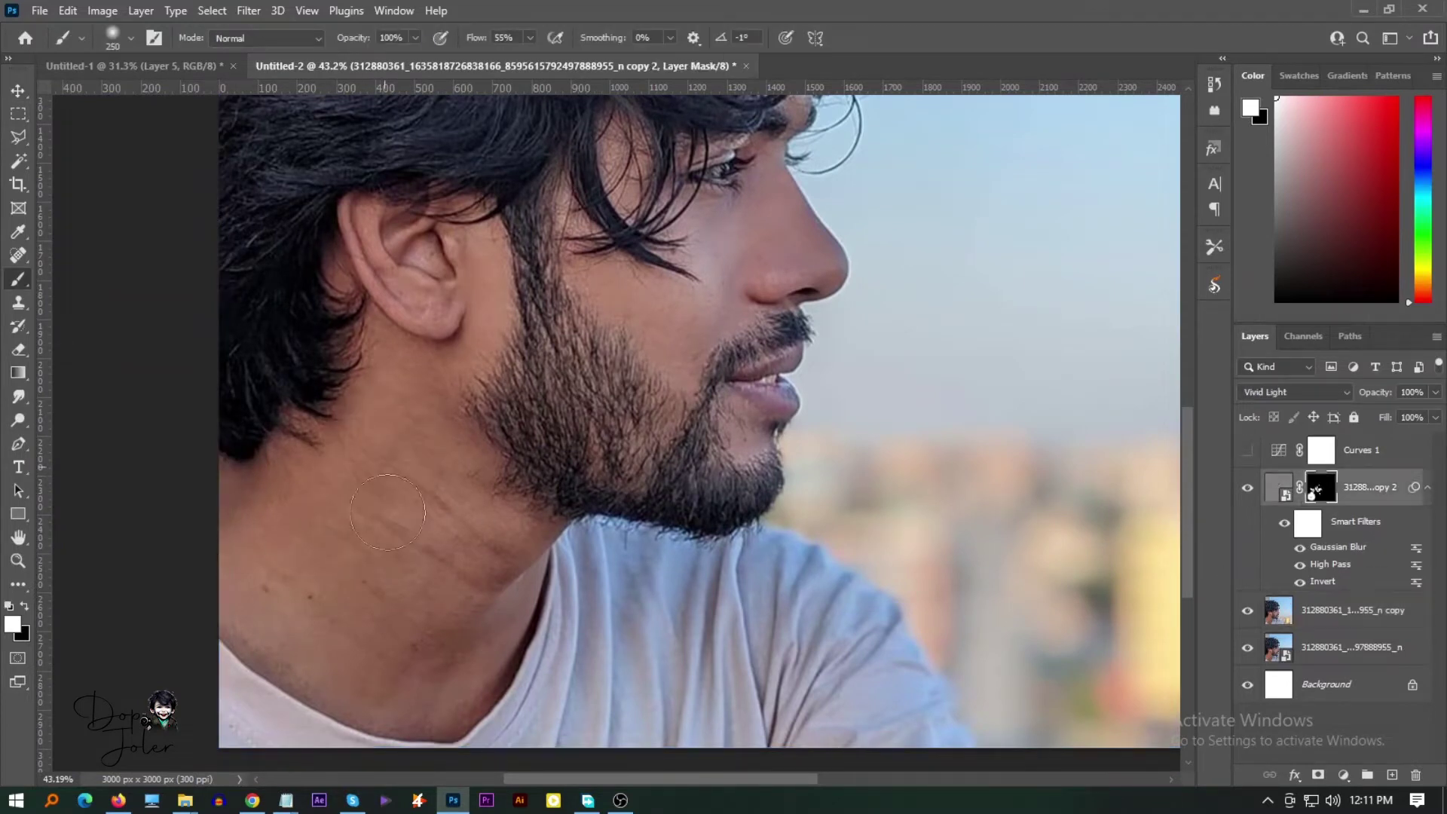
scroll(629, 364, "up", 2)
scroll(629, 364, "up", 2)
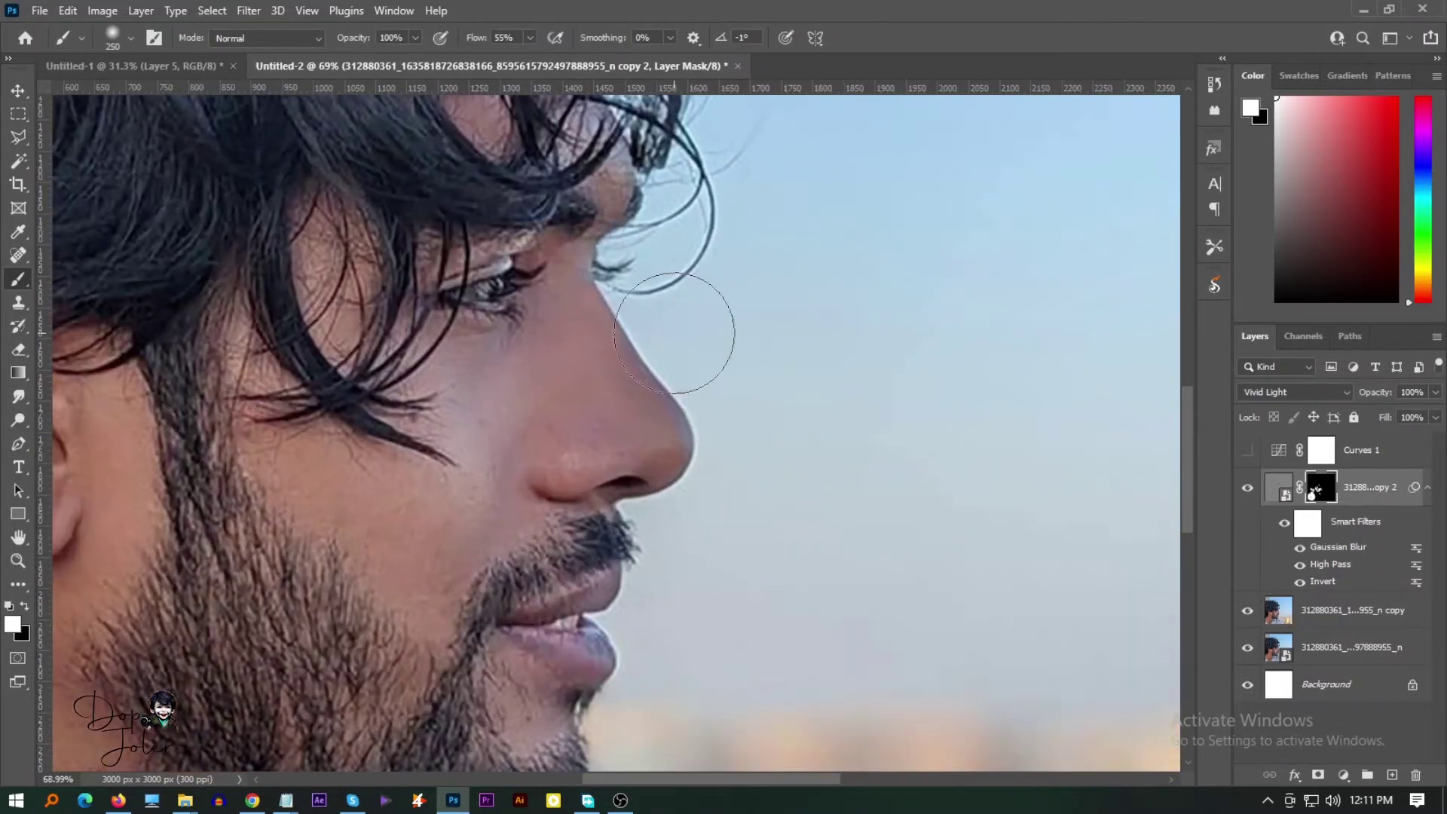
left_click(1371, 617)
Add a Curves 2 adjustment that strongly brightens the shadows and midtones
left_click(1344, 774)
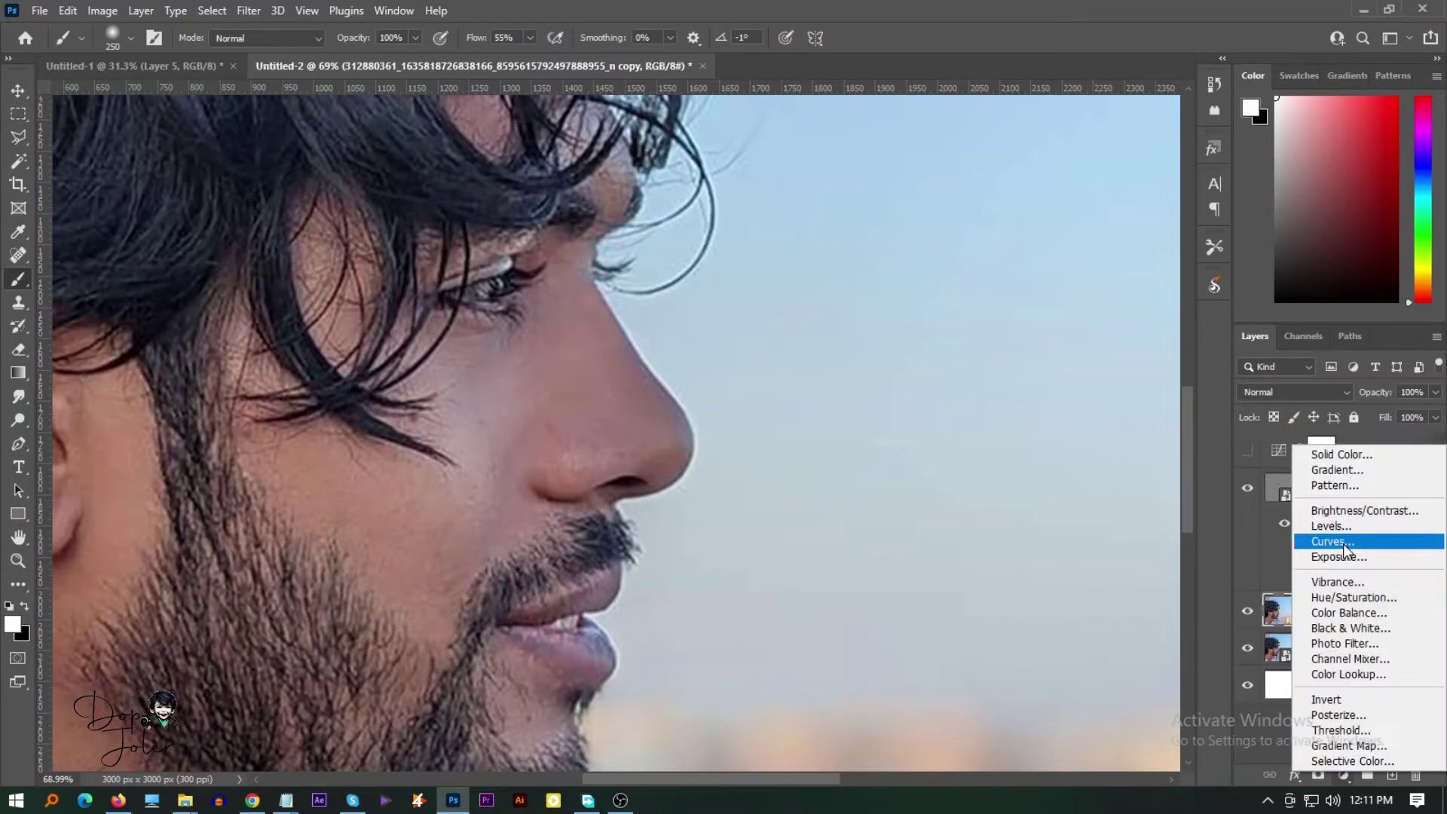
left_click(1343, 541)
mouse_move(1155, 415)
left_mouse_down()
mouse_move(1165, 473)
mouse_move(1155, 414)
left_mouse_up()
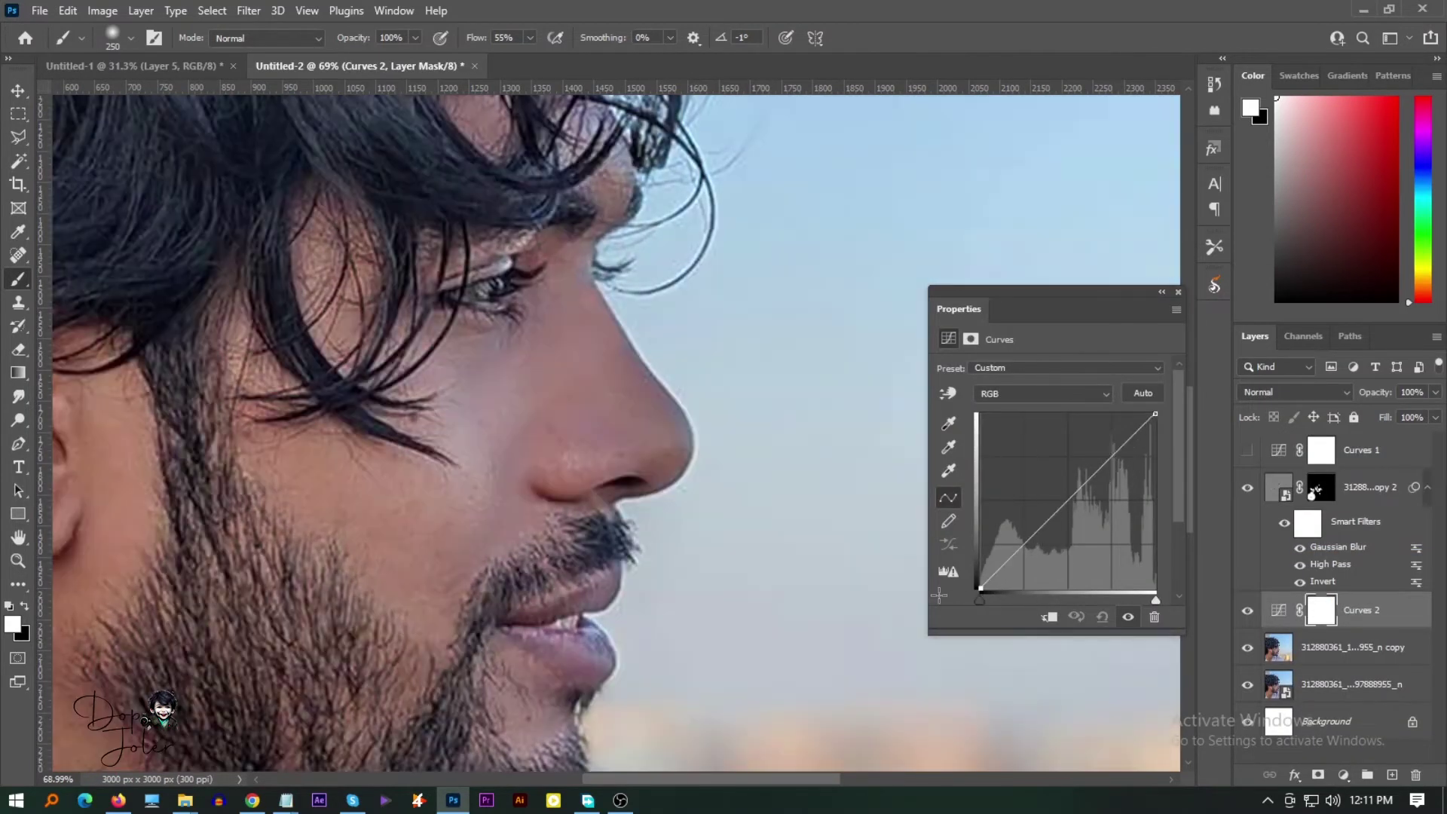
mouse_move(1012, 555)
left_mouse_down()
mouse_move(1012, 513)
mouse_move(1016, 529)
left_mouse_up()
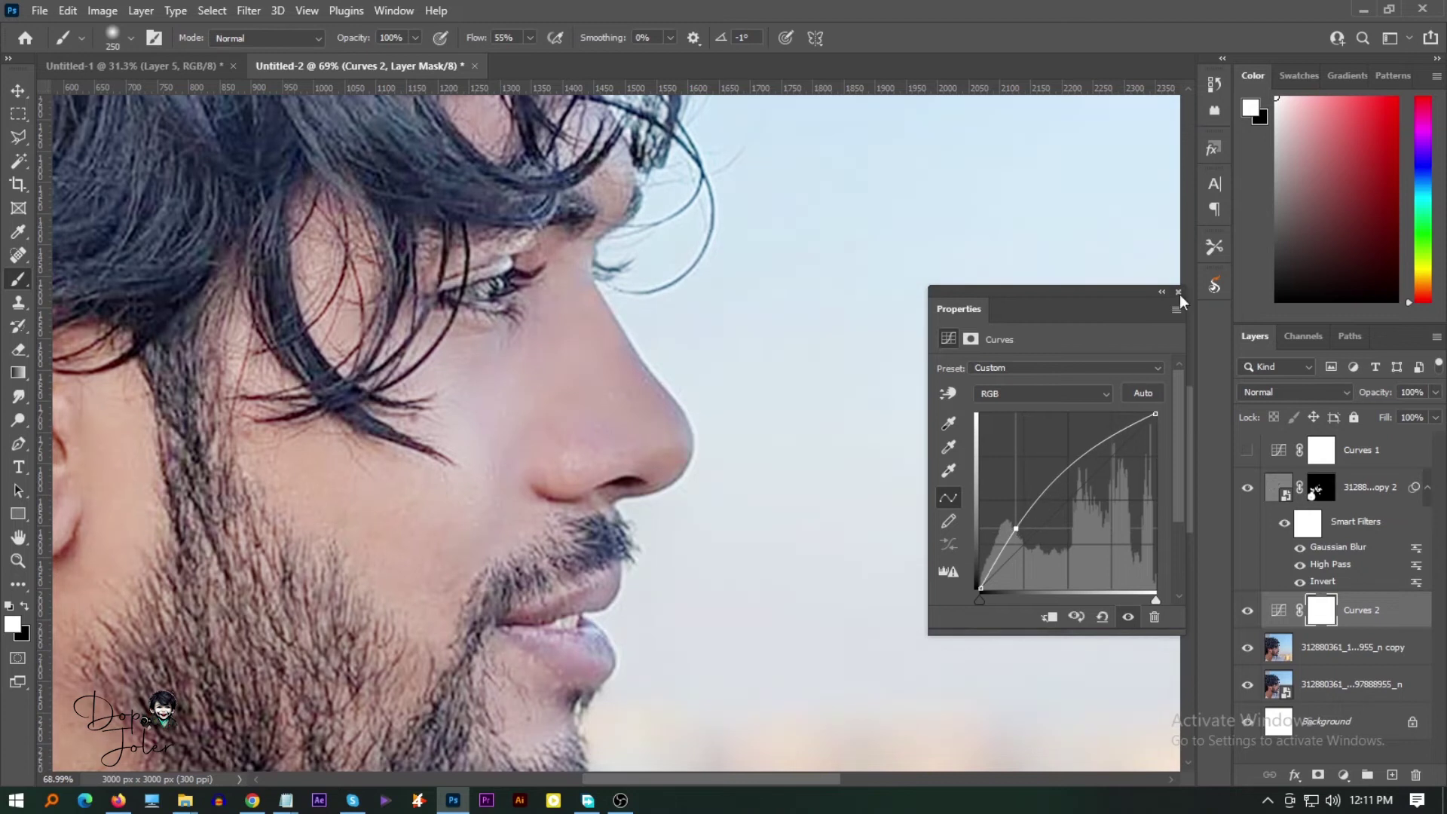
Invert the Curves 2 mask to black and paint brightening along the nose at 20% opacity
left_click(1178, 293)
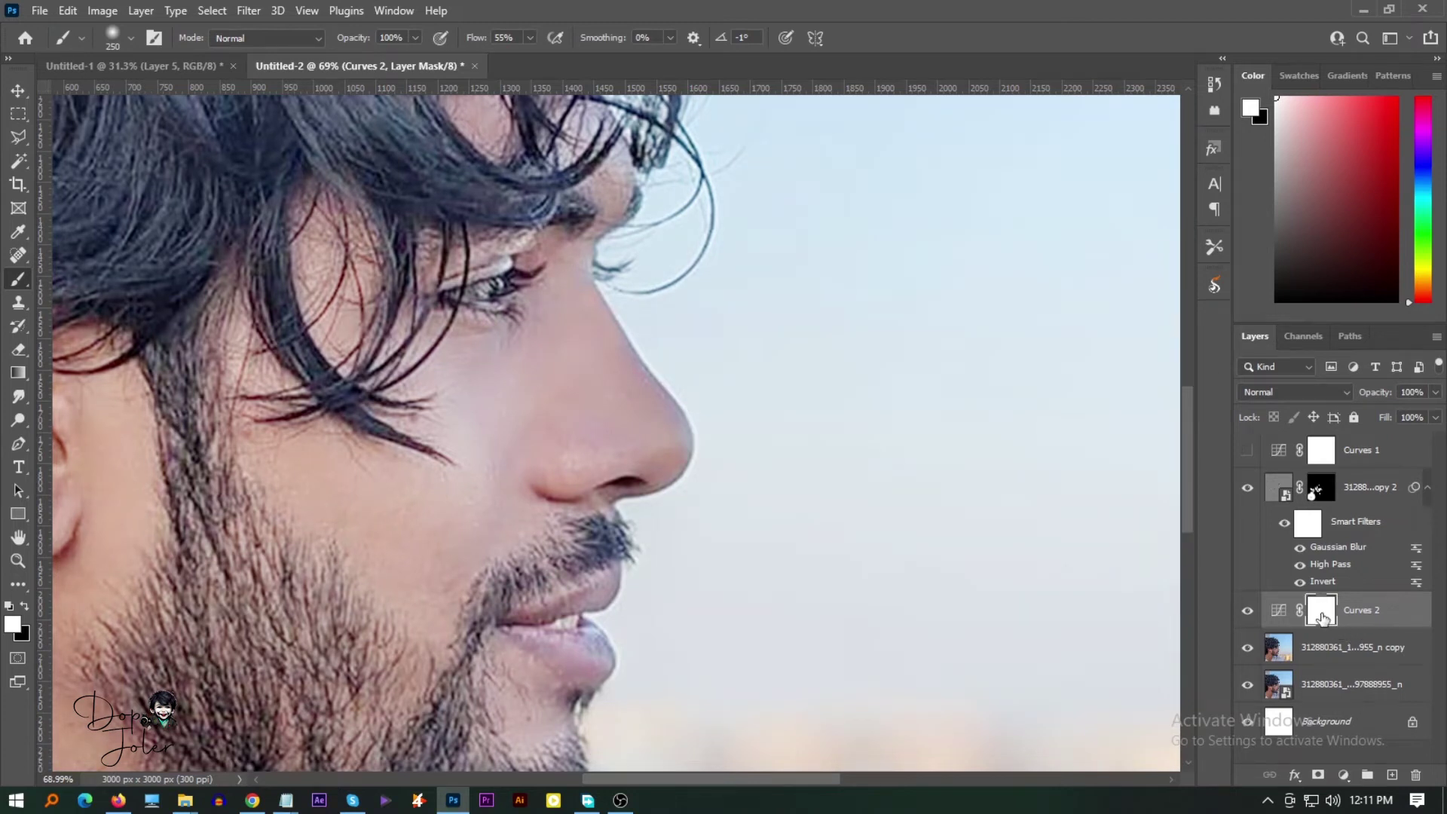
key("ctrl+i")
scroll(631, 386, "up", 5)
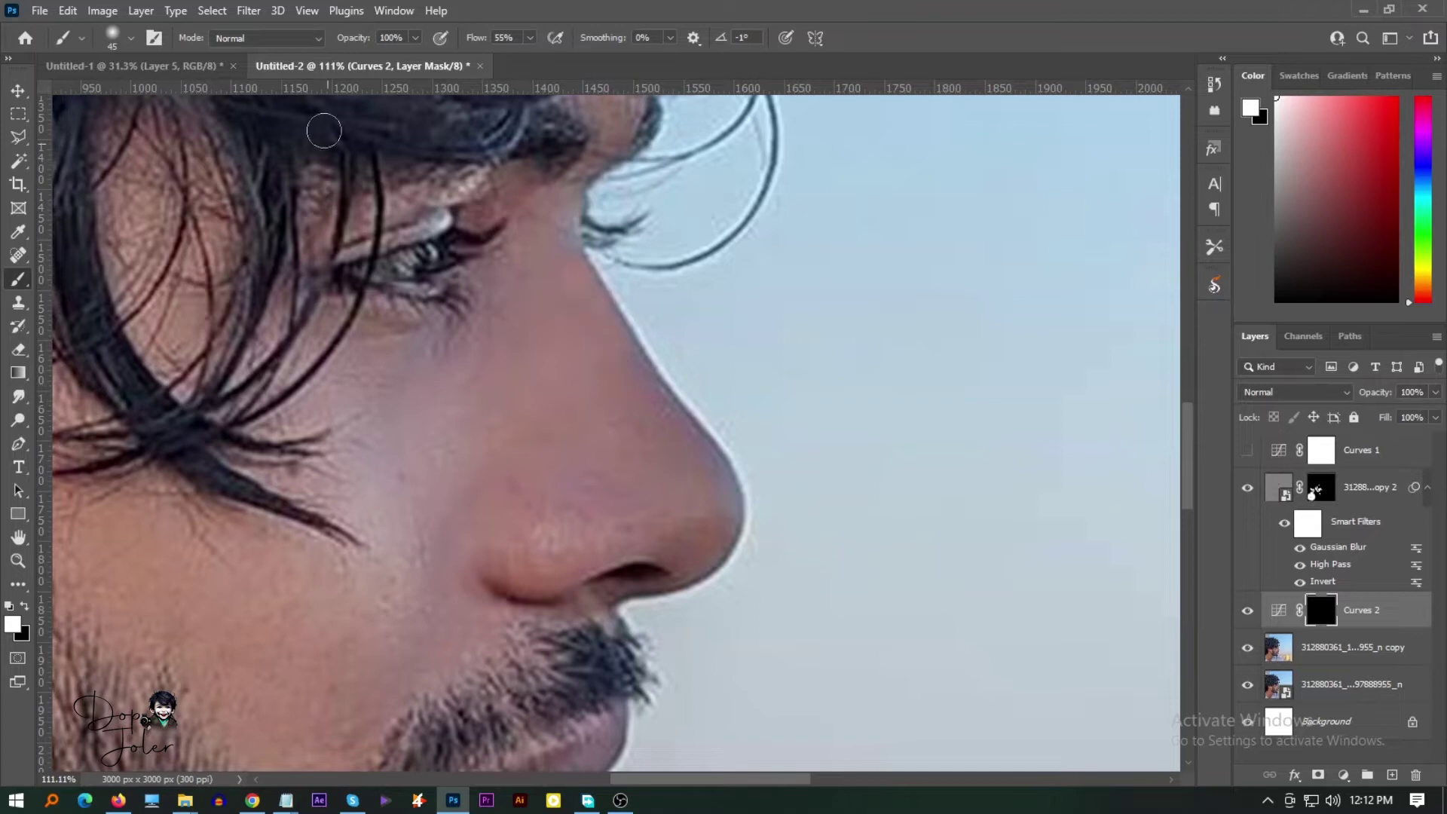
left_click(390, 38)
type("20")
left_click_drag(643, 383, 709, 541)
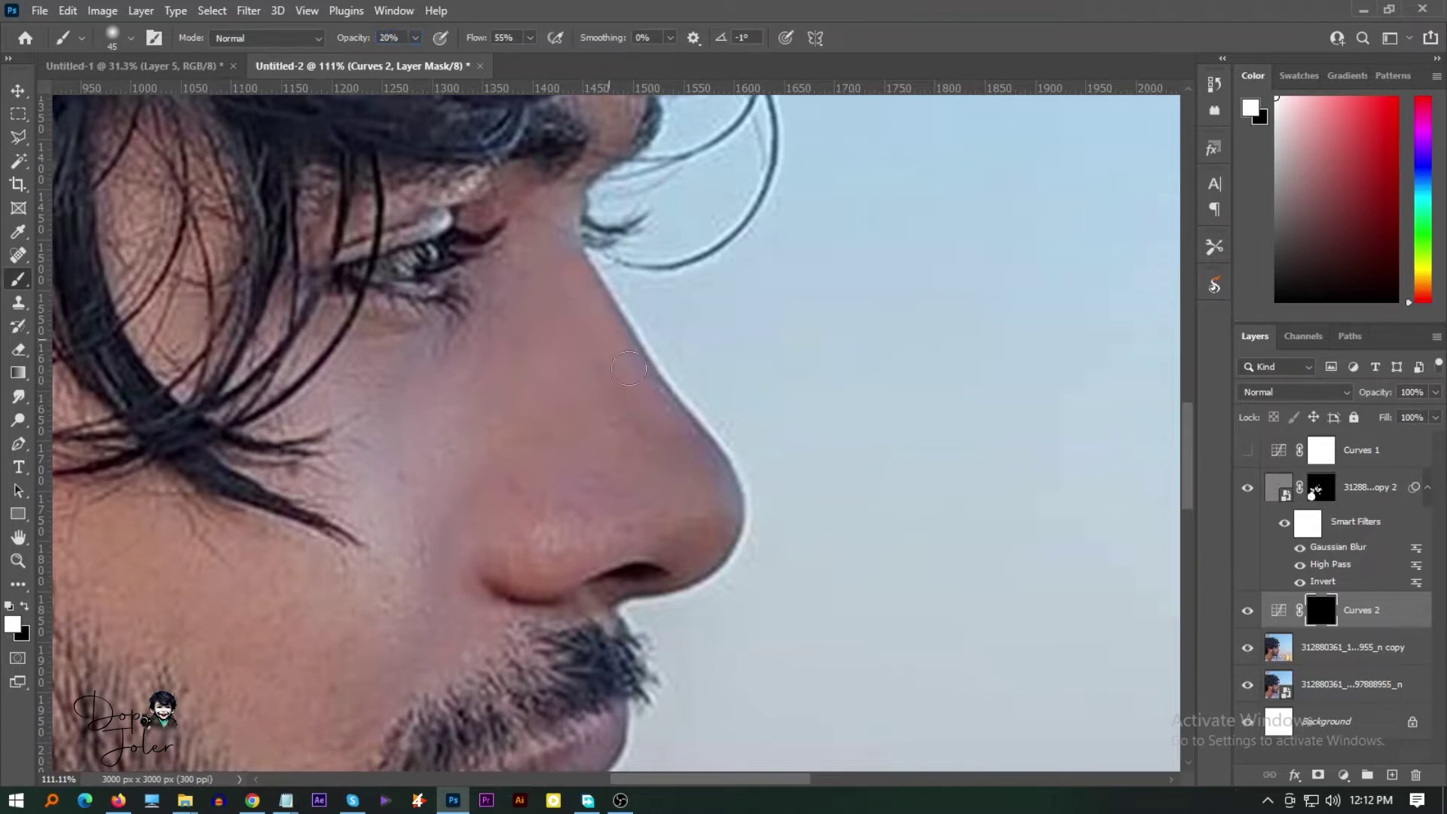
scroll(625, 443, "down", 4)
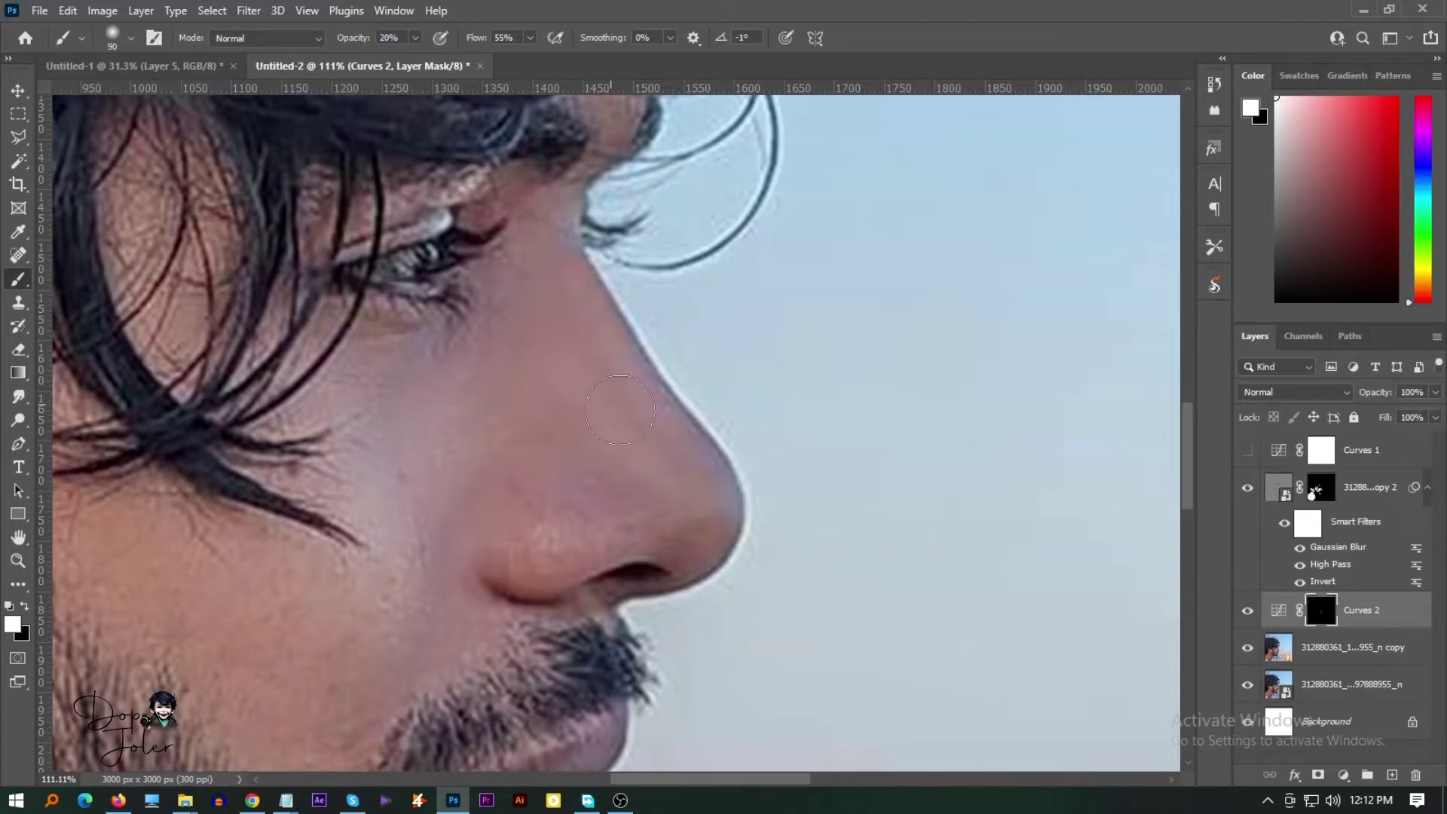
Delete the Curves 2 layer and make Curves 1 visible again
key("v")
scroll(679, 512, "down", 3)
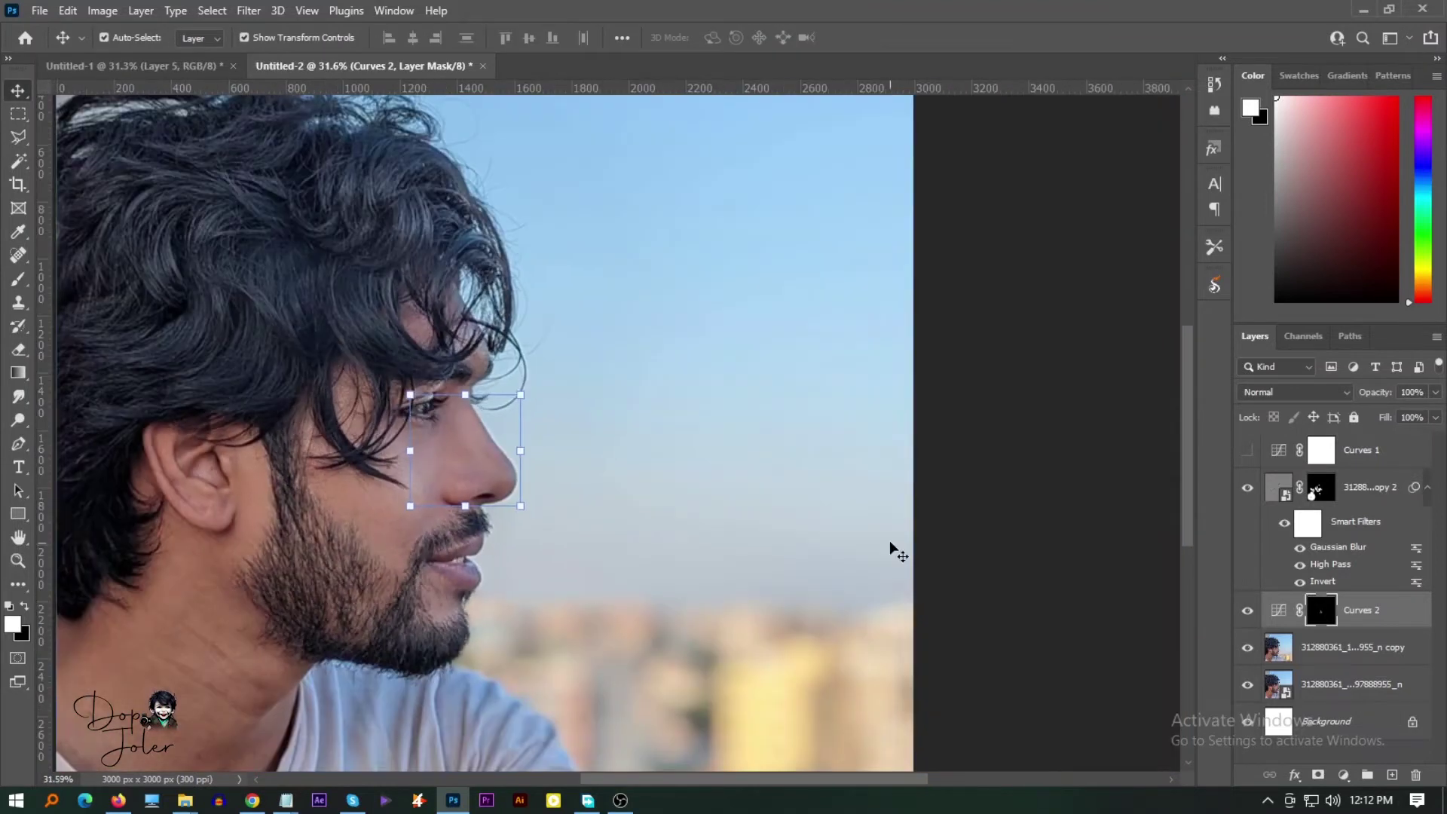
left_click(891, 548)
scroll(891, 548, "down", 3)
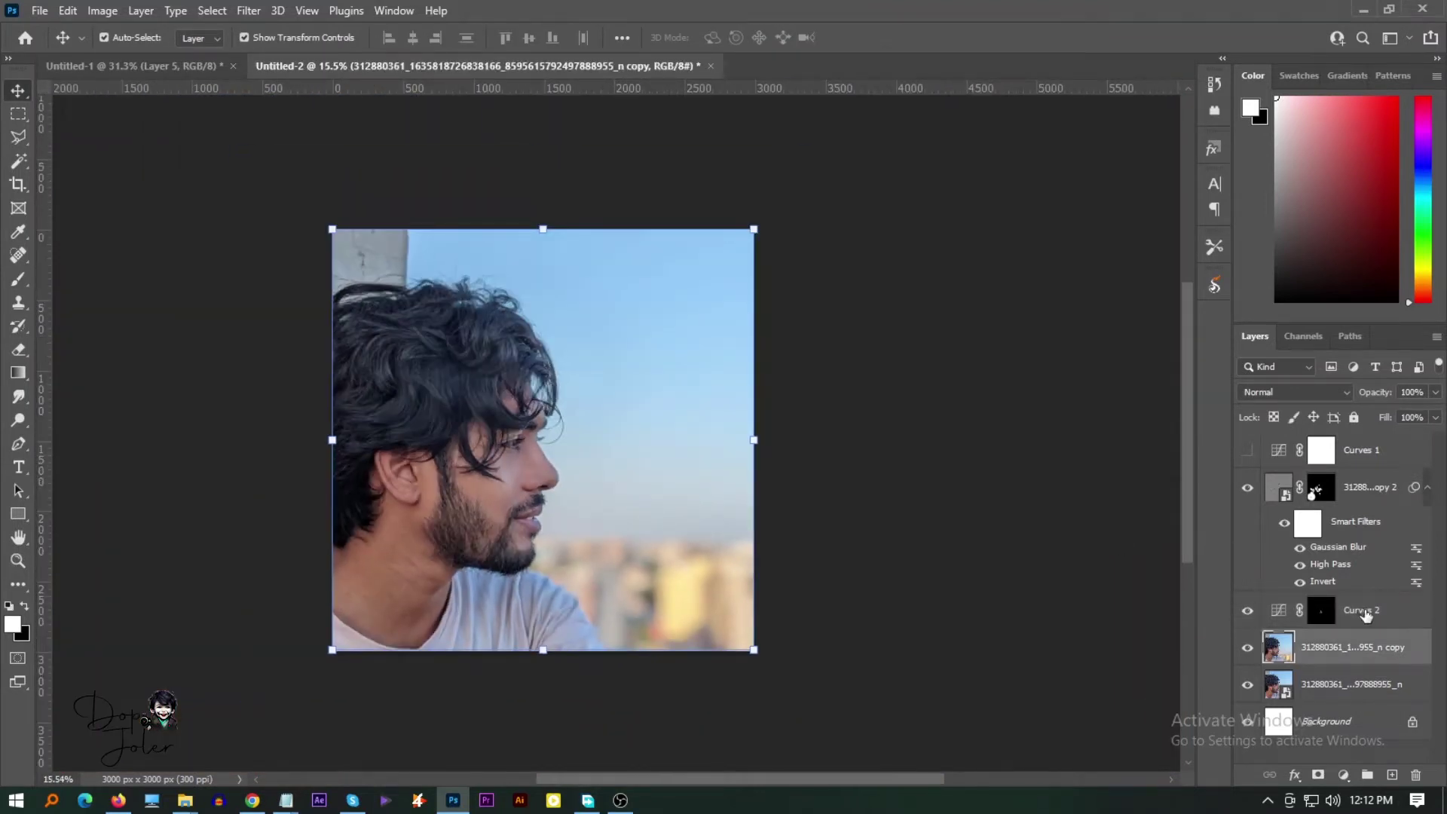
left_click_drag(1356, 611, 1415, 775)
scroll(491, 469, "up", 2)
left_click(1247, 450)
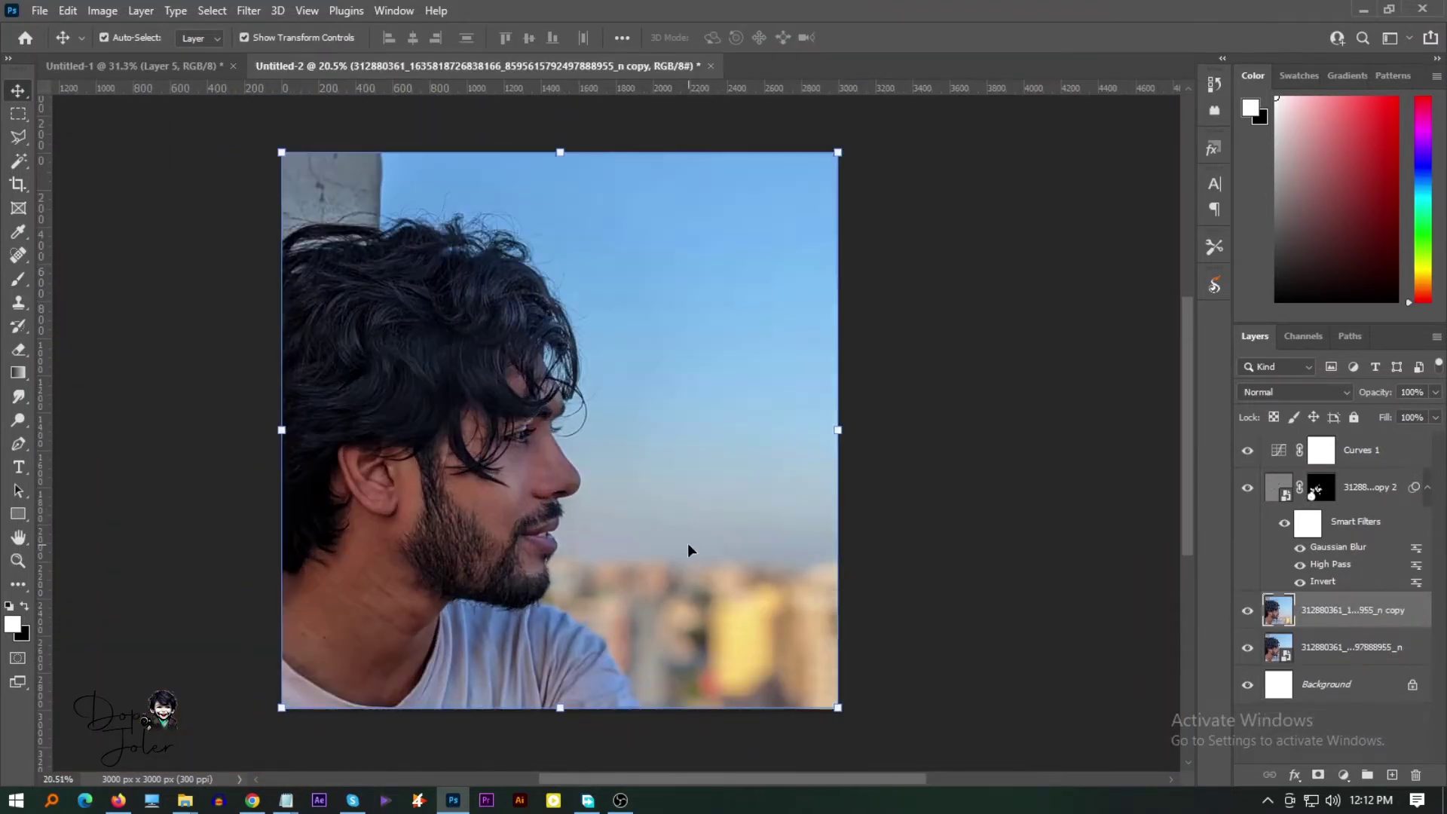
scroll(564, 523, "down", 1)
Select the man with Select Subject
left_click(18, 161)
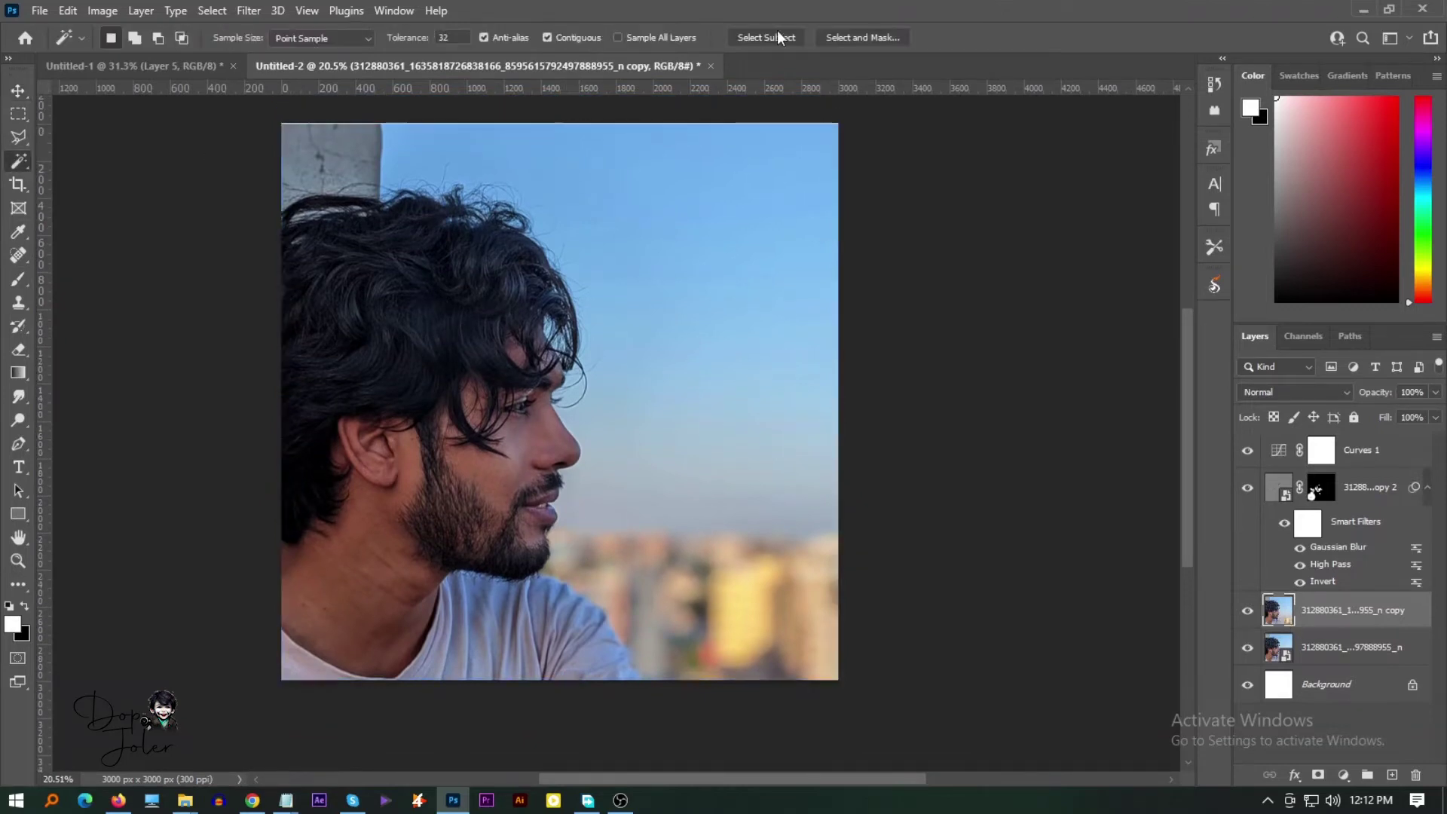
left_click(778, 37)
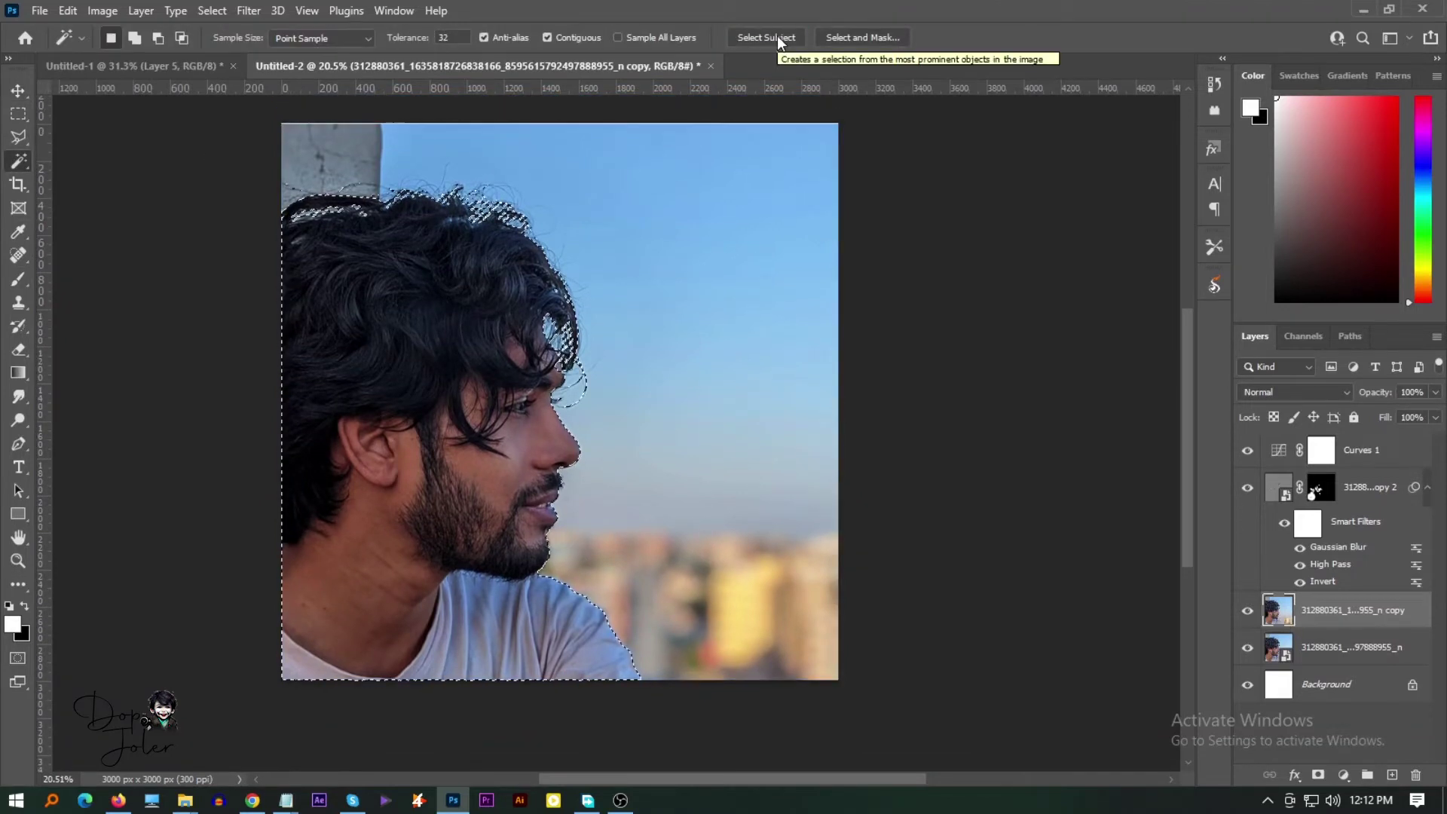
scroll(534, 353, "up", 3)
scroll(534, 354, "down", 2)
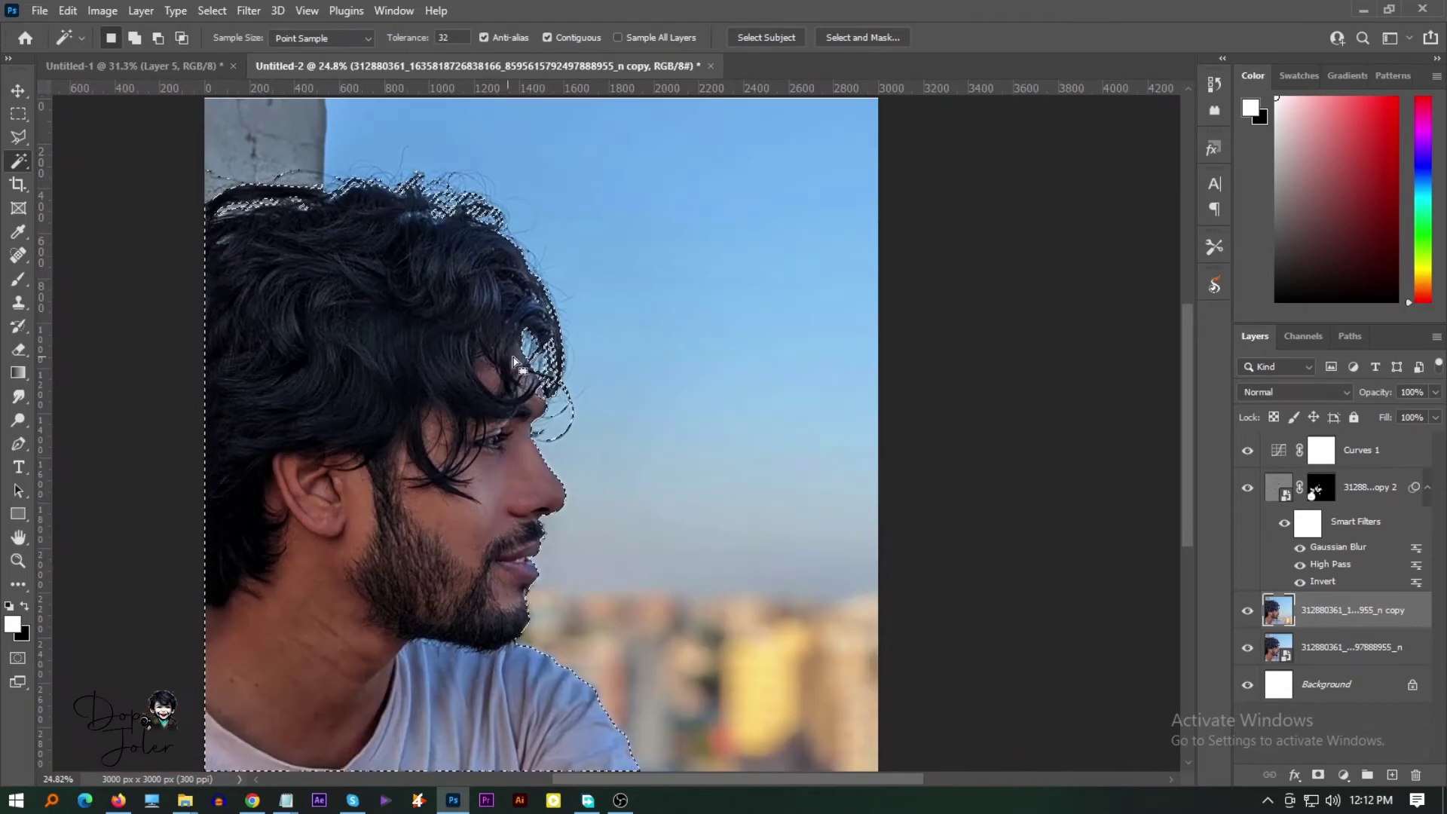
Fill the subject selection on a new Layer 1 with a cream colour sampled from the image, then deselect
left_click(1390, 774)
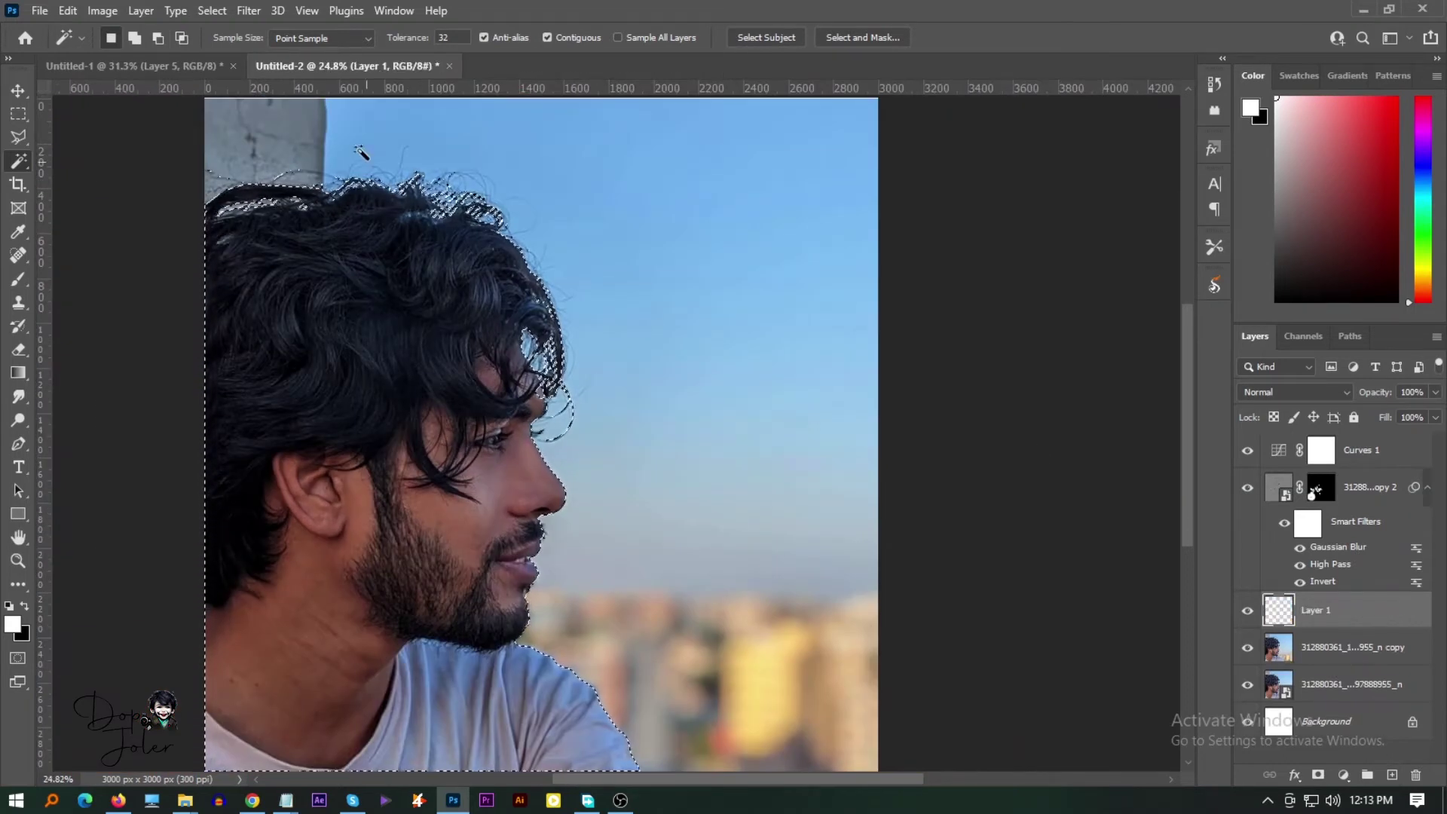
key("shift+F5")
left_click(727, 189)
left_click(725, 239)
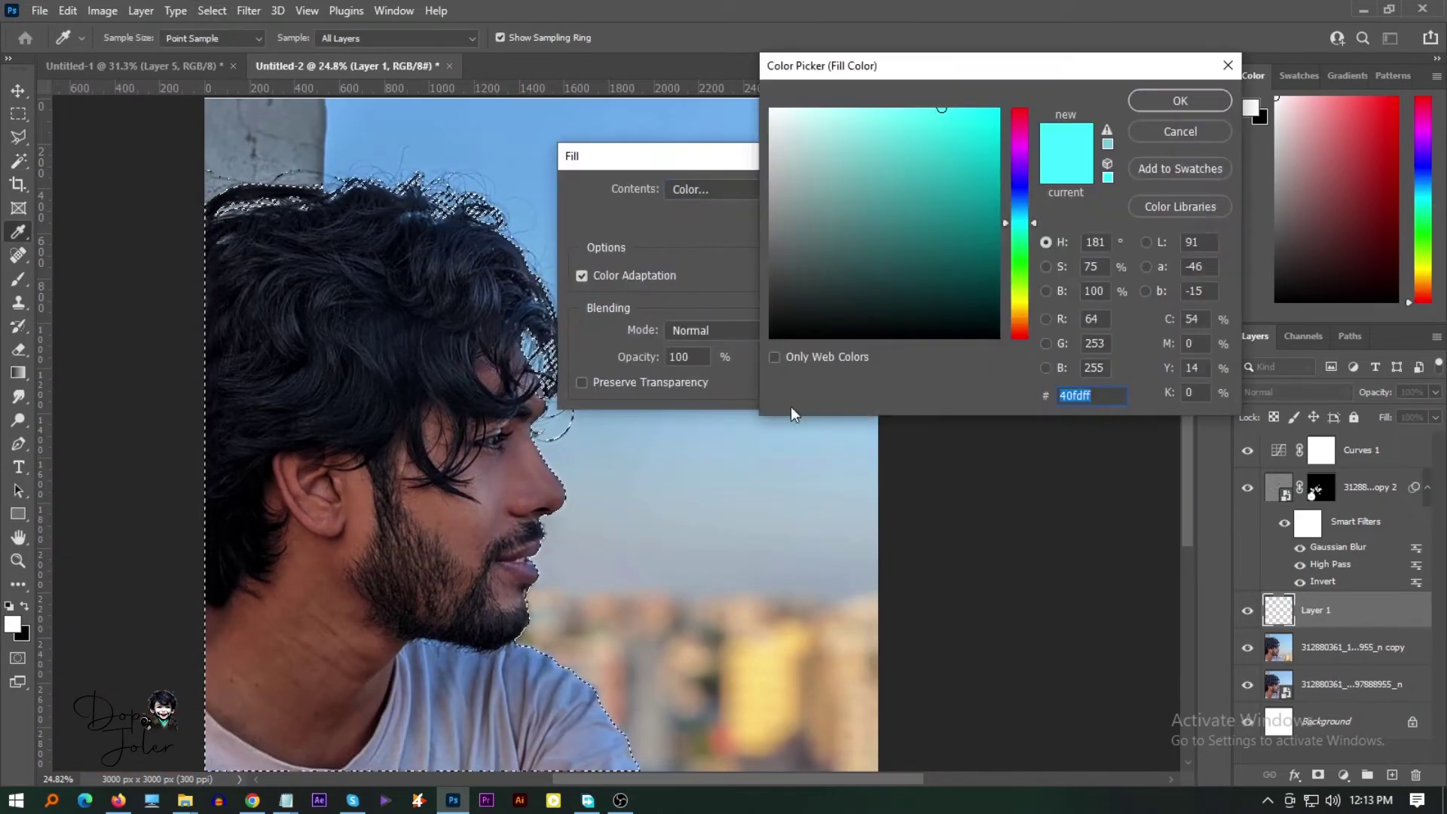
left_click(801, 633)
key("Return")
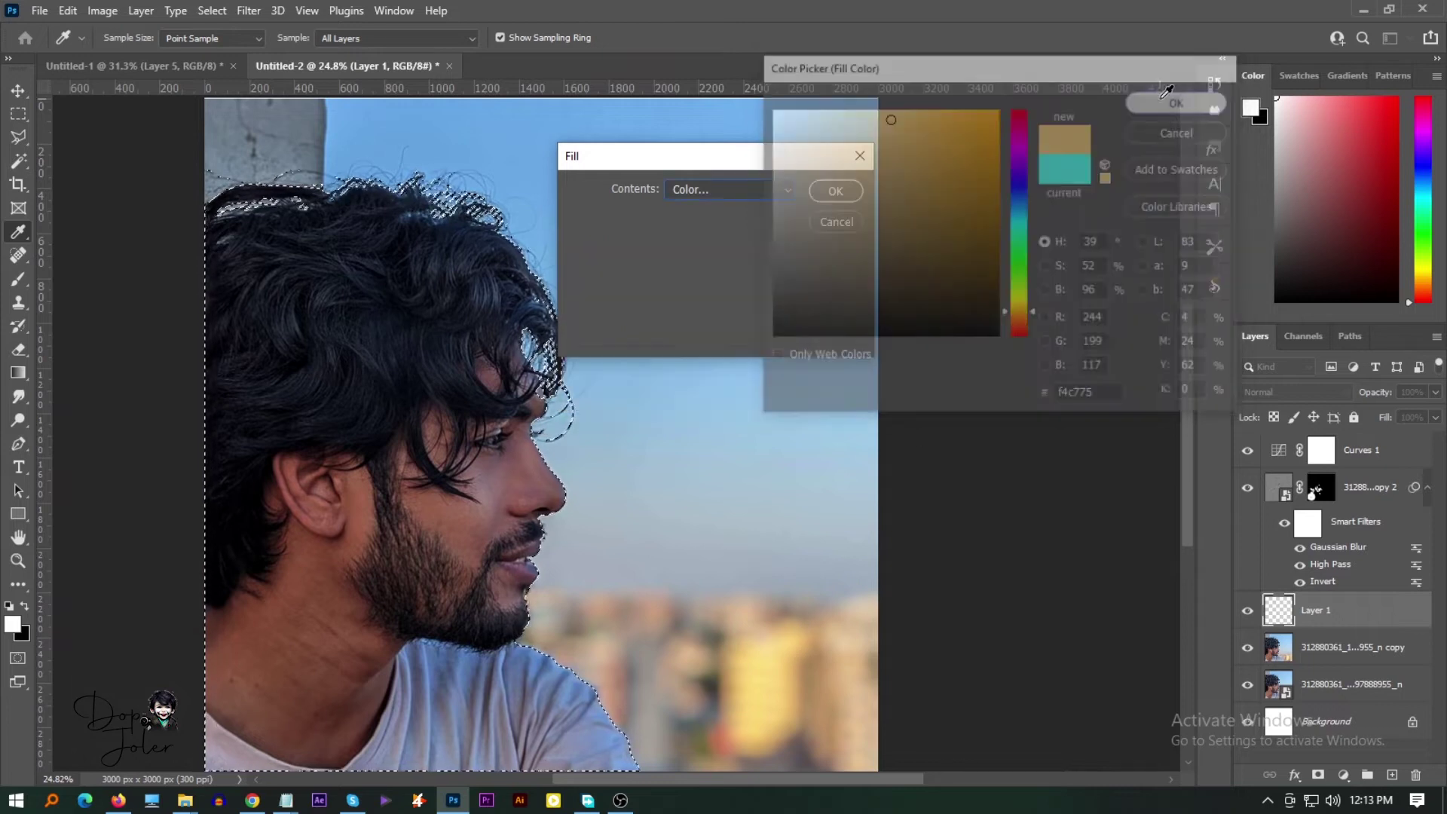
left_click(833, 195)
key("ctrl+d")
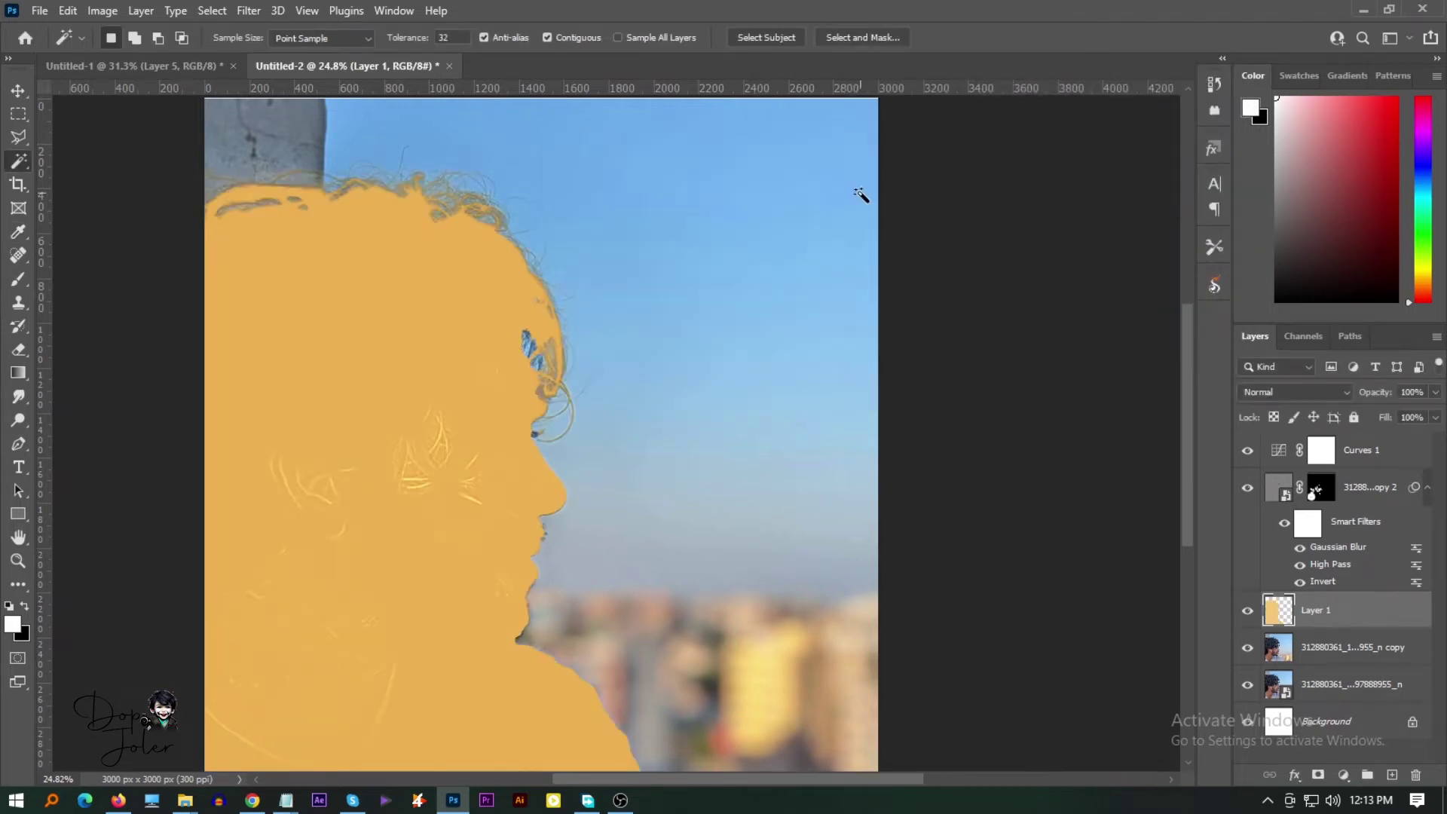
Set the brush to the silhouette's sampled orange at 100% opacity
key("v")
scroll(567, 348, "up", 3)
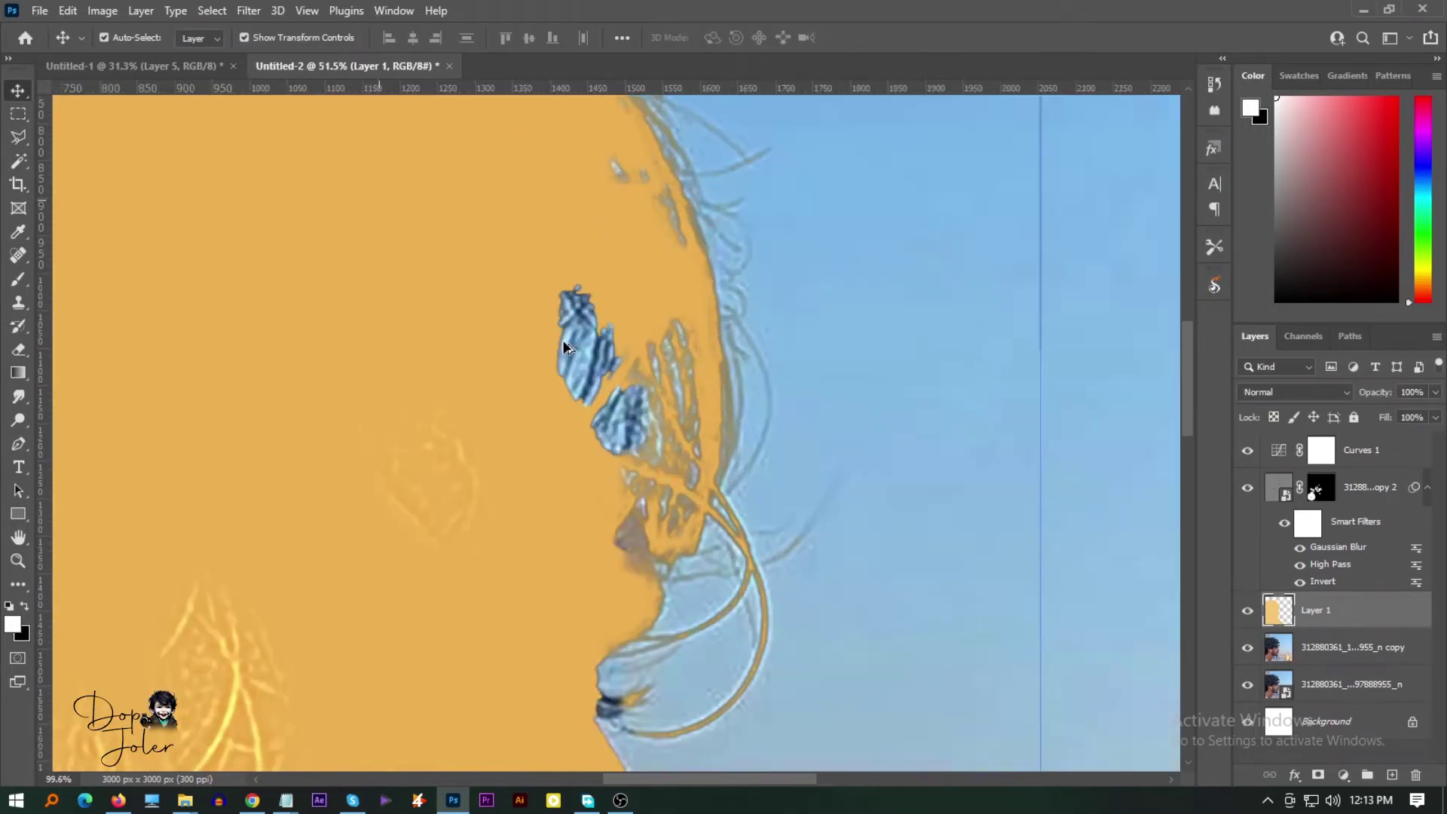
key("b")
left_click(520, 287, "alt")
scroll(576, 291, "up", 5)
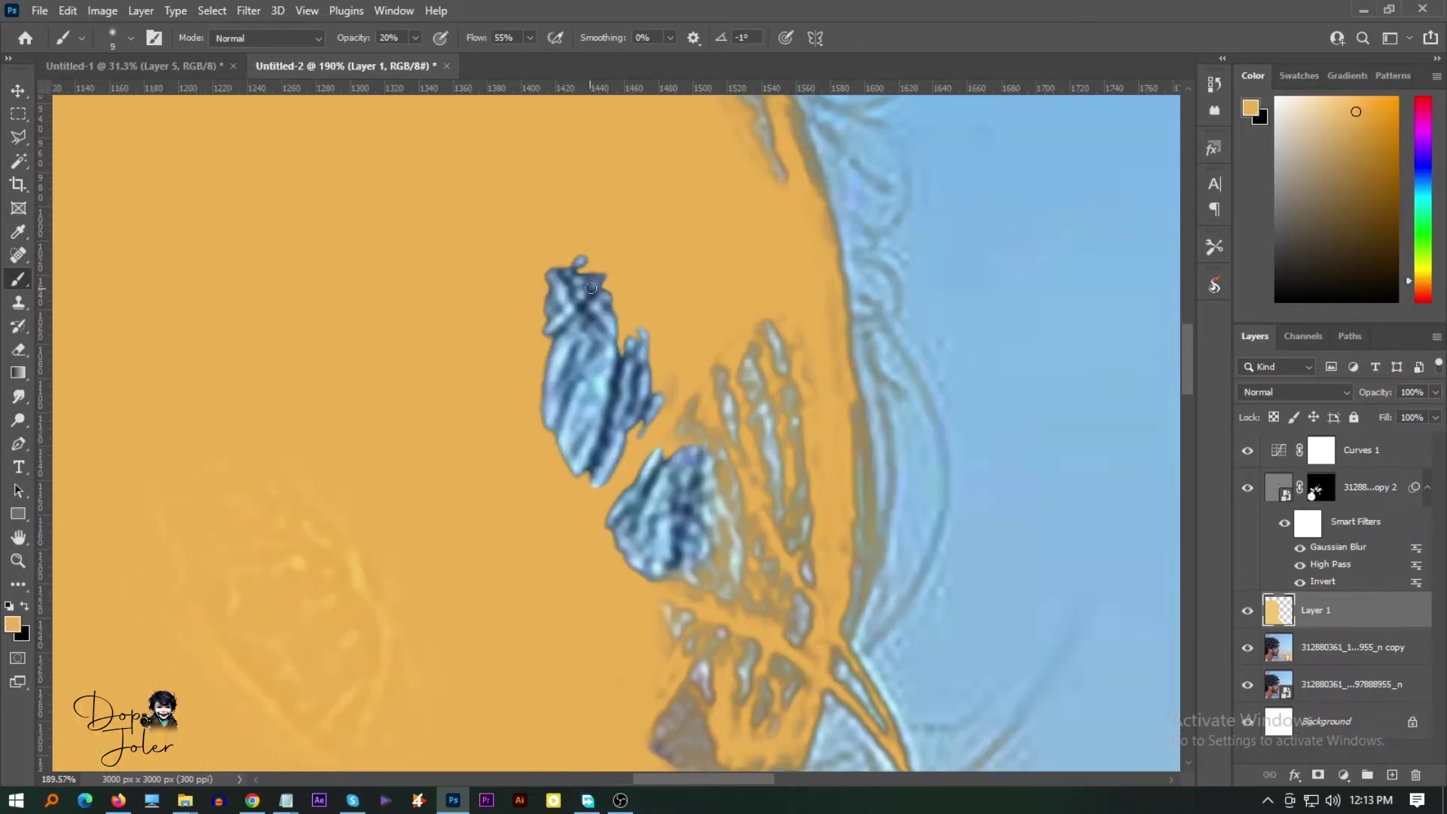
type("01")
type("100")
key("Return")
Paint orange over the blue gaps around the eye on Layer 1
left_click_drag(603, 273, 501, 388)
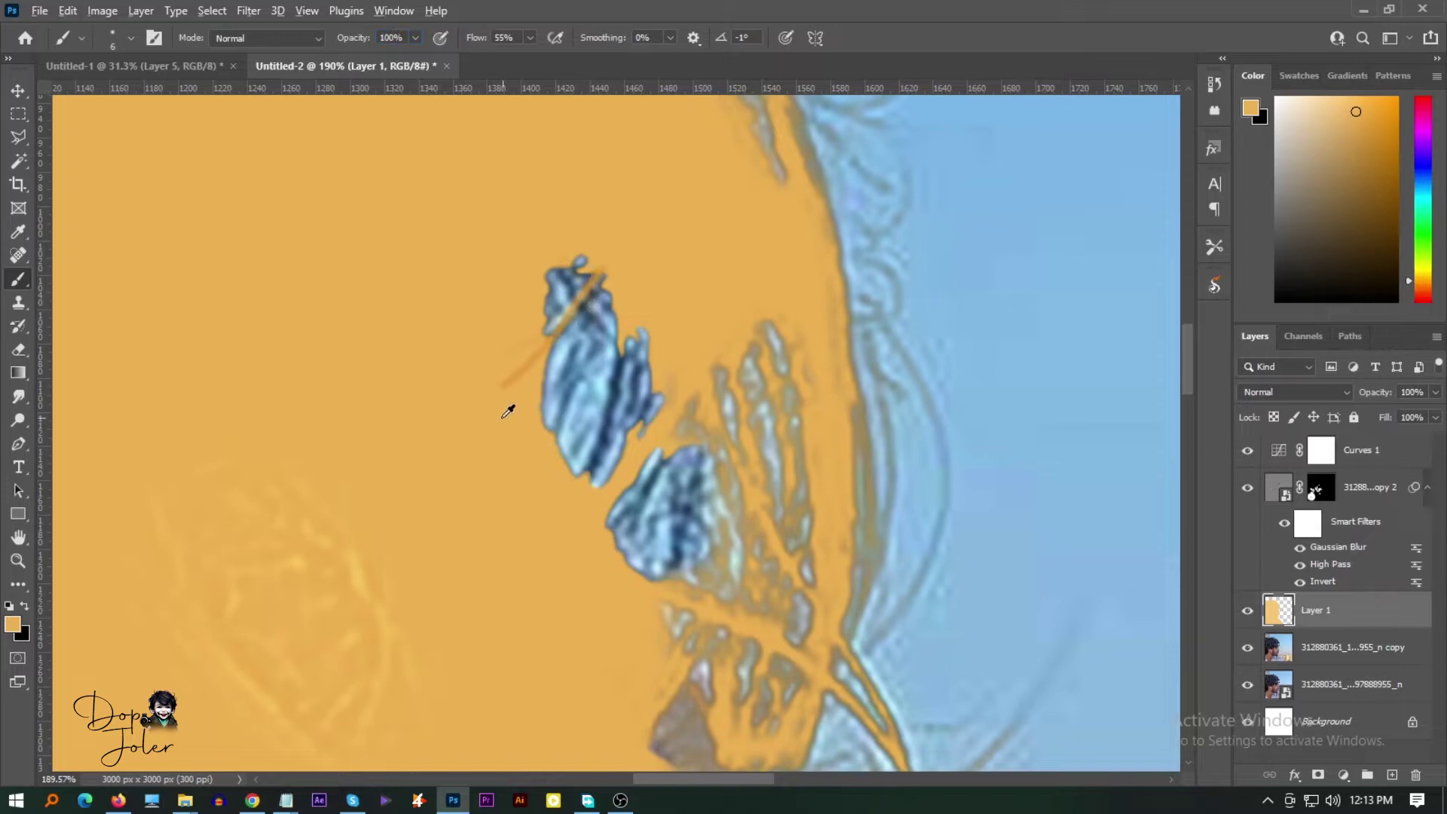
mouse_move(607, 314)
left_mouse_down()
mouse_move(552, 377)
mouse_move(558, 390)
left_mouse_up()
mouse_move(627, 343)
left_mouse_down()
mouse_move(592, 471)
mouse_move(576, 472)
mouse_move(596, 419)
mouse_move(637, 520)
left_mouse_up()
left_click_drag(694, 456, 663, 532)
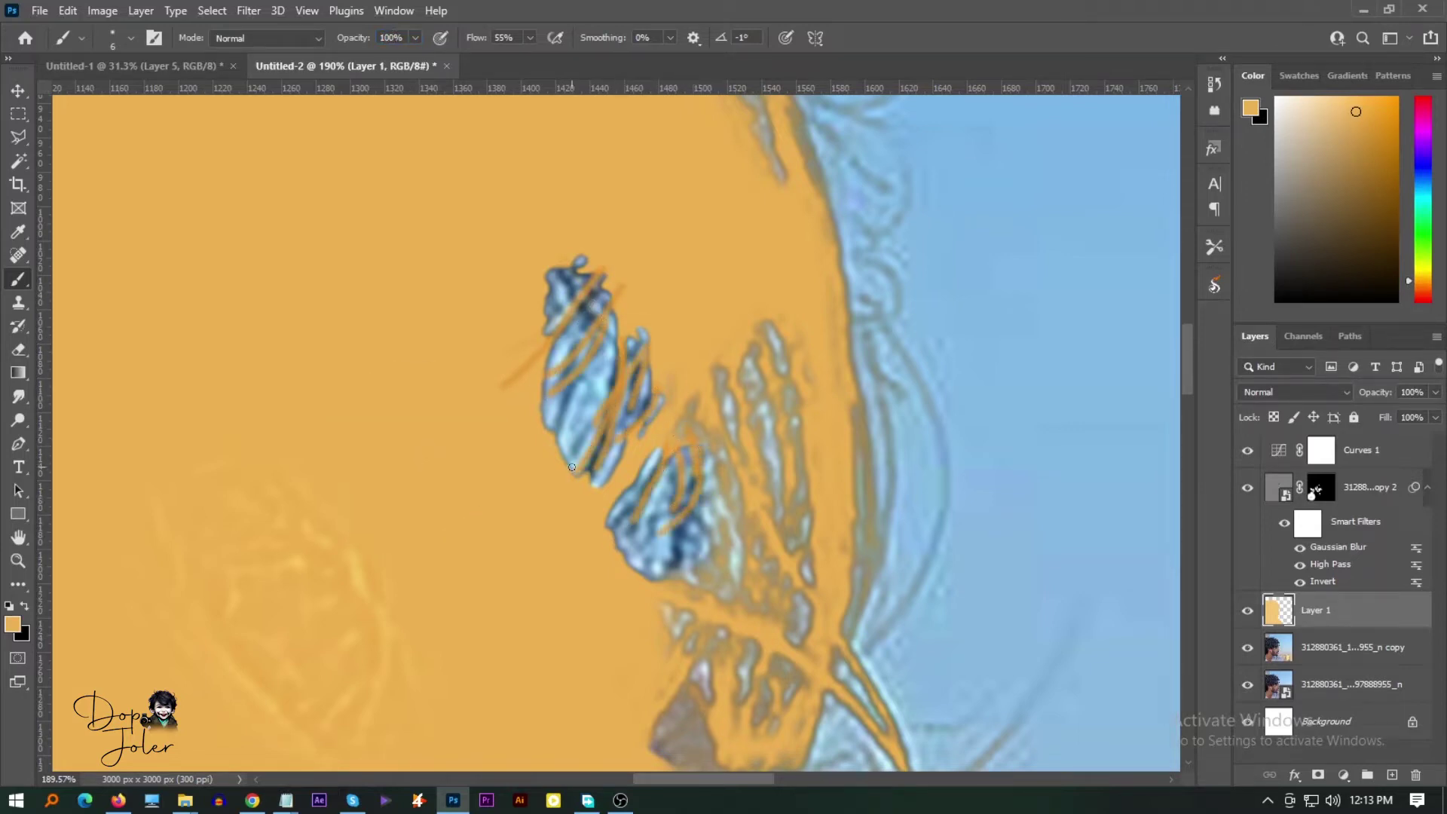
left_click_drag(574, 364, 524, 493)
mouse_move(593, 271)
left_mouse_down()
mouse_move(558, 332)
mouse_move(554, 313)
mouse_move(593, 385)
left_mouse_up()
left_click_drag(607, 367, 563, 437)
mouse_move(690, 509)
left_mouse_down()
mouse_move(663, 610)
mouse_move(711, 628)
left_mouse_up()
Cover the dark mouth area with orange to complete the solid silhouette
scroll(766, 564, "down", 3)
scroll(660, 518, "down", 2)
scroll(660, 518, "down", 1)
mouse_move(617, 624)
left_mouse_down()
mouse_move(709, 632)
mouse_move(663, 641)
left_mouse_up()
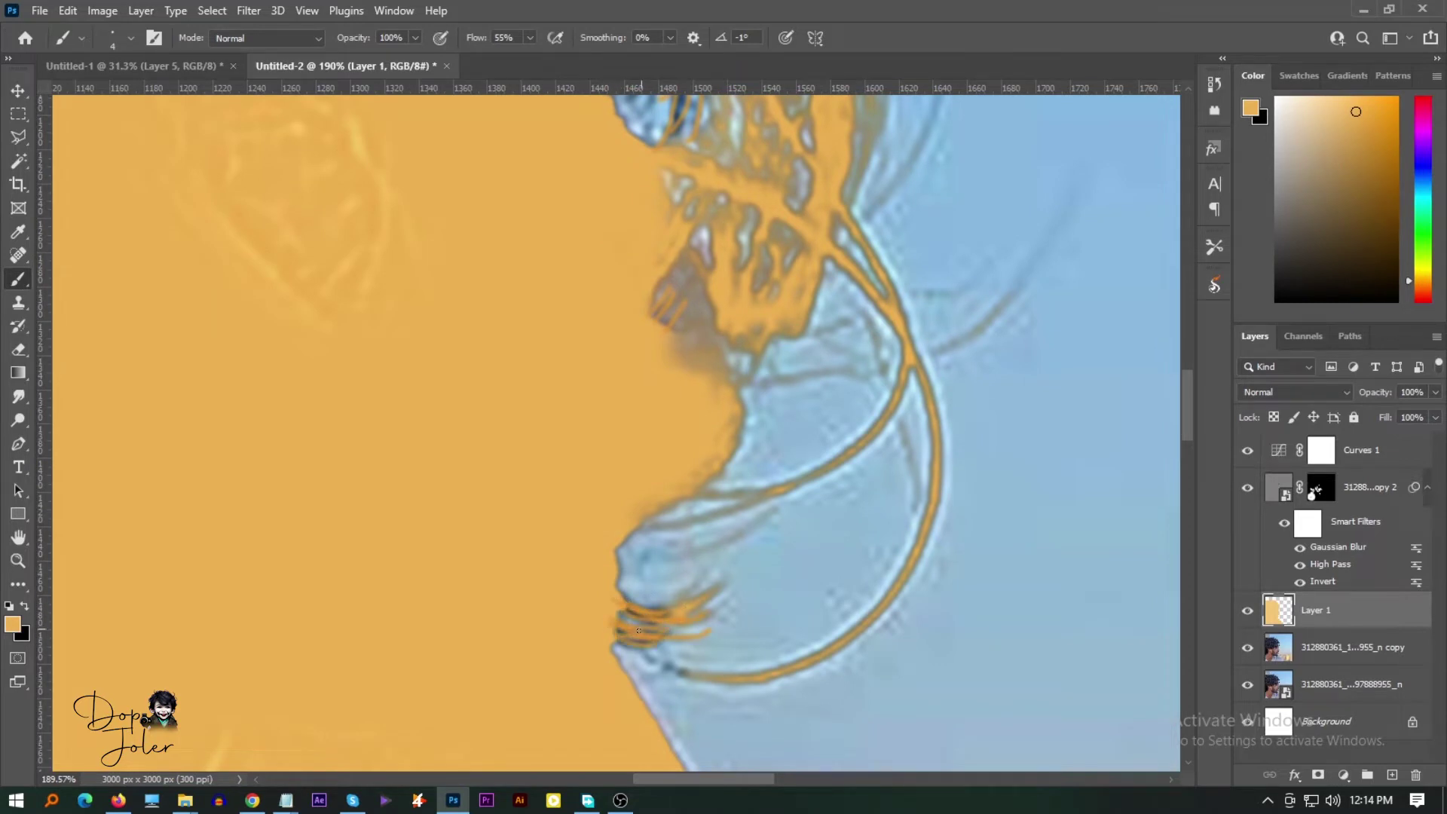
scroll(671, 618, "down", 7)
scroll(699, 562, "down", 5)
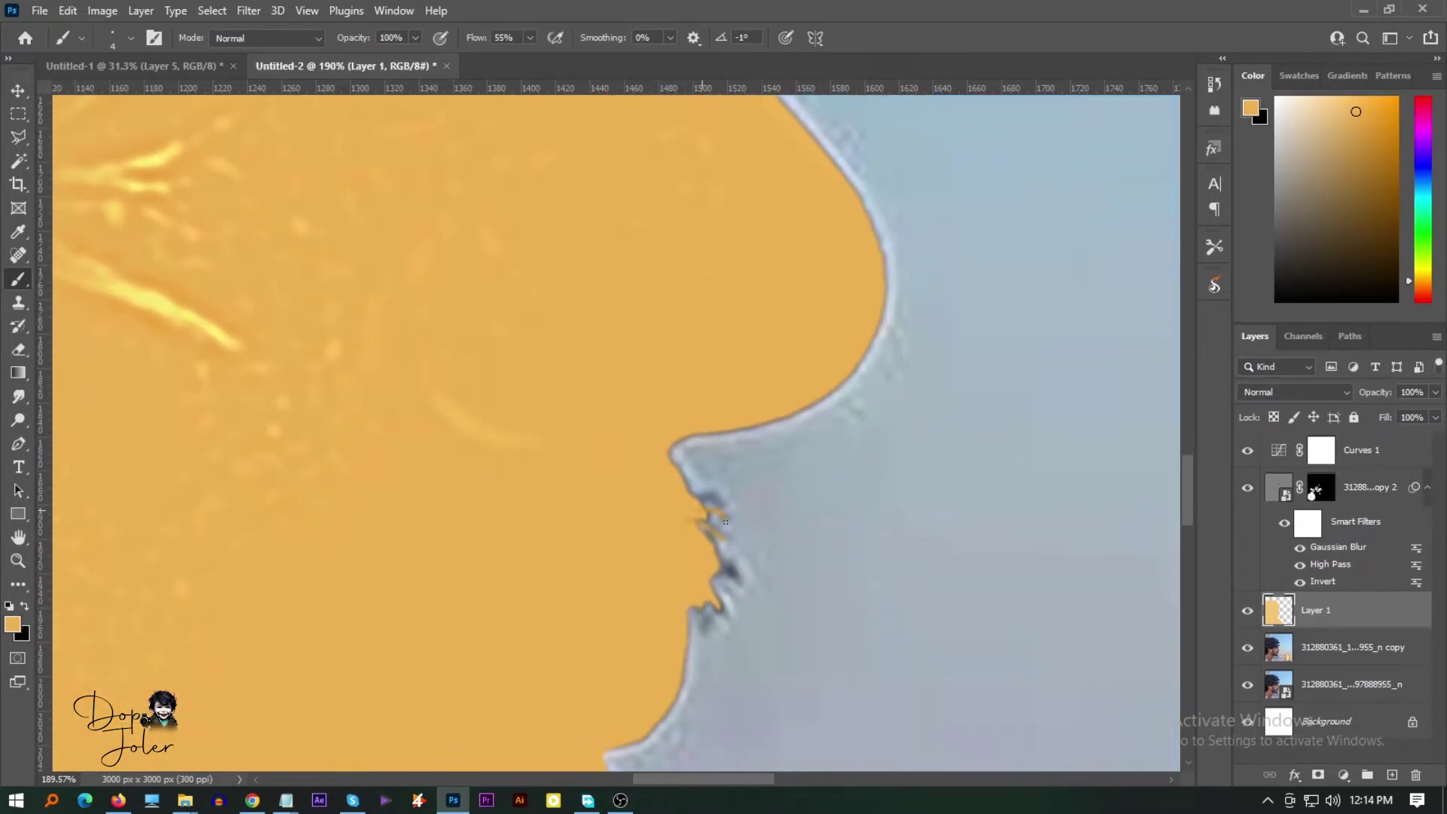
scroll(722, 562, "down", 3)
scroll(559, 499, "down", 4)
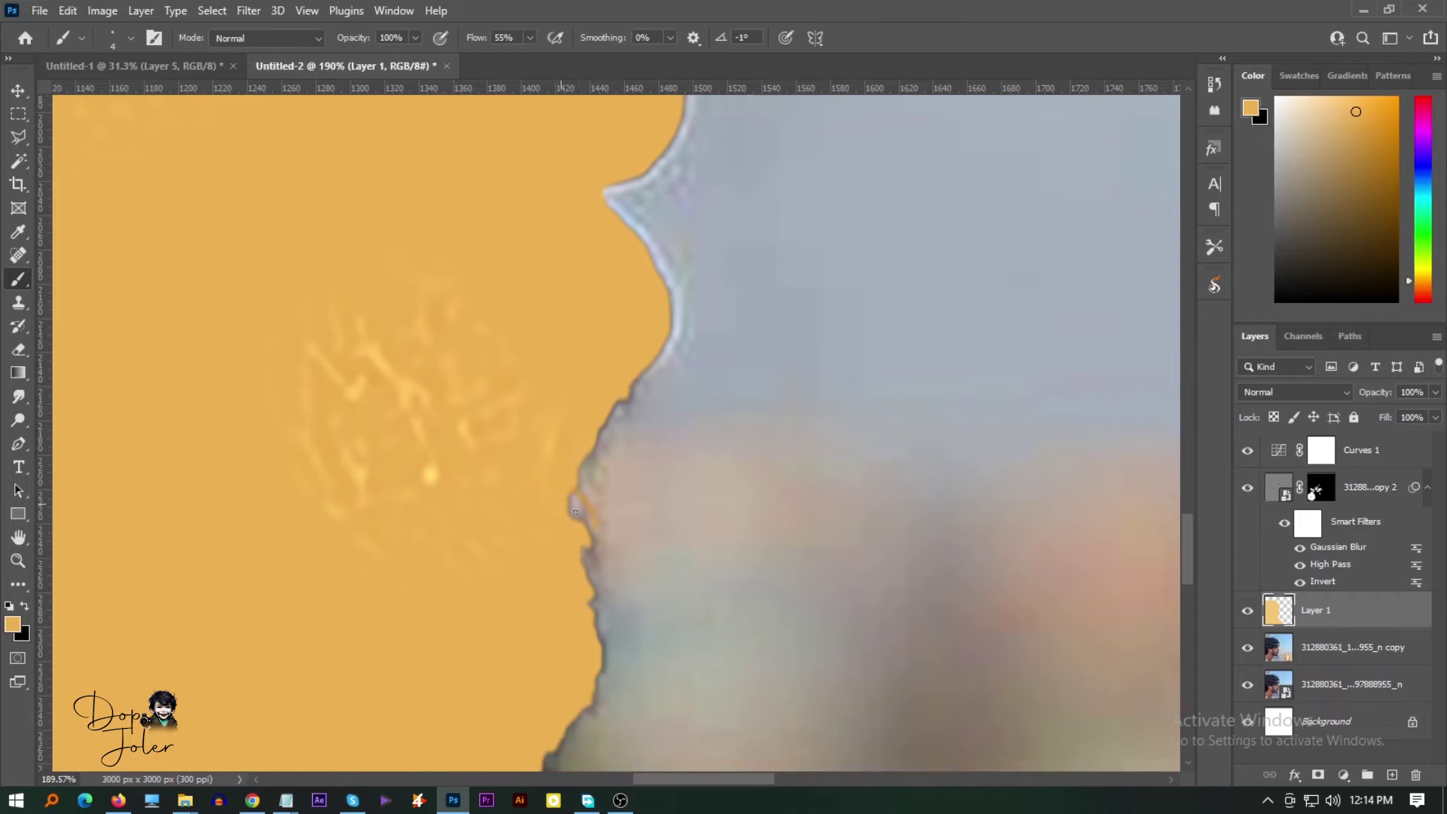
scroll(581, 459, "down", 5)
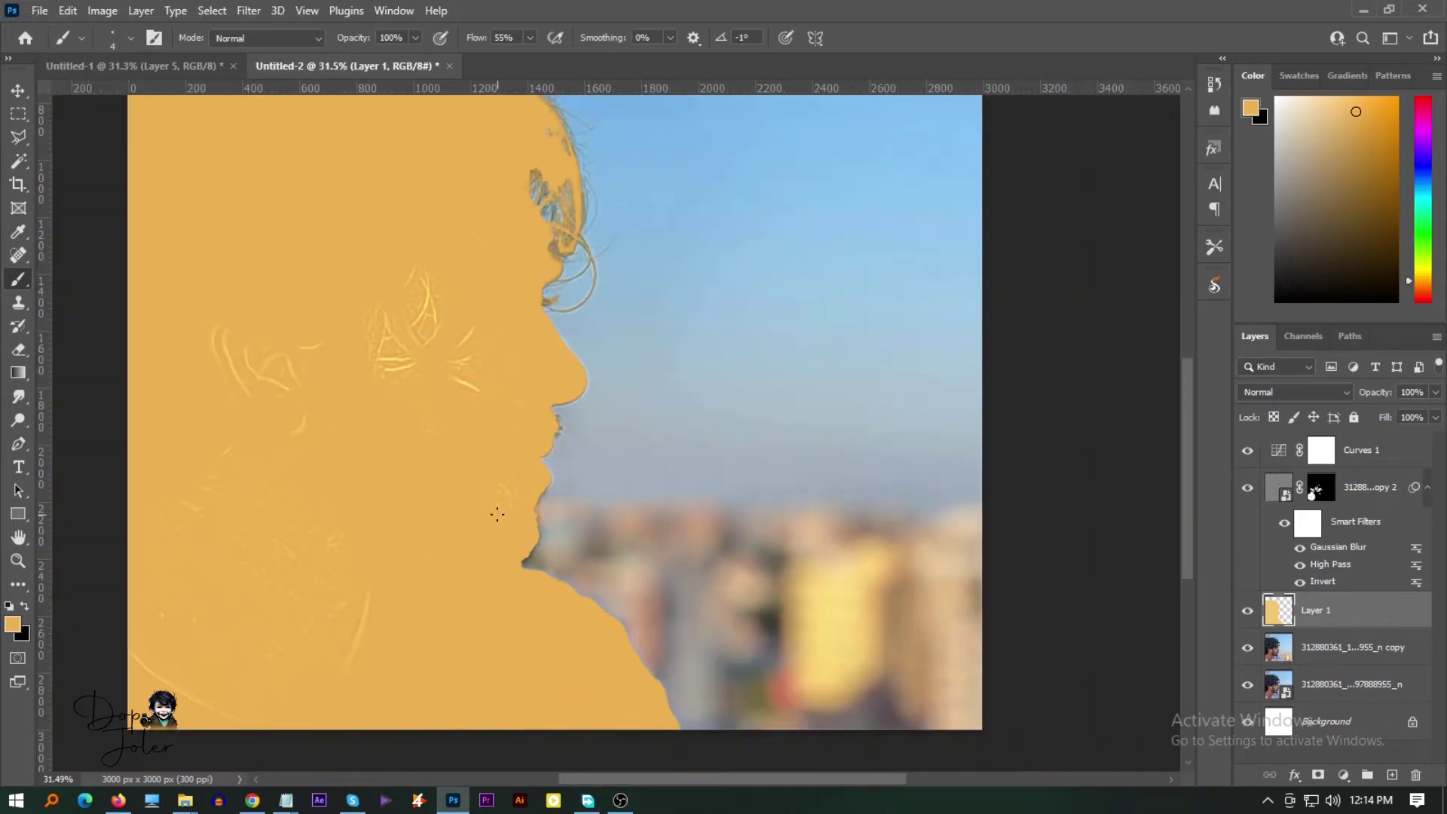
scroll(596, 543, "up", 5)
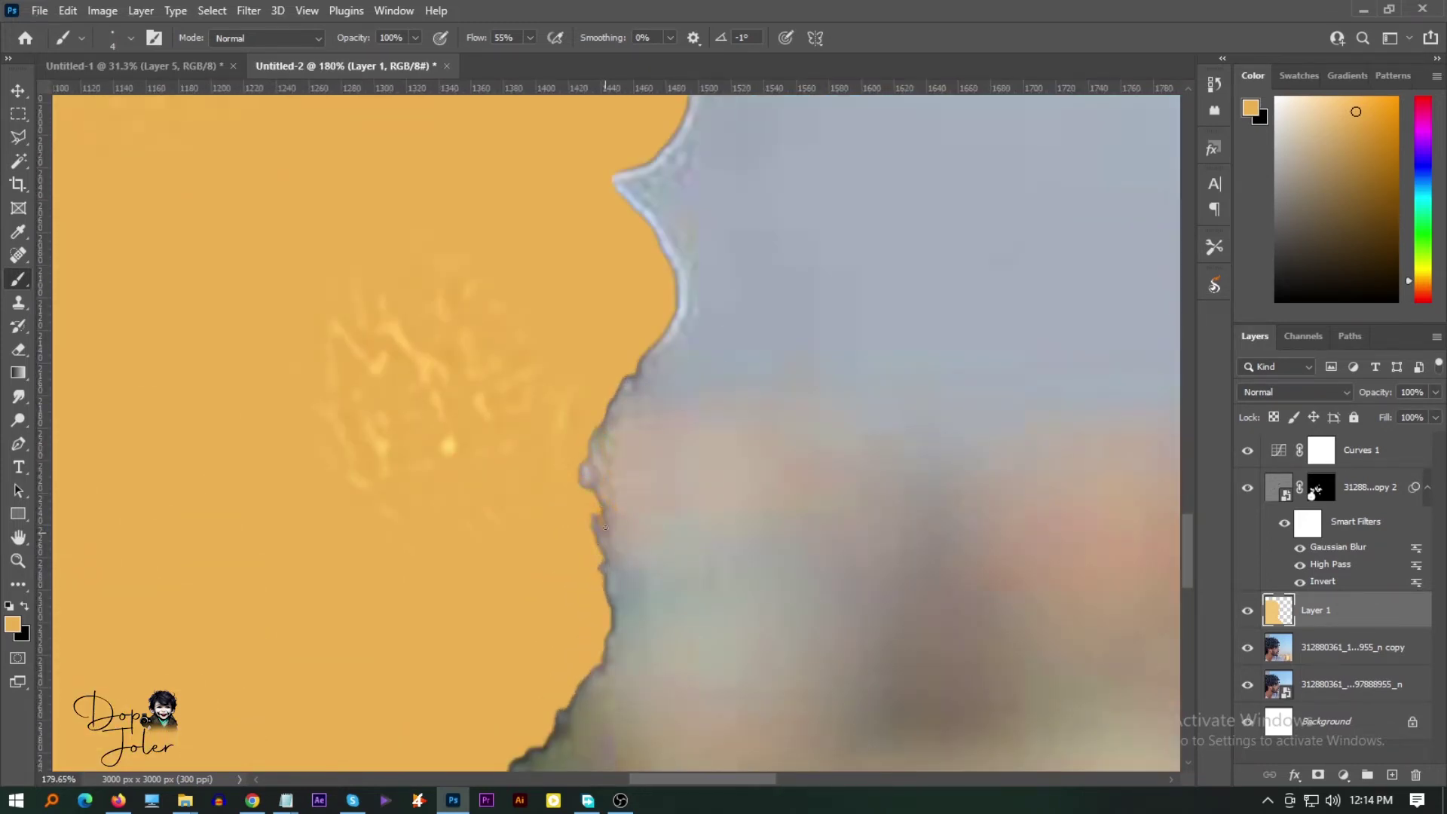
scroll(500, 407, "down", 3)
scroll(501, 407, "down", 4)
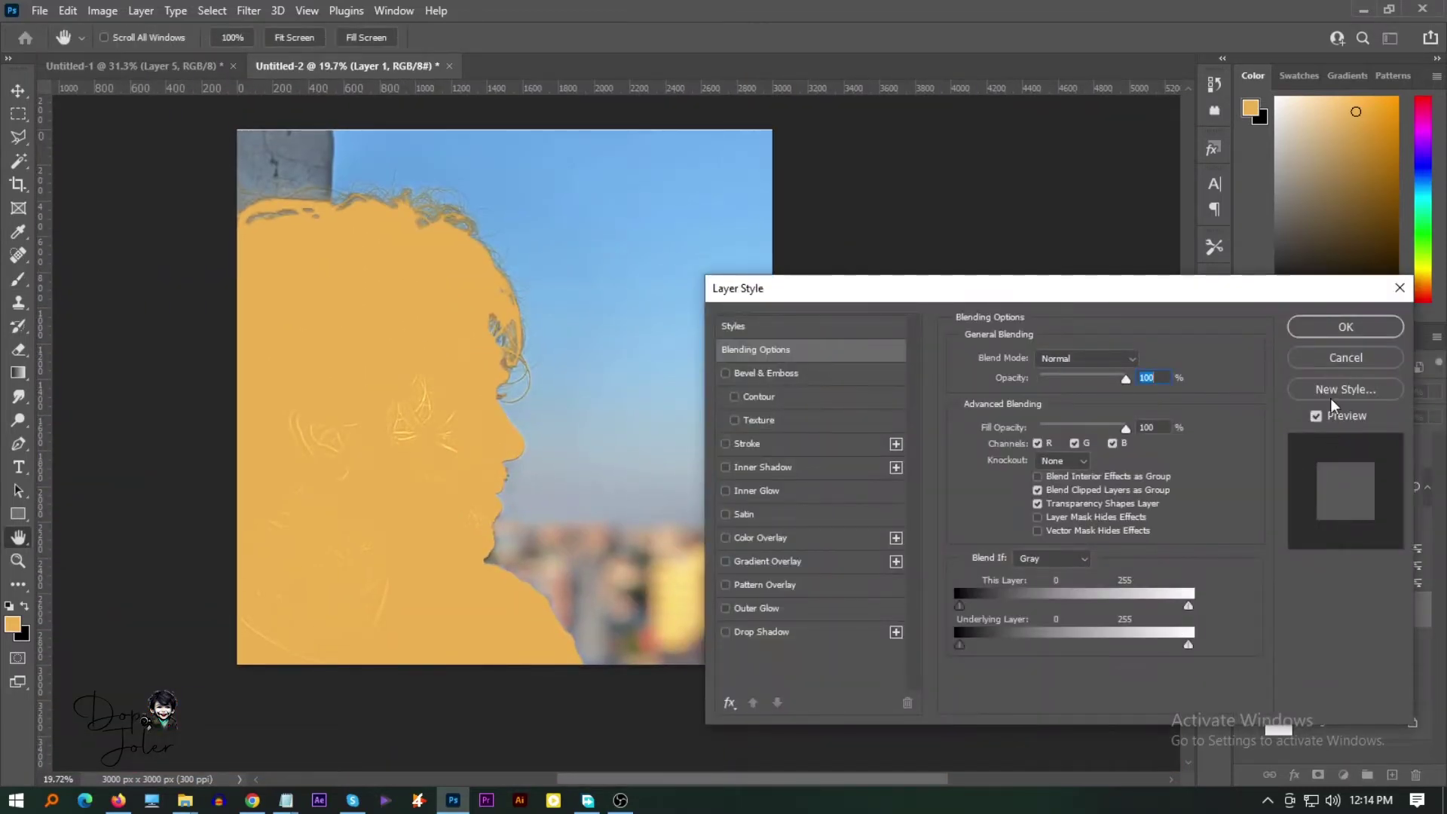
Set the orange Layer 1 to Overlay blend mode
key("Return")
left_click(1281, 367)
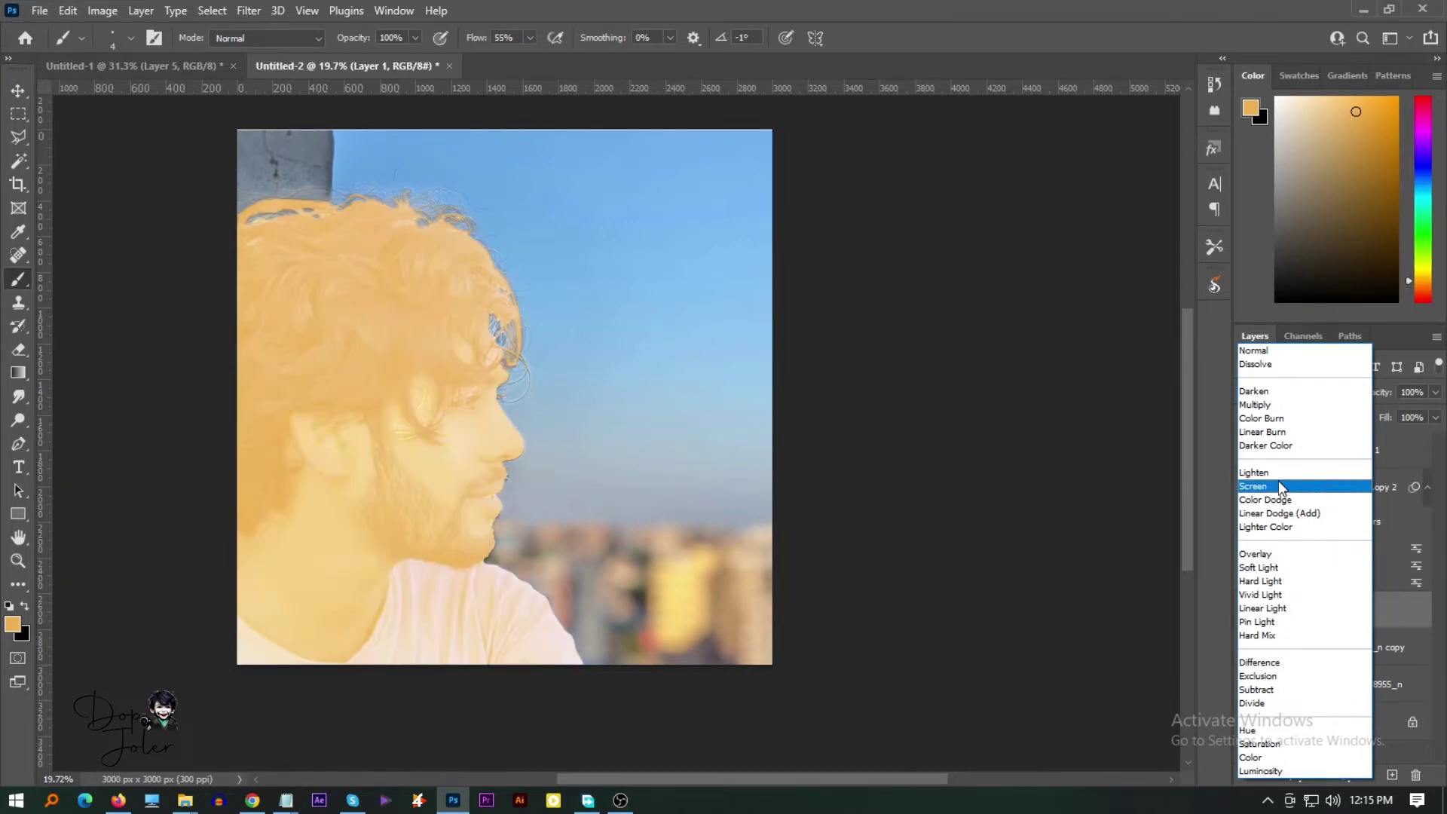
left_click(1279, 554)
Split the Underlying Layer Blend If slider for Layer 1 and clip it to the portrait
double_click(1400, 626)
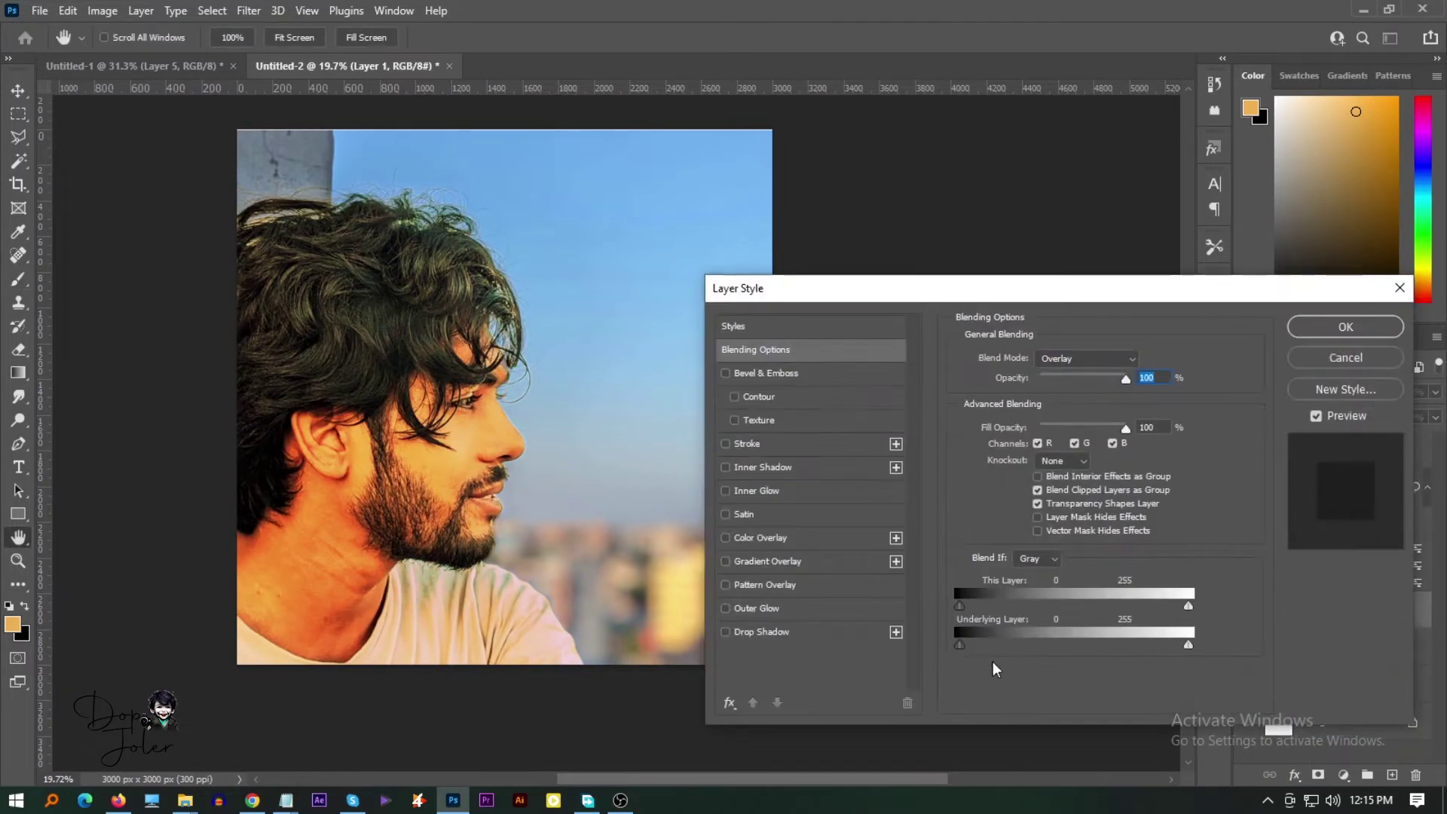
mouse_move(959, 645)
left_mouse_down()
mouse_move(1158, 645)
mouse_move(960, 647)
left_mouse_up()
left_click_drag(1094, 650, 1100, 649)
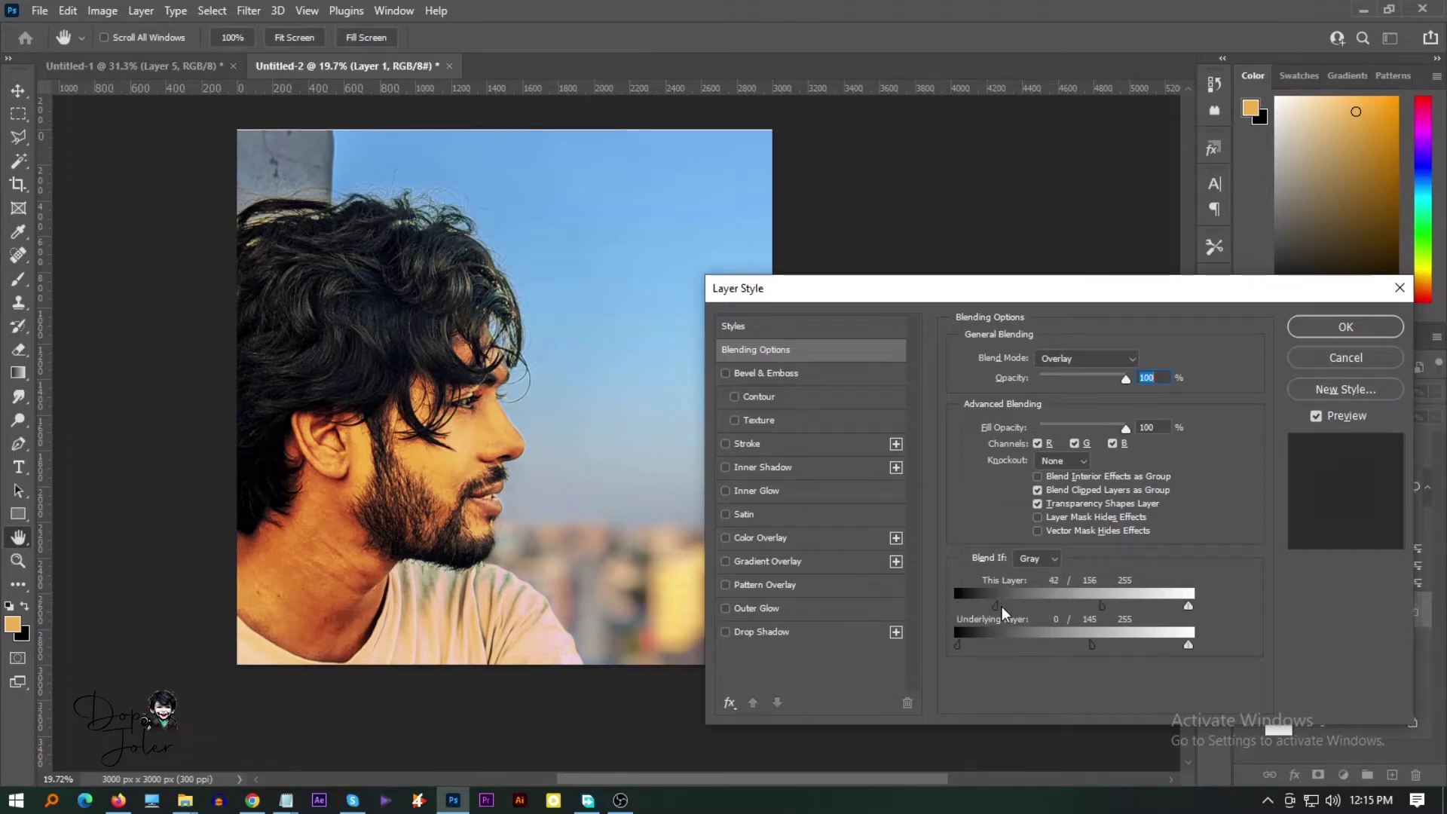
key("Return")
key("b")
left_click(1344, 628, "alt")
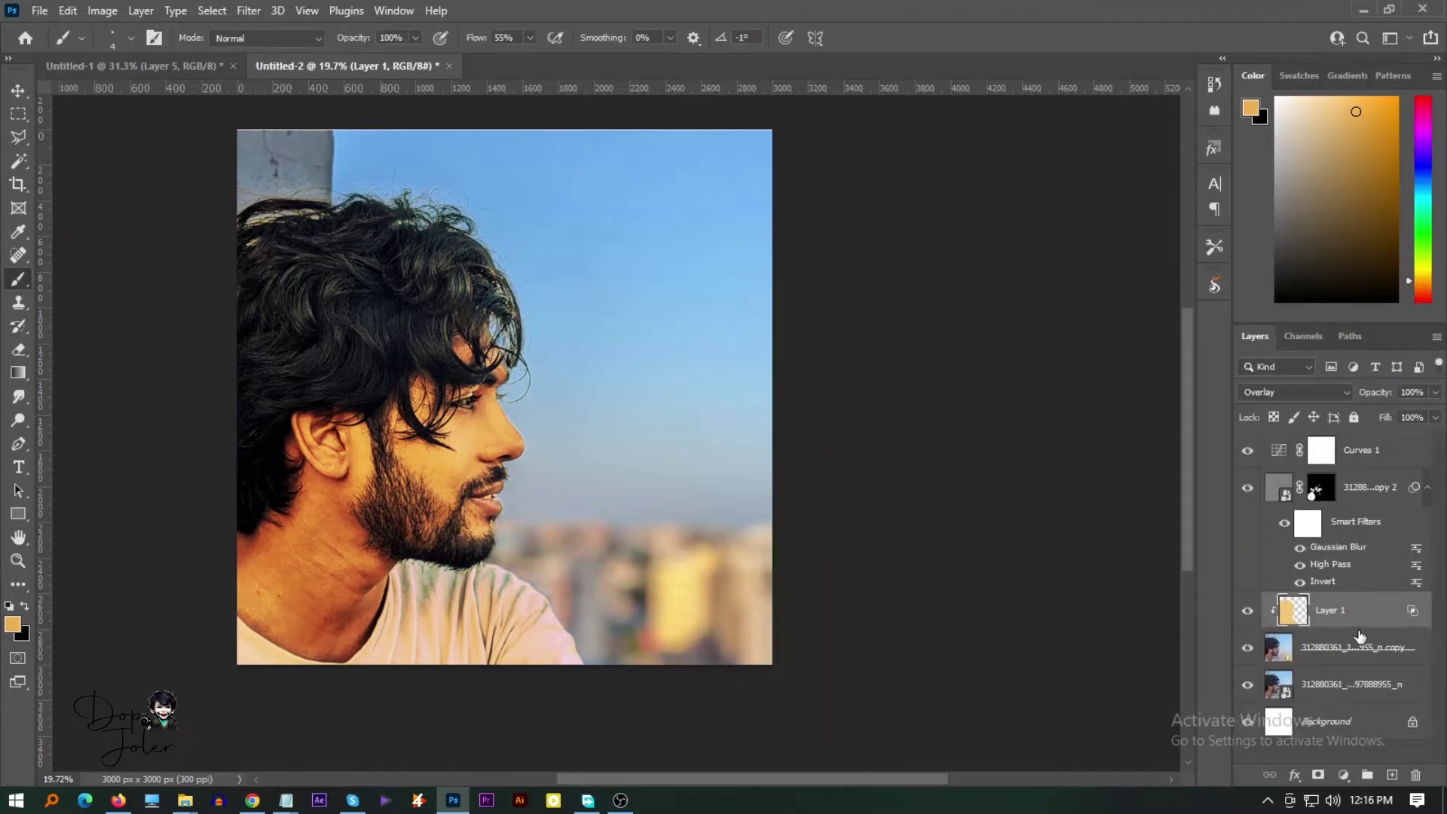
Add a black mask to Layer 1 and paint white to reveal the glow on hair edge and face
left_click(1318, 774, "alt")
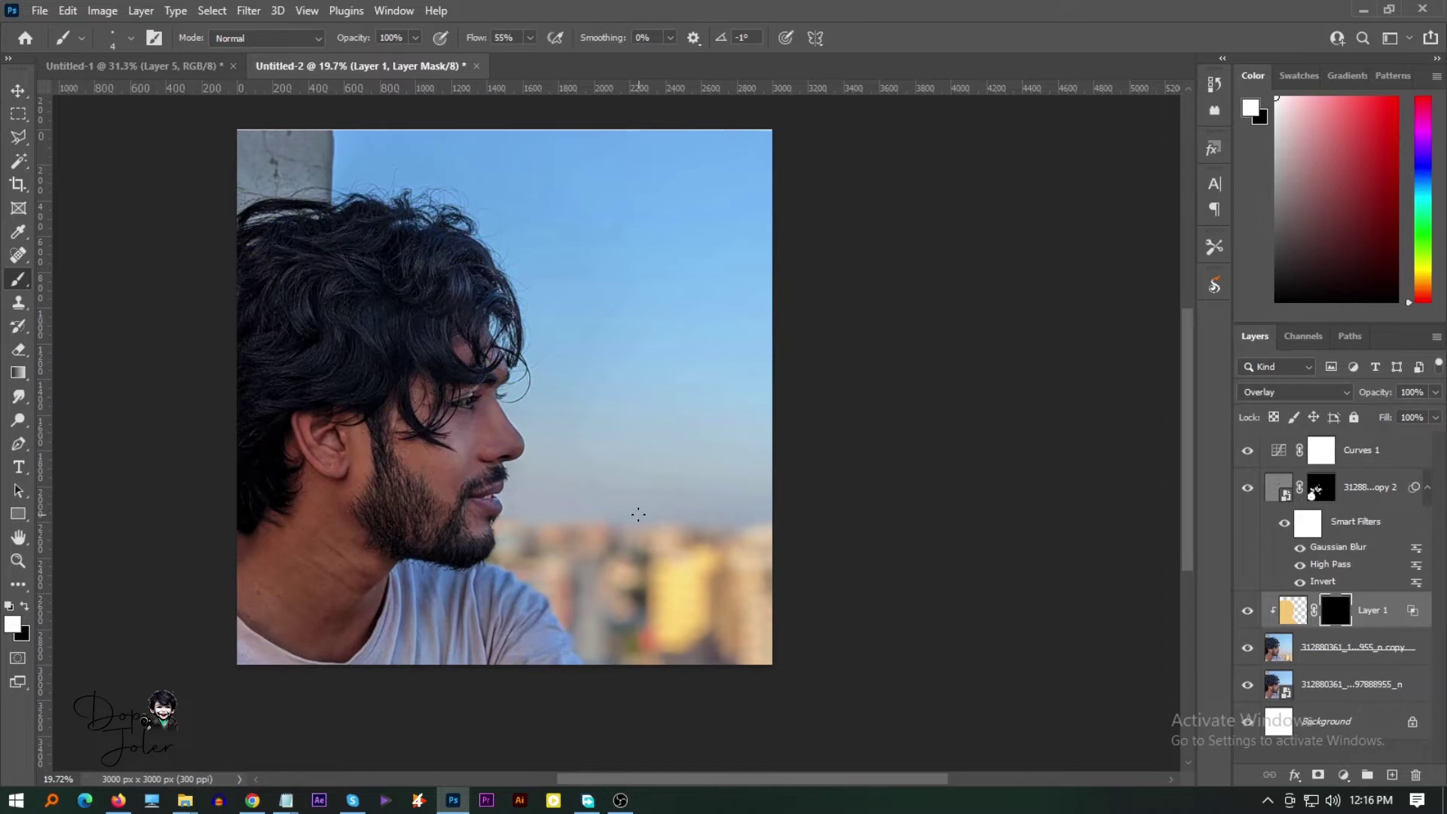
key("bracketright")
key("bracketright")
key("bracketright")
mouse_move(571, 382)
left_mouse_down()
mouse_move(517, 241)
mouse_move(582, 379)
mouse_move(633, 605)
left_mouse_up()
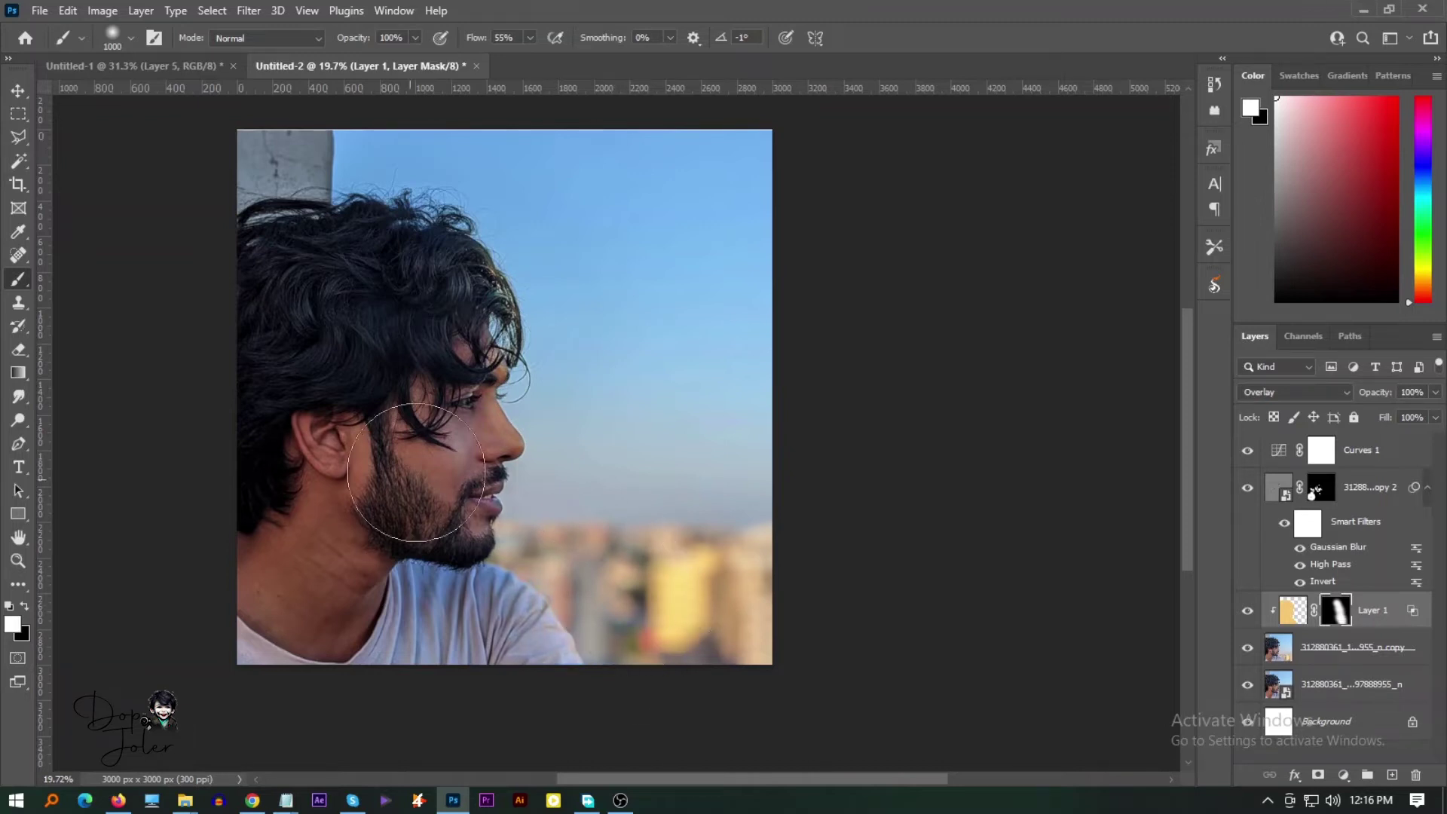
key("bracketleft")
key("bracketleft")
key("bracketleft")
mouse_move(491, 183)
left_mouse_down()
mouse_move(429, 416)
mouse_move(472, 477)
mouse_move(246, 447)
left_mouse_up()
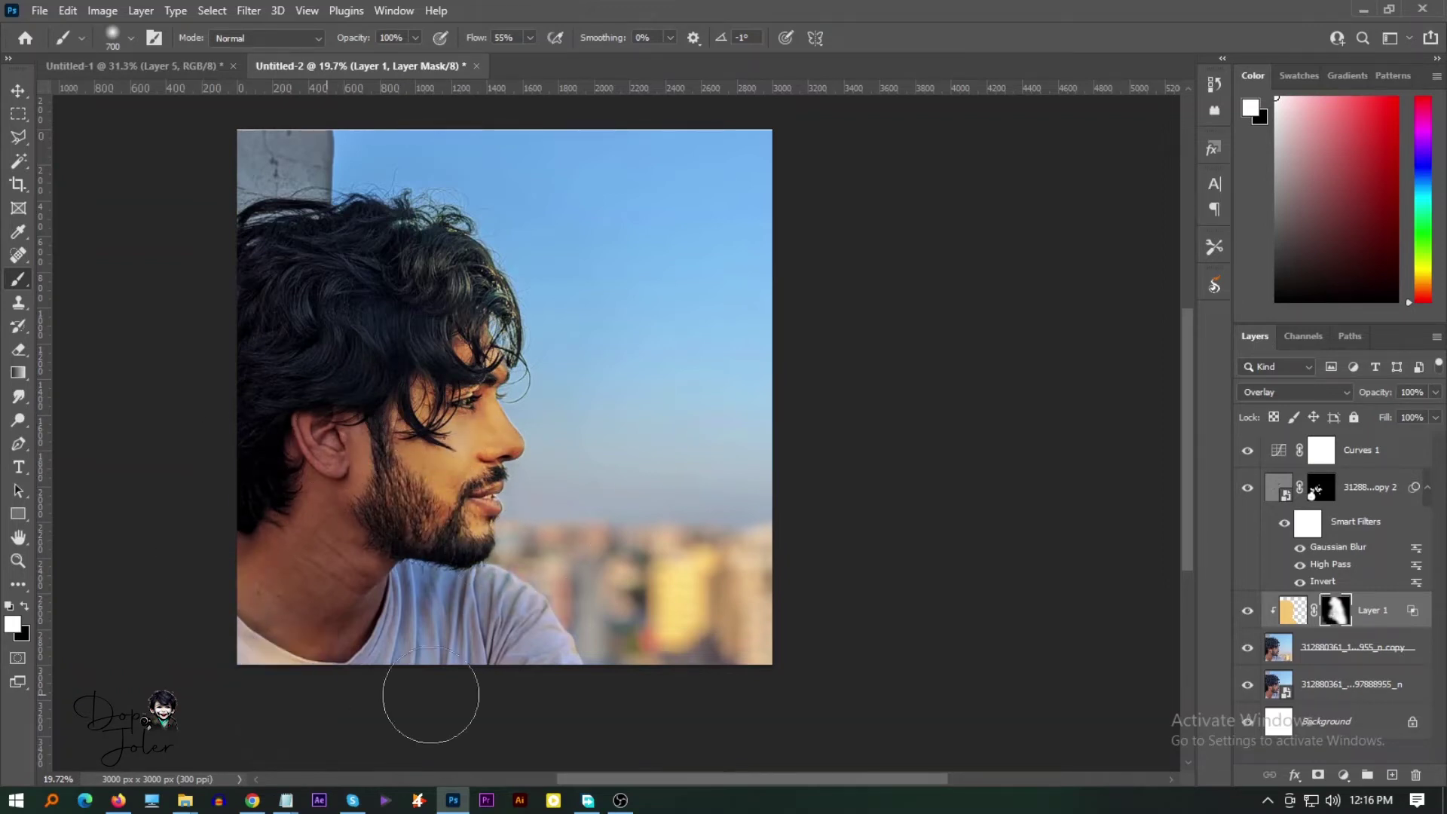
Paint black on the mask to hide the warm glow on the neck, then return to white
key("v")
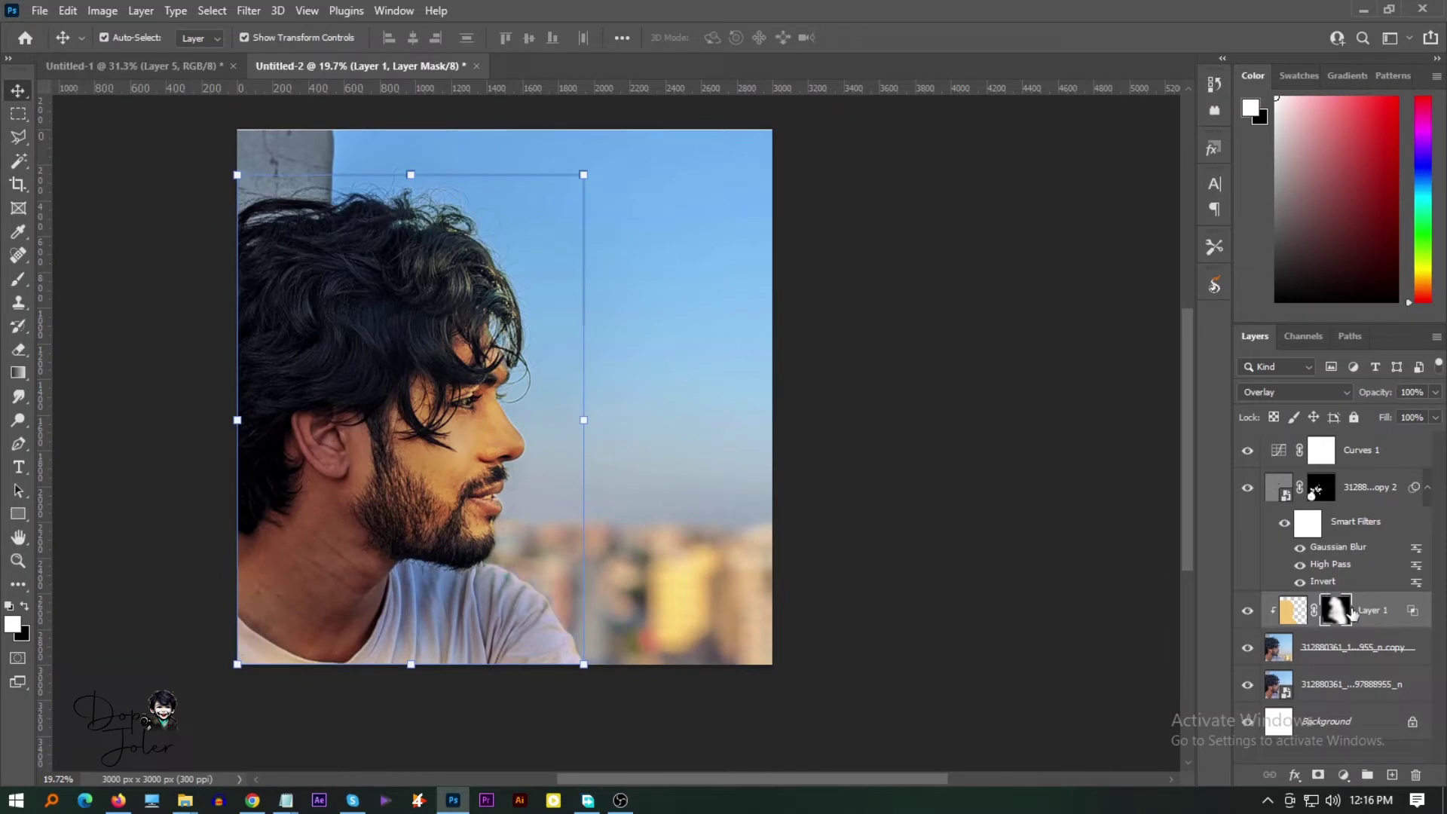
key("x")
key("b")
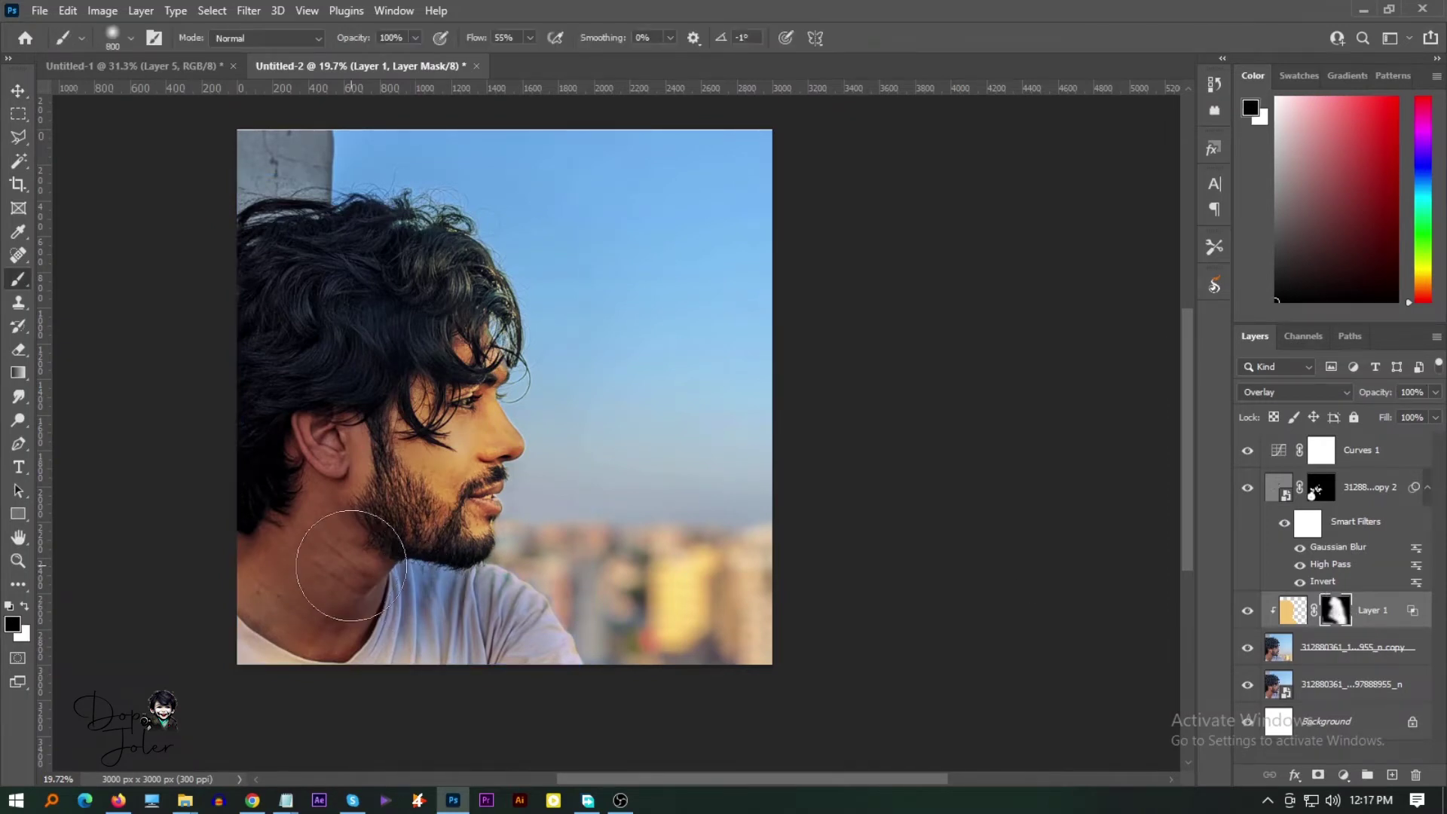
mouse_move(322, 548)
left_mouse_down()
mouse_move(319, 532)
mouse_move(397, 472)
left_mouse_up()
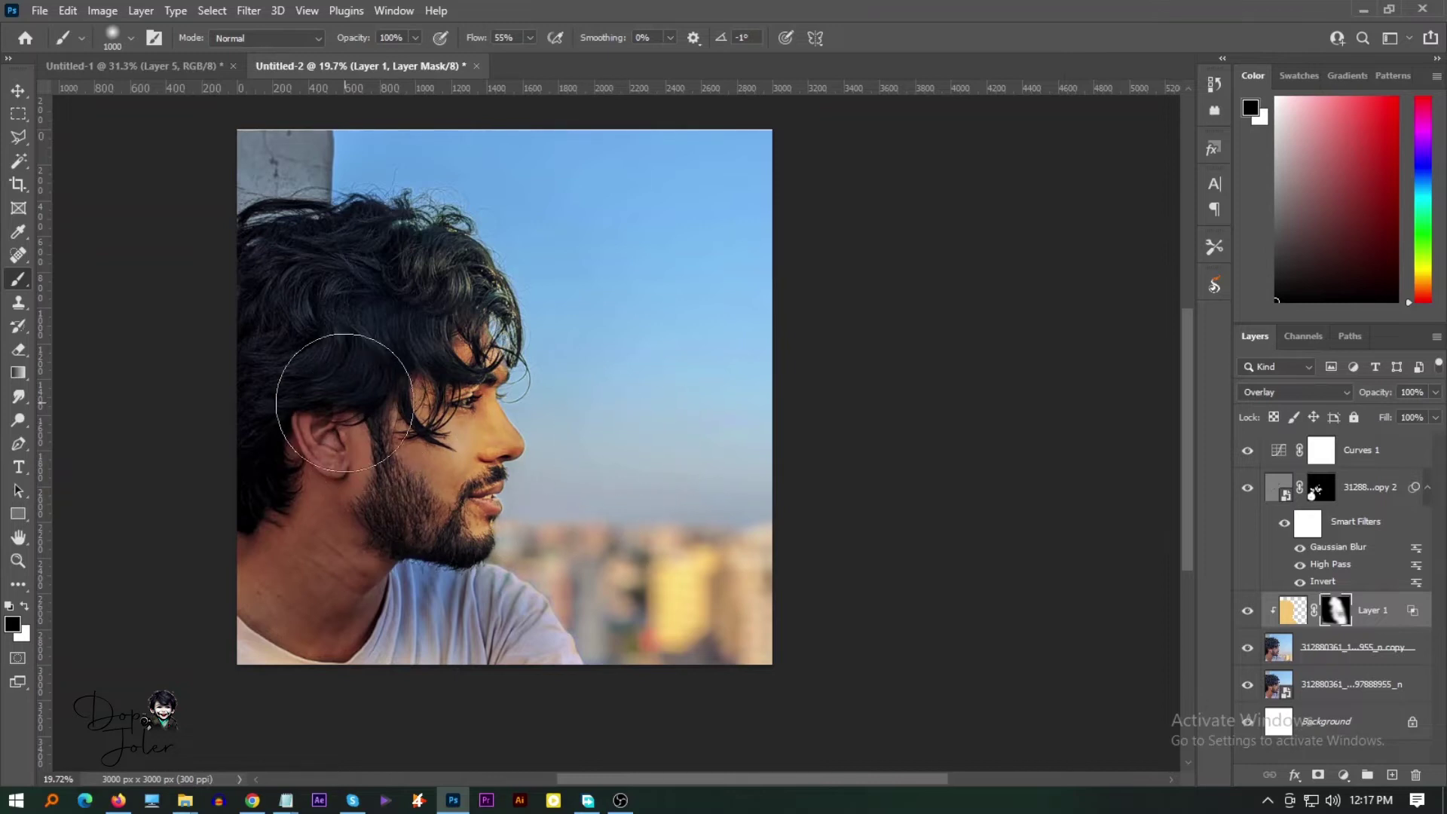
key("x")
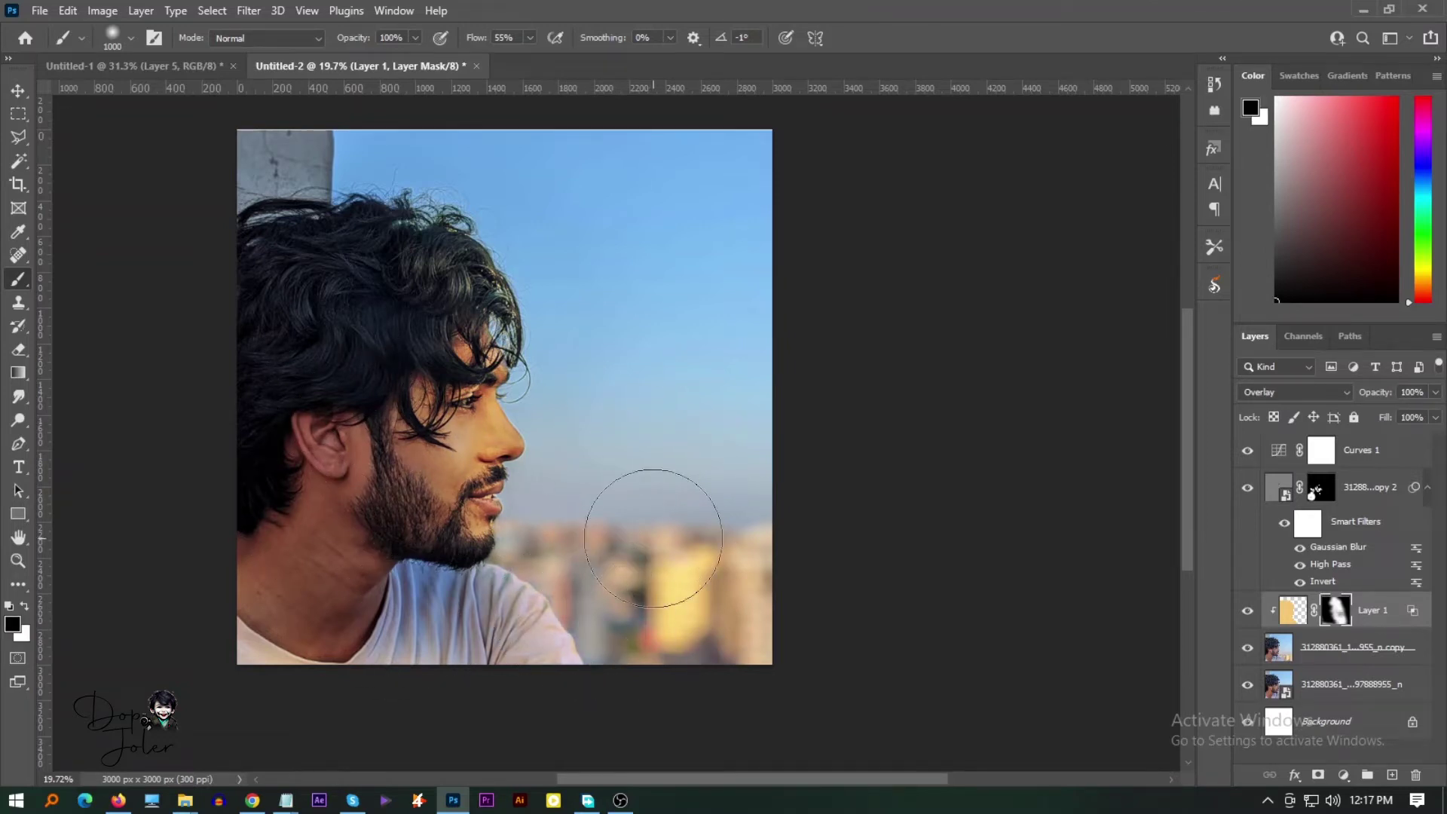
key("v")
type("82")
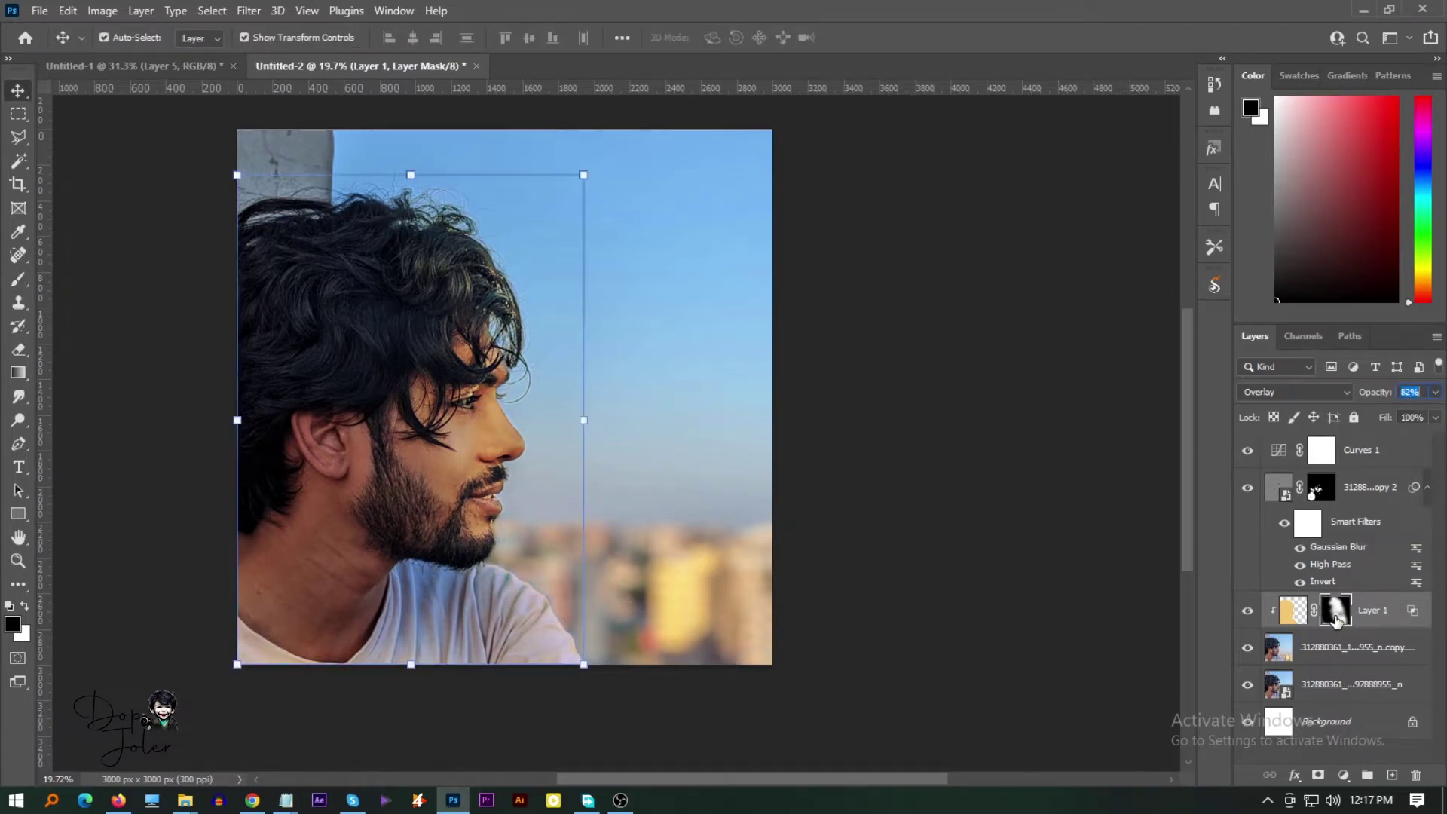
key("b")
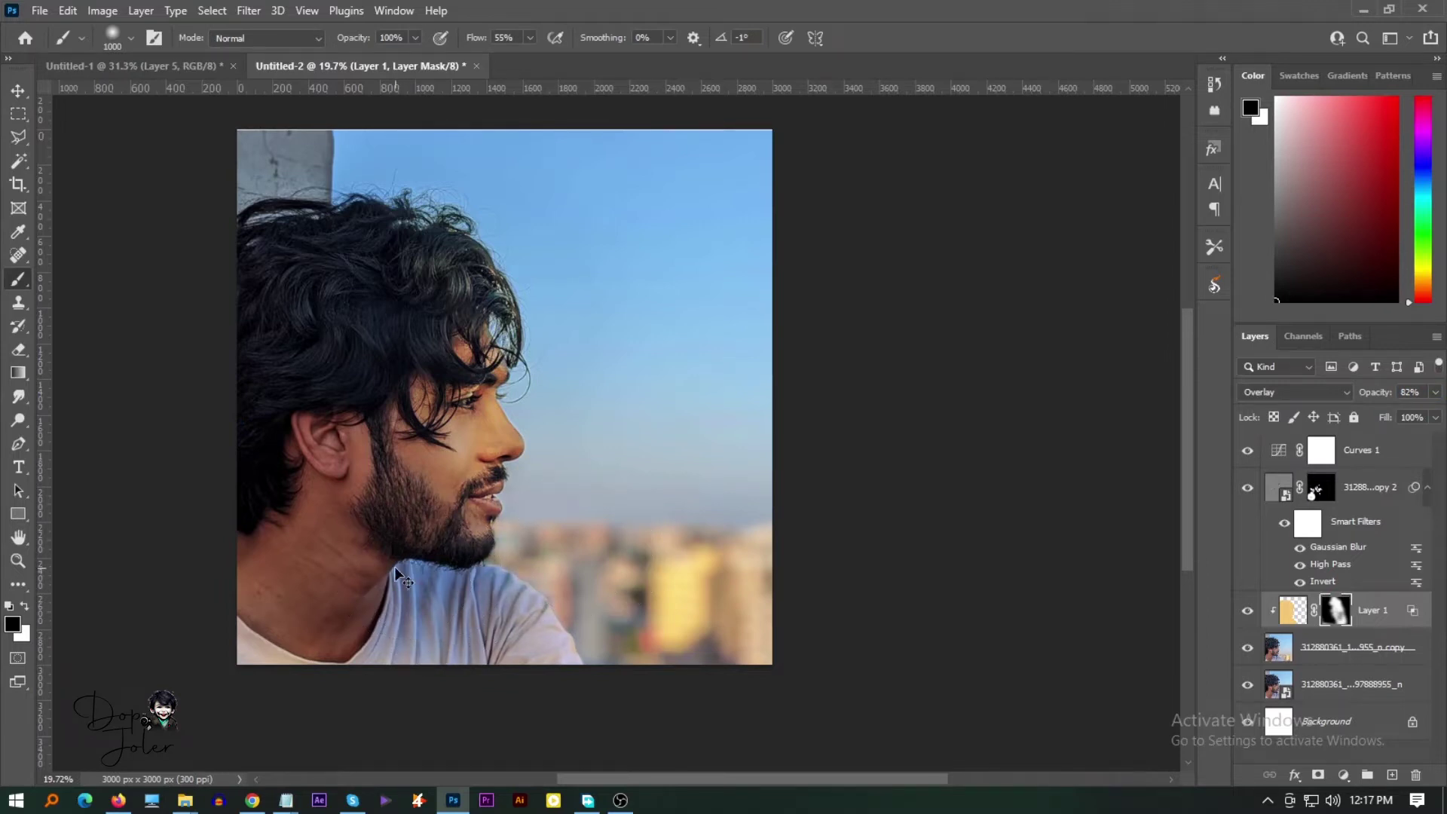
key("x")
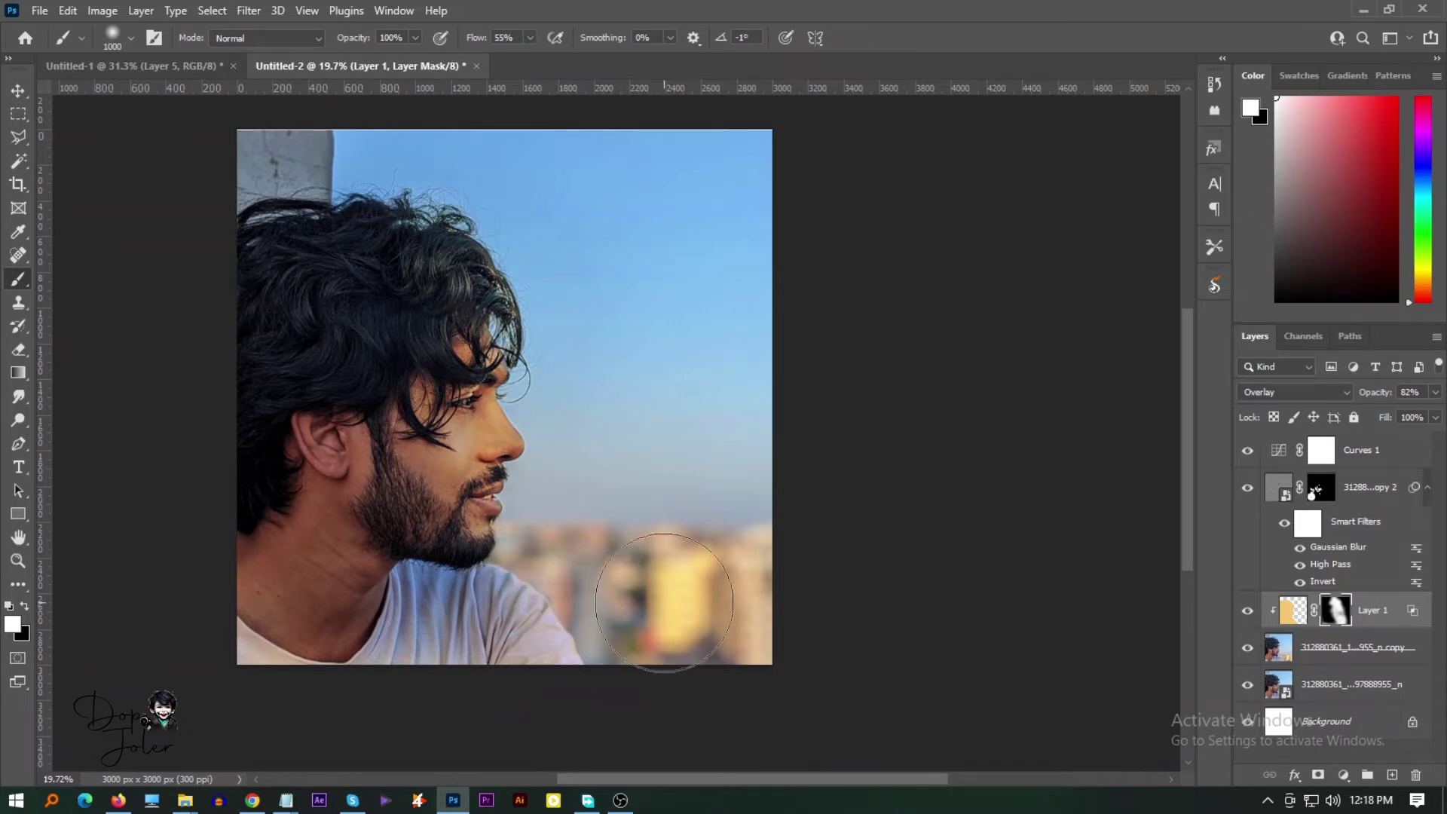
Add a Brightness/Contrast adjustment layer with Brightness -22 and Contrast 11
key("v")
scroll(637, 392, "down", 2)
double_click(1276, 452)
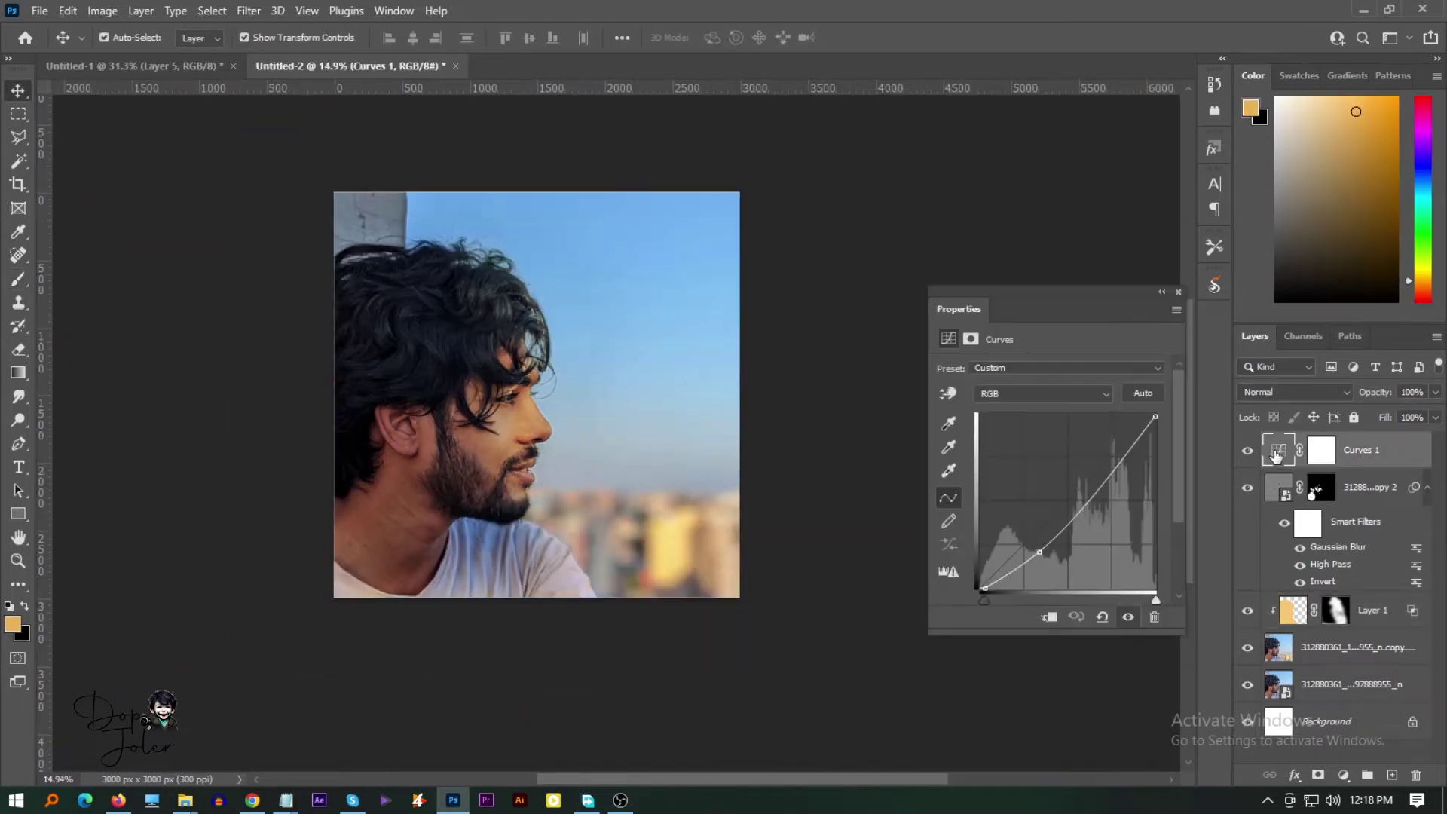
left_click(1346, 777)
left_click(1327, 507)
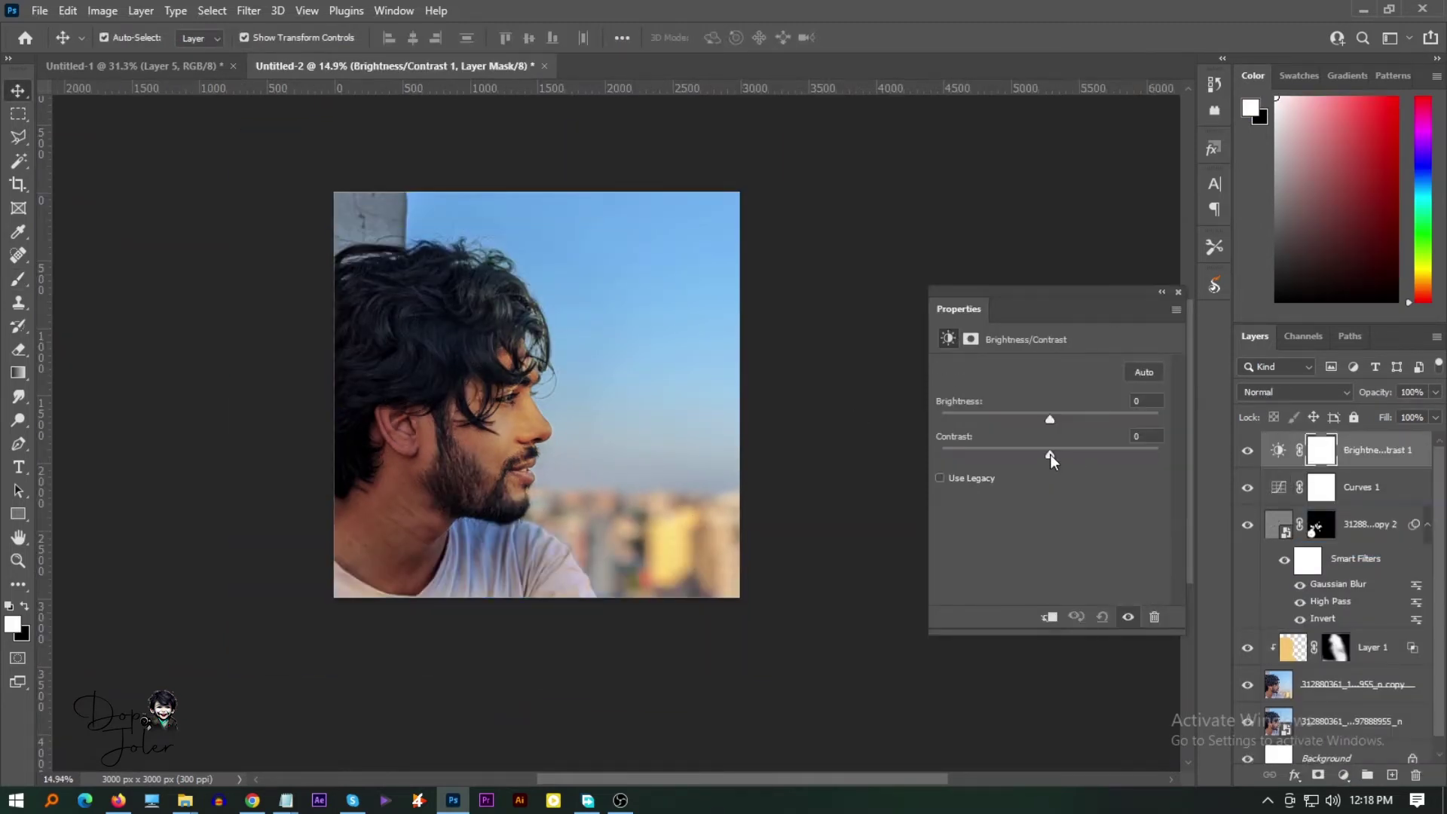
left_click_drag(1057, 421, 1035, 418)
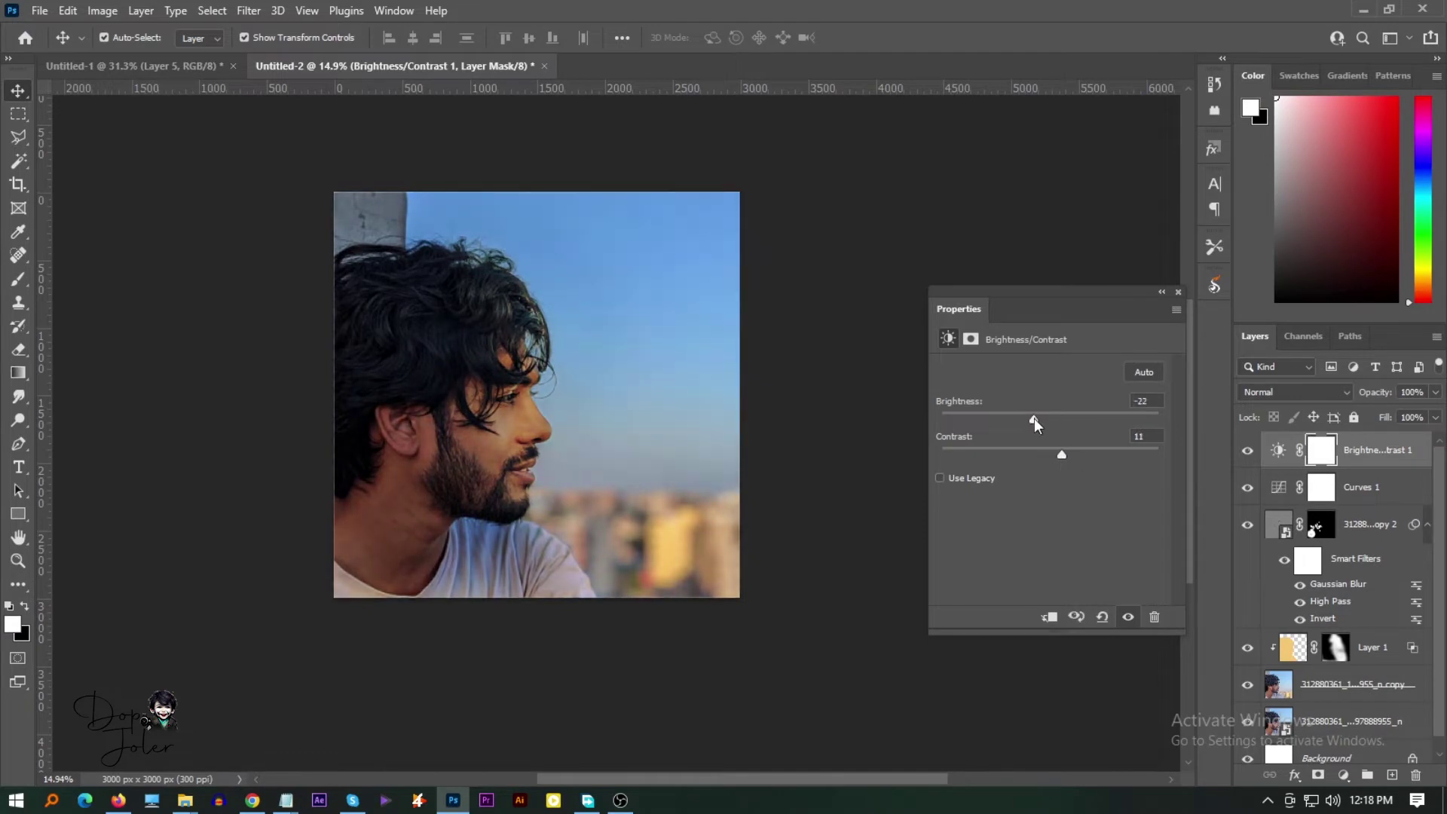
left_click(1178, 292)
Keep the orange Layer 1 in Overlay mode and leave it selected
left_click(1302, 649)
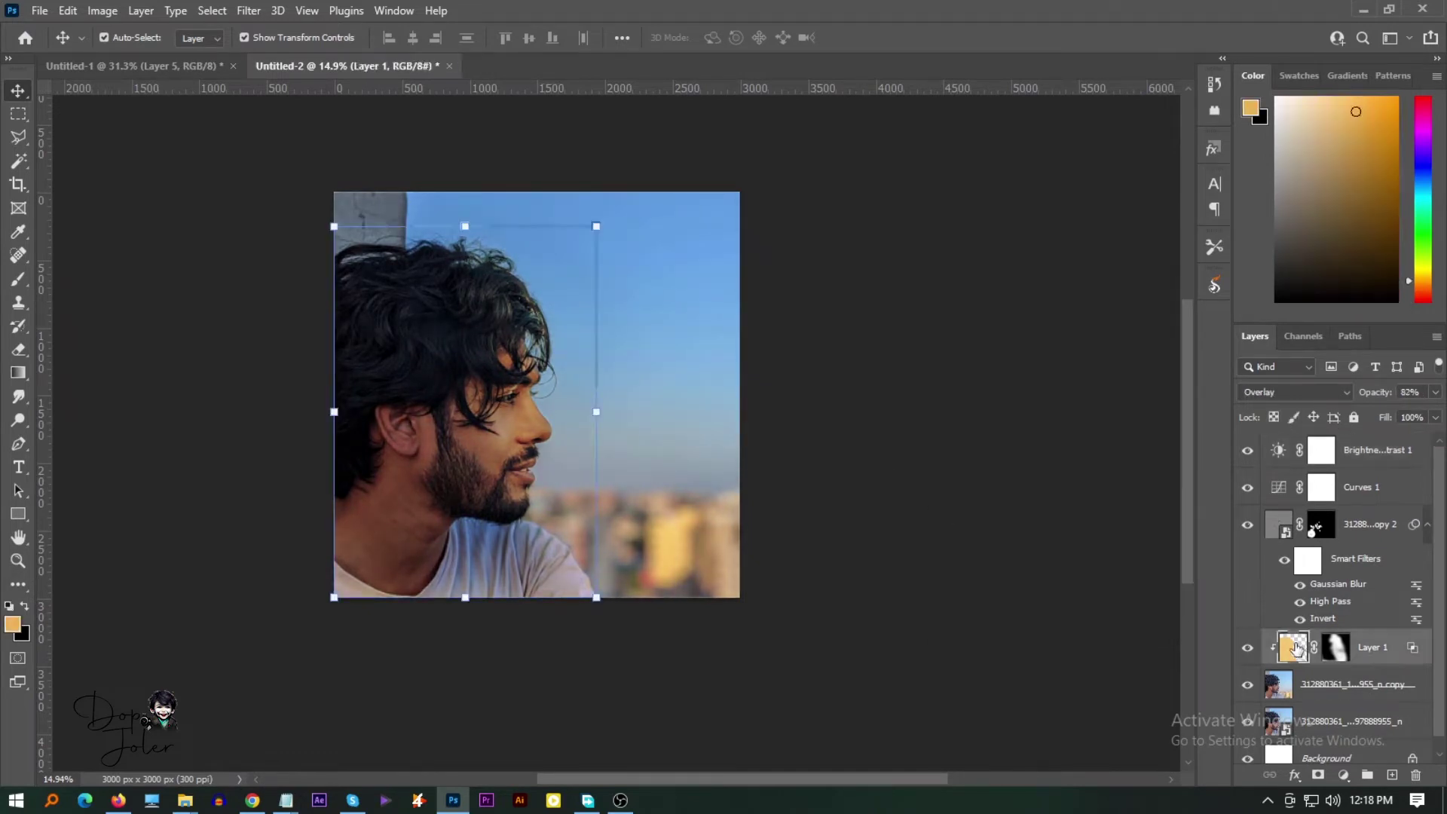
left_click(1293, 392)
left_click(1280, 556)
left_click(1363, 452)
left_click(1380, 651)
Drag the butterfly photo from File Explorer onto the canvas, scale it down and commit
left_click(185, 801)
left_click(56, 743)
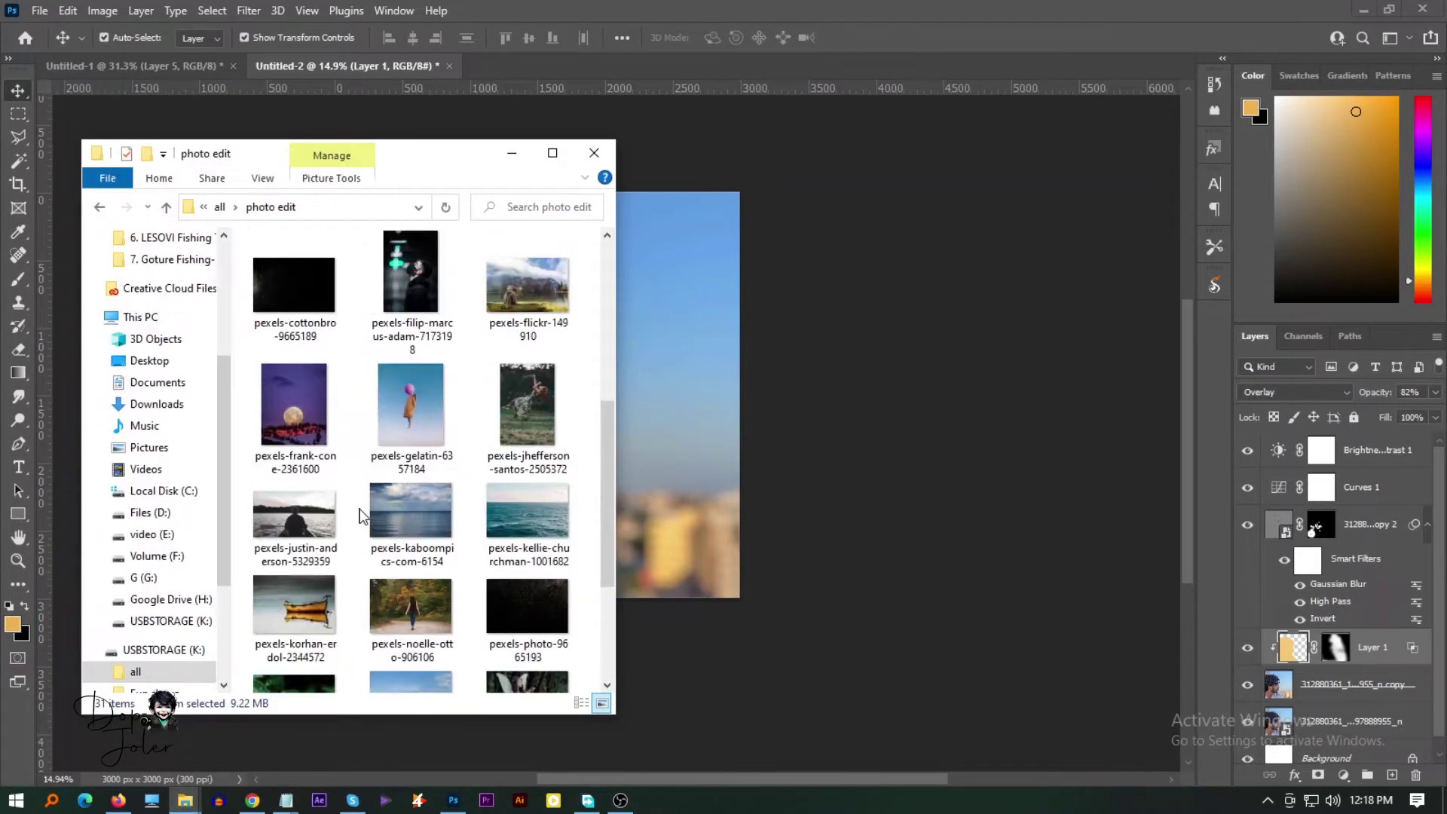
scroll(411, 452, "up", 5)
left_click_drag(294, 395, 780, 405)
left_click_drag(349, 602, 618, 385)
key("Return")
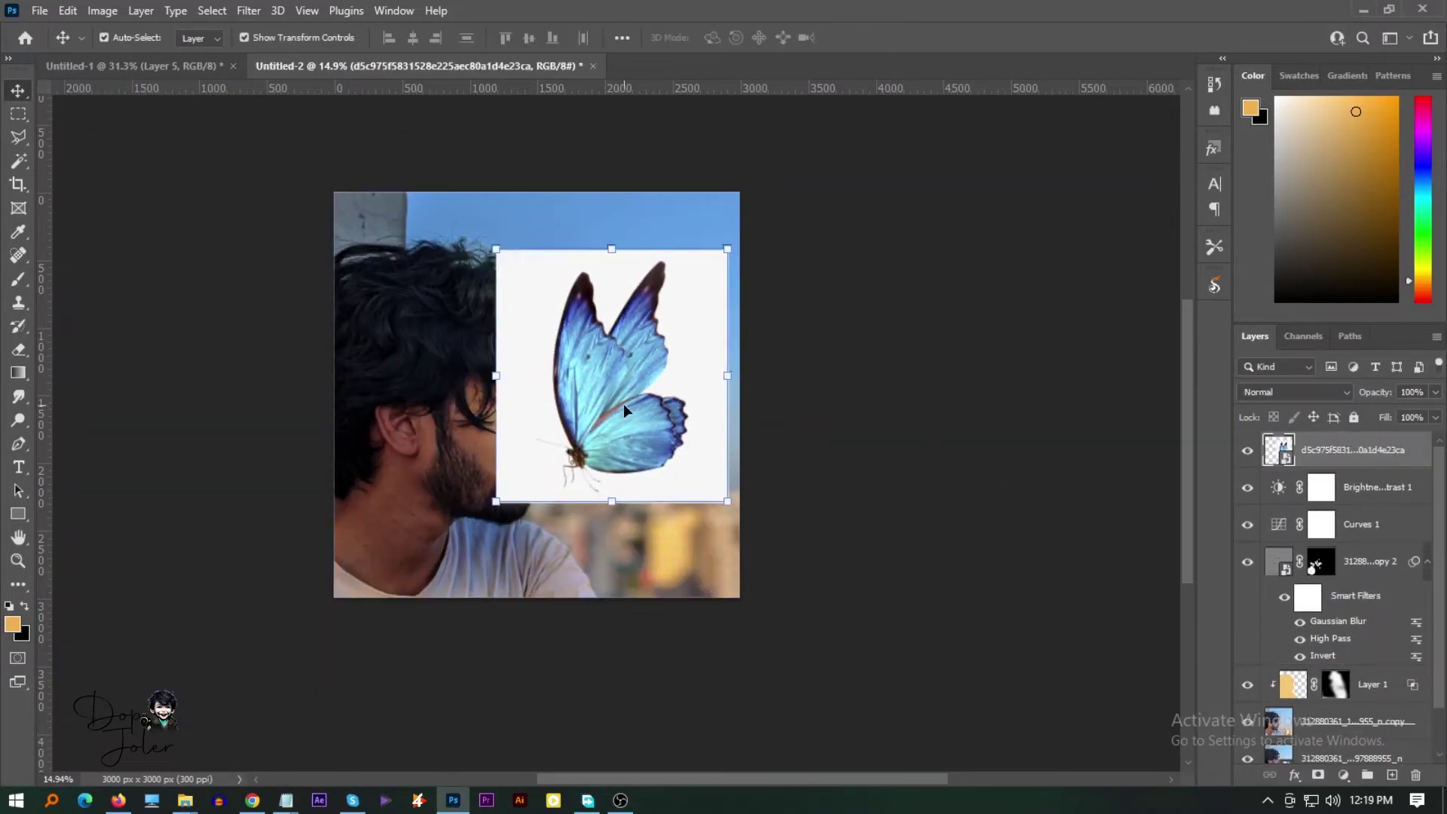
Magic Wand the white background and rasterize the butterfly layer
key("w")
left_click(706, 347)
key("Delete")
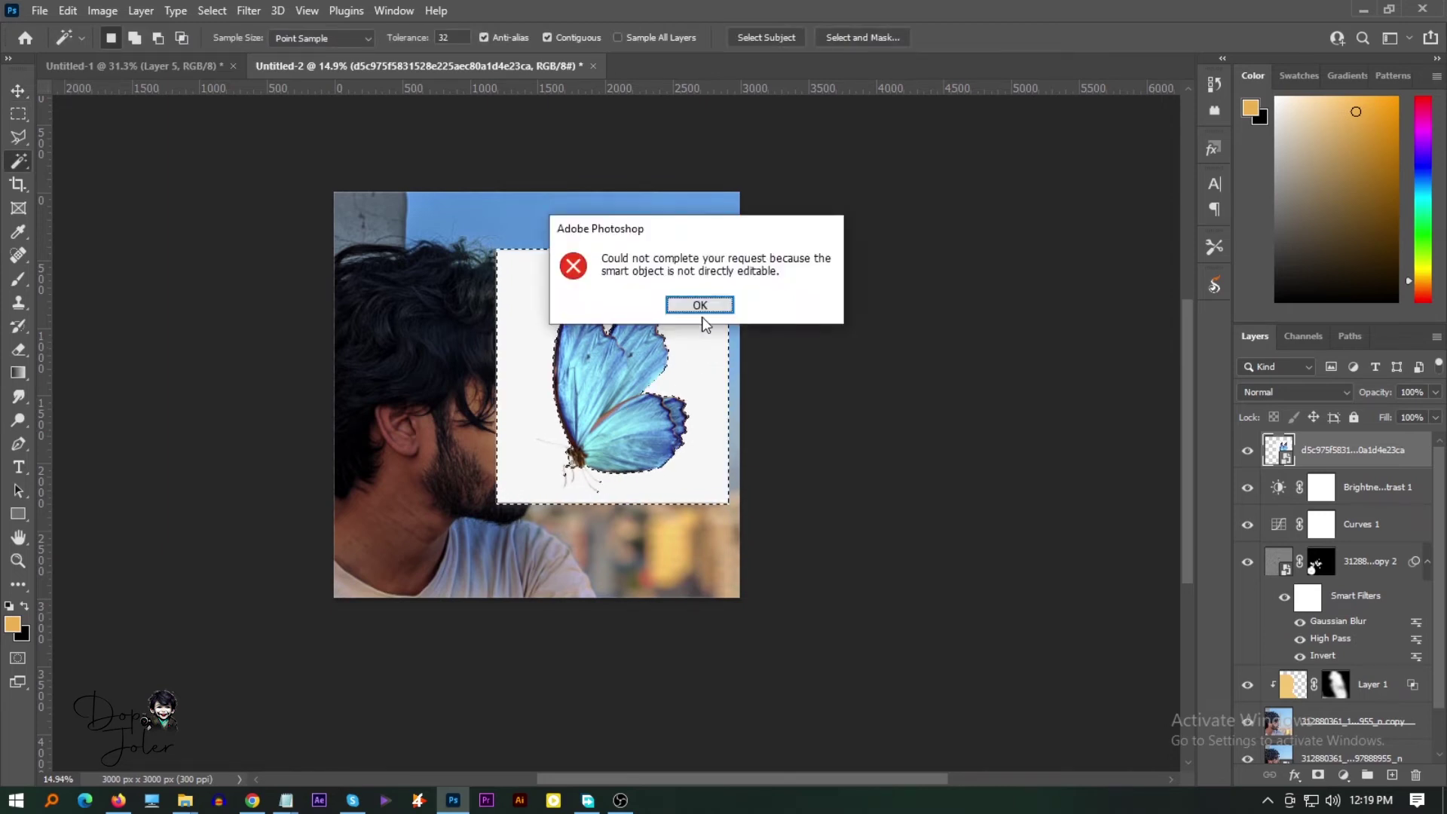
left_click(711, 304)
right_click(1353, 450)
left_click(1130, 407)
key("Delete")
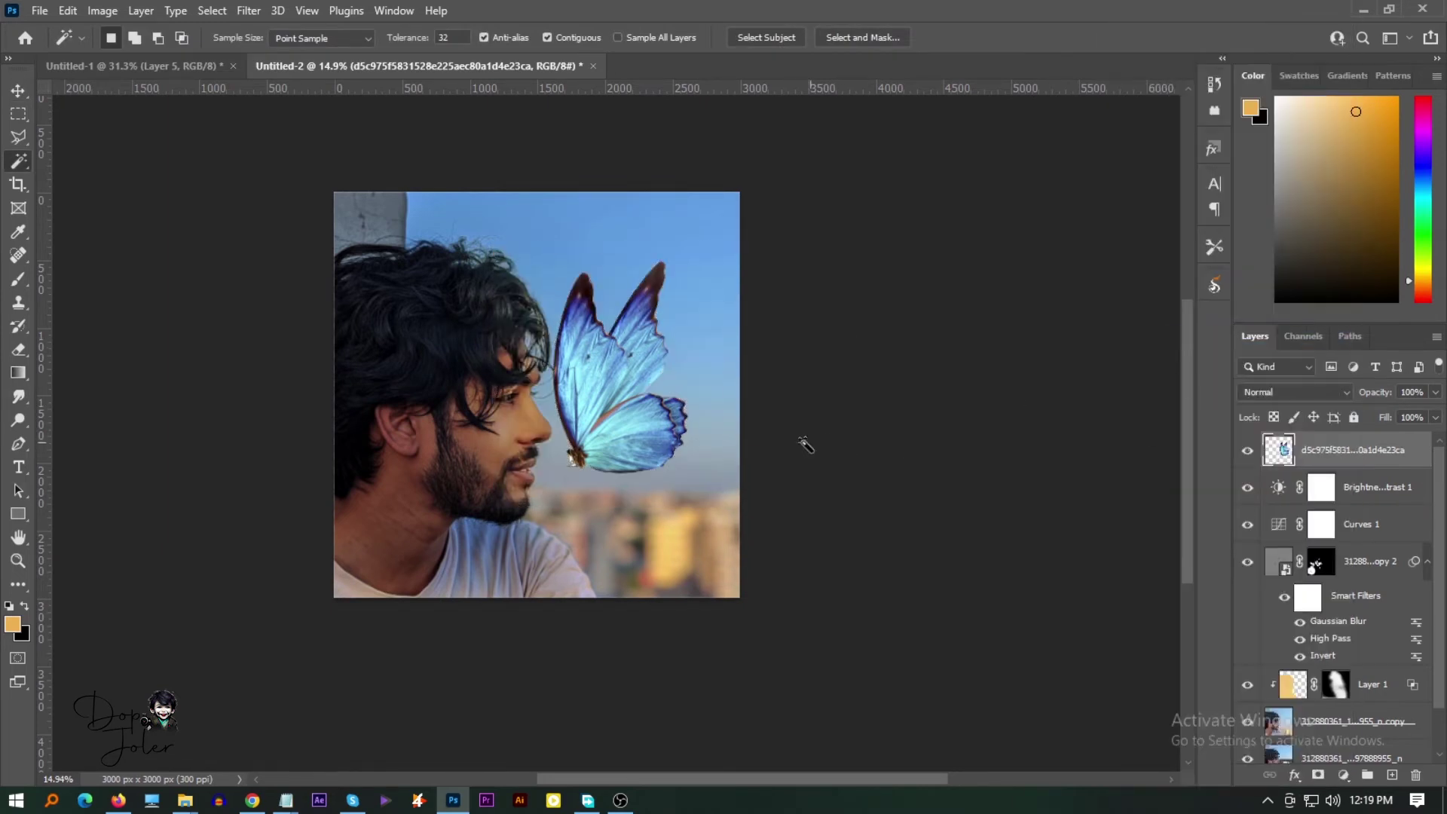
key("ctrl+z")
Refine the butterfly selection in Select and Mask with the quick selection and refine edge brushes
left_click(865, 41)
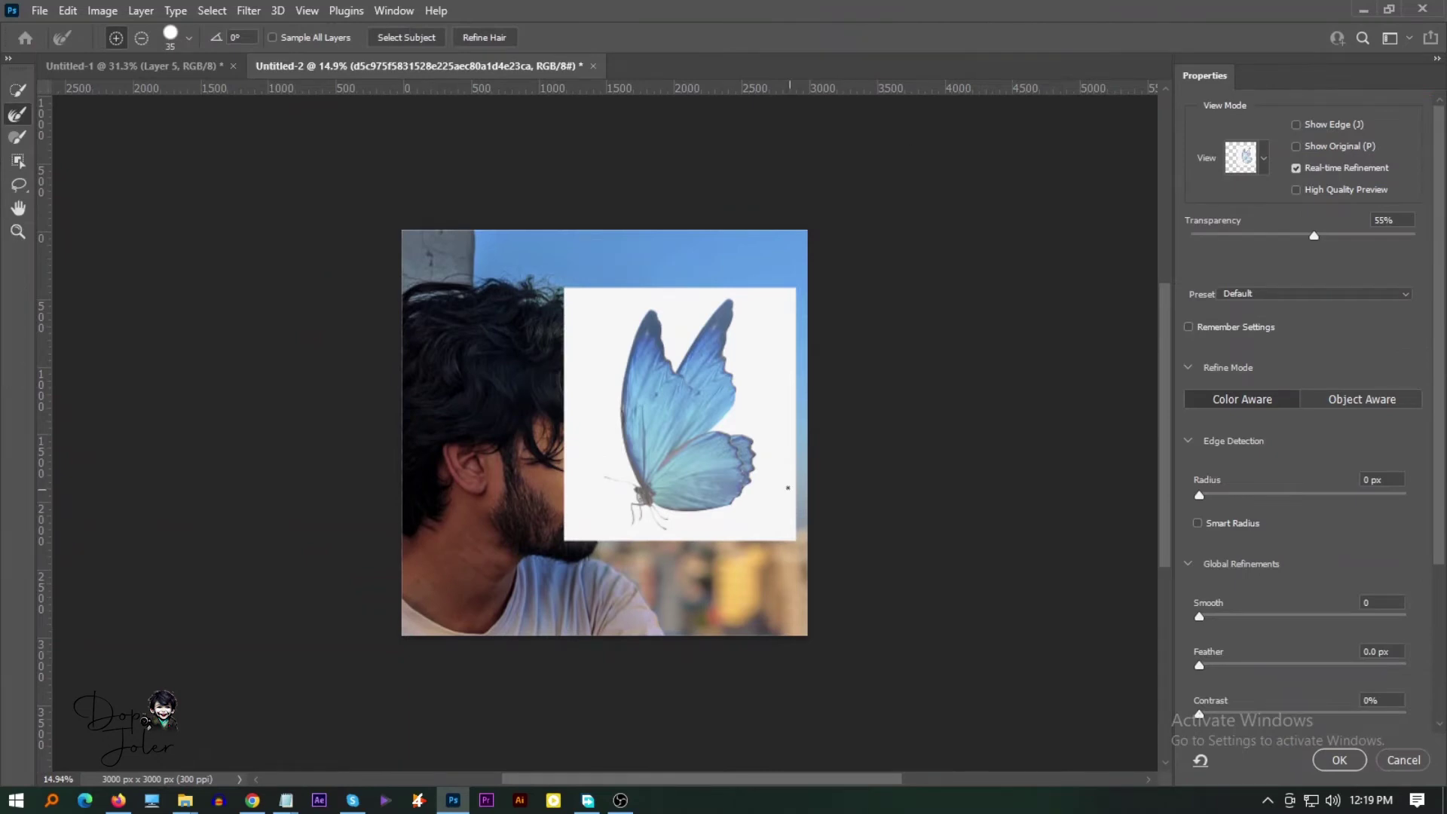
key("bracketright")
key("bracketright")
key("bracketright")
left_click(1339, 760)
left_click(865, 39)
left_click(17, 94)
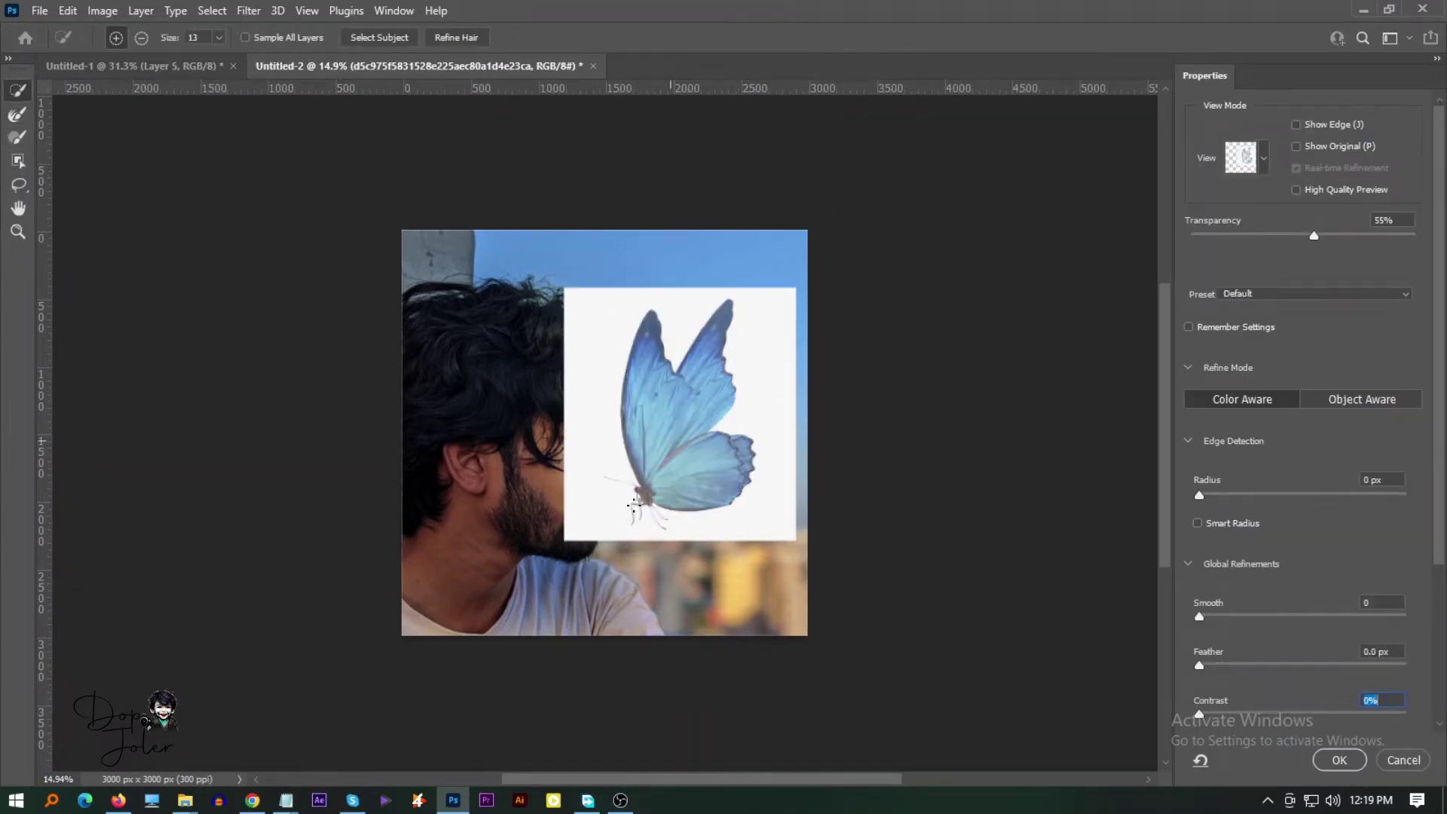
key("r")
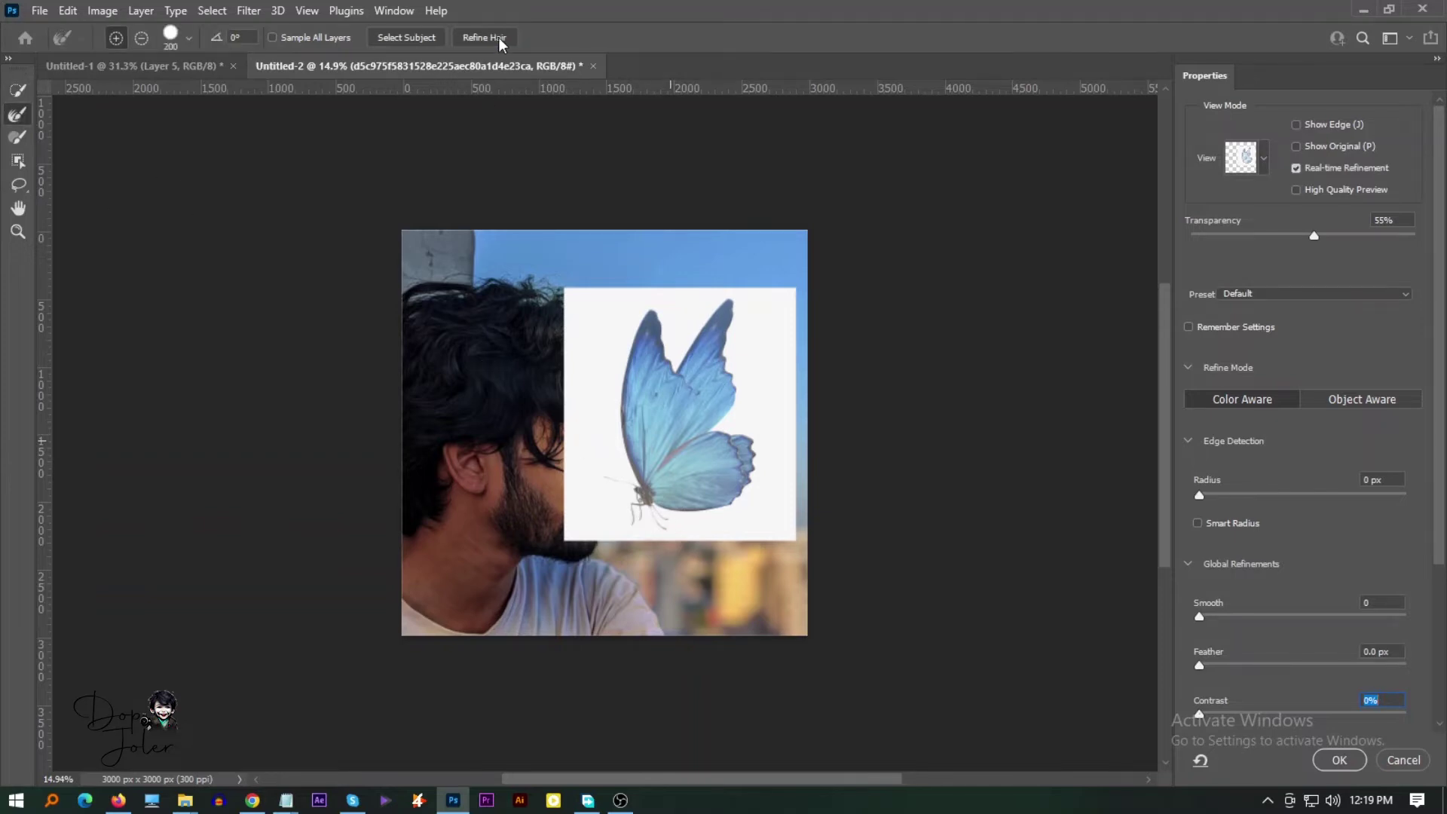
left_click(1339, 760)
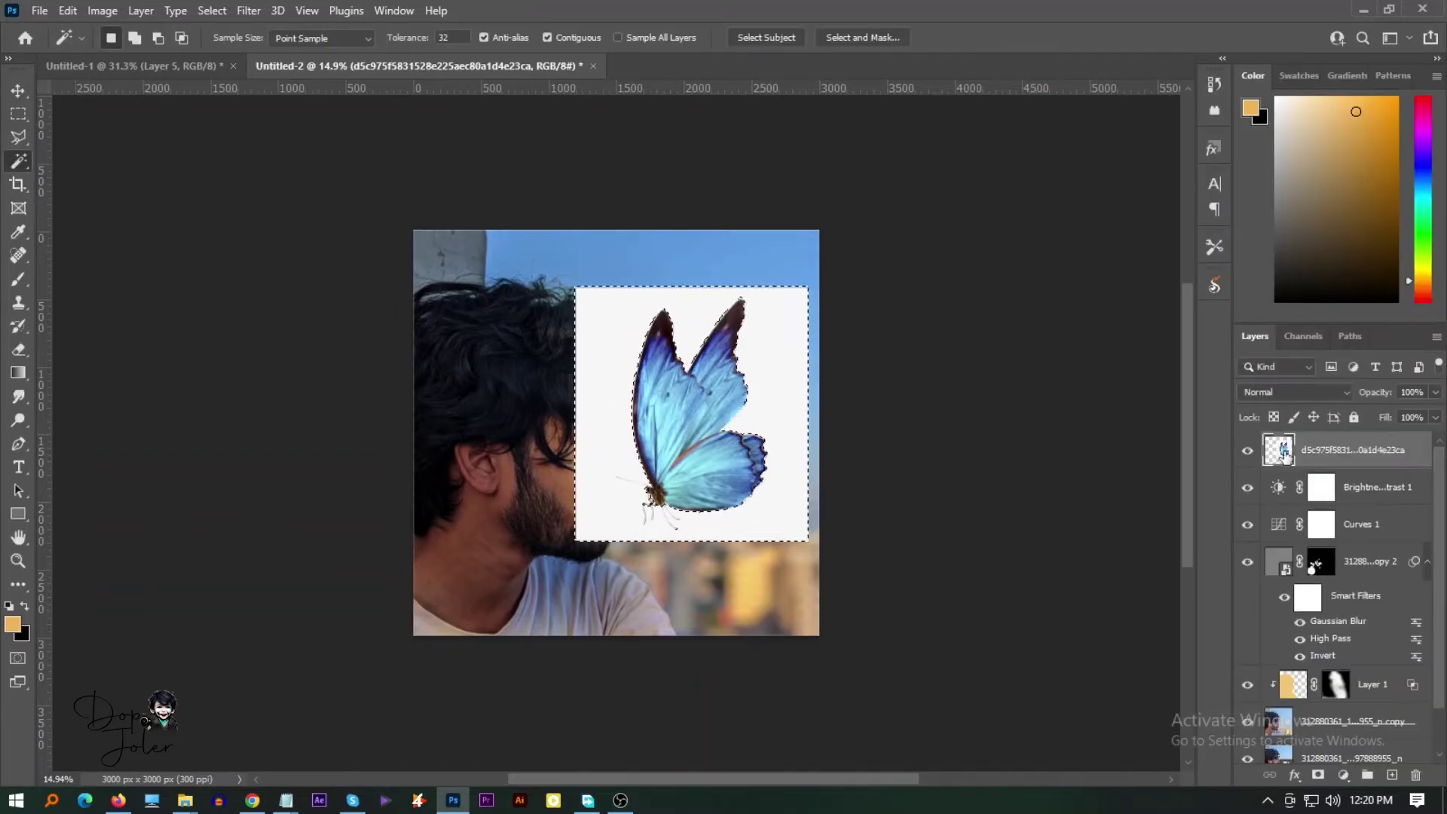
Reselect the butterfly in Select and Mask and add a layer mask hiding the white background
left_click(858, 39)
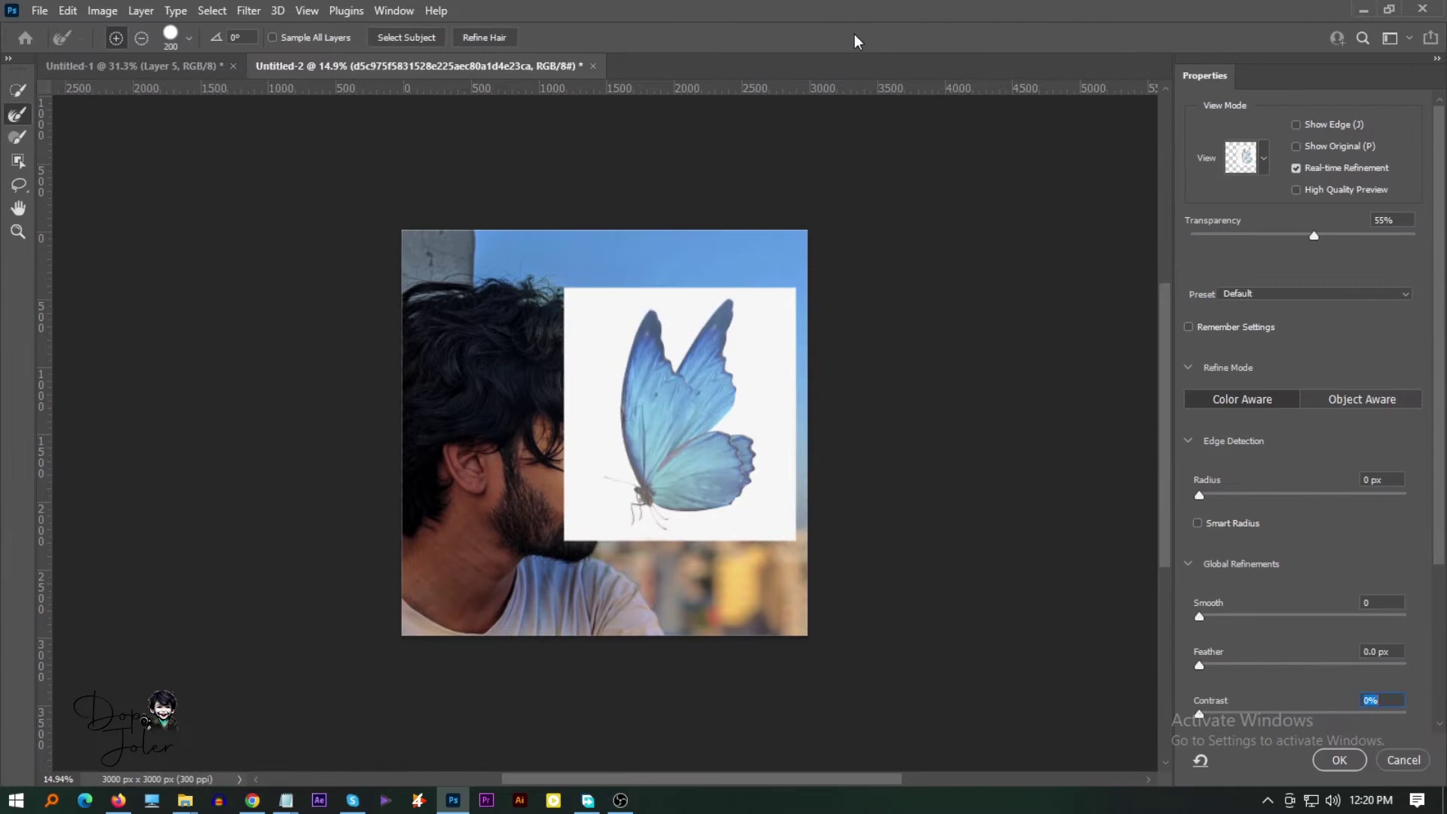
left_click(1403, 760)
left_click(766, 37)
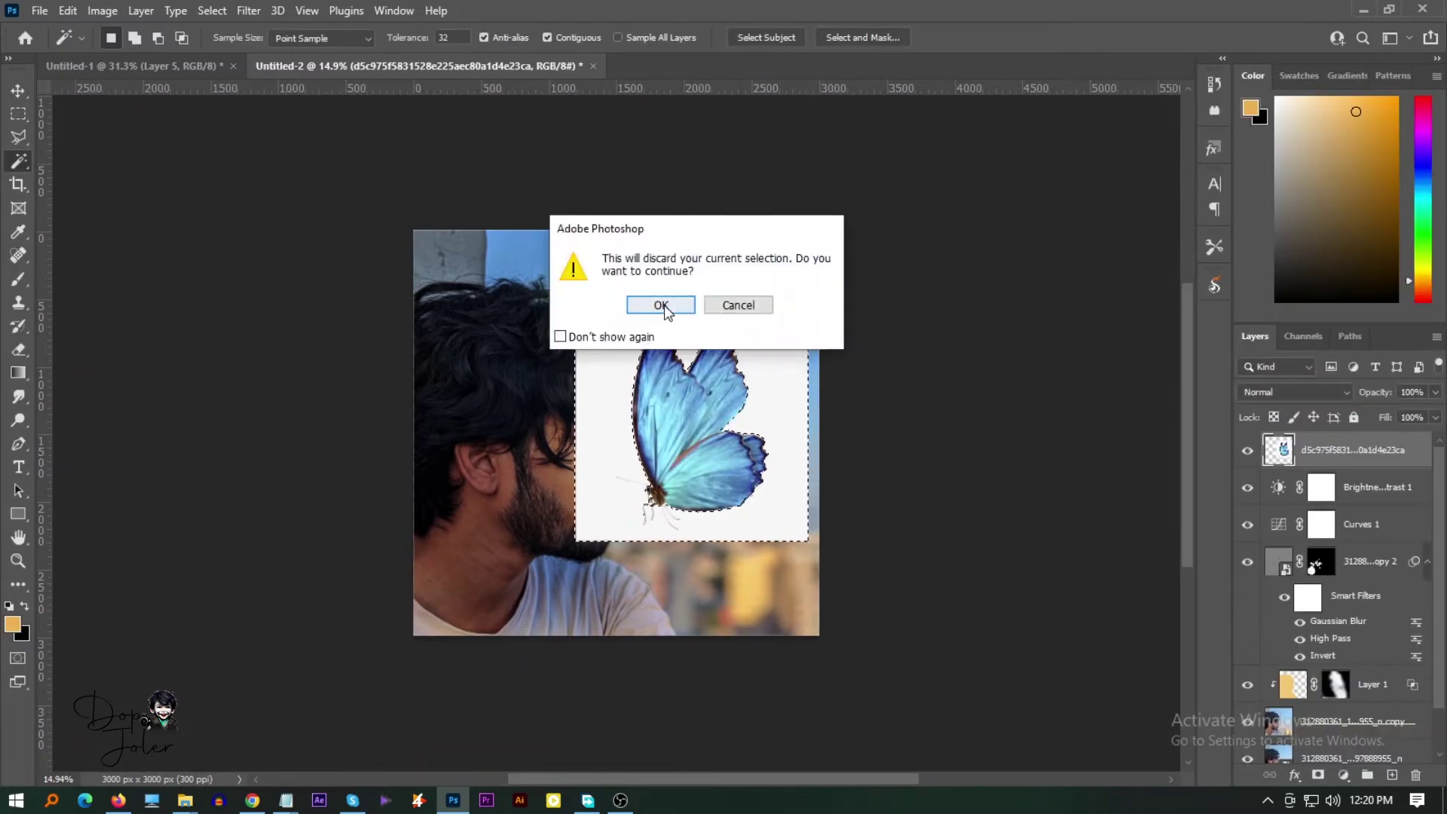
left_click(661, 304)
left_click(863, 37)
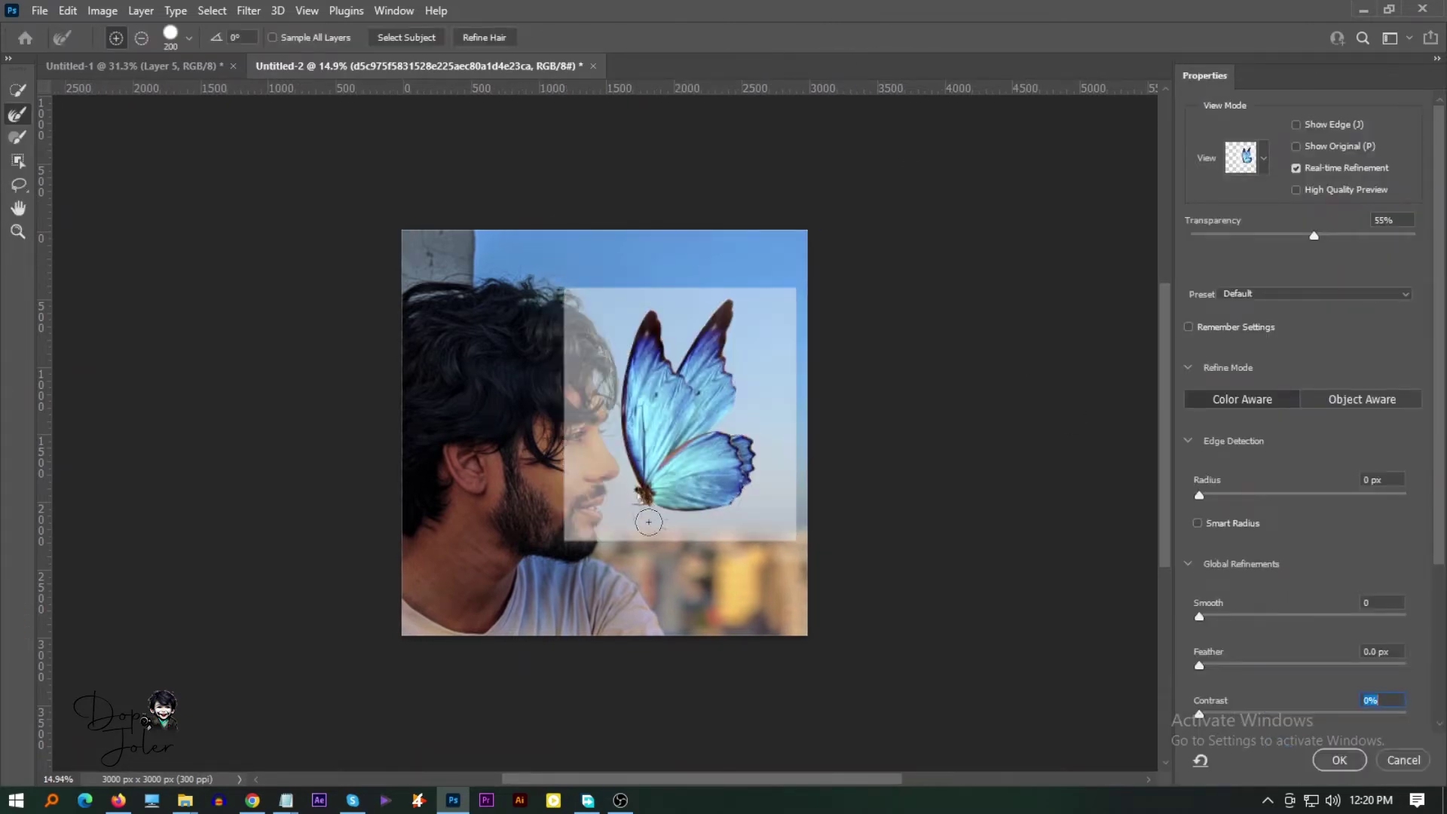
scroll(652, 520, "up", 5)
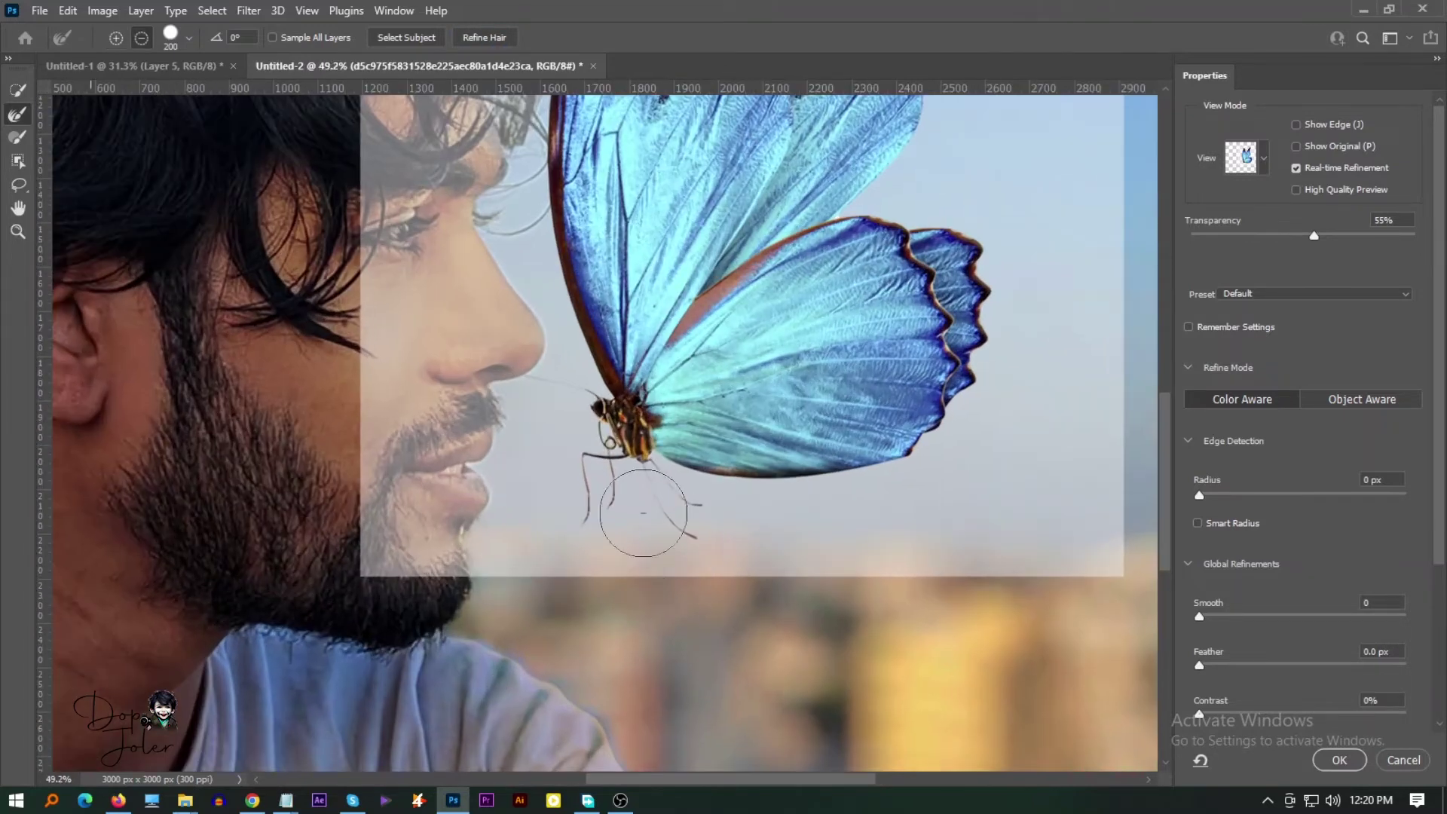
left_click(1339, 760)
left_click(1342, 776)
Scale the butterfly down to a small size with Free Transform
key("ctrl+minus")
key("ctrl+minus")
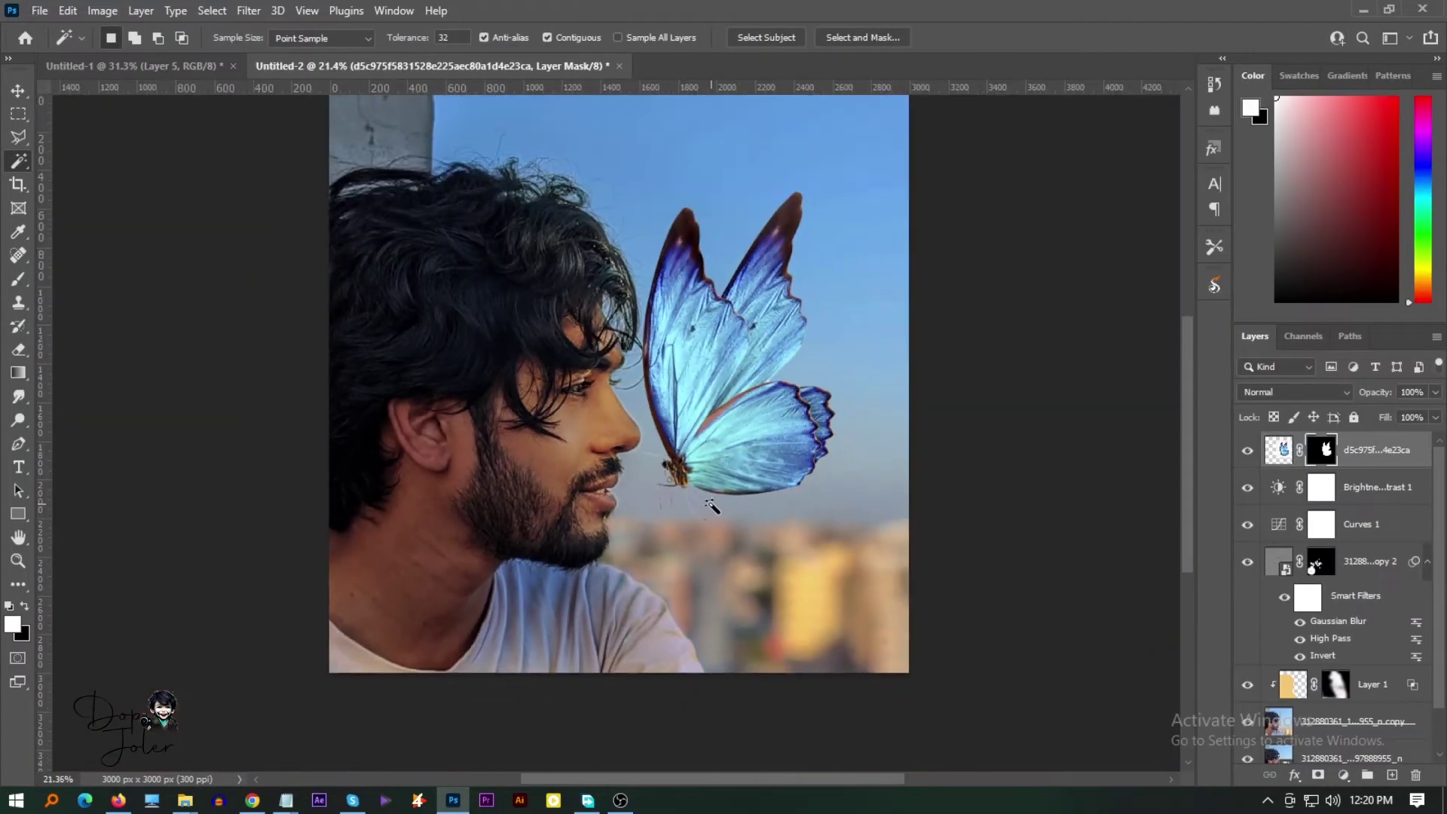
key("ctrl+t")
mouse_move(723, 216)
left_mouse_down()
mouse_move(725, 331)
mouse_move(745, 395)
left_mouse_up()
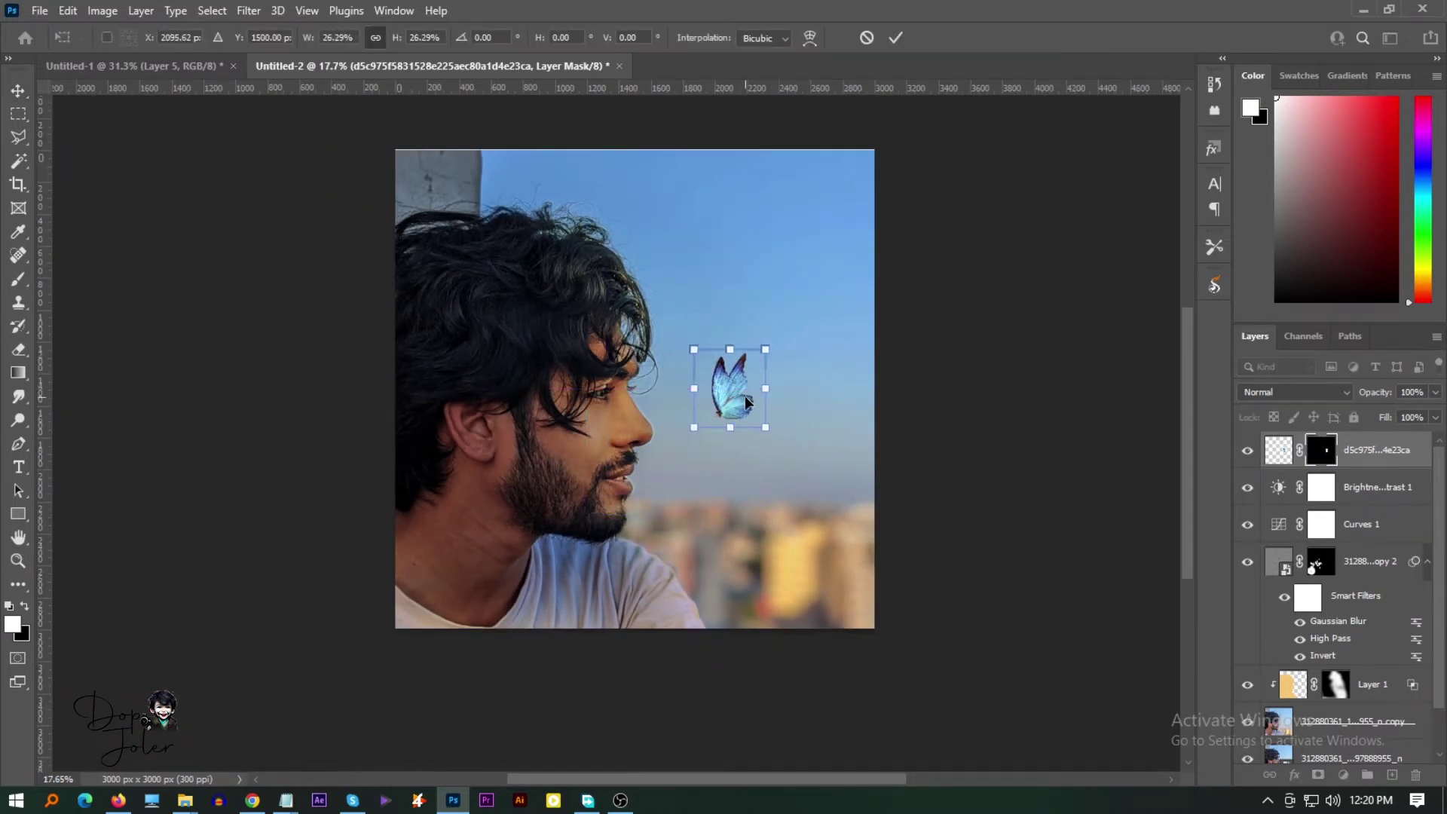
key("Return")
Recolour the butterfly to soft pink with Hue/Saturation (Hue -180, Saturation -12, Lightness +6), then reposition it
left_click(102, 11)
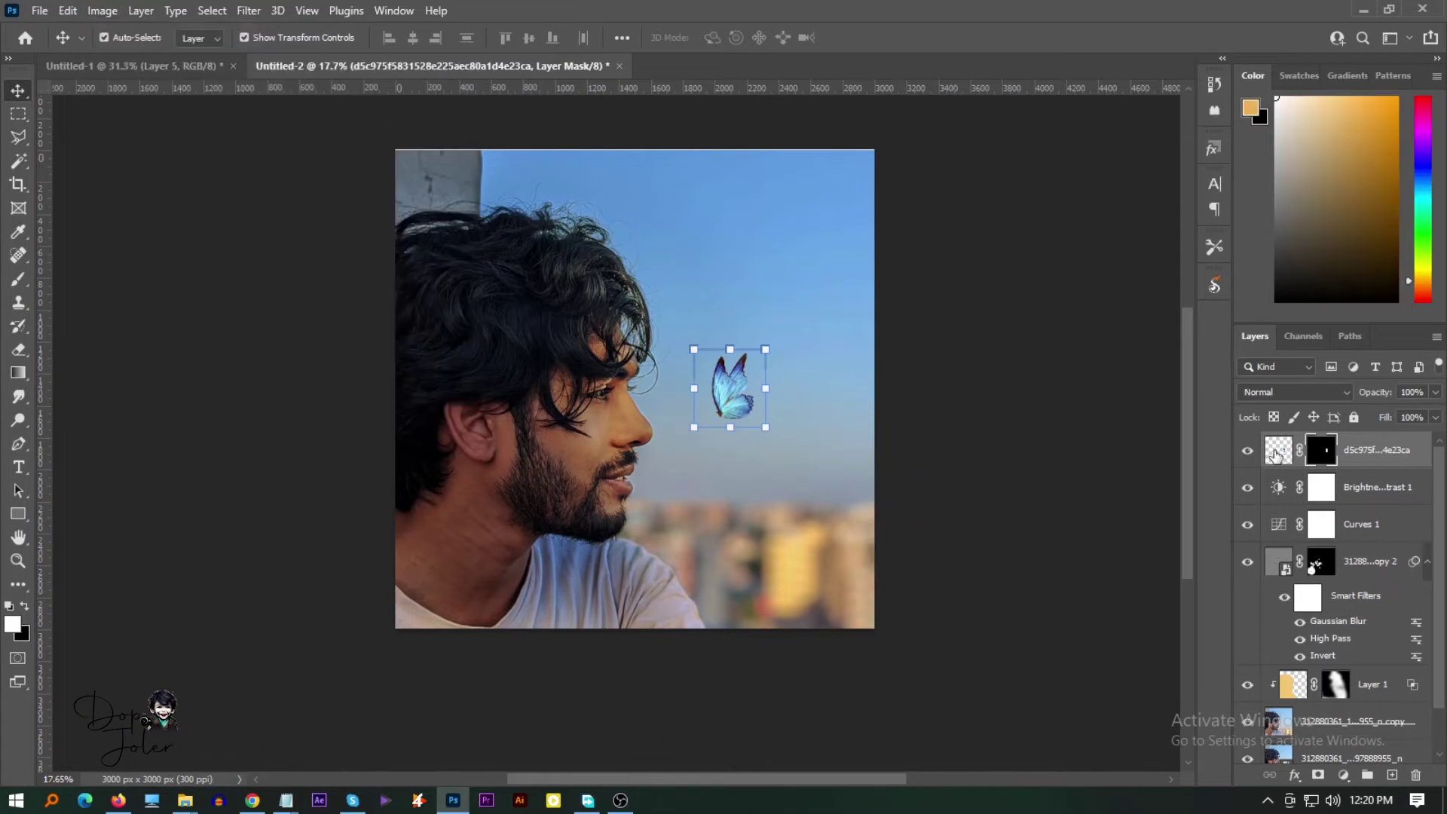
left_click(102, 11)
left_click(316, 151)
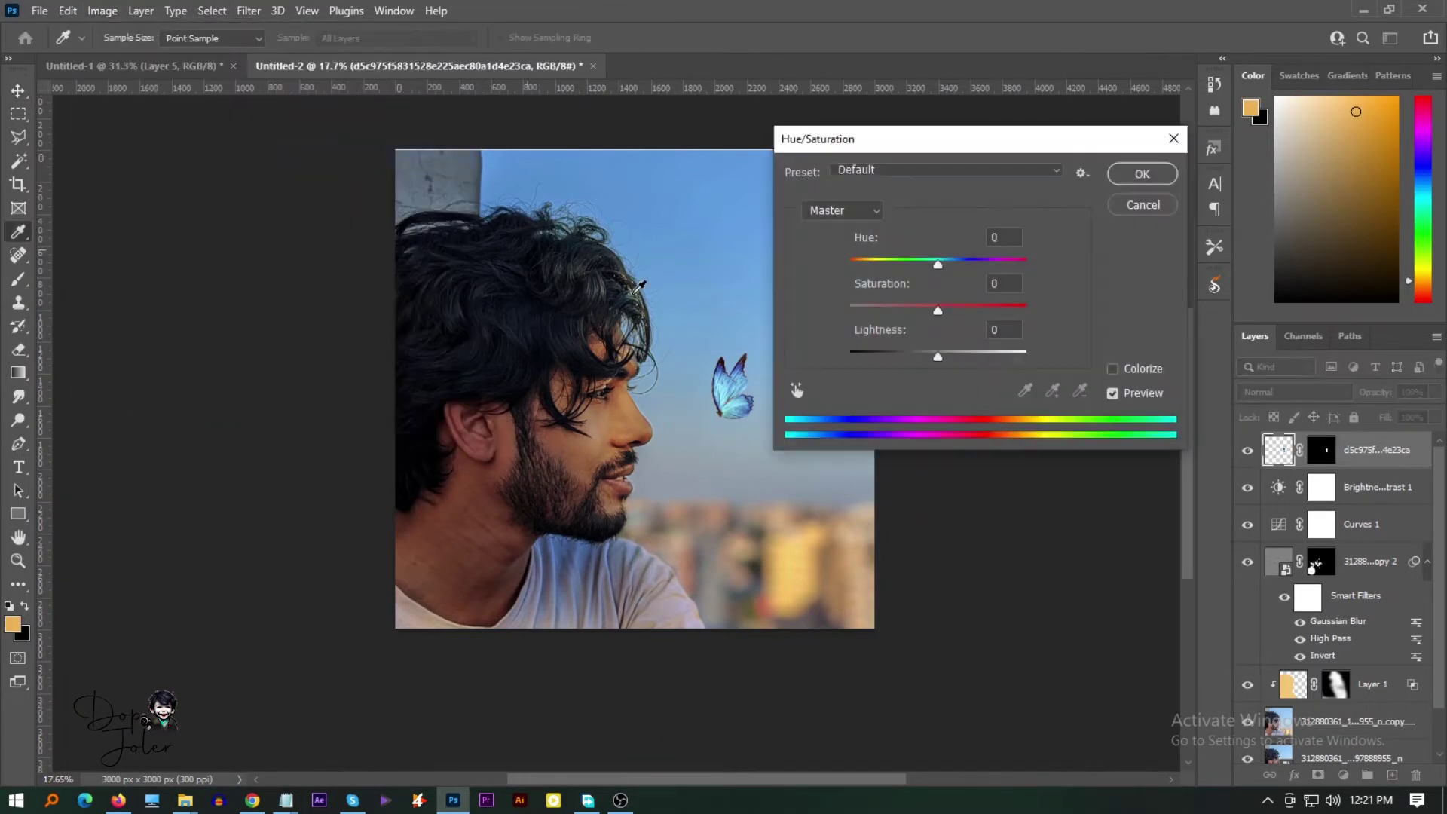
left_click_drag(938, 261, 861, 263)
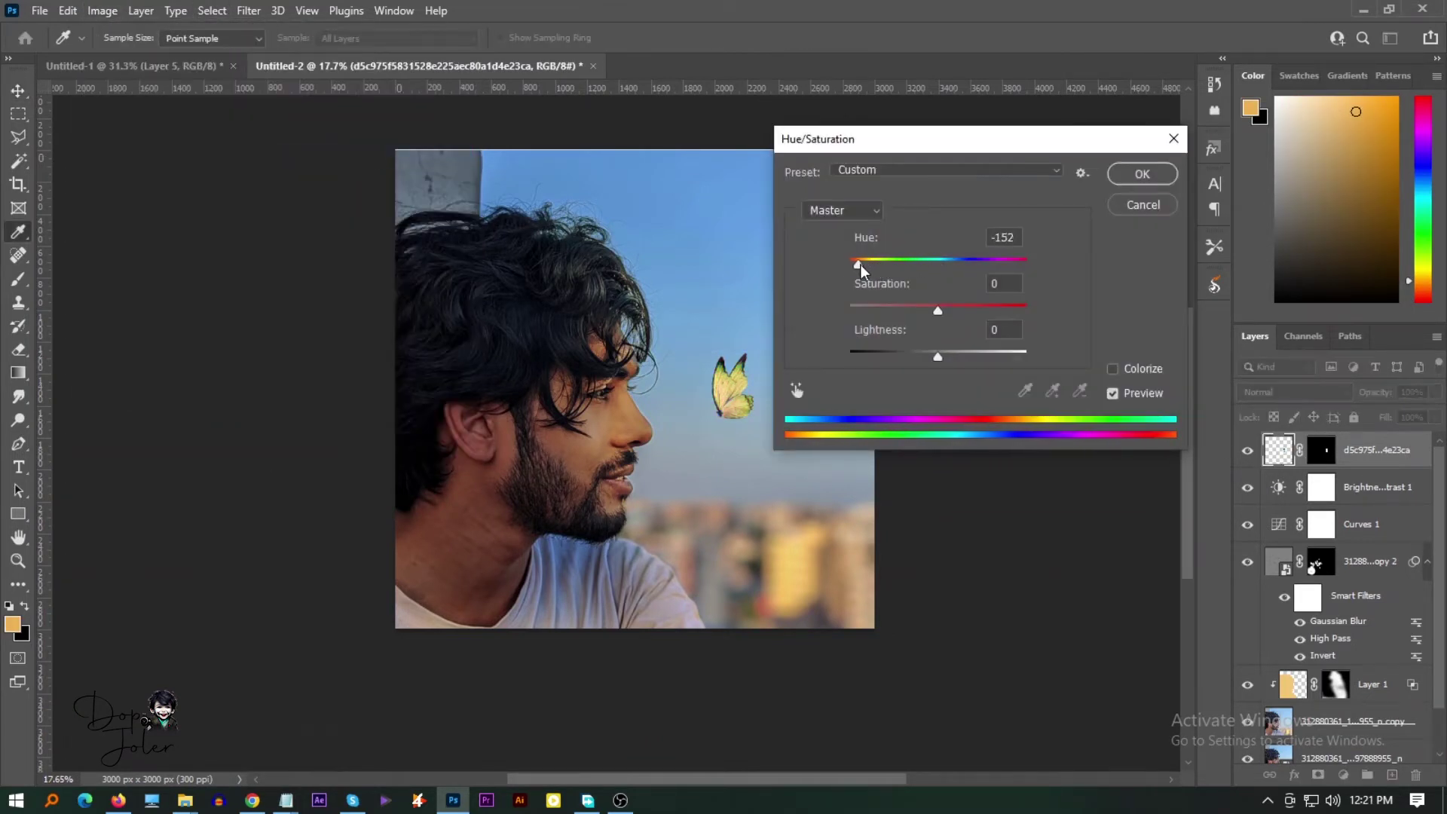
mouse_move(937, 310)
left_mouse_down()
mouse_move(956, 357)
mouse_move(943, 357)
left_mouse_up()
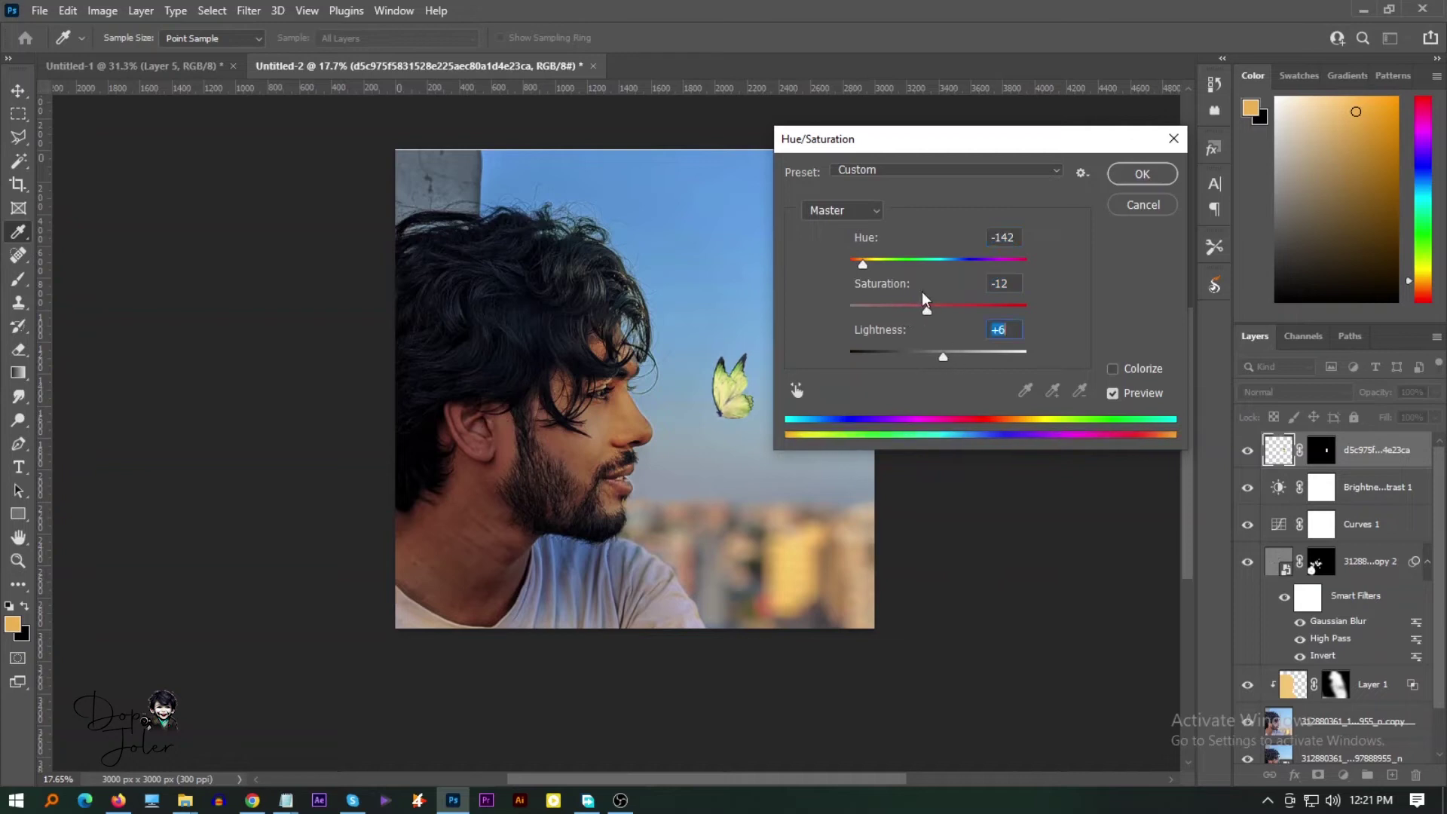
mouse_move(863, 264)
left_mouse_down()
mouse_move(1015, 264)
mouse_move(847, 266)
left_mouse_up()
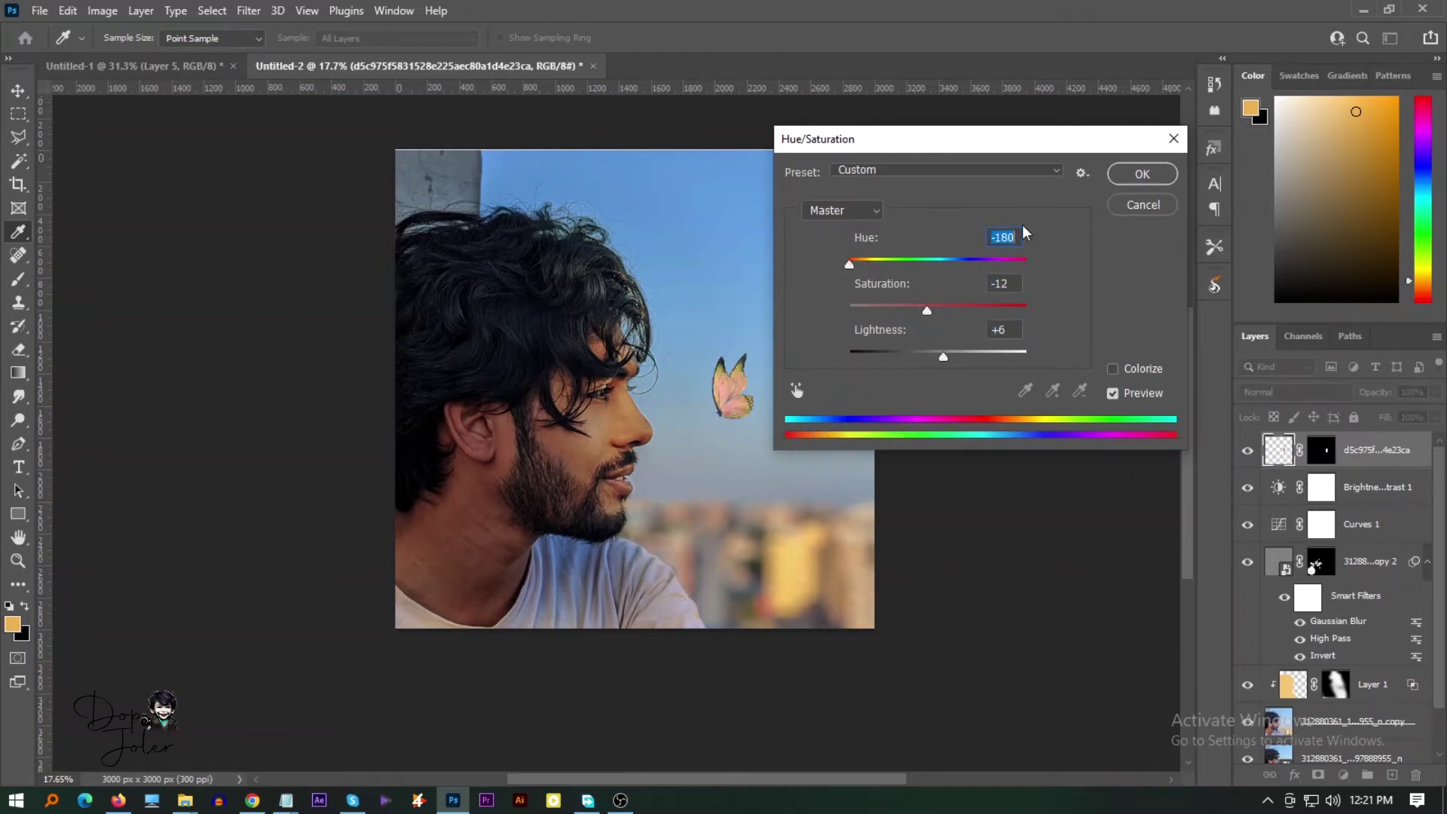
left_click(1142, 174)
mouse_move(772, 388)
left_mouse_down()
mouse_move(824, 387)
mouse_move(737, 387)
mouse_move(817, 388)
left_mouse_up()
Duplicate the butterfly twice and set the top copy to Screen blend mode
key("Return")
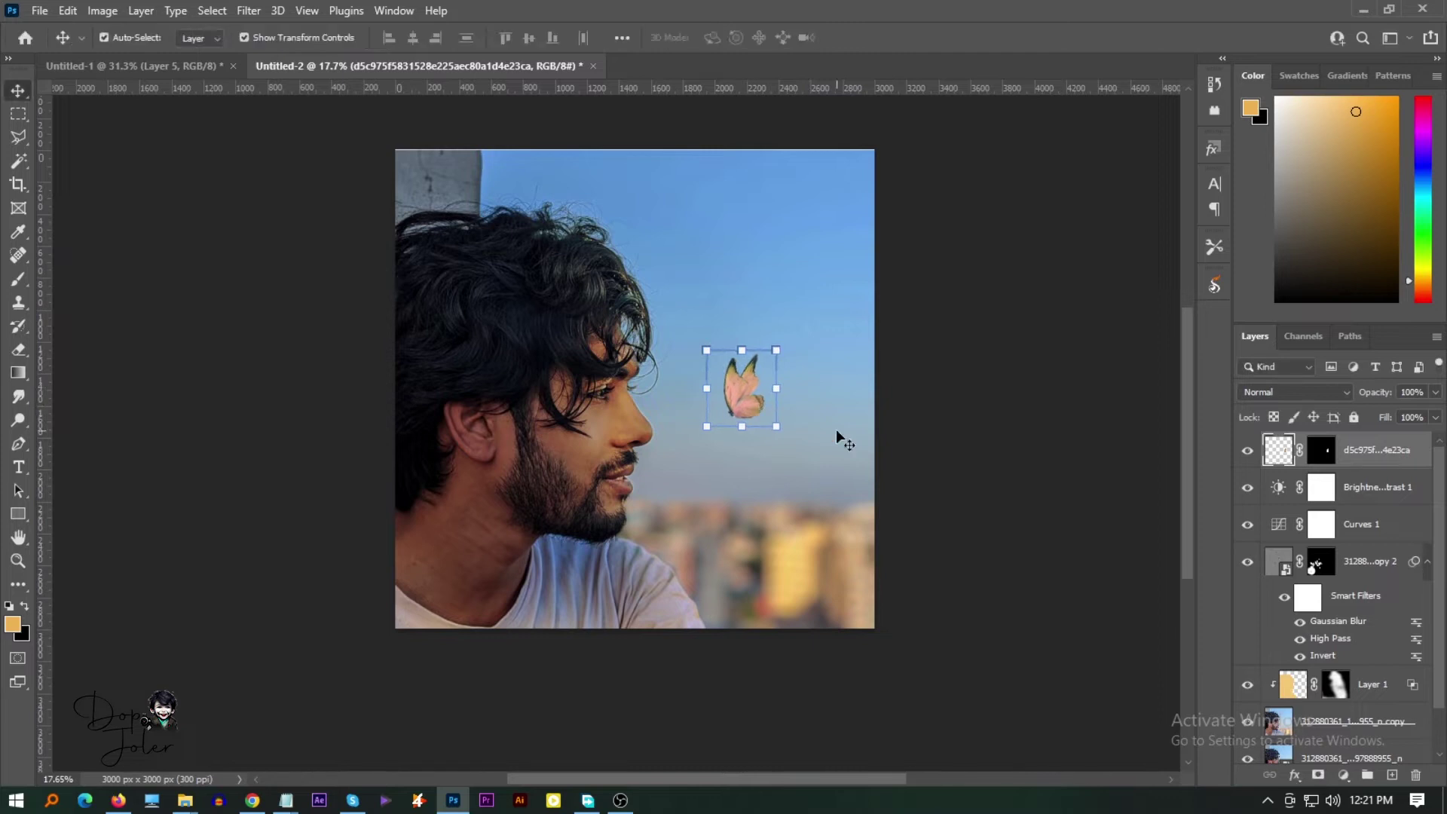
key("ctrl+j")
key("ctrl+j")
left_click(1368, 526)
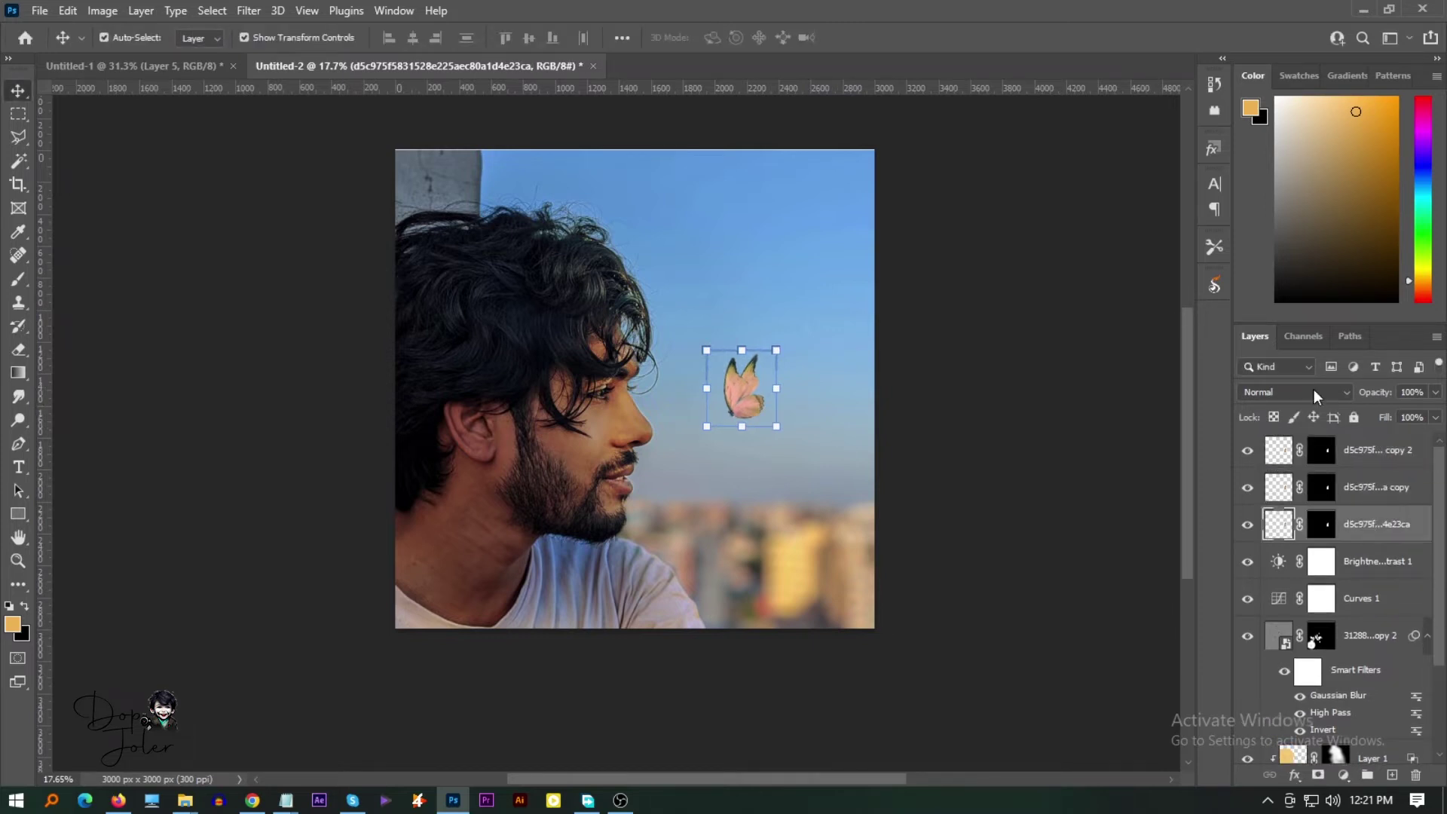
left_click(1293, 392)
left_click(1274, 490)
left_click(1282, 450)
left_click(1293, 392)
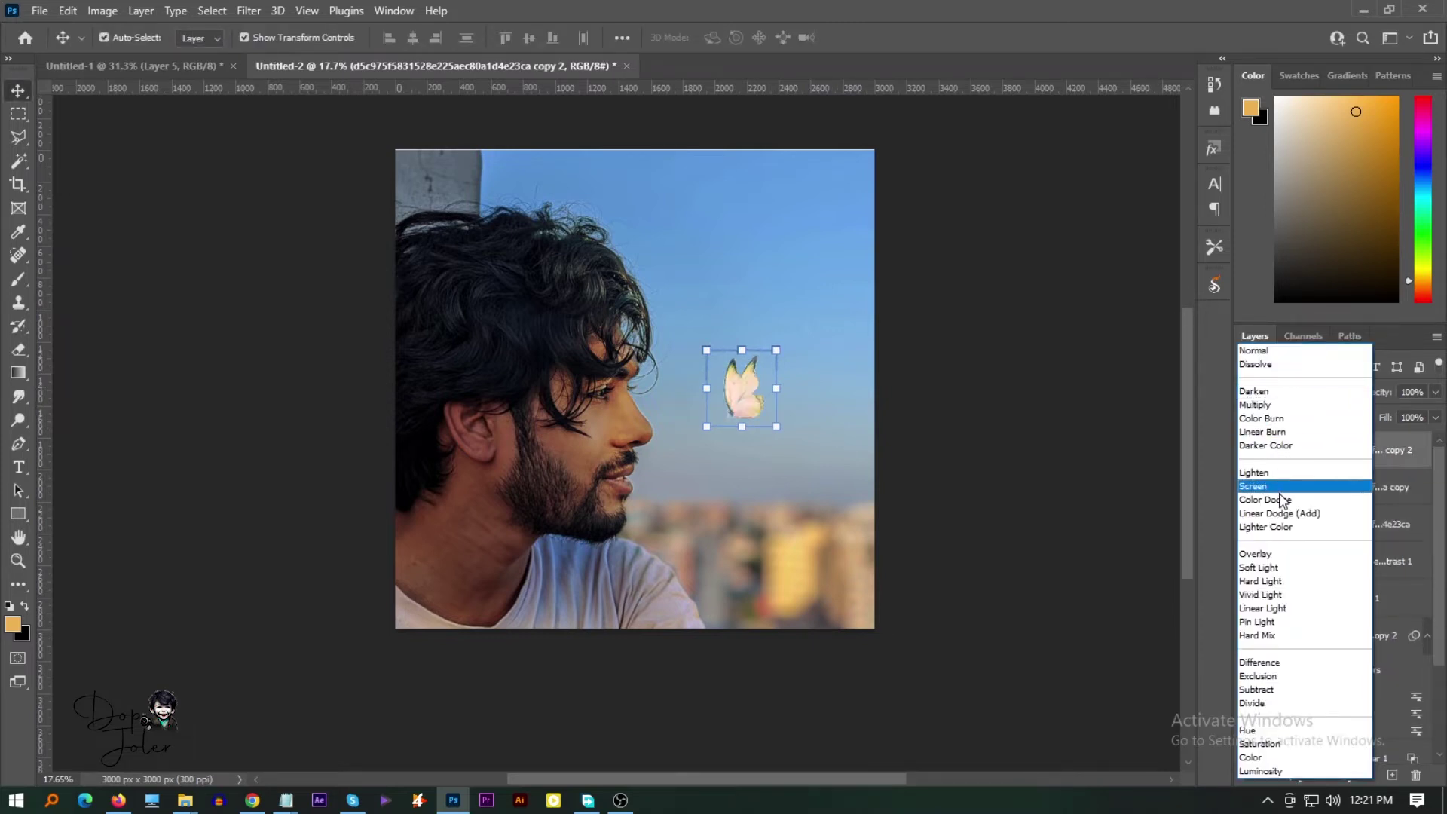
left_click(1279, 490)
Give the original butterfly a yellow Outer Glow of size 117 in Screen mode
left_click(1426, 529)
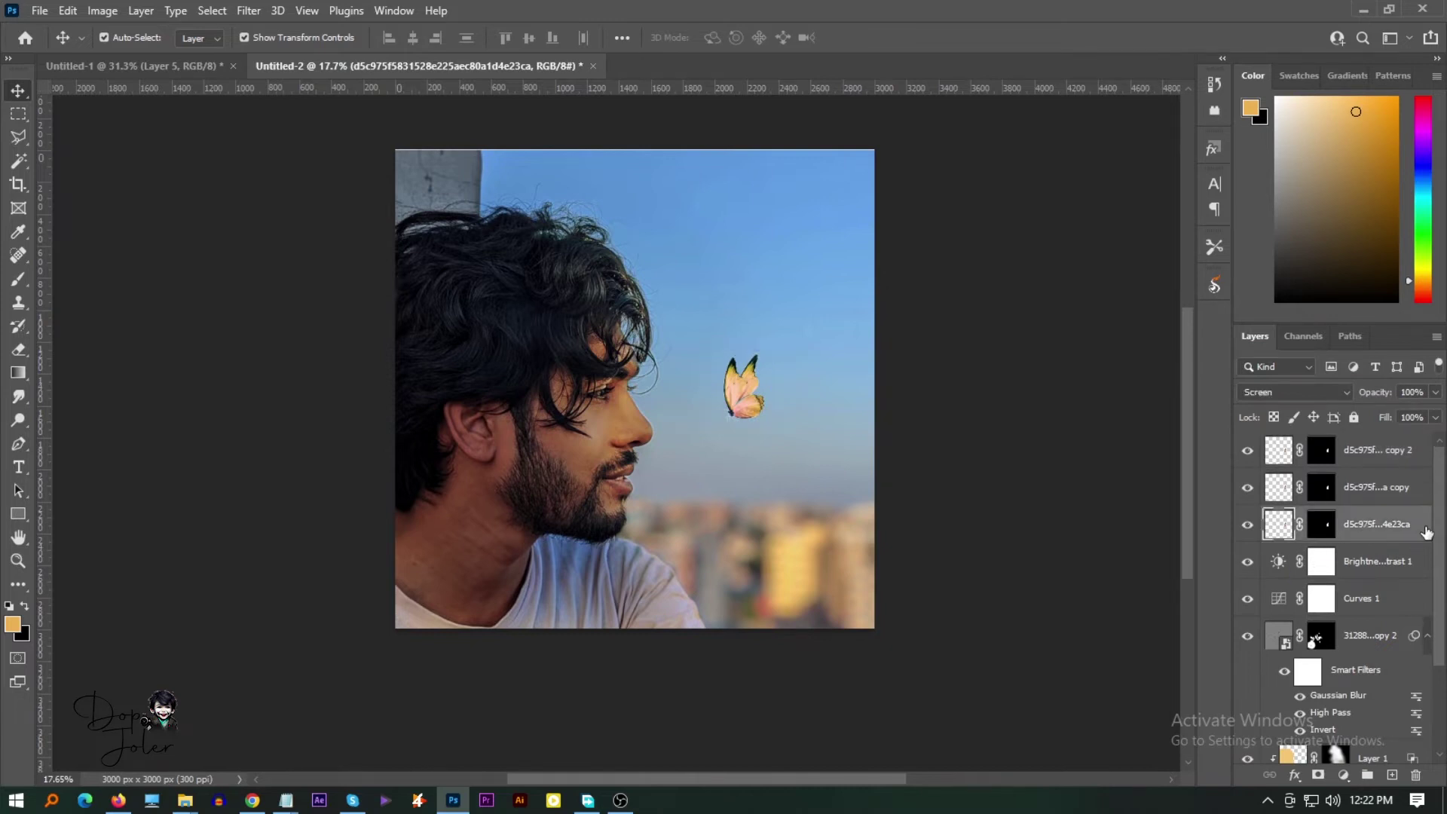
double_click(1426, 532)
left_click(726, 609)
left_click_drag(976, 306, 1081, 220)
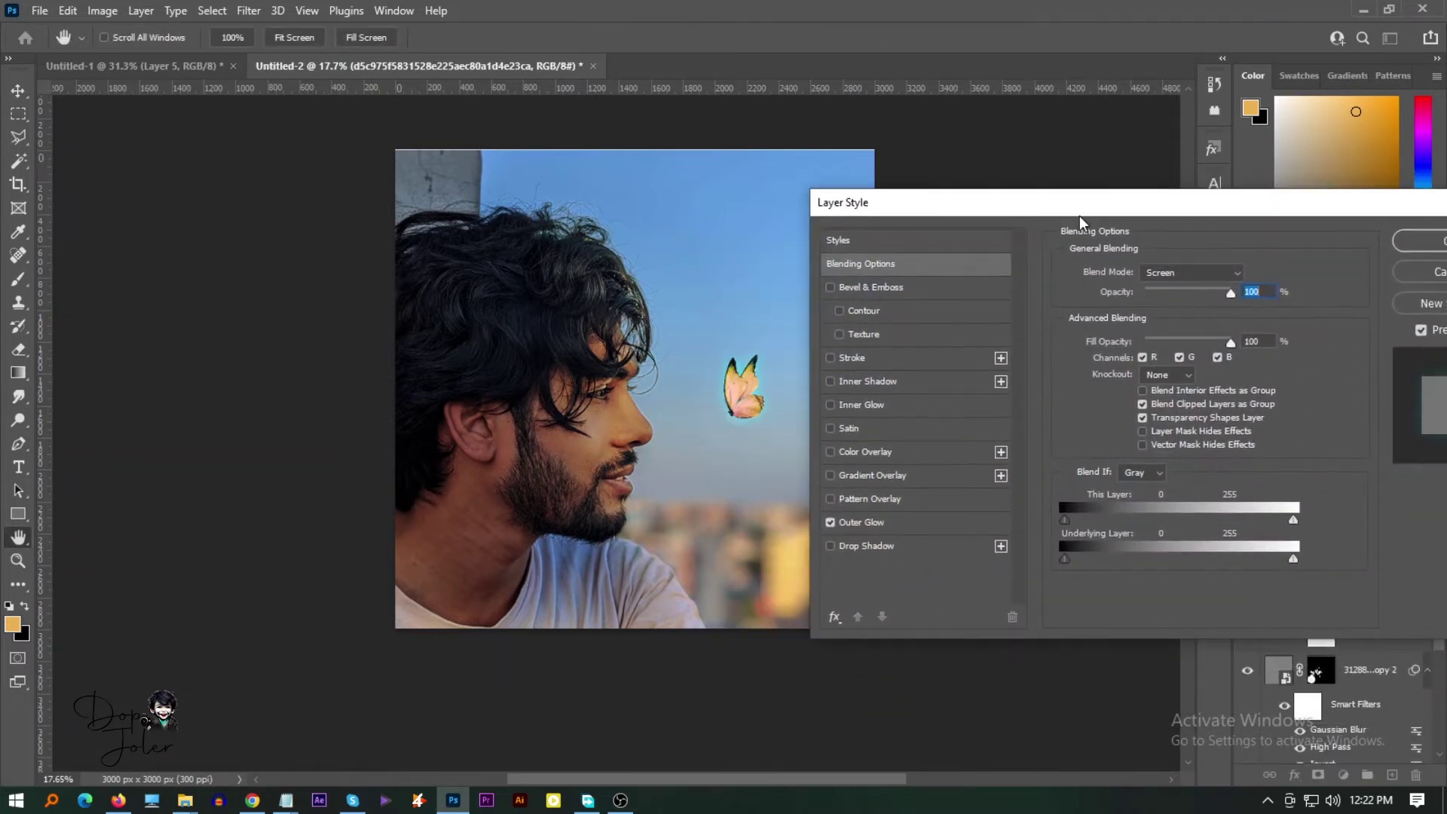
left_click(897, 526)
left_click(1102, 333)
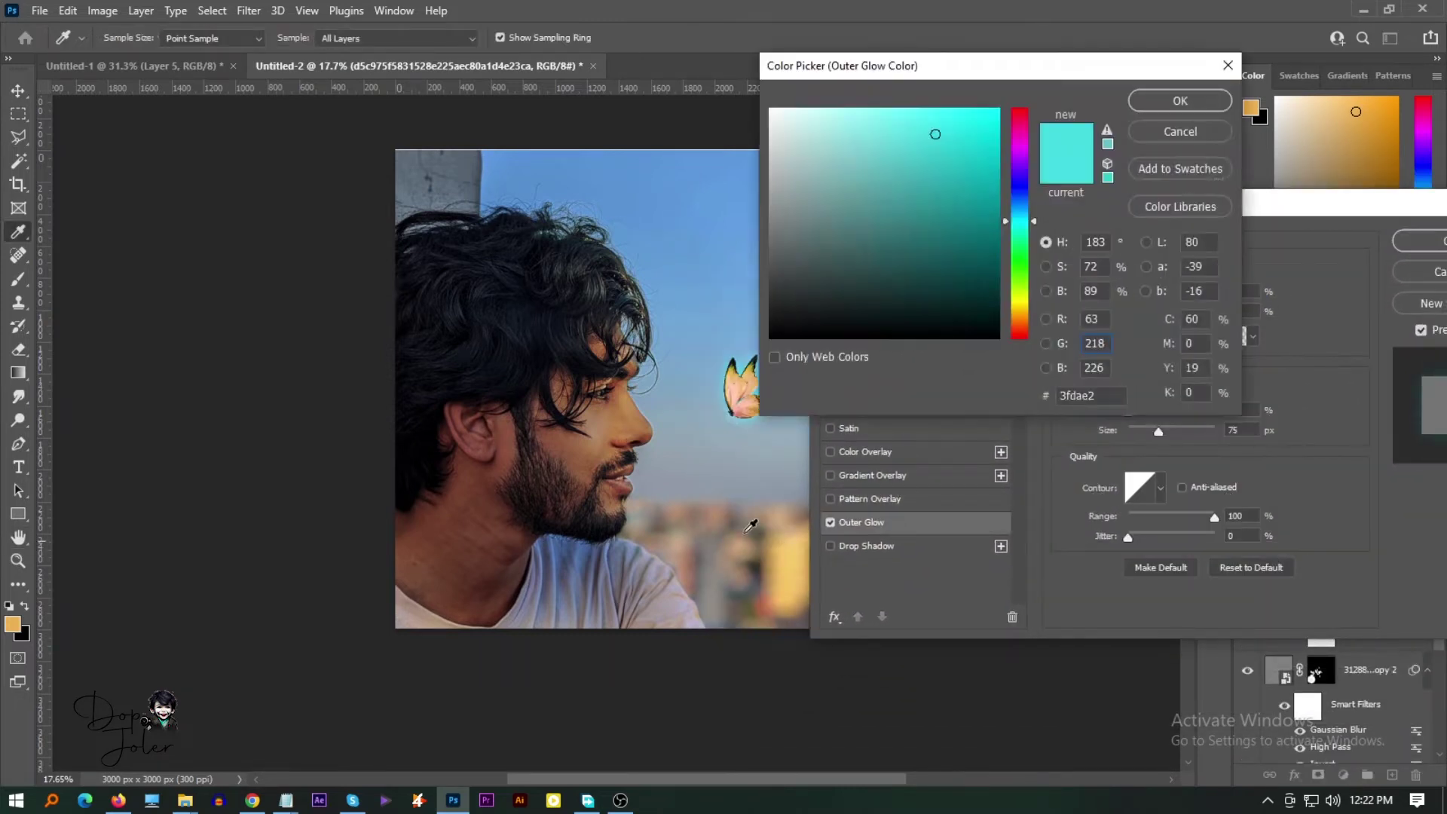
left_click(742, 386)
left_click(788, 559)
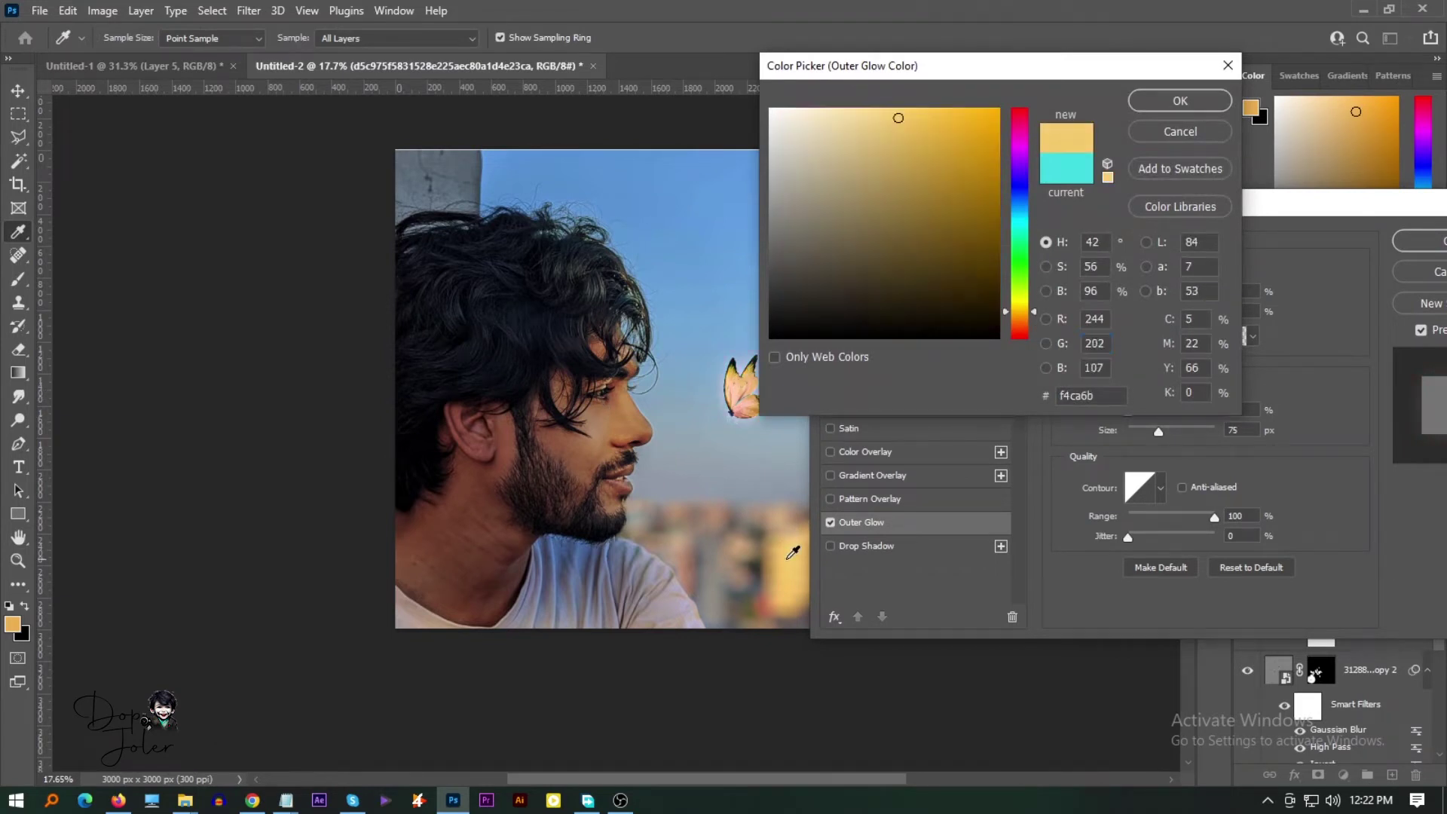
left_click(1167, 104)
left_click_drag(1158, 431, 1173, 431)
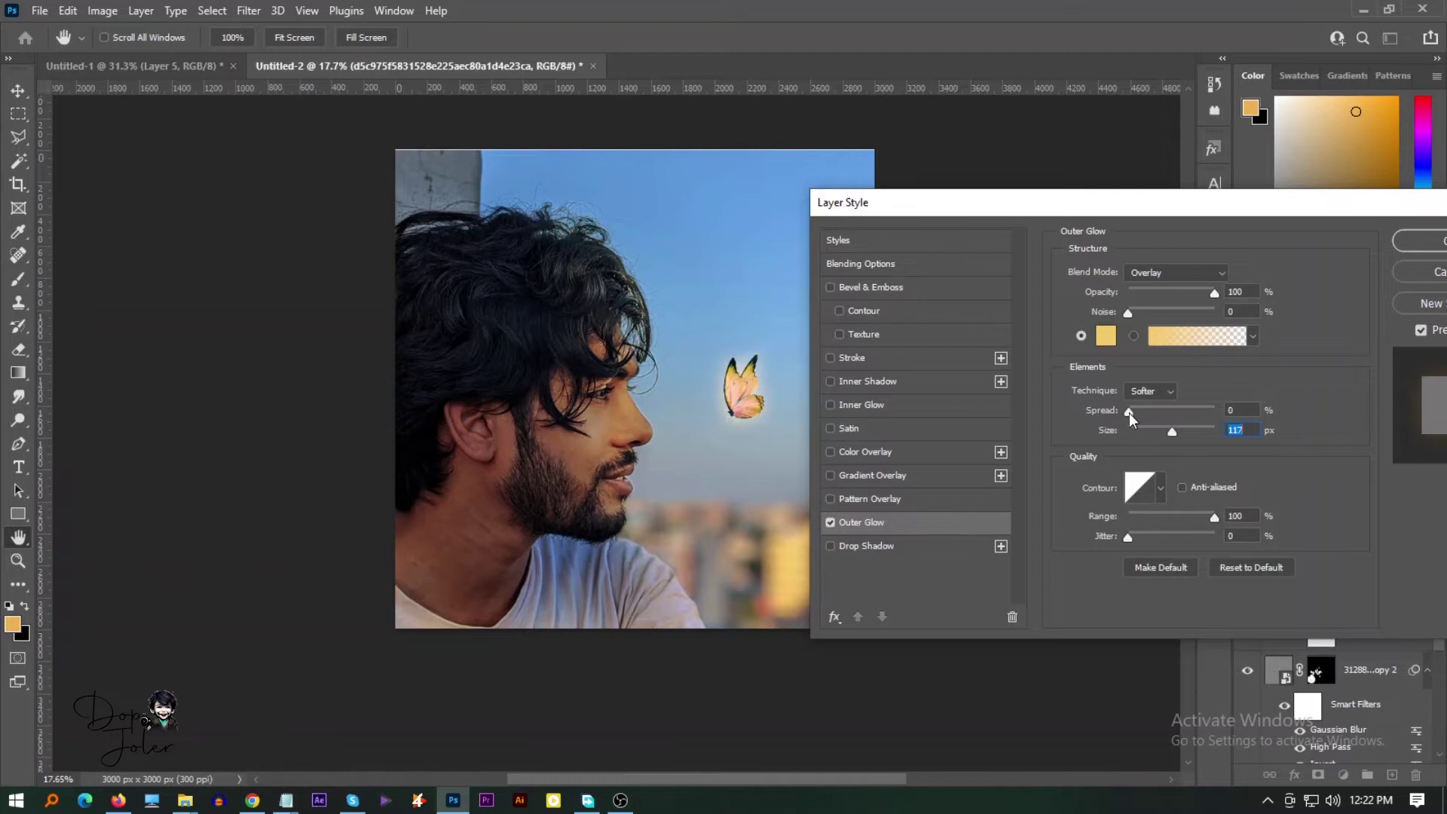
left_click(1176, 272)
left_click(1151, 428)
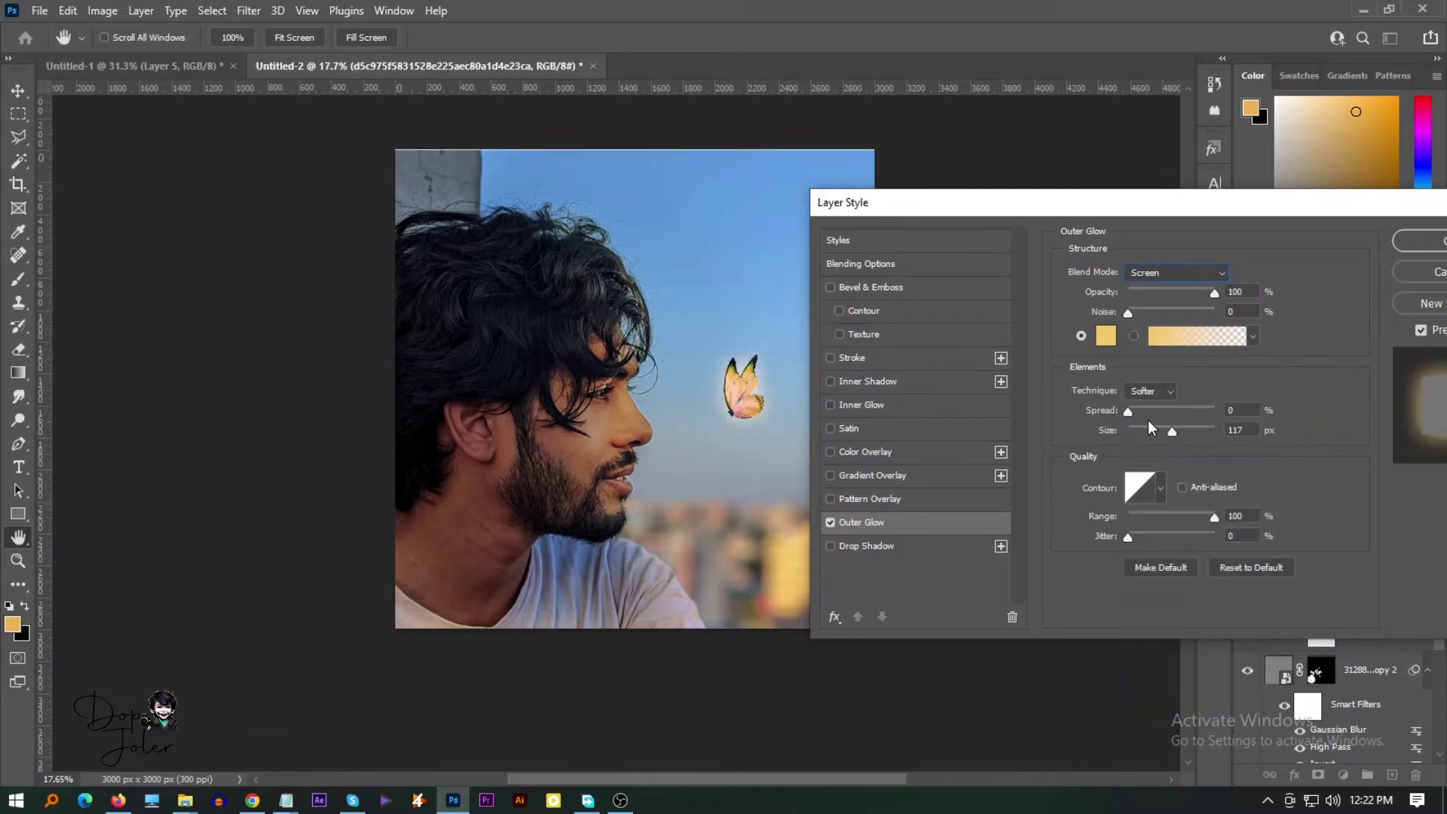
Add an Overlay Inner Glow, apply the styles, and select all three butterfly layers
scroll(1150, 428, "up", 1)
scroll(1164, 429, "down", 1)
scroll(1167, 430, "down", 4)
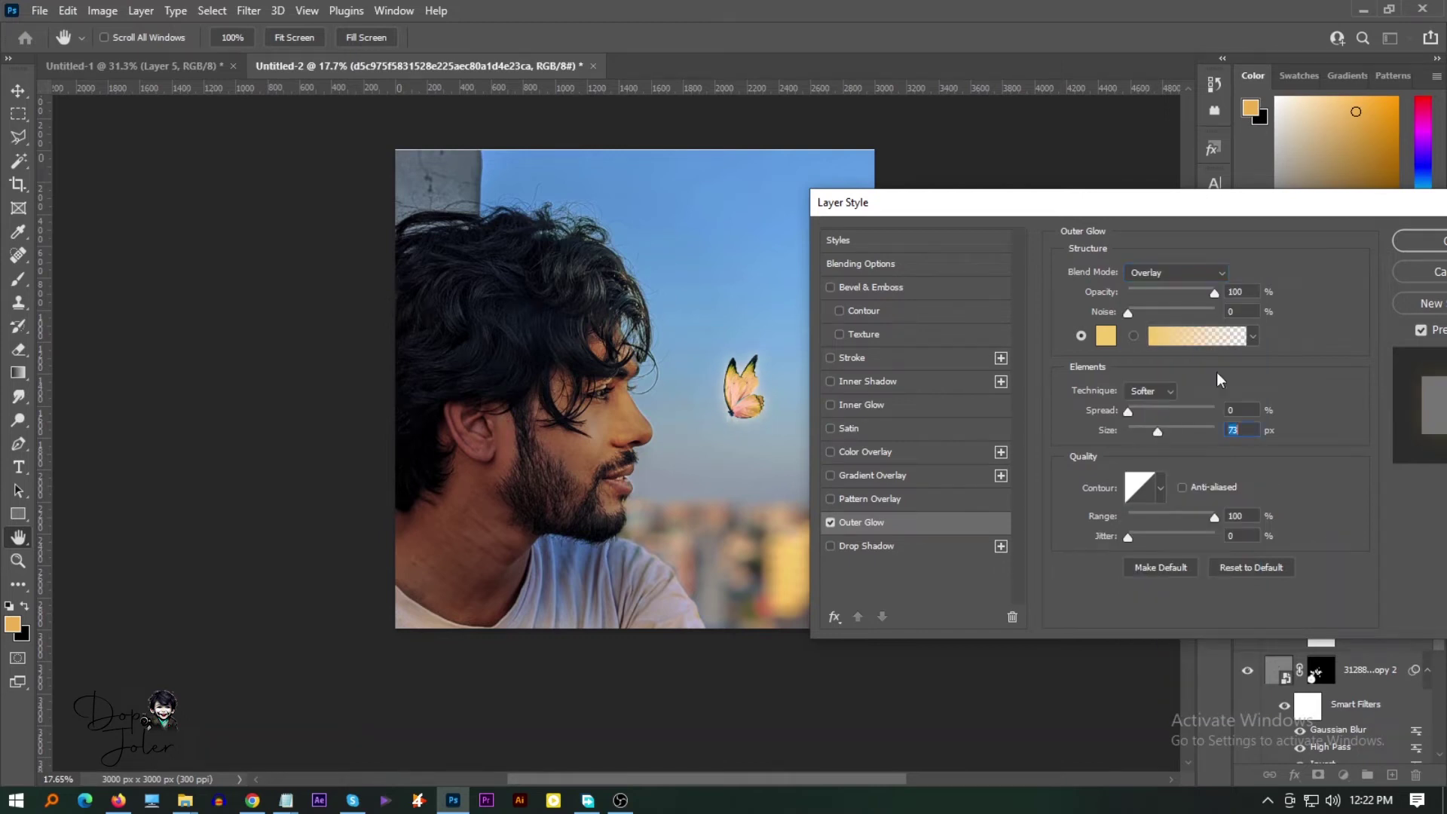
left_click(862, 405)
left_click(1106, 335)
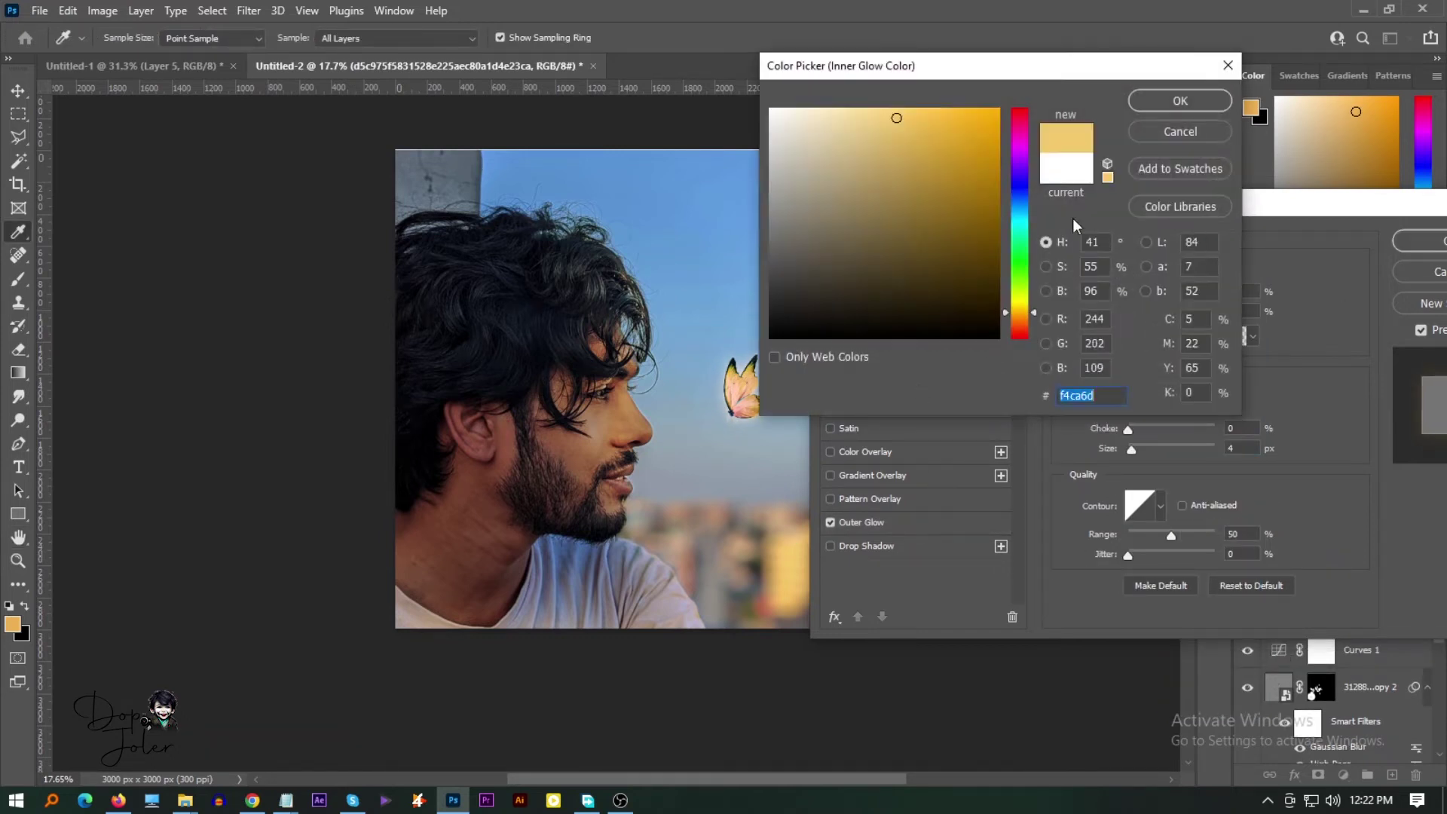
left_click(1182, 100)
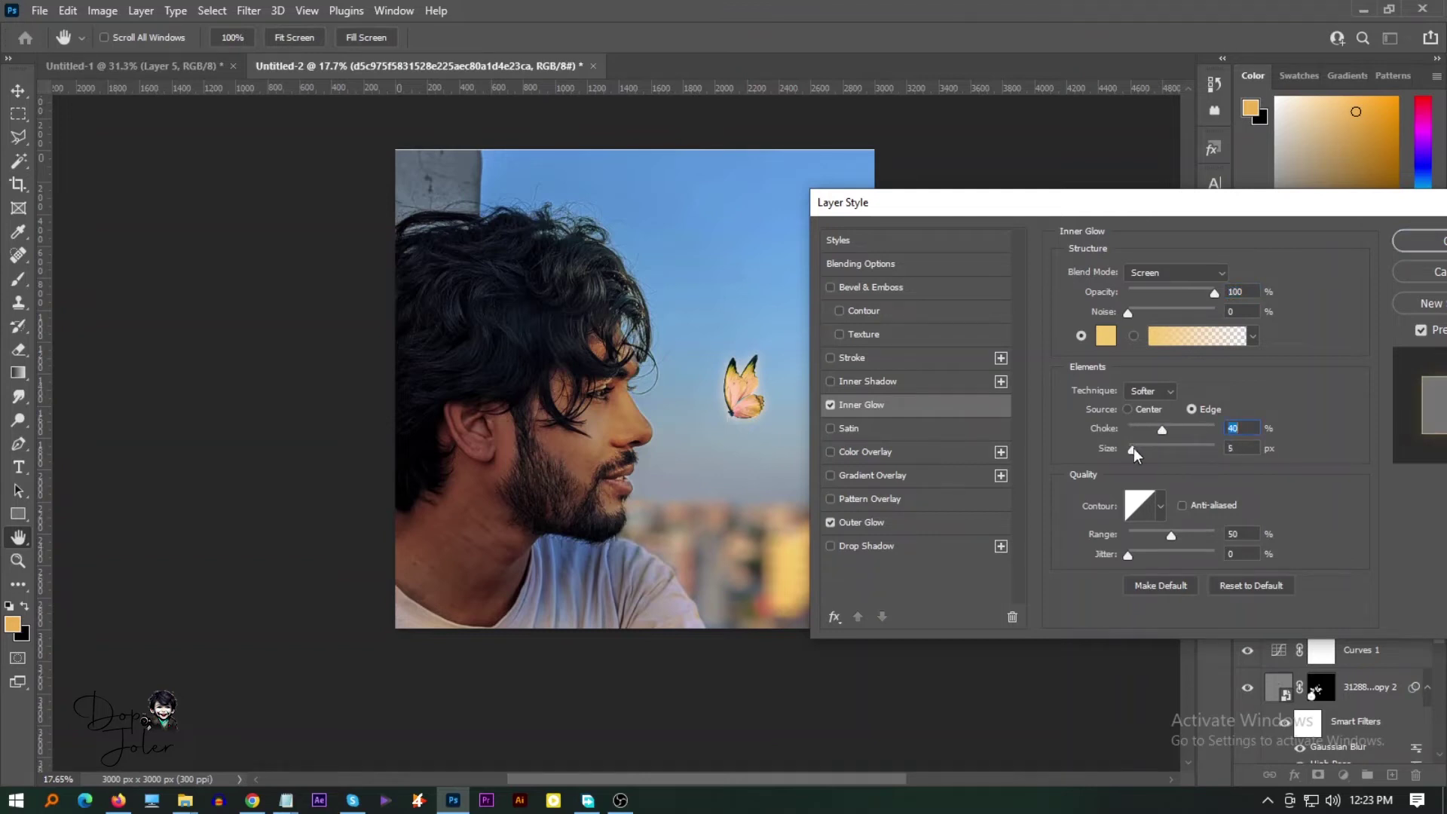
left_click(1176, 272)
left_click(1152, 492)
left_click_drag(1147, 449, 1128, 429)
left_click(1421, 241)
left_click(1357, 452)
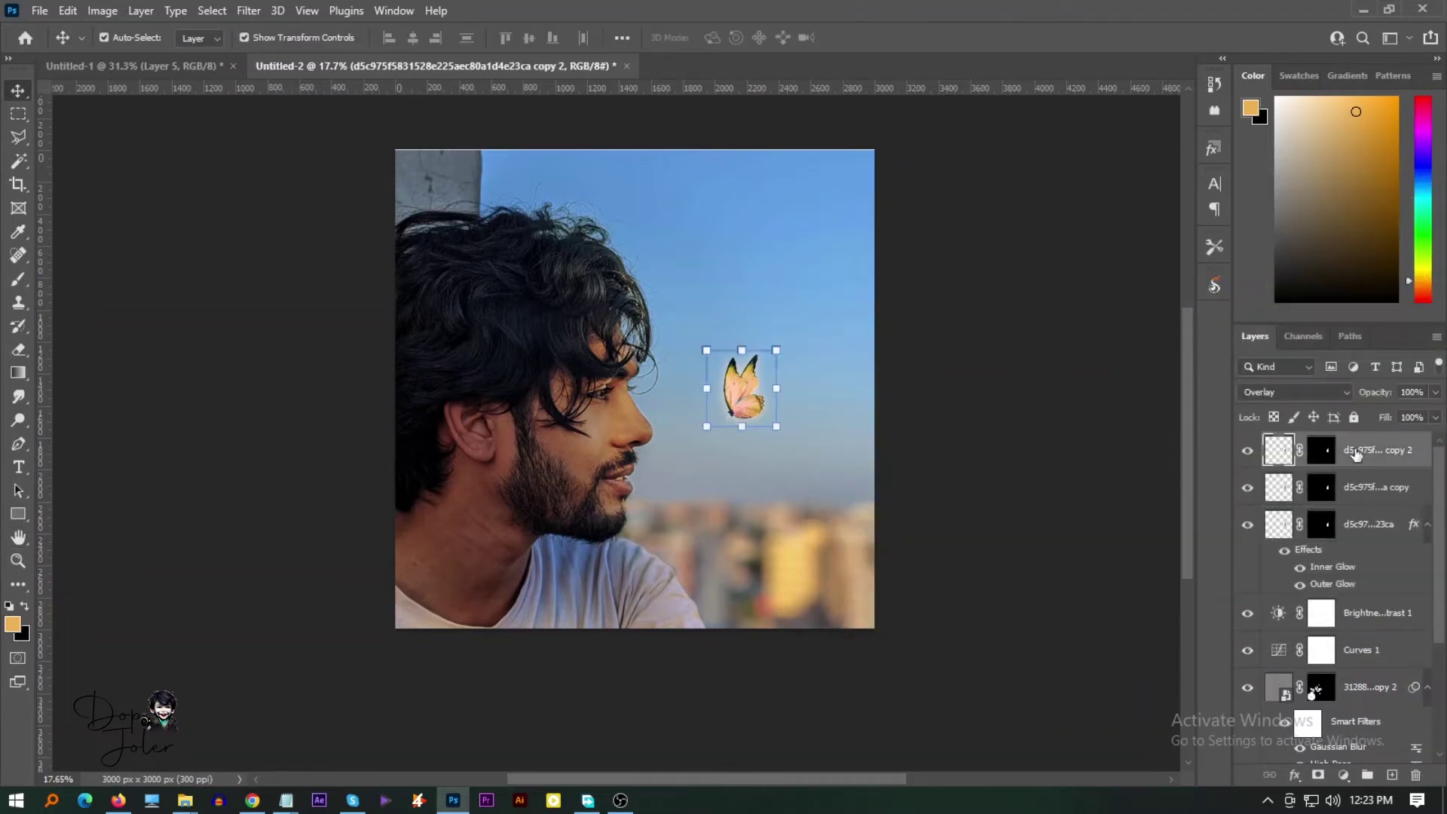
left_click(1370, 534, "shift")
Group the butterfly layers and paint curving yellow light streaks down from the butterfly
key("ctrl+g")
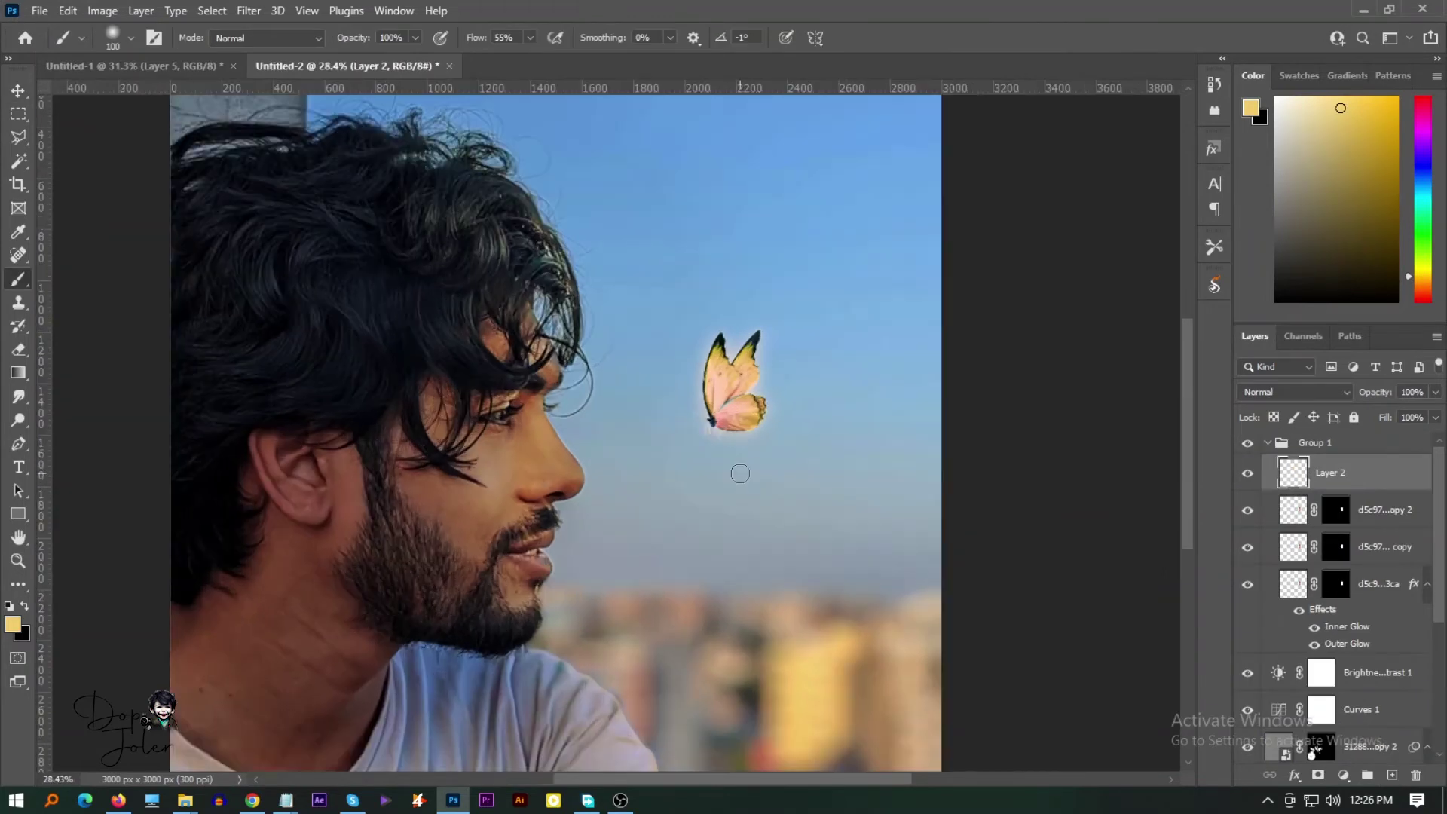
scroll(723, 391, "down", 3)
key("bracketleft")
key("bracketleft")
left_click_drag(726, 334, 681, 569)
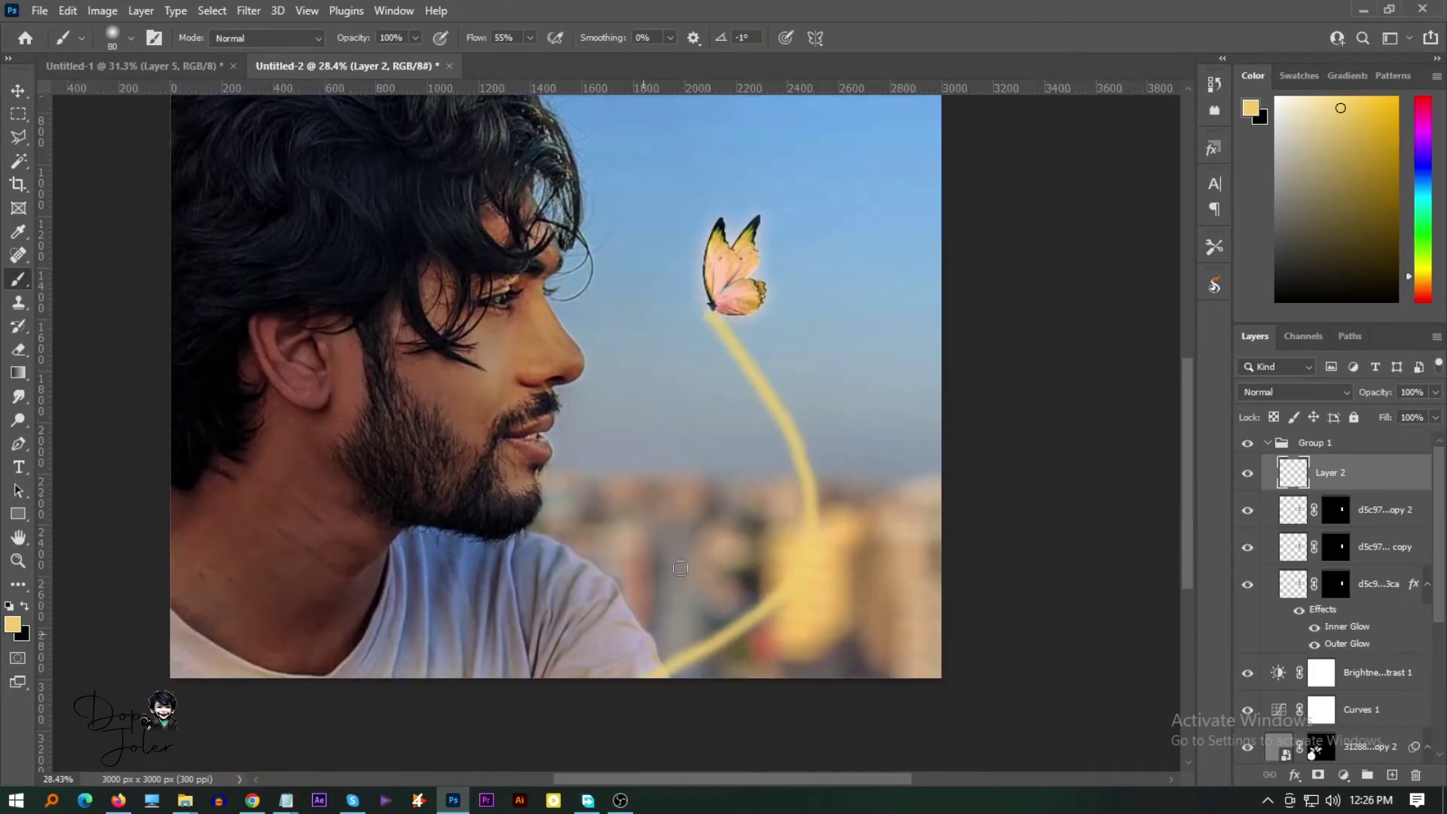
left_click_drag(765, 337, 770, 658)
left_click_drag(744, 315, 871, 657)
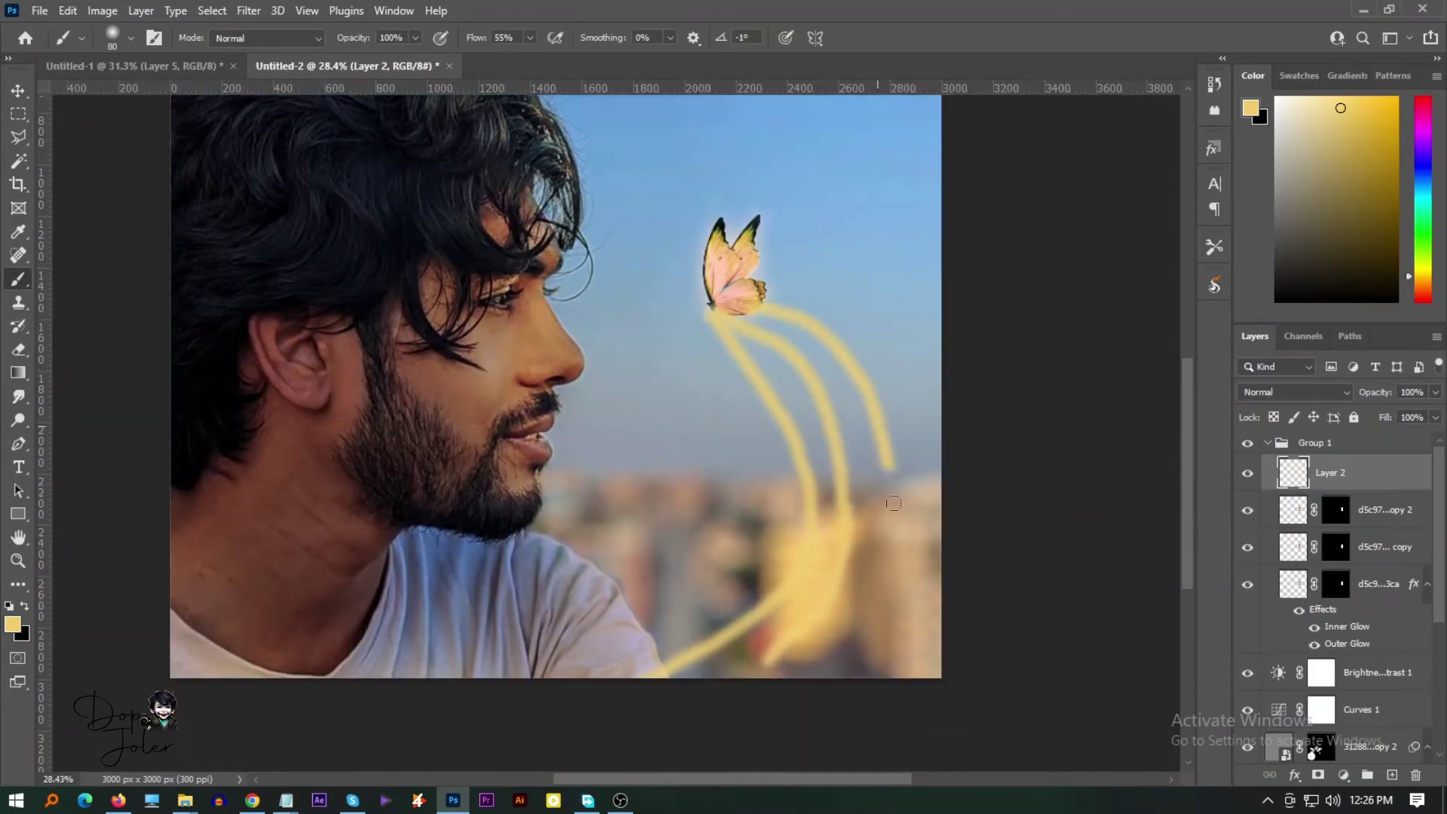
key("ctrl+z")
key("ctrl+z")
left_click_drag(743, 317, 769, 673)
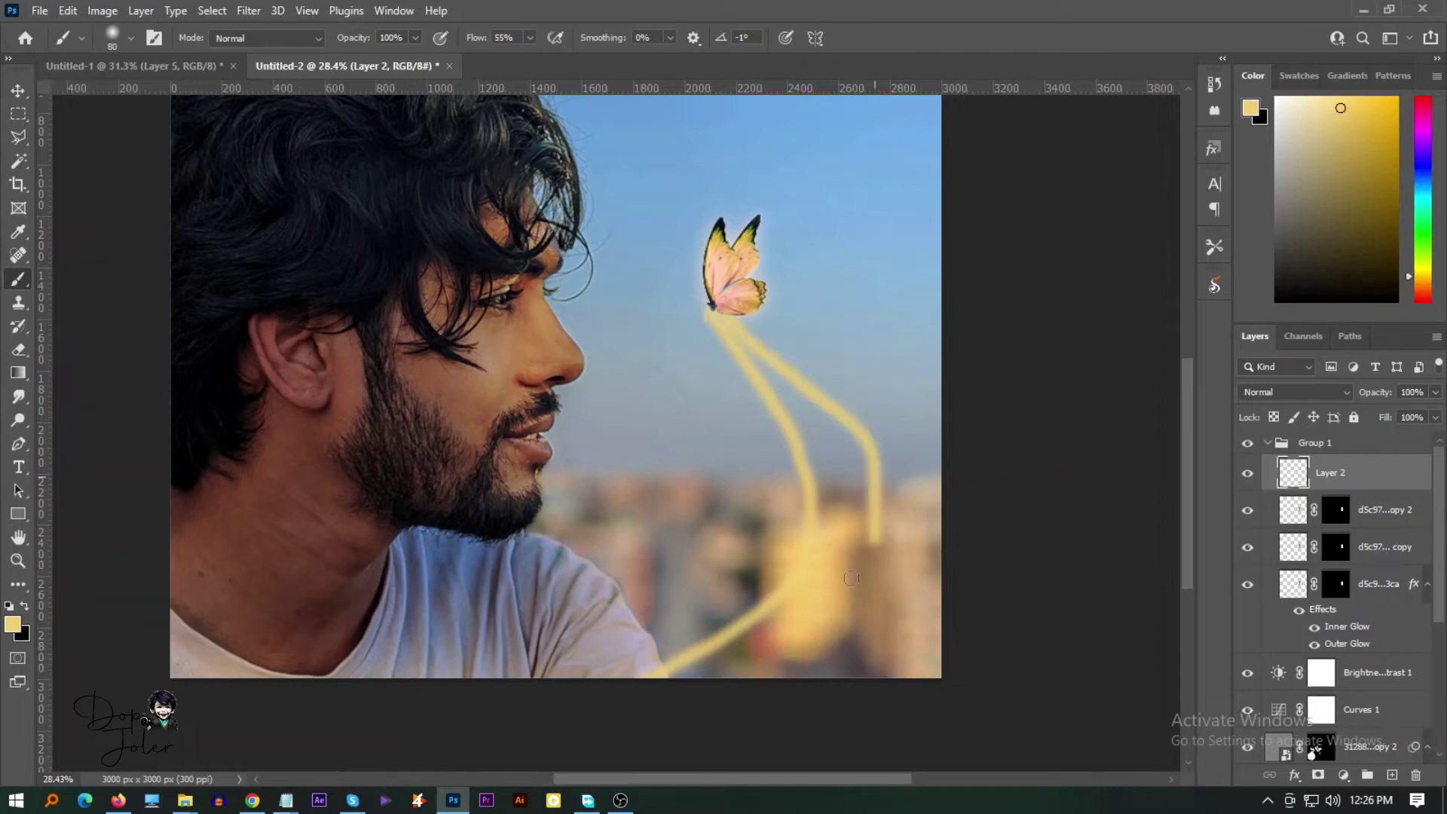
left_click_drag(813, 351, 821, 662)
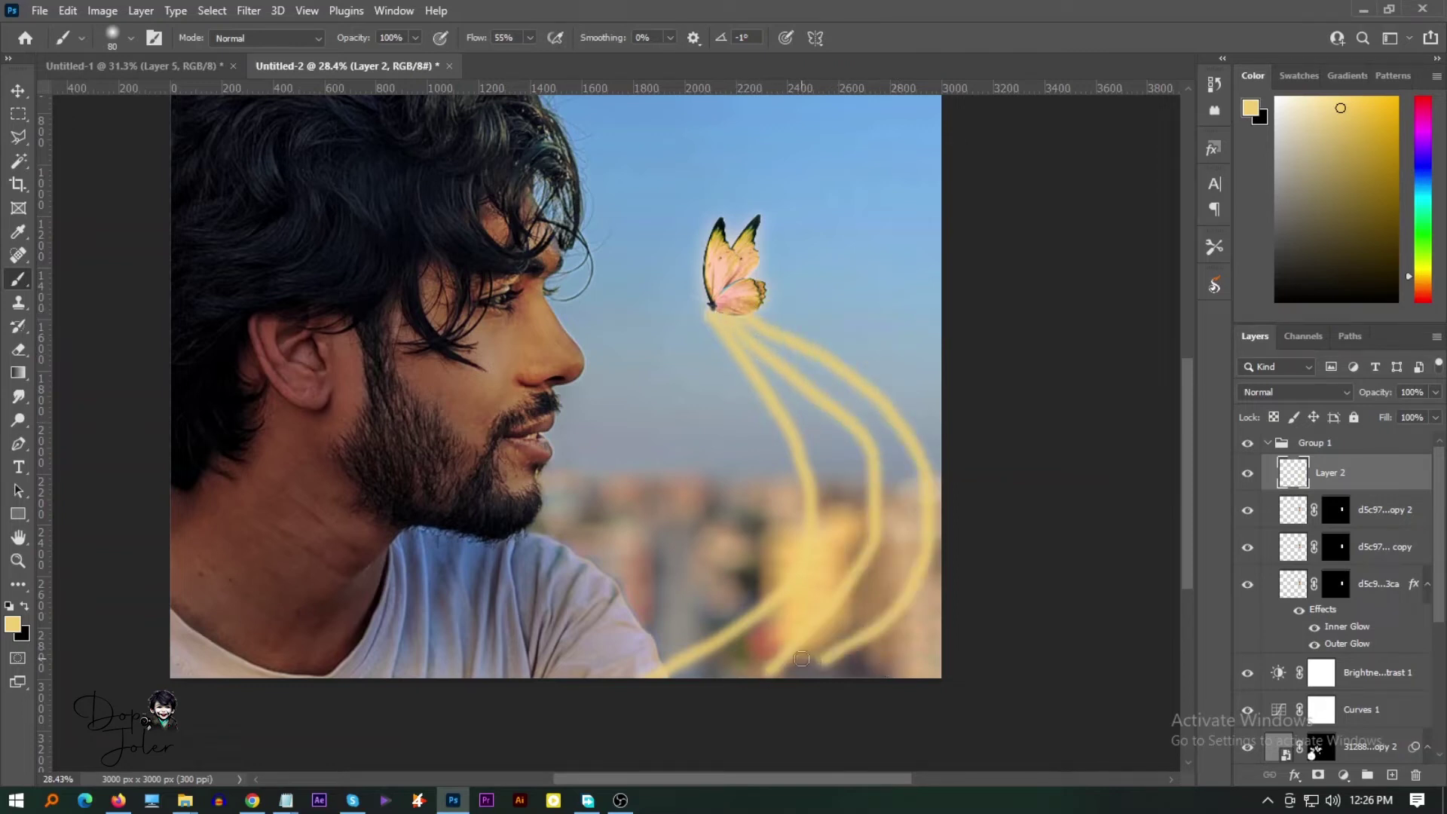
Reset to default colours and trace thinner white cores along the three streaks
left_click(8, 606)
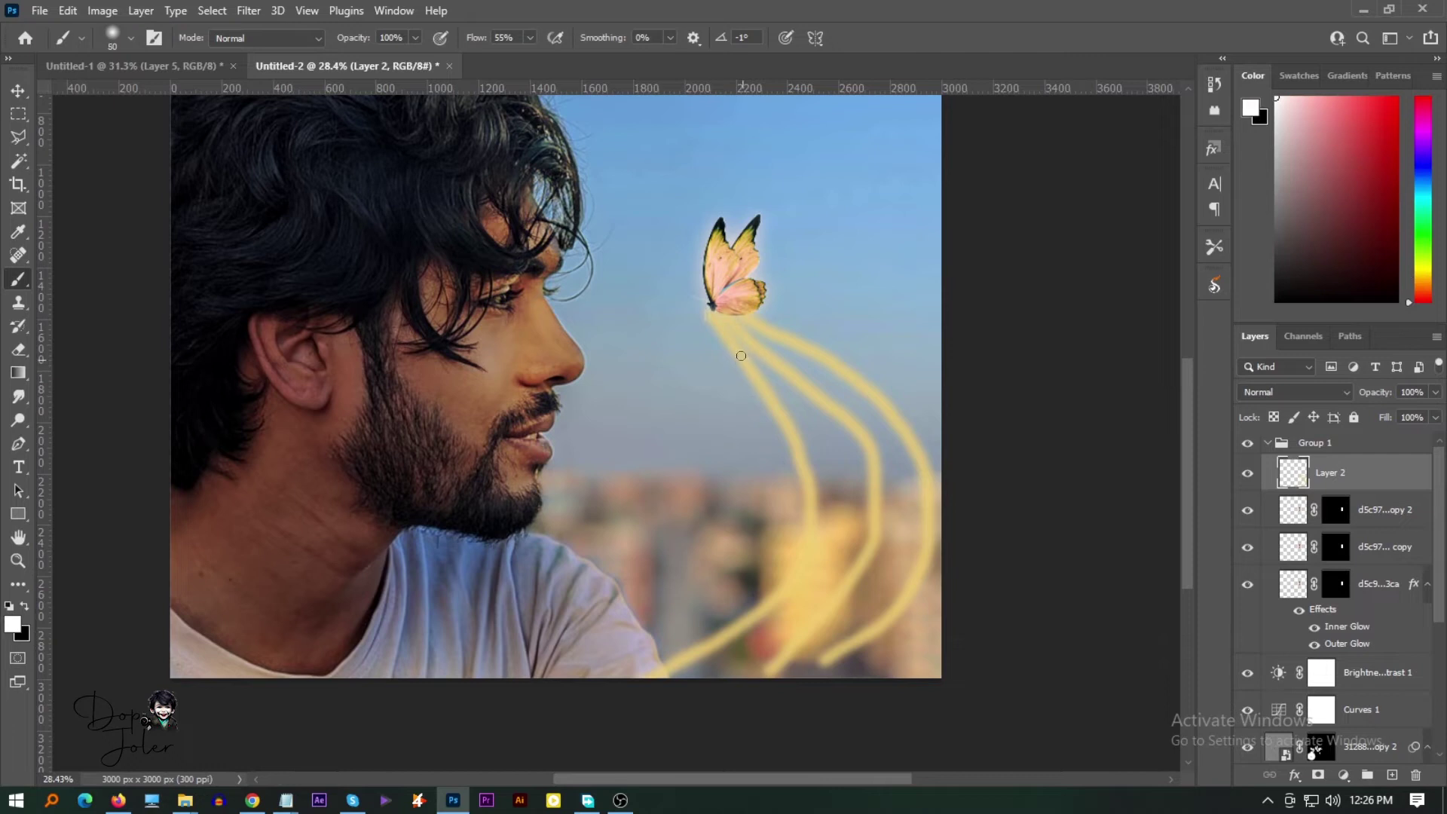
left_click_drag(815, 521, 666, 679)
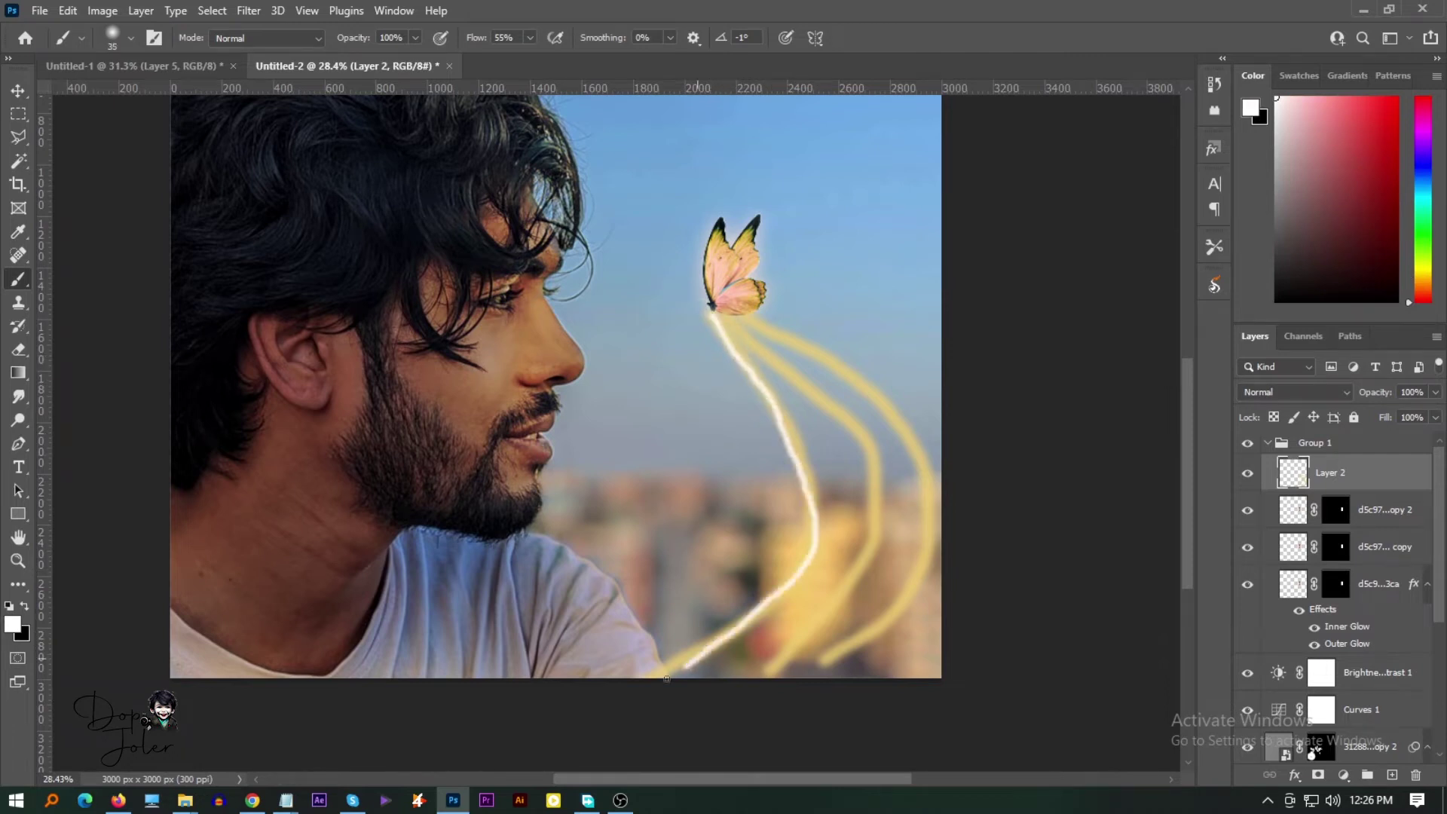
left_click_drag(849, 426, 831, 617)
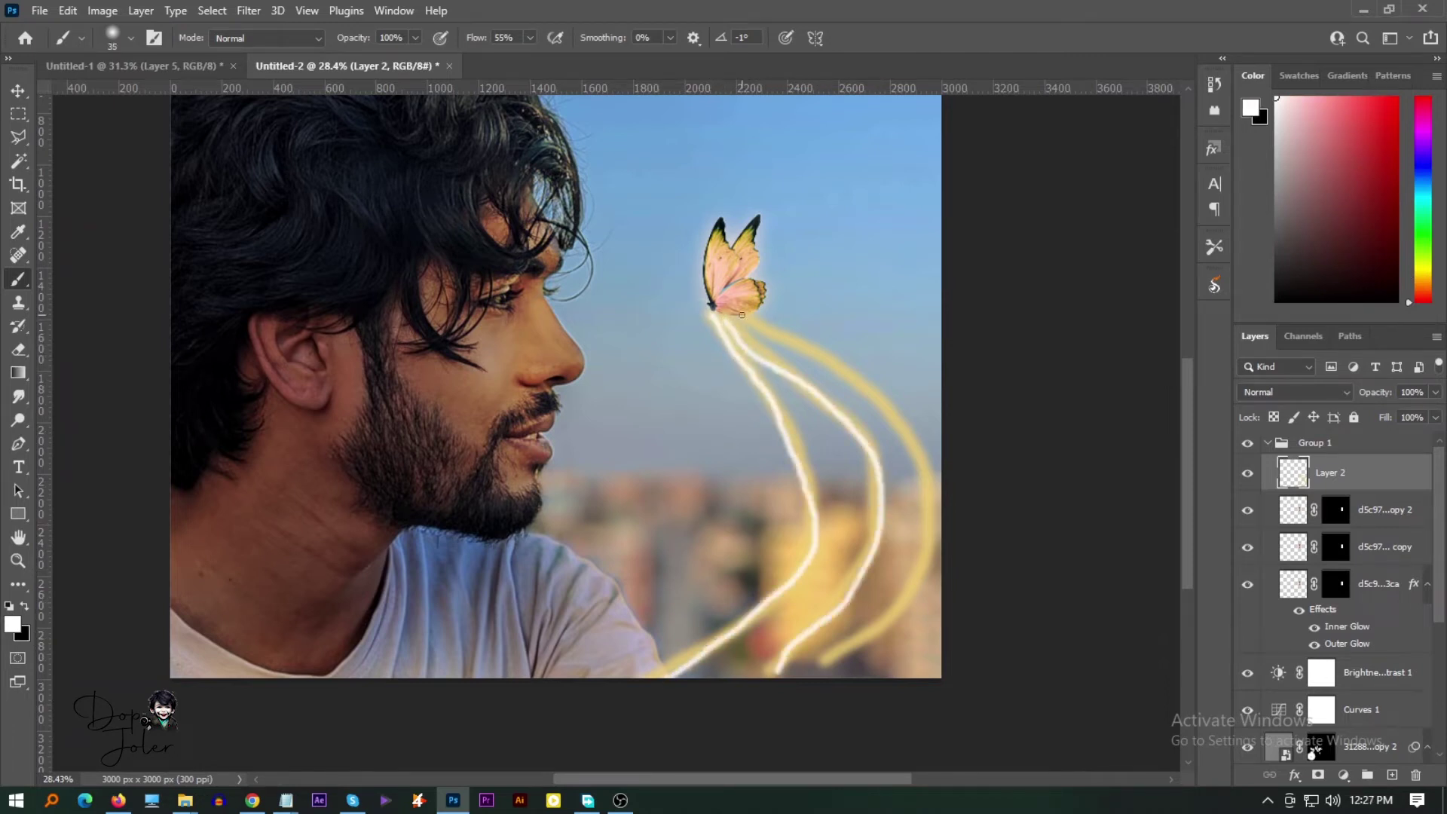
mouse_move(766, 335)
left_mouse_down()
mouse_move(923, 479)
mouse_move(833, 658)
left_mouse_up()
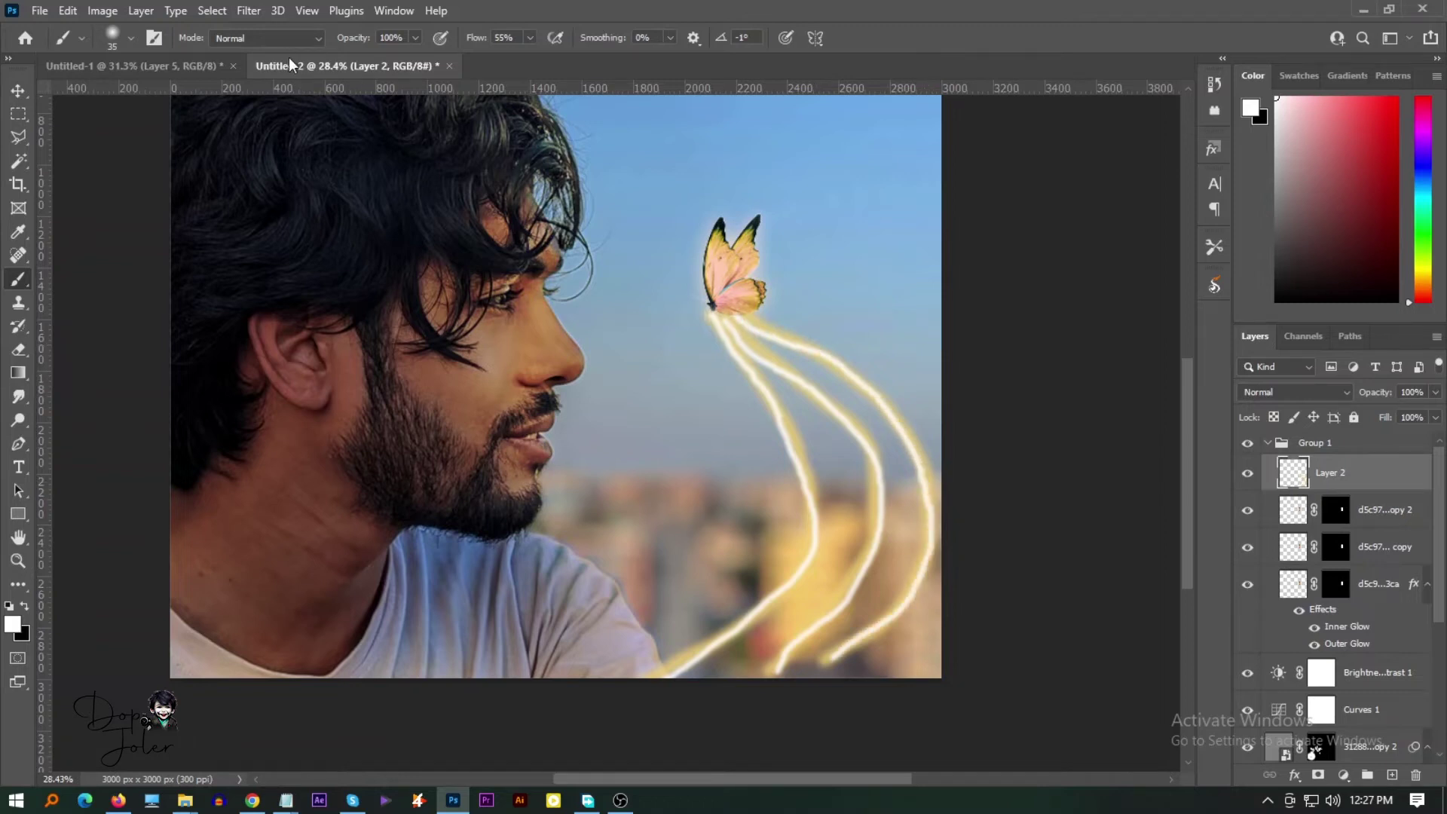
left_click(249, 10)
In Path Blur, curve blur paths from the butterfly along the left and middle streaks to the bottom
left_click(513, 326)
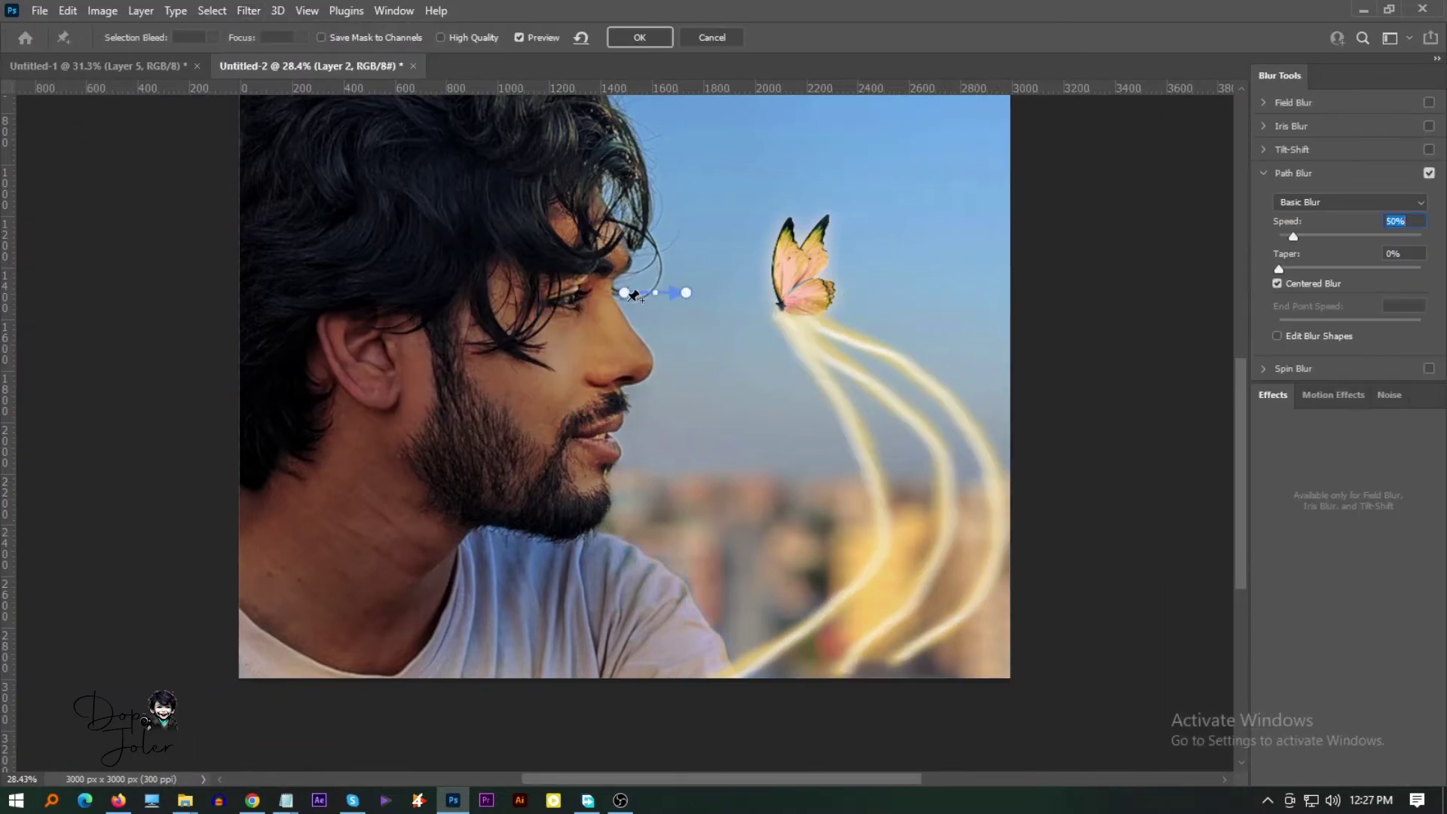
left_click_drag(625, 294, 777, 327)
left_click_drag(685, 297, 743, 681)
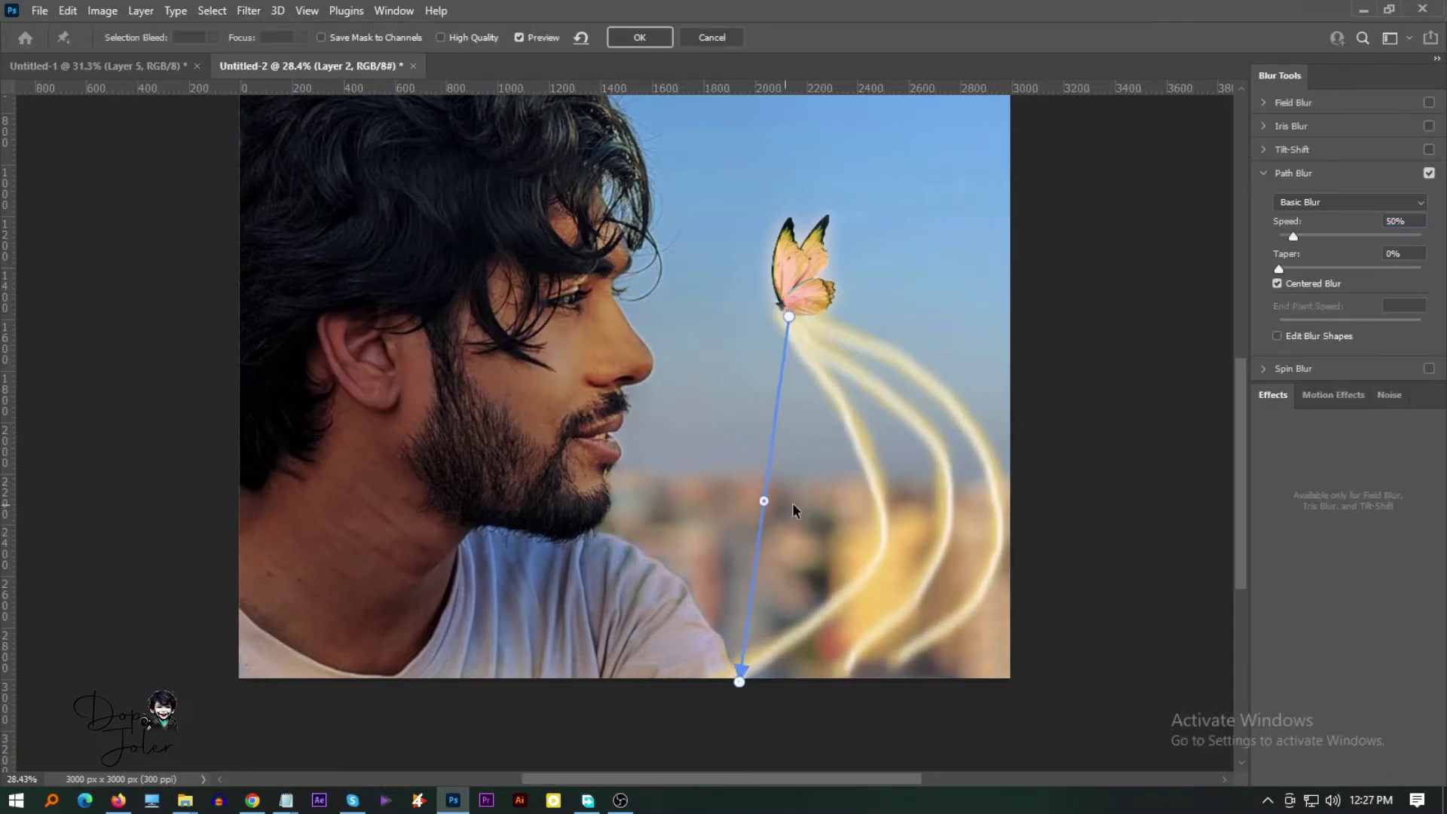
mouse_move(763, 500)
left_mouse_down()
mouse_move(879, 533)
mouse_move(856, 543)
mouse_move(837, 493)
mouse_move(870, 563)
left_mouse_up()
mouse_move(847, 398)
left_mouse_down()
mouse_move(837, 409)
mouse_move(823, 397)
mouse_move(848, 673)
left_mouse_up()
left_click_drag(824, 502, 927, 586)
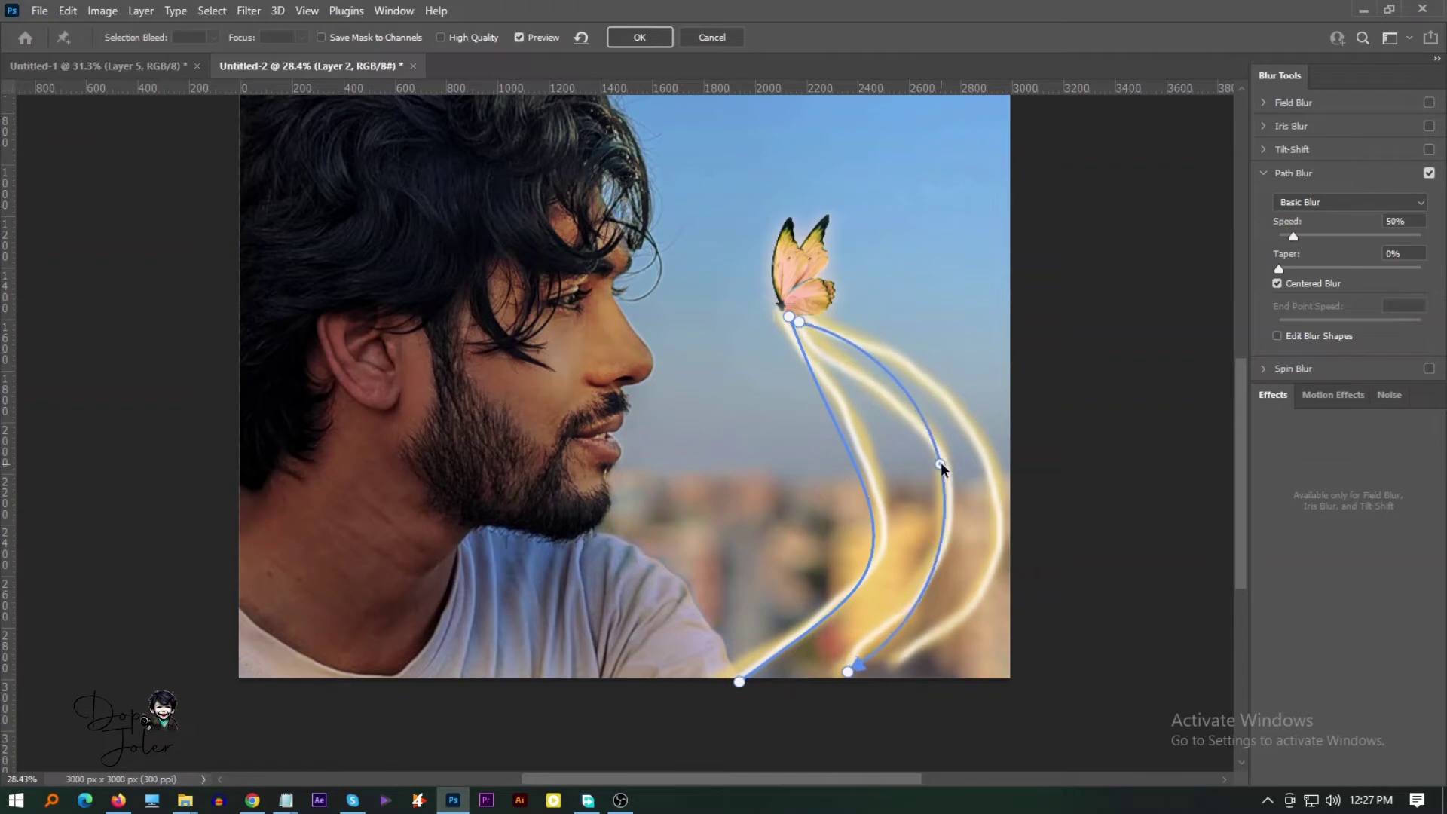
left_click_drag(917, 445, 927, 443)
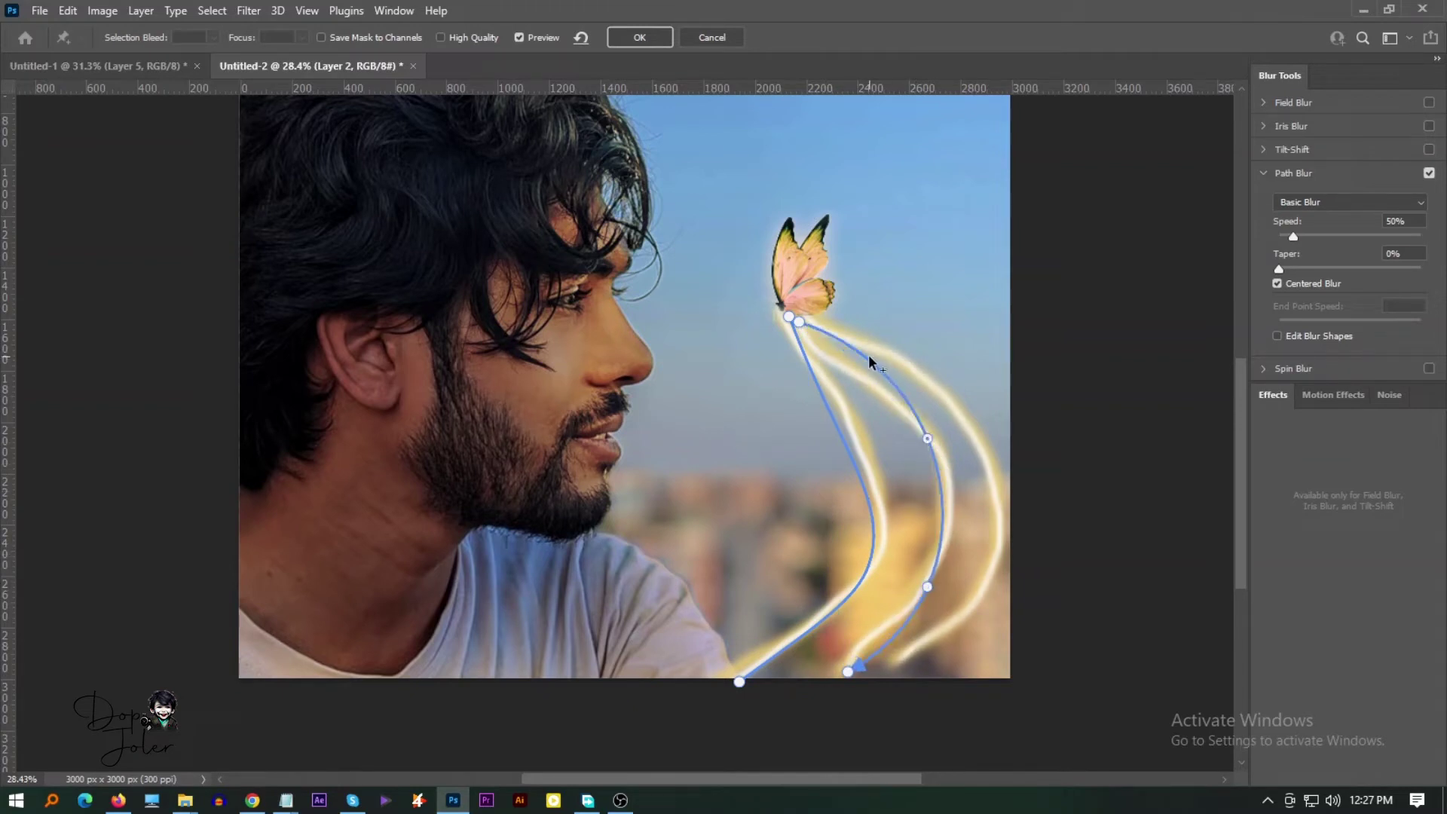
left_click_drag(871, 362, 856, 381)
Add a third curved blur path from the butterfly along the right streak
left_click(811, 315)
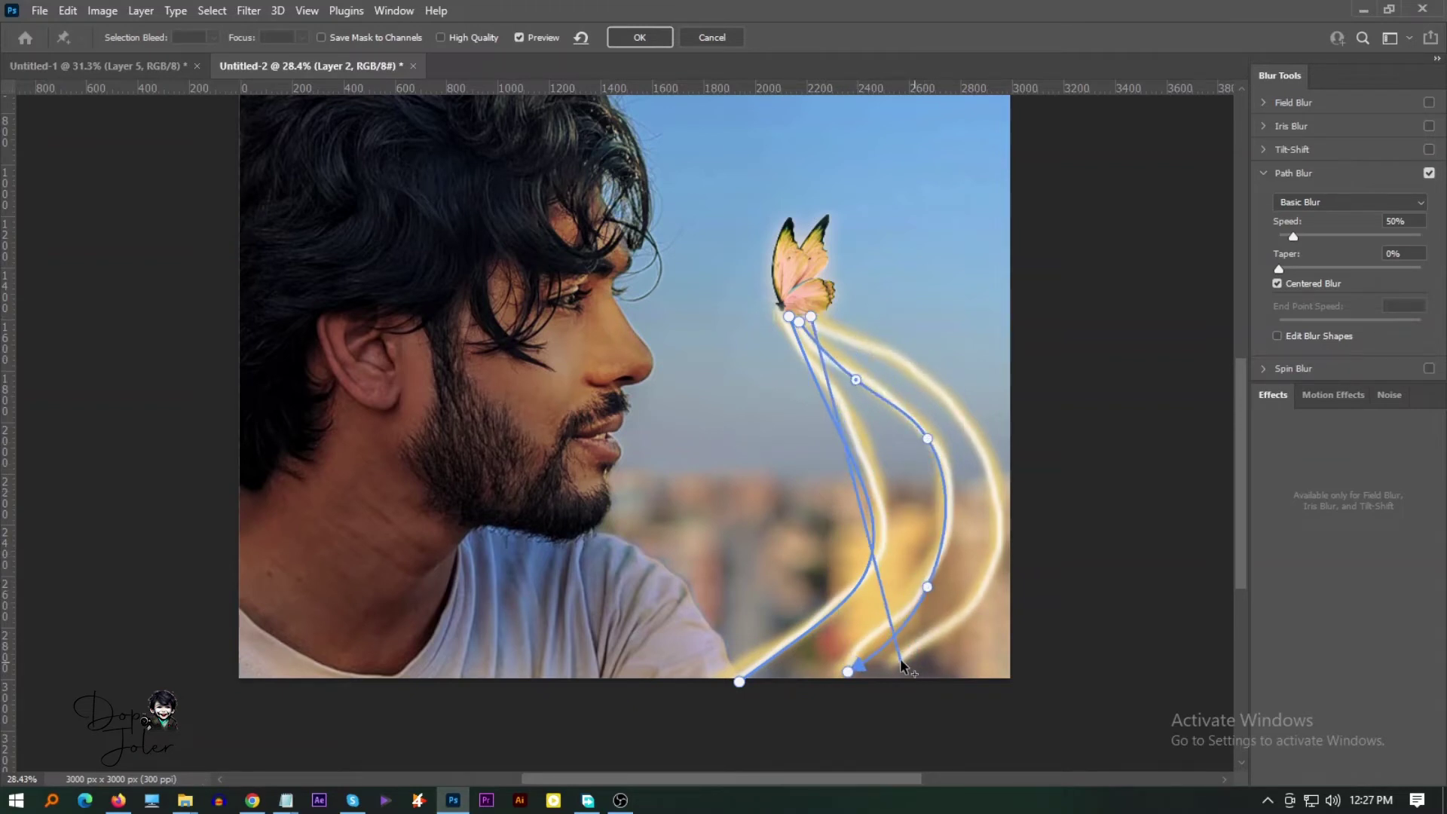
left_click_drag(855, 489, 969, 445)
left_click_drag(972, 528, 985, 588)
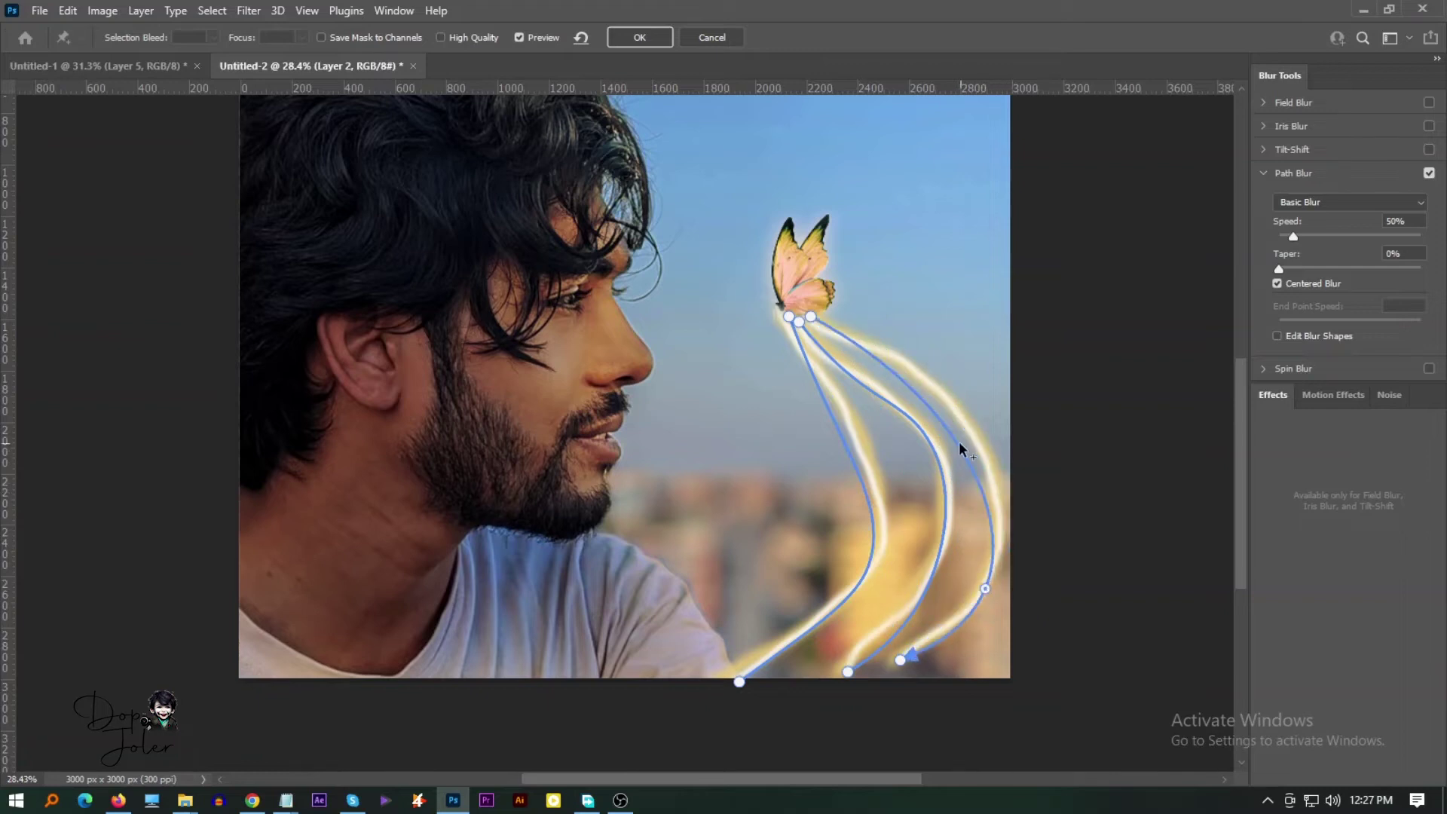
mouse_move(970, 449)
left_mouse_down()
mouse_move(953, 430)
mouse_move(966, 421)
left_mouse_up()
left_click_drag(878, 351, 872, 360)
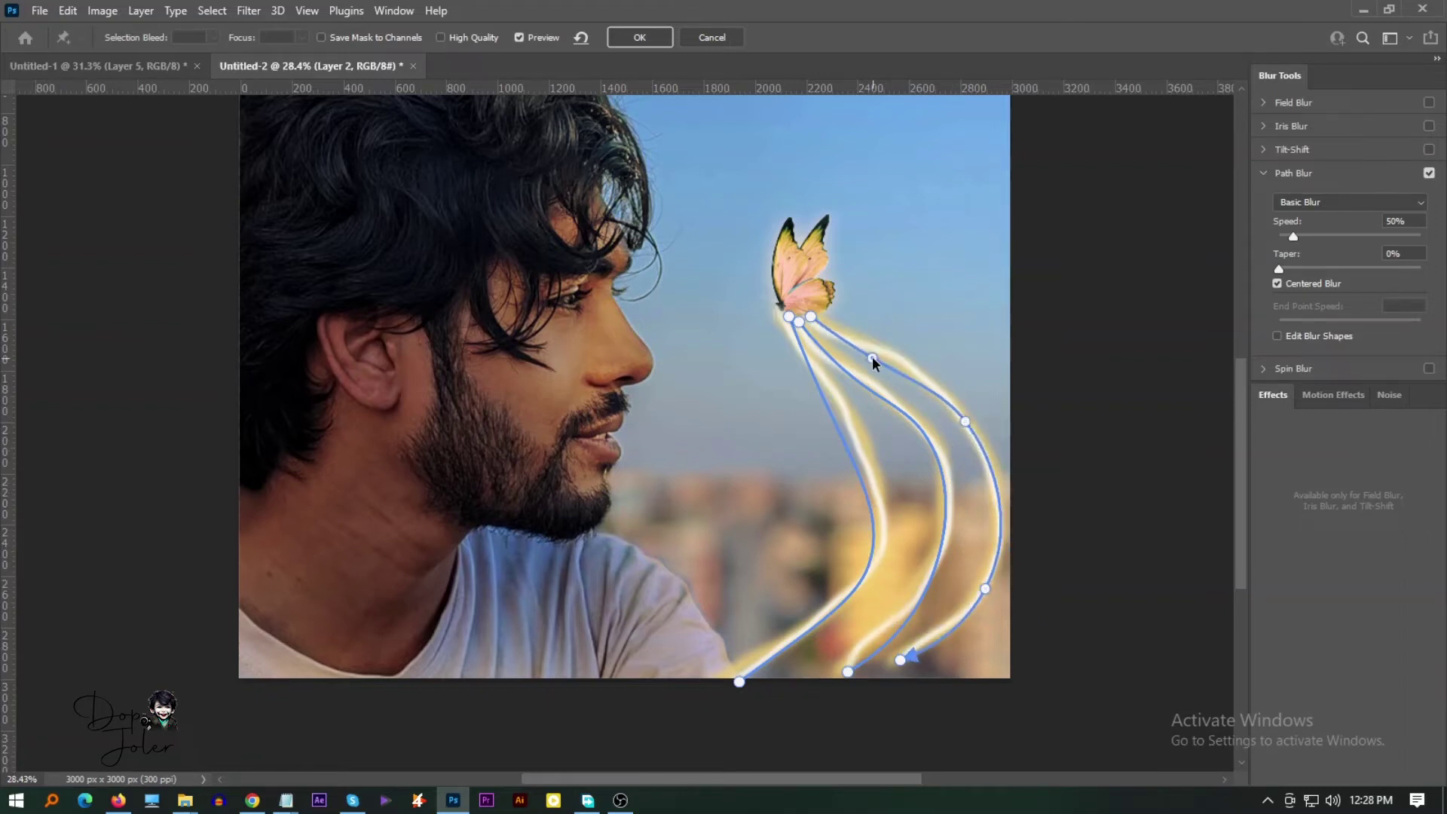
Raise blur Speed to 500% and Taper to 11%, refine the paths, and apply the blur
left_click_drag(1293, 235, 1400, 237)
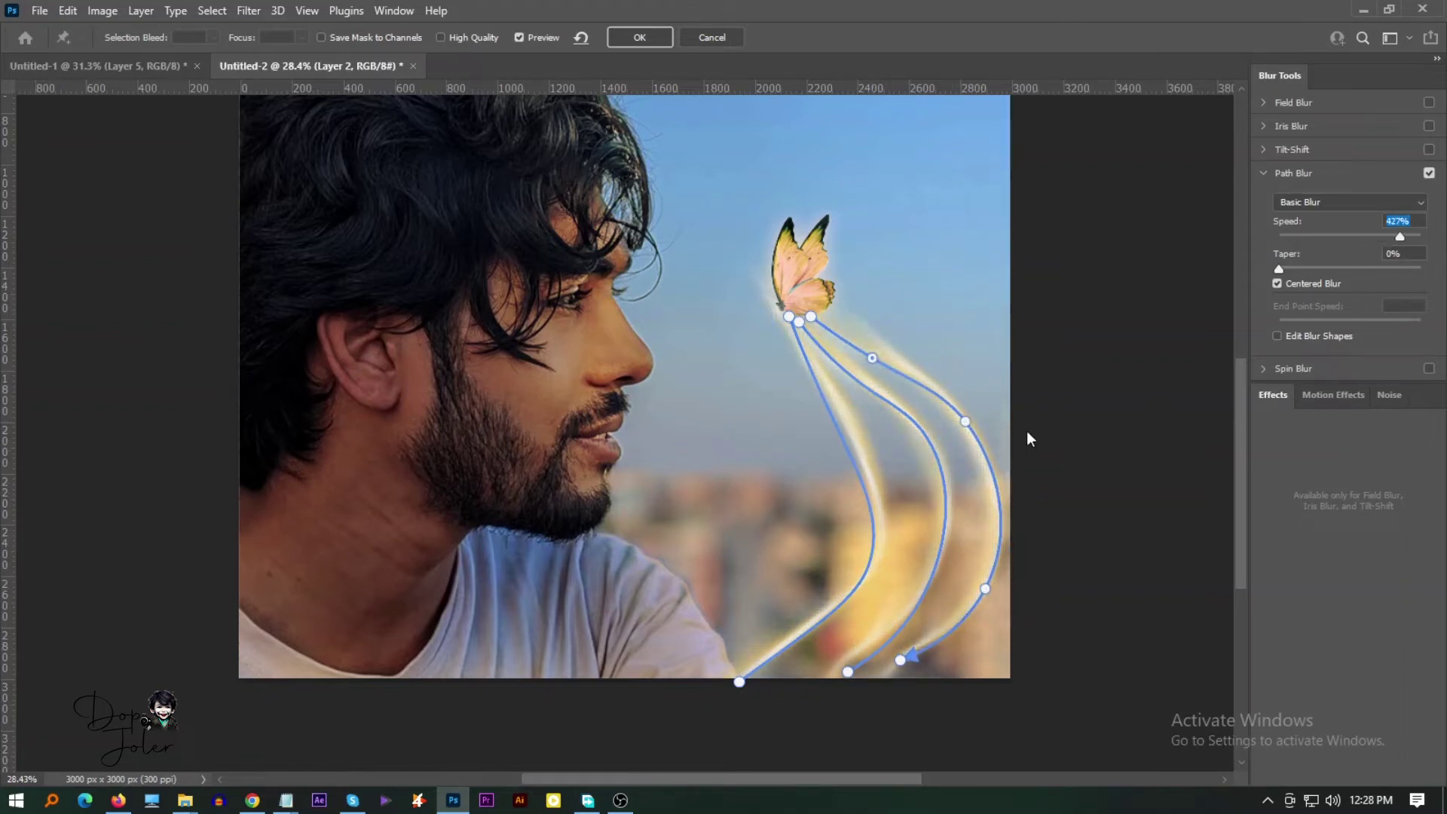
mouse_move(966, 421)
left_mouse_down()
mouse_move(947, 441)
mouse_move(966, 431)
left_mouse_up()
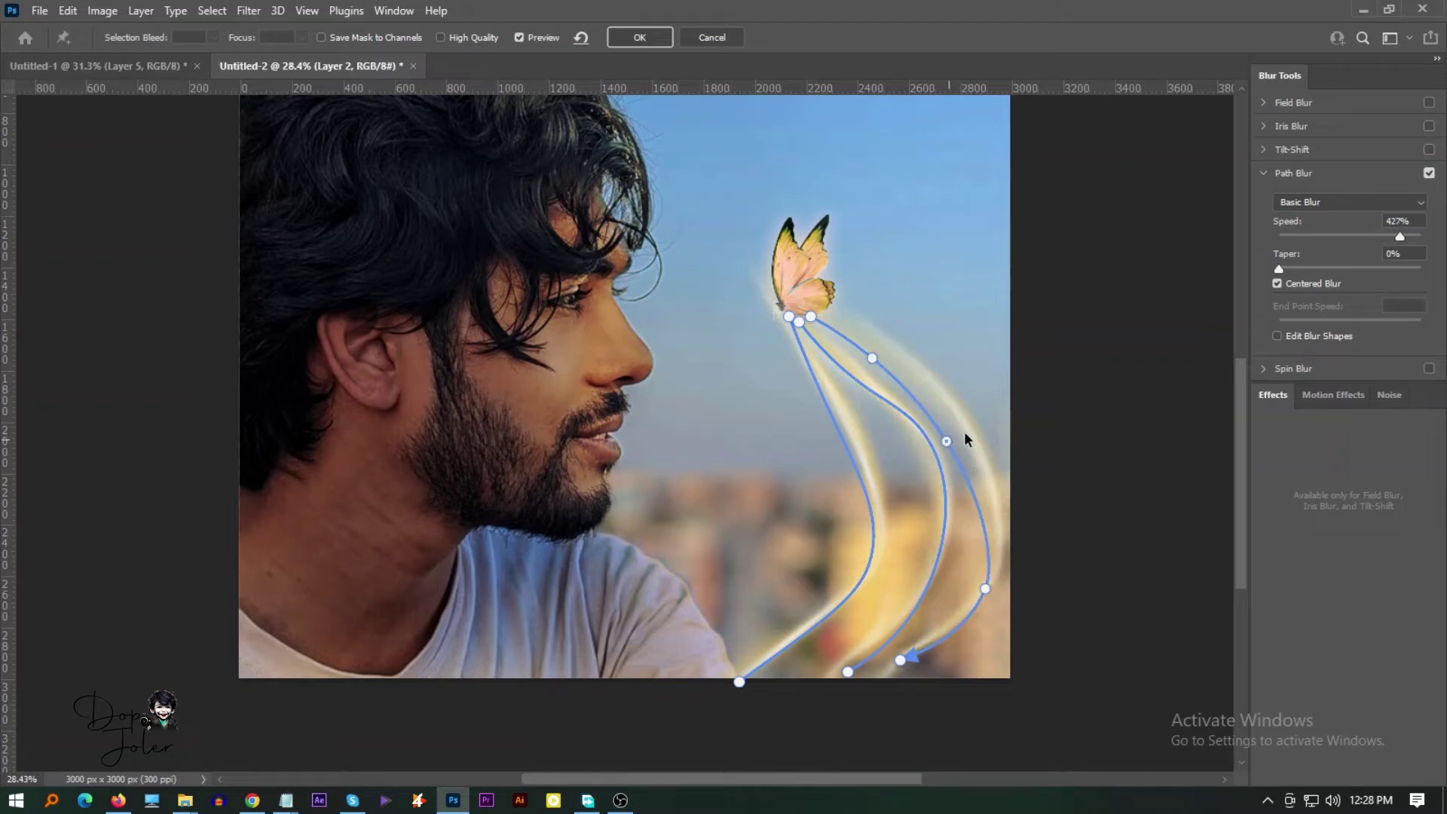
left_click_drag(870, 359, 872, 354)
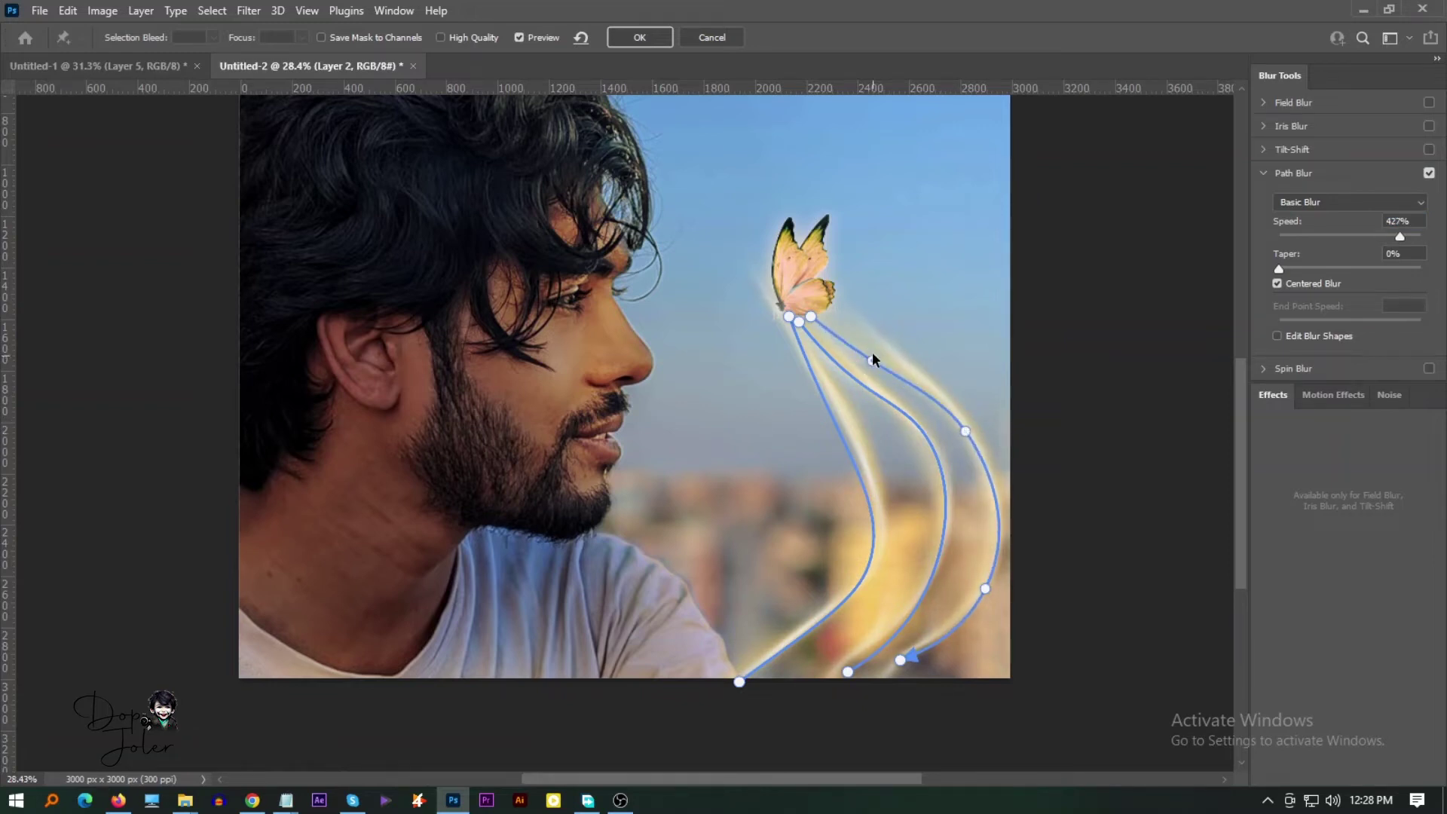
left_click(876, 491)
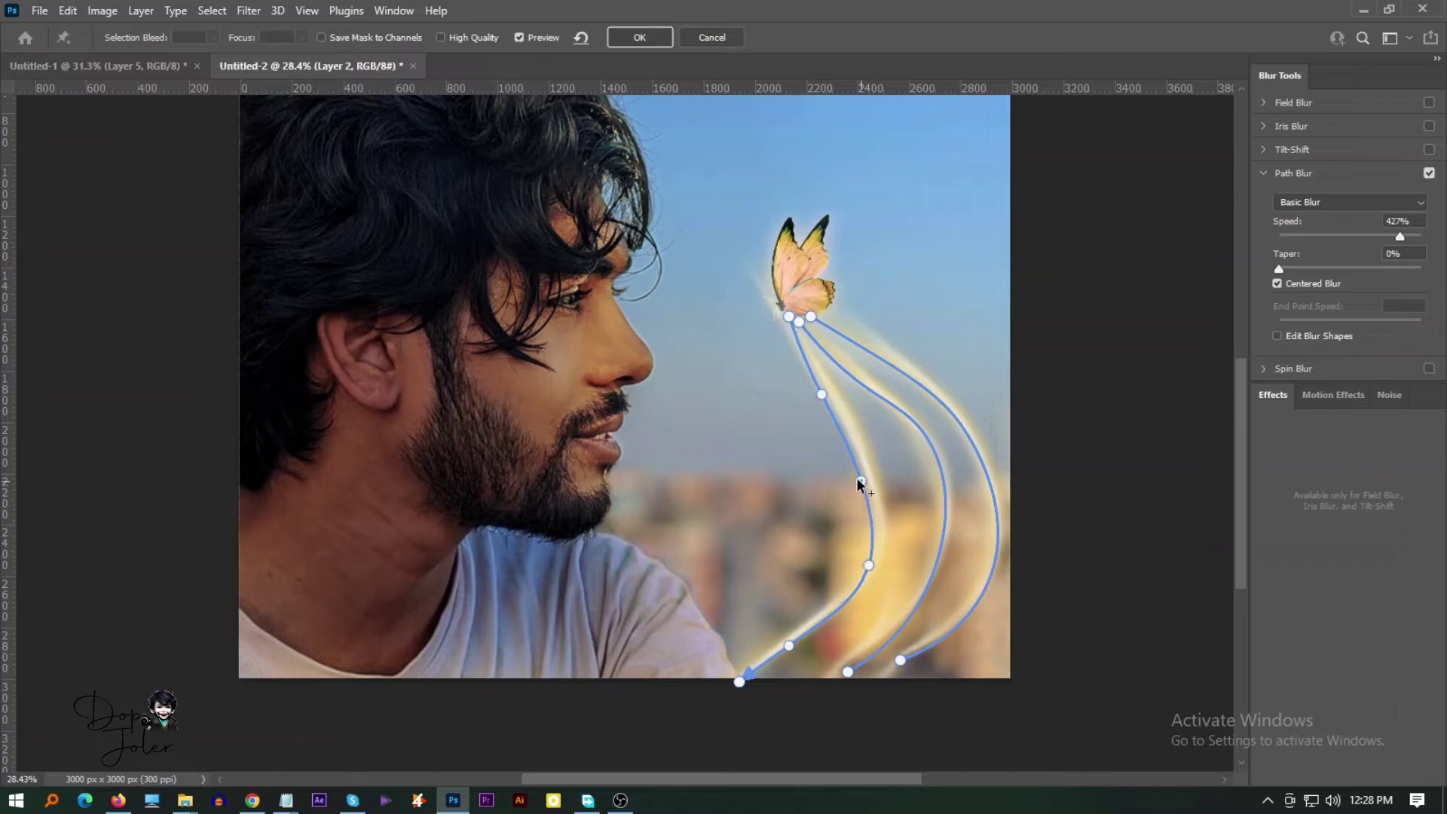
mouse_move(860, 479)
left_mouse_down()
mouse_move(899, 465)
mouse_move(918, 486)
left_mouse_up()
left_click(930, 450)
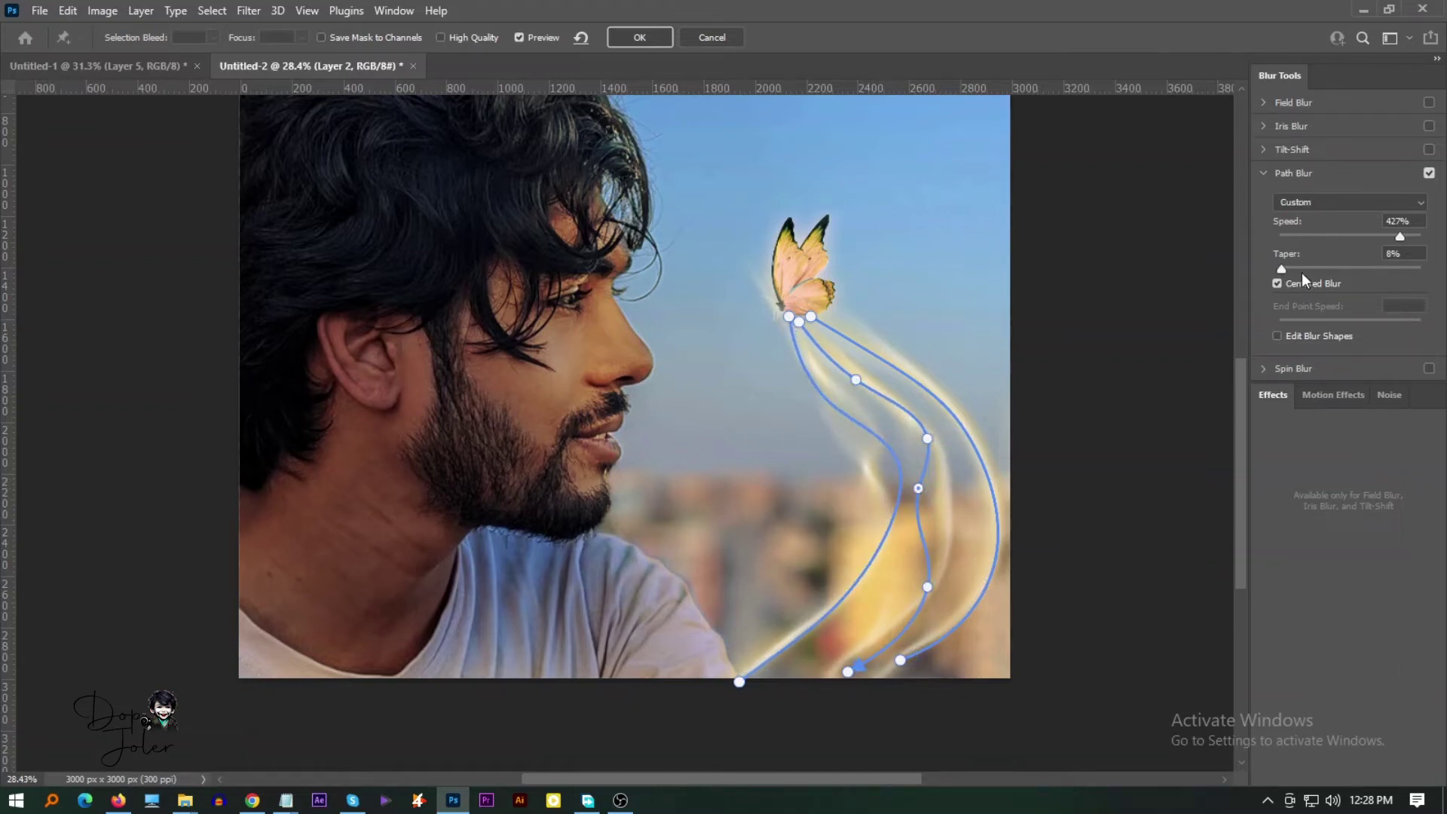
mouse_move(1301, 273)
left_mouse_down()
mouse_move(1338, 273)
mouse_move(1309, 273)
left_mouse_up()
left_click(1423, 237)
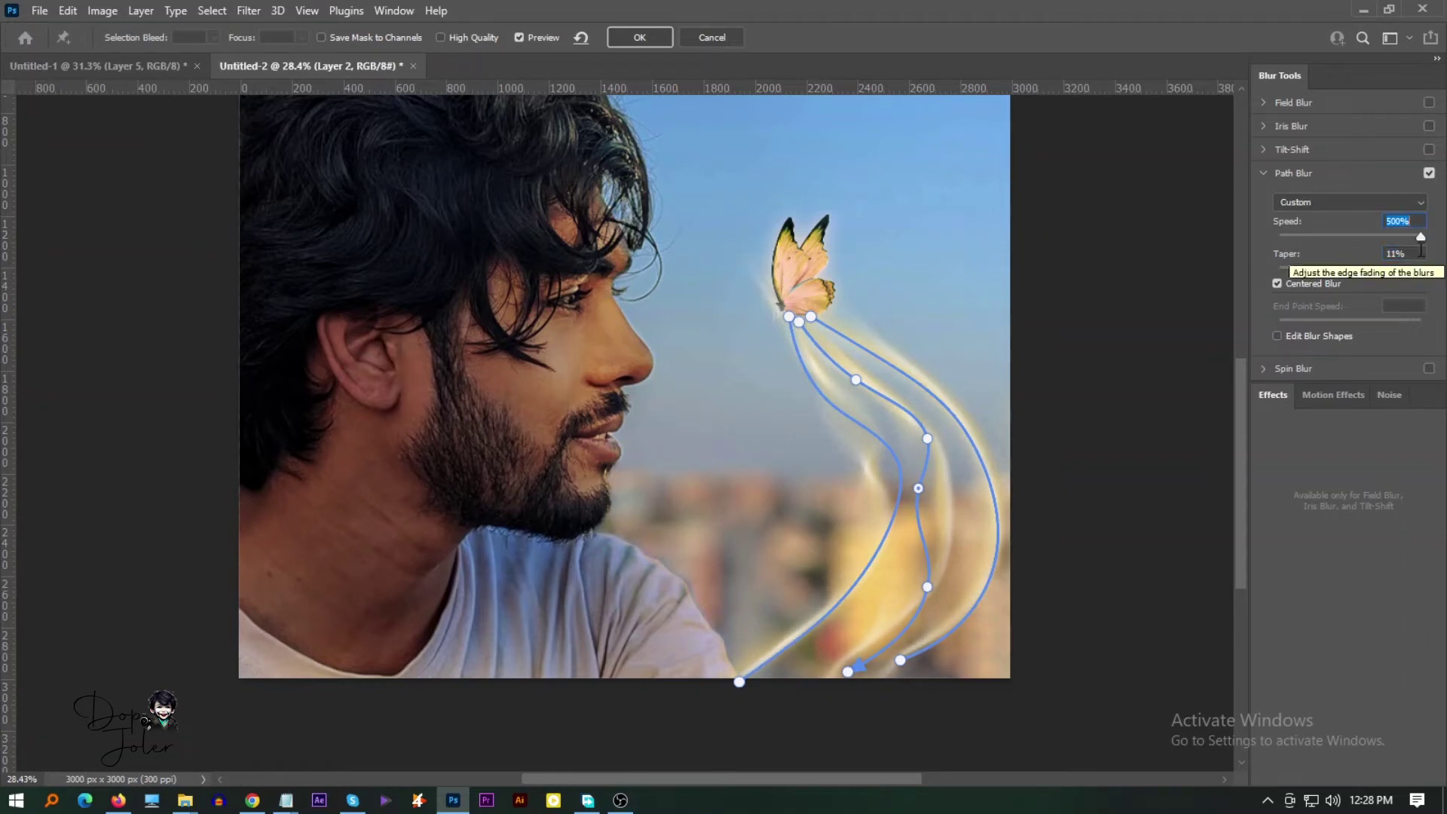
left_click(660, 39)
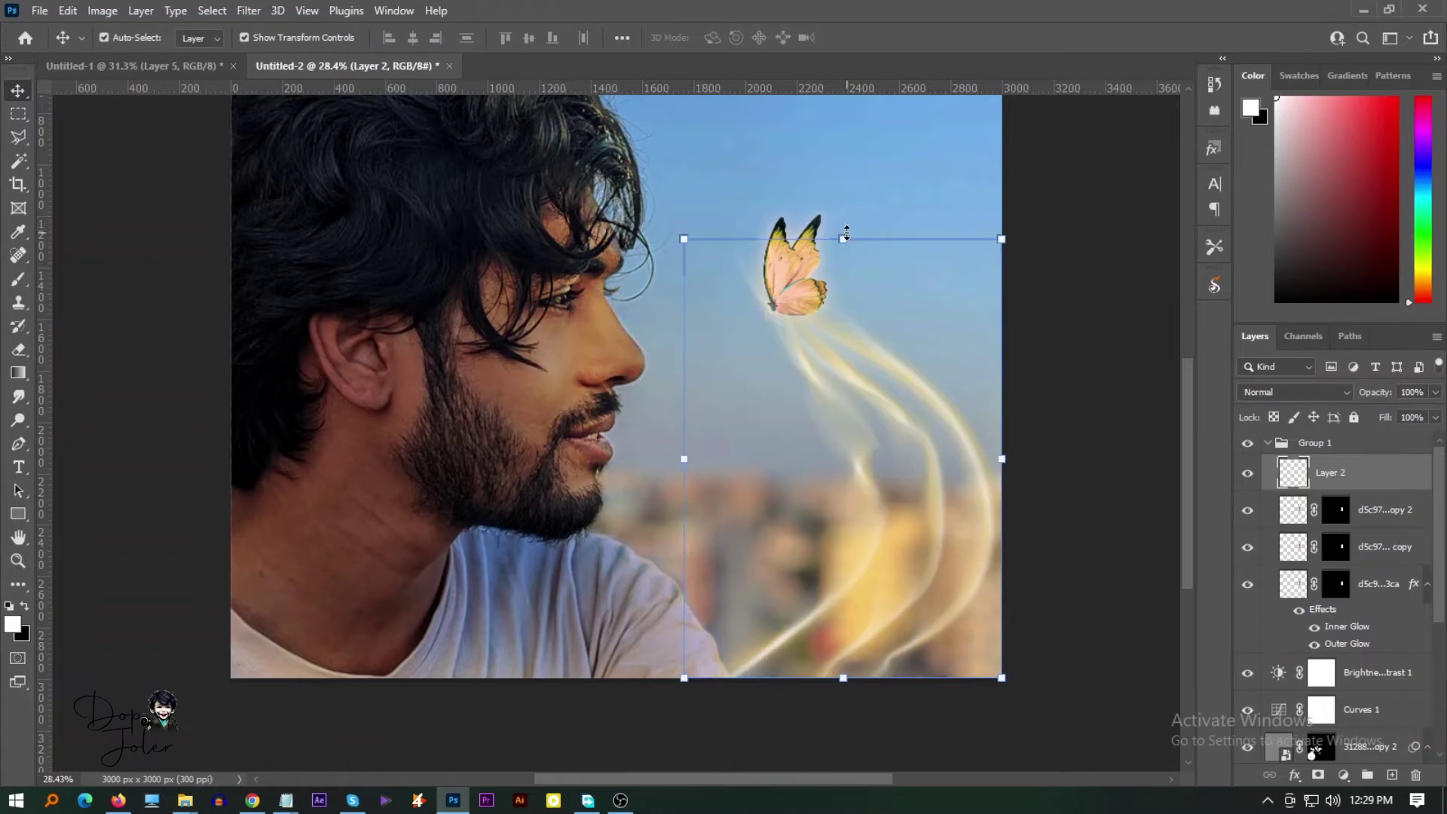
Scale the streak layer to about 93% and set the Smudge tool to 50% strength
left_click_drag(844, 238, 843, 267)
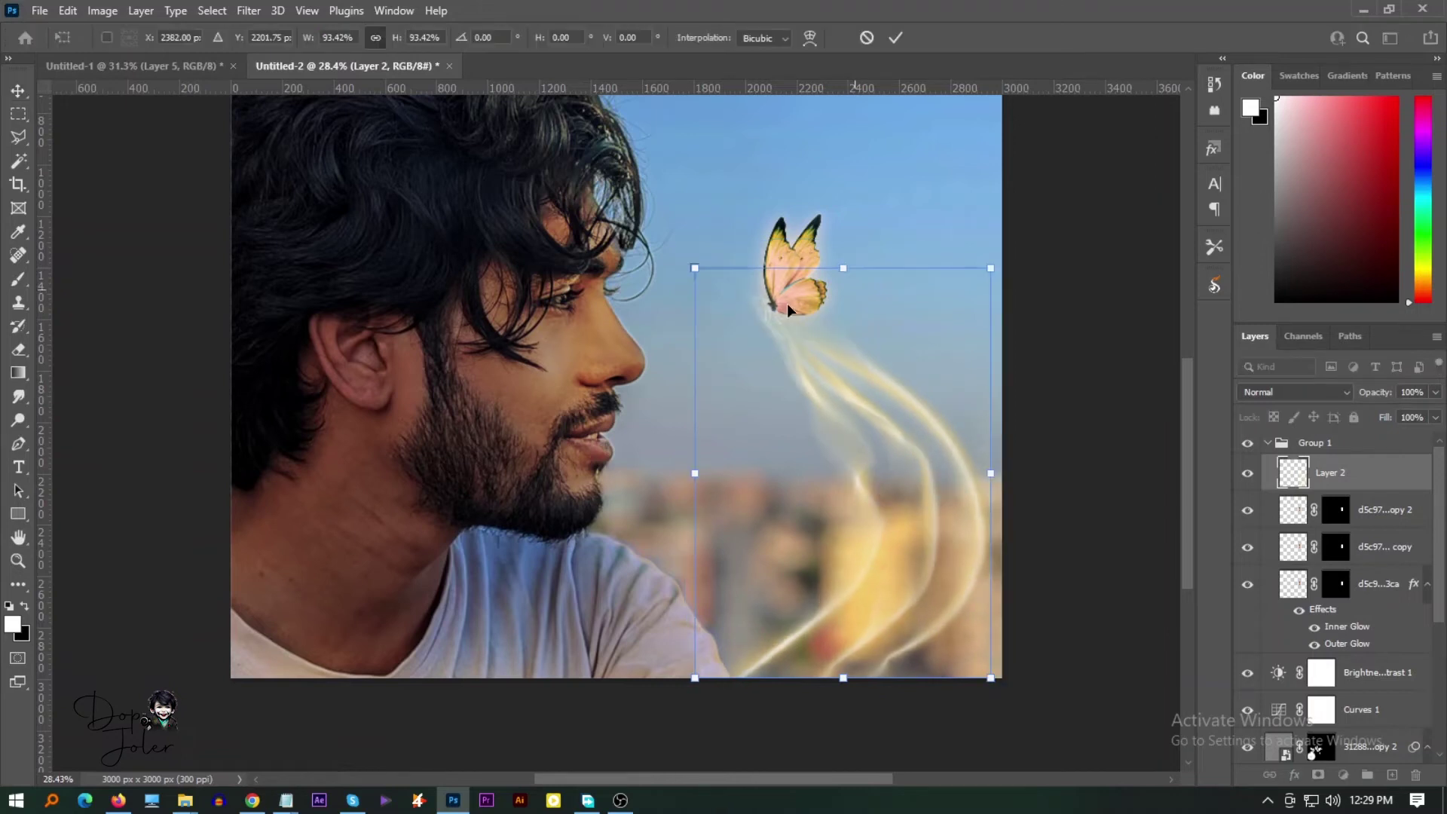
left_click(15, 400)
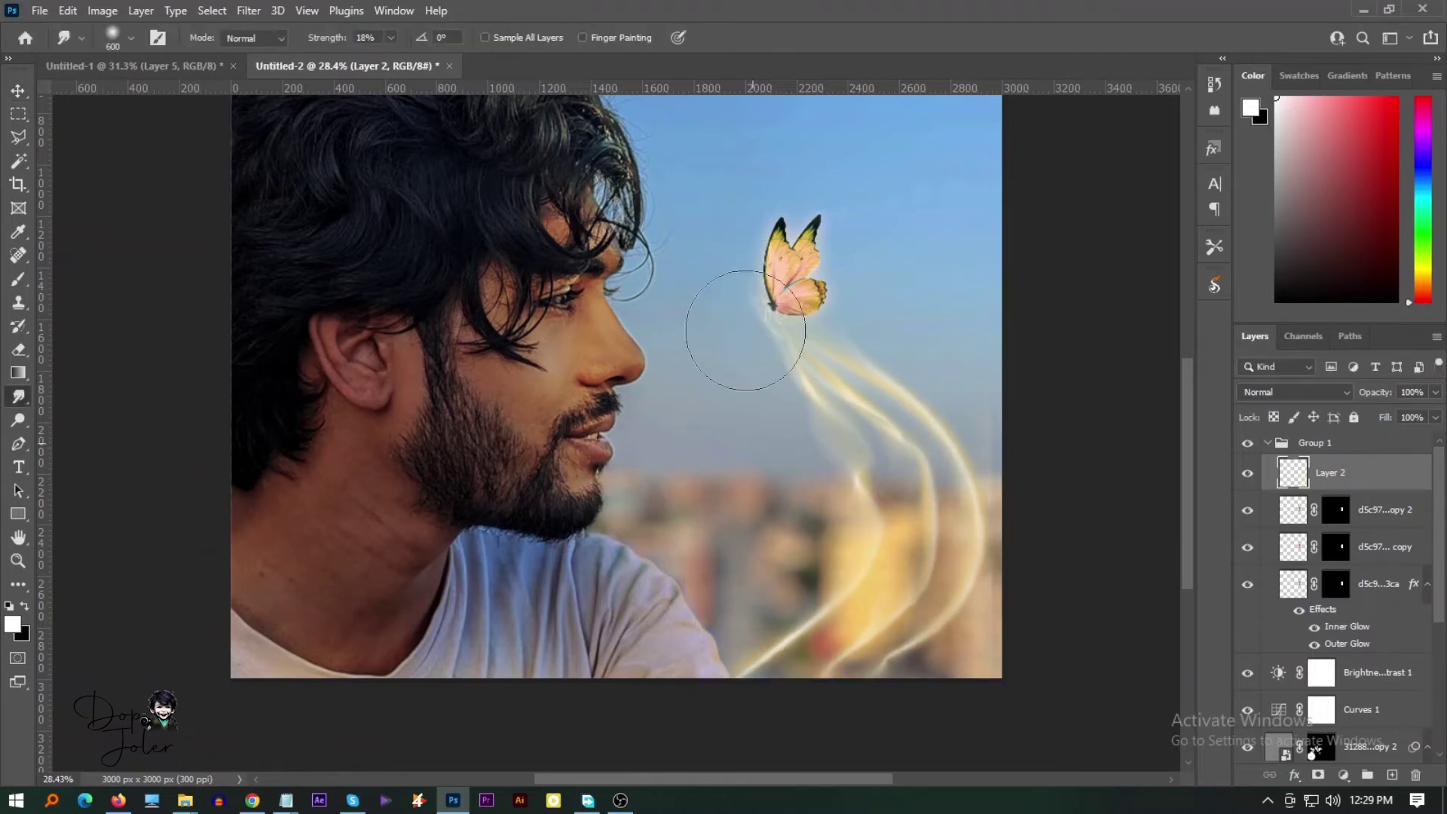
mouse_move(745, 331)
left_mouse_down()
mouse_move(749, 362)
mouse_move(816, 447)
left_mouse_up()
key("v")
left_click(19, 397)
left_click(364, 38)
type("50")
key("Return")
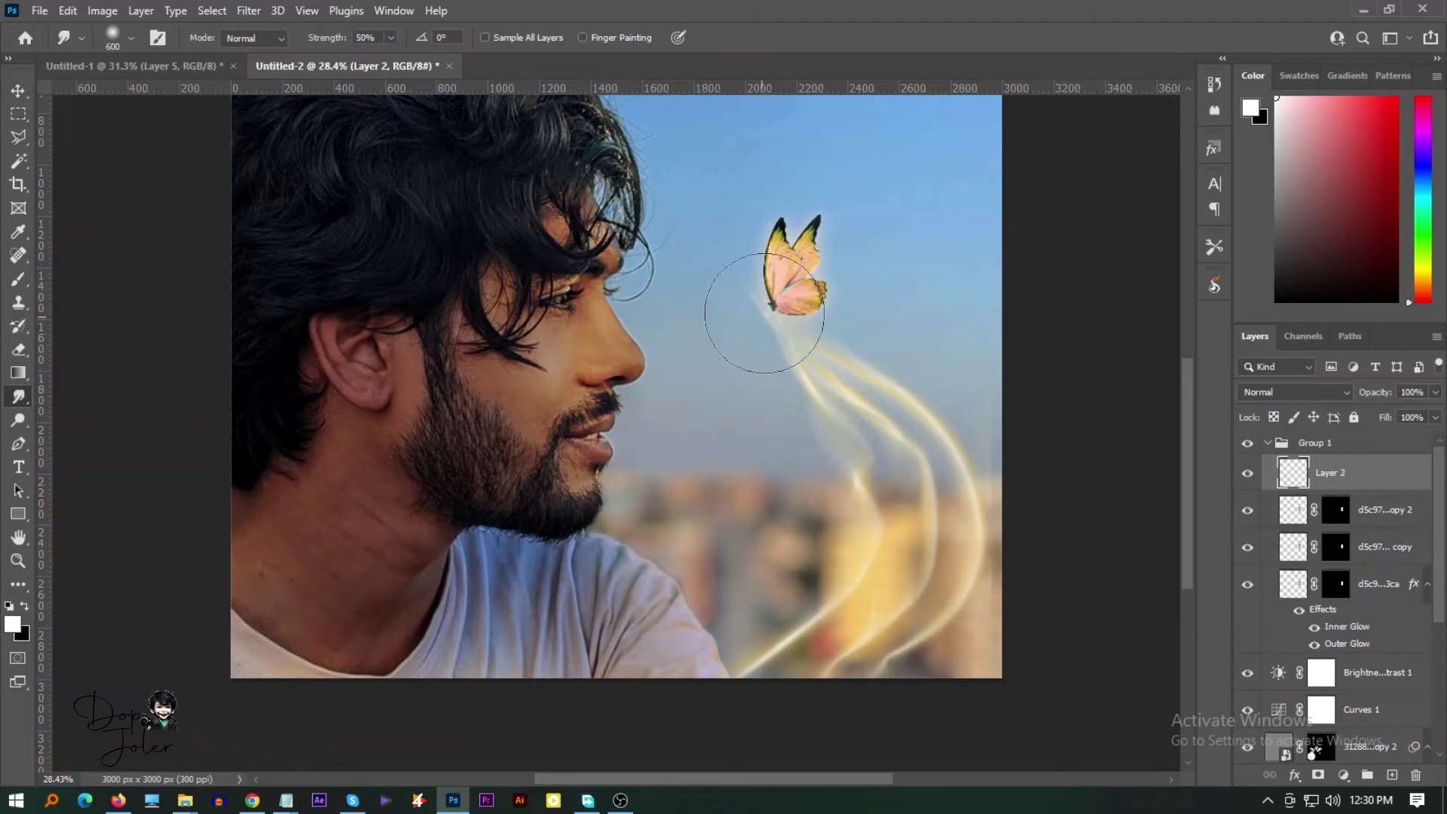
Smudge the streaks into wavy strands blending up into the butterfly, with a hook at lower right
left_click_drag(764, 313, 806, 309)
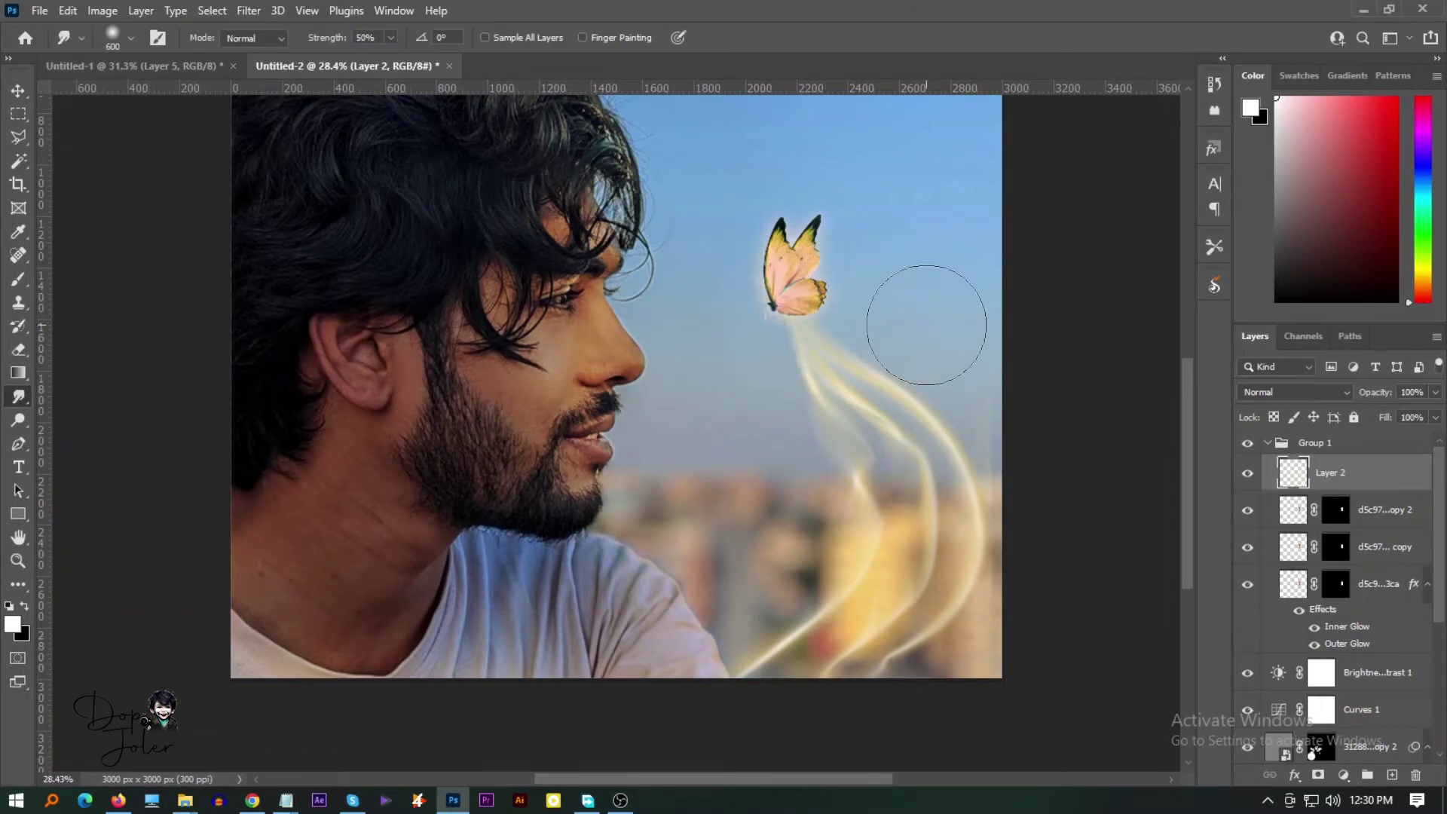
key("bracketleft")
key("bracketleft")
key("bracketleft")
mouse_move(780, 337)
left_mouse_down()
mouse_move(857, 527)
mouse_move(948, 575)
mouse_move(840, 339)
mouse_move(856, 525)
mouse_move(872, 533)
mouse_move(814, 381)
mouse_move(851, 458)
mouse_move(908, 520)
left_mouse_up()
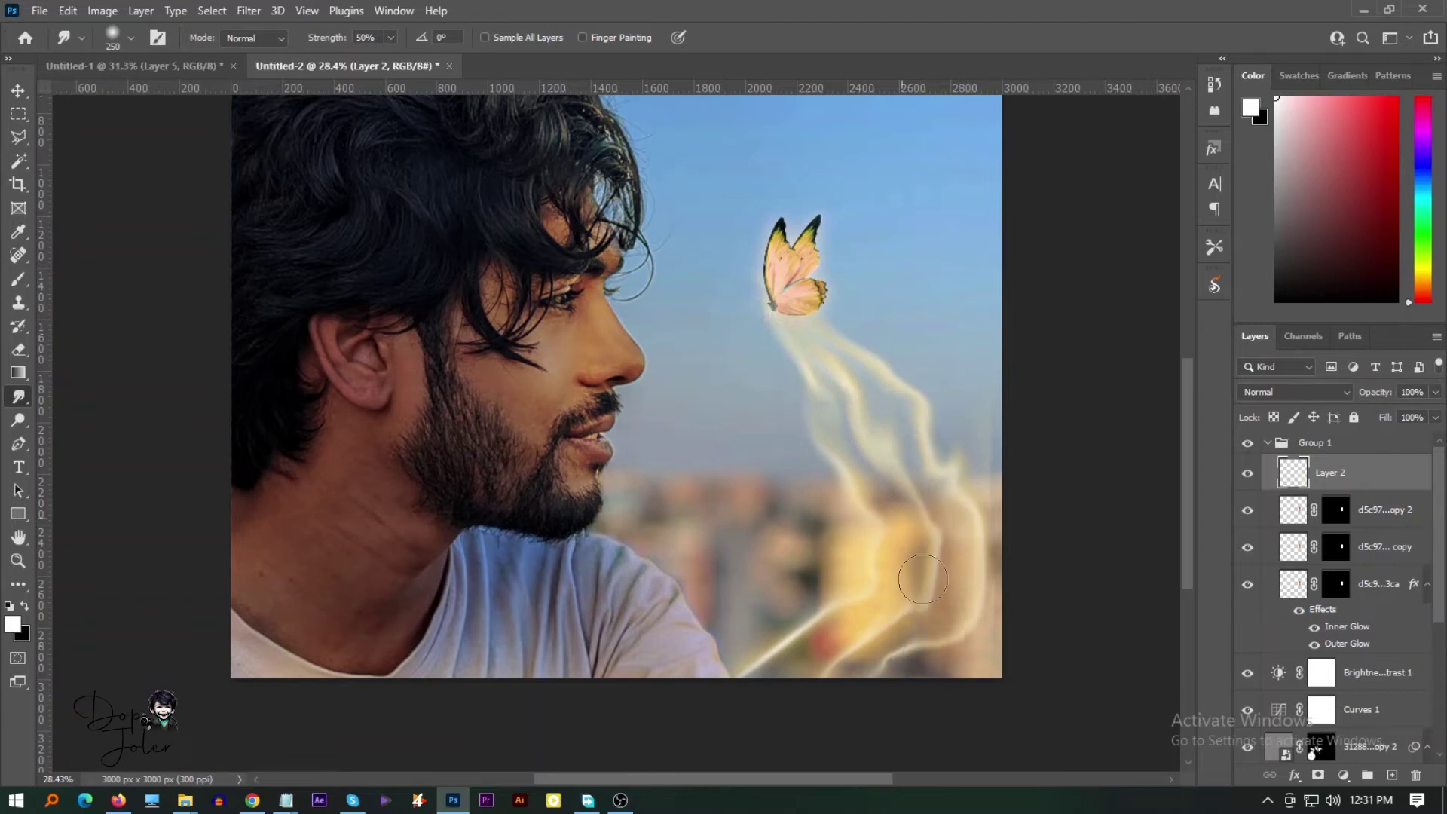
mouse_move(942, 636)
left_mouse_down()
mouse_move(915, 604)
mouse_move(905, 520)
mouse_move(934, 558)
mouse_move(946, 482)
mouse_move(972, 603)
left_mouse_up()
mouse_move(843, 688)
left_mouse_down()
mouse_move(862, 675)
mouse_move(799, 648)
mouse_move(844, 663)
mouse_move(830, 697)
mouse_move(882, 644)
mouse_move(799, 626)
mouse_move(746, 711)
mouse_move(812, 665)
left_mouse_up()
Duplicate the streak layer and set the copy to Overlay at 86% opacity
key("v")
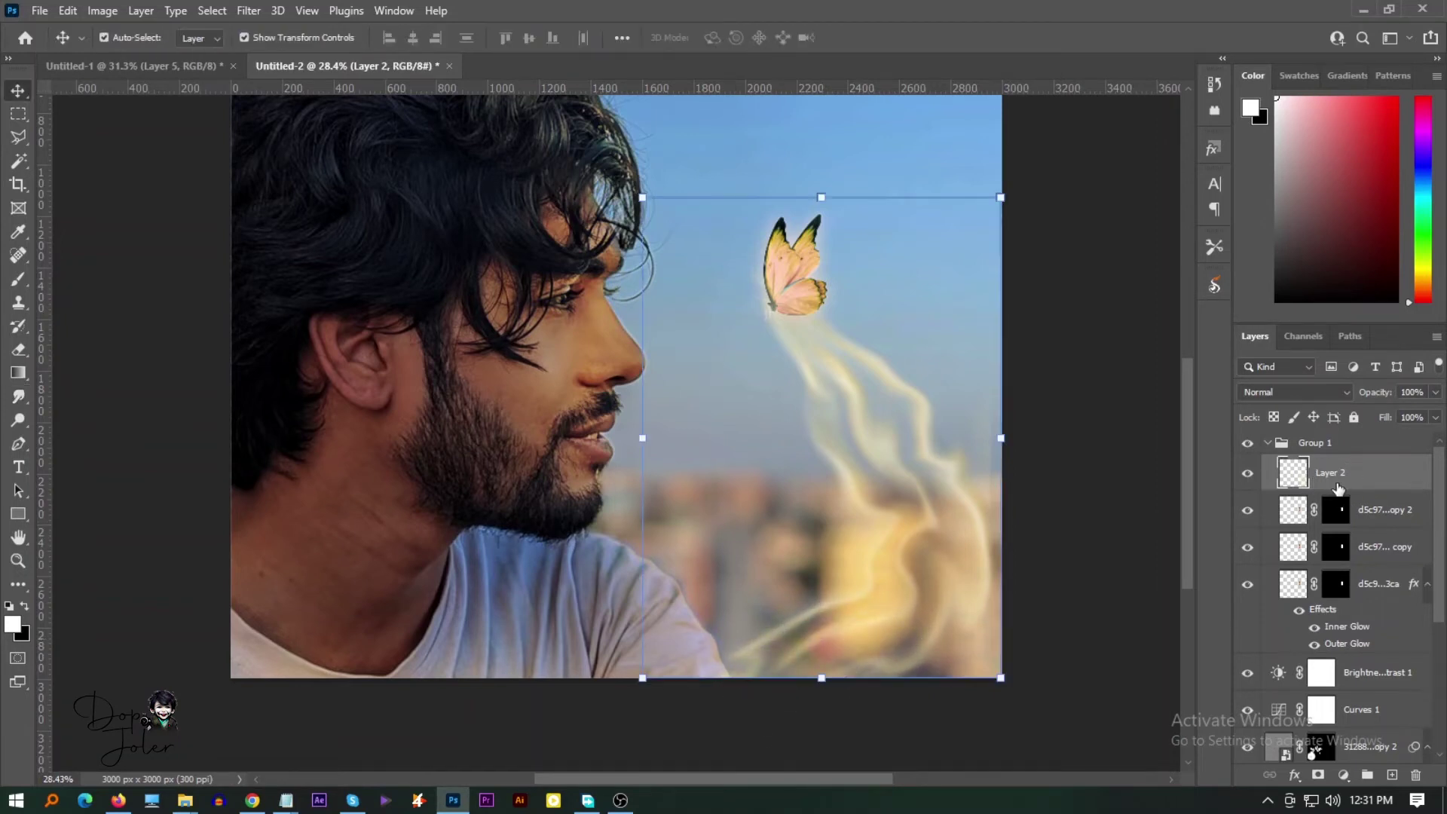
key("ctrl+j")
left_click(1295, 391)
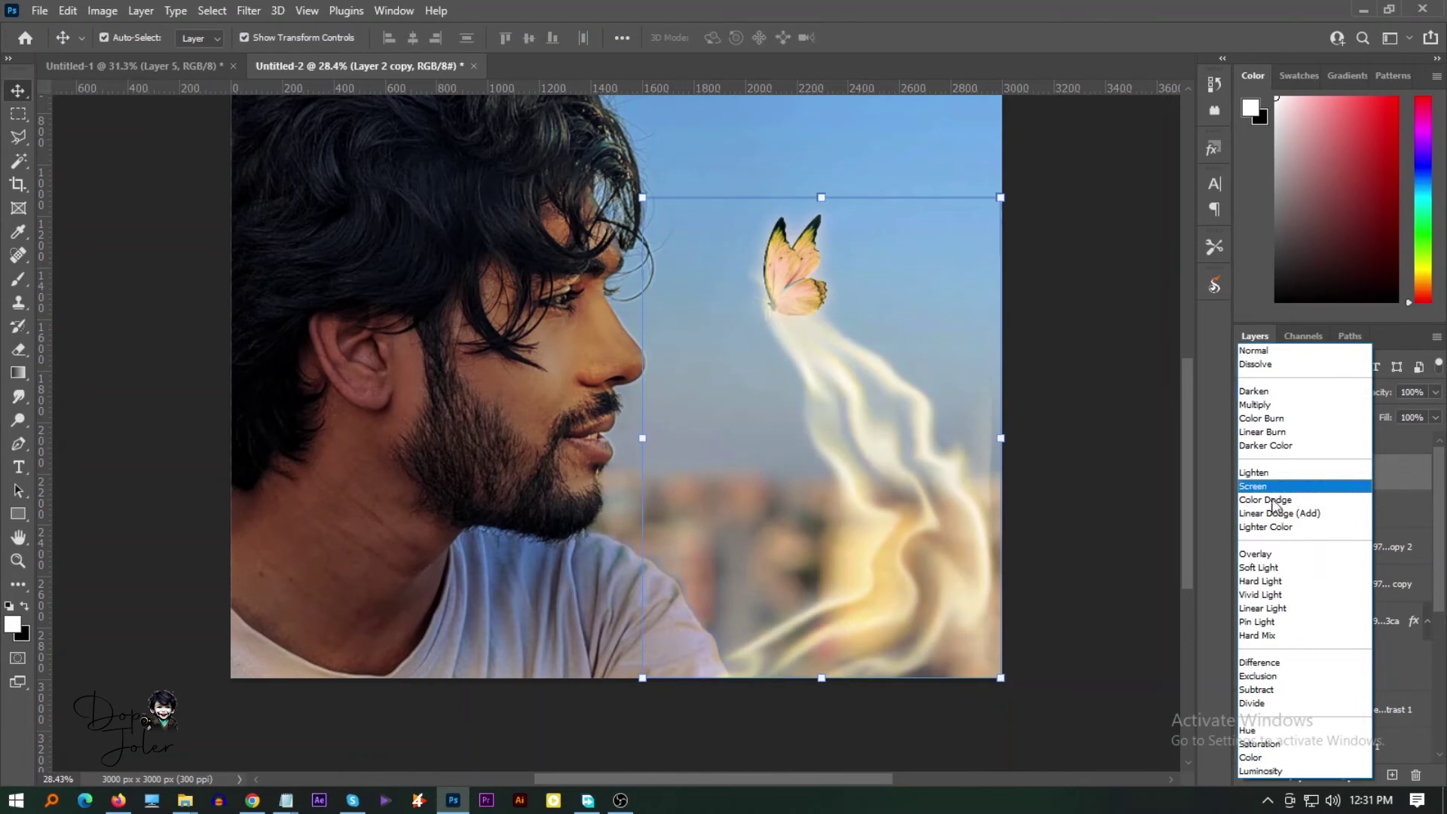
left_click(1271, 558)
type("86")
key("Return")
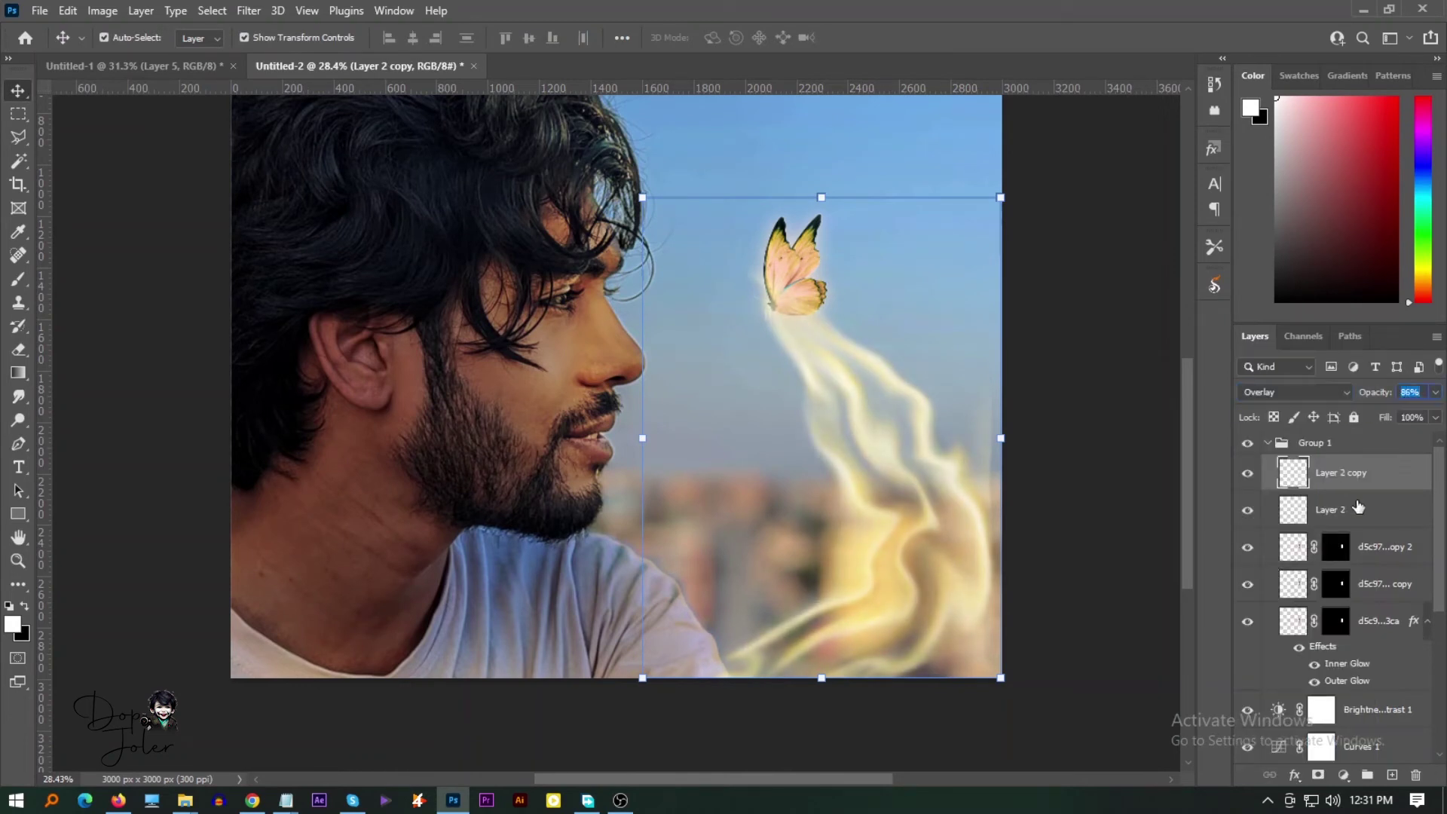
Lower the original Layer 2's opacity to about 50%
left_click(1349, 511)
type("50")
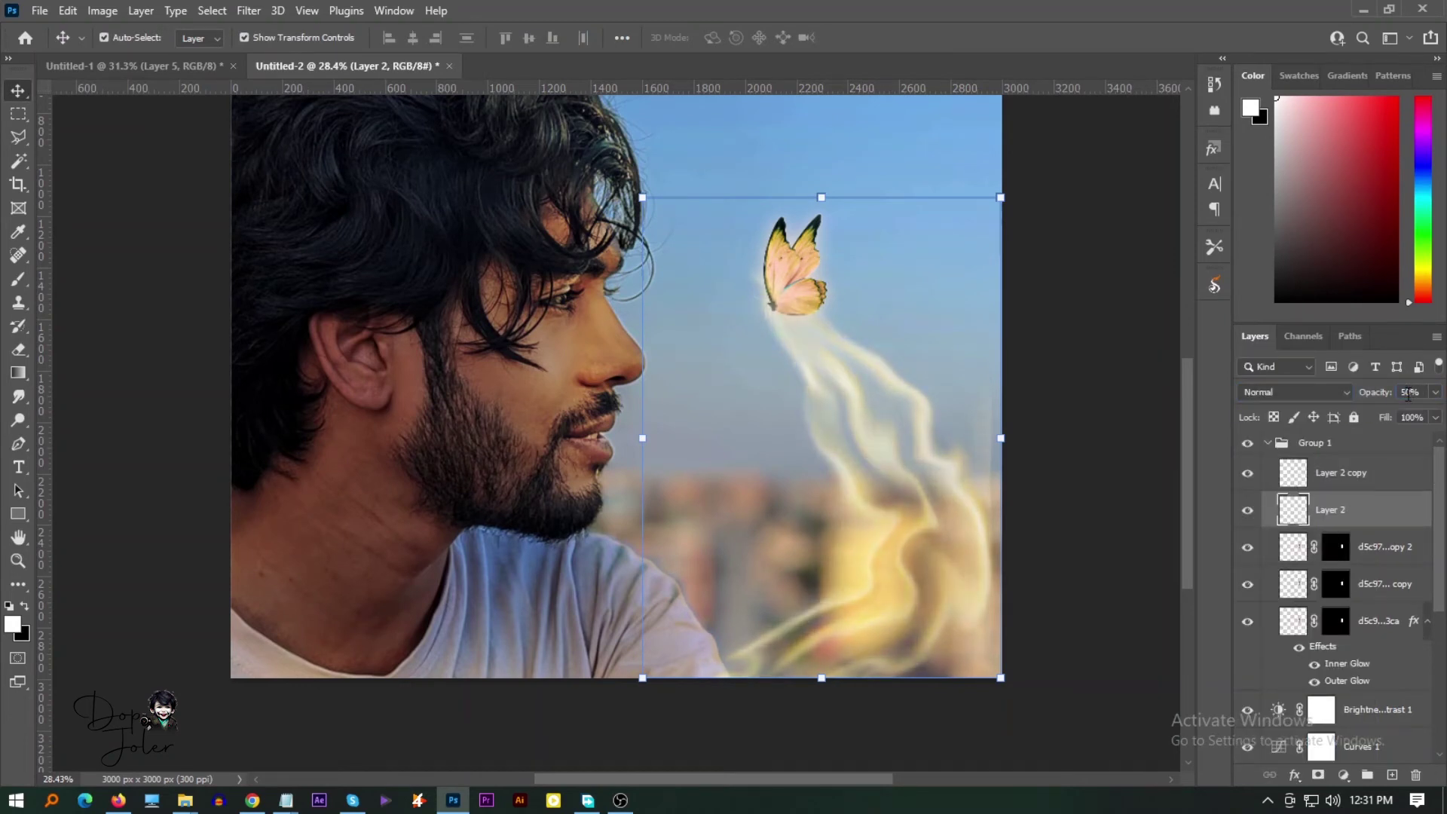
key("Return")
left_click(1357, 473)
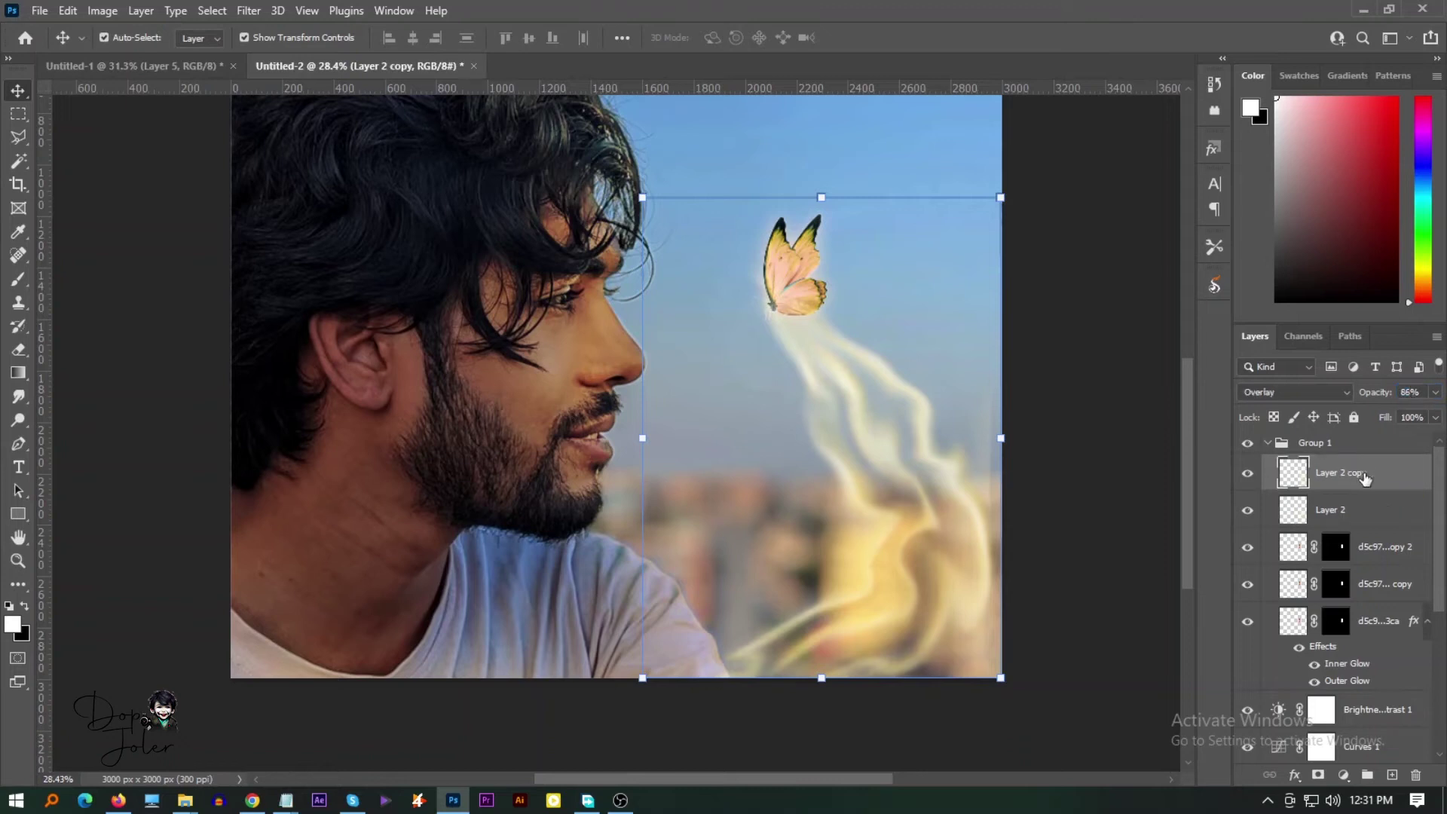
On a new layer, paint a pale-yellow glow along the shirt's bottom edge
left_click(1392, 775)
key("b")
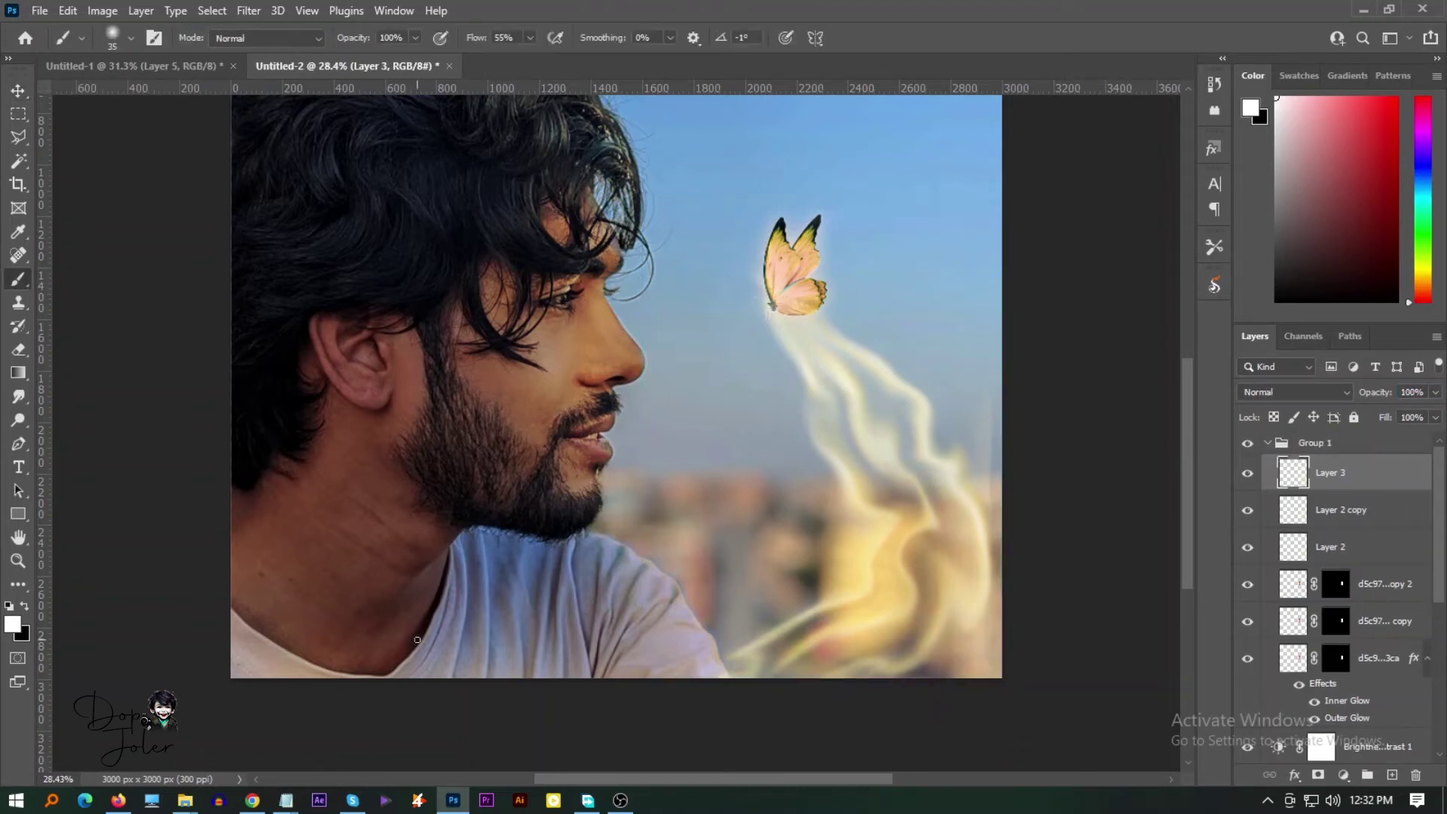
left_click(871, 571, "alt")
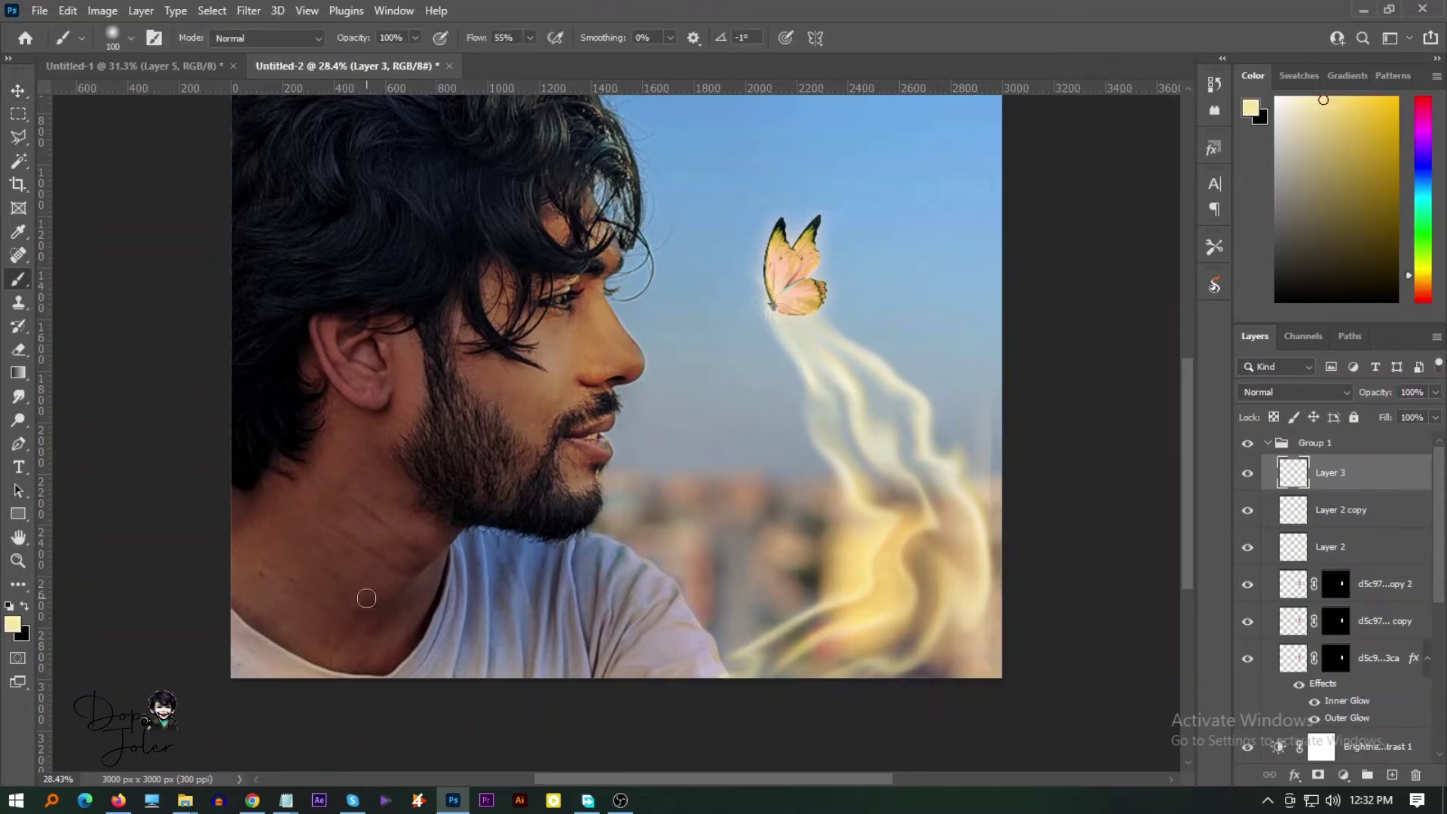
key("bracketright")
left_click_drag(241, 641, 773, 637)
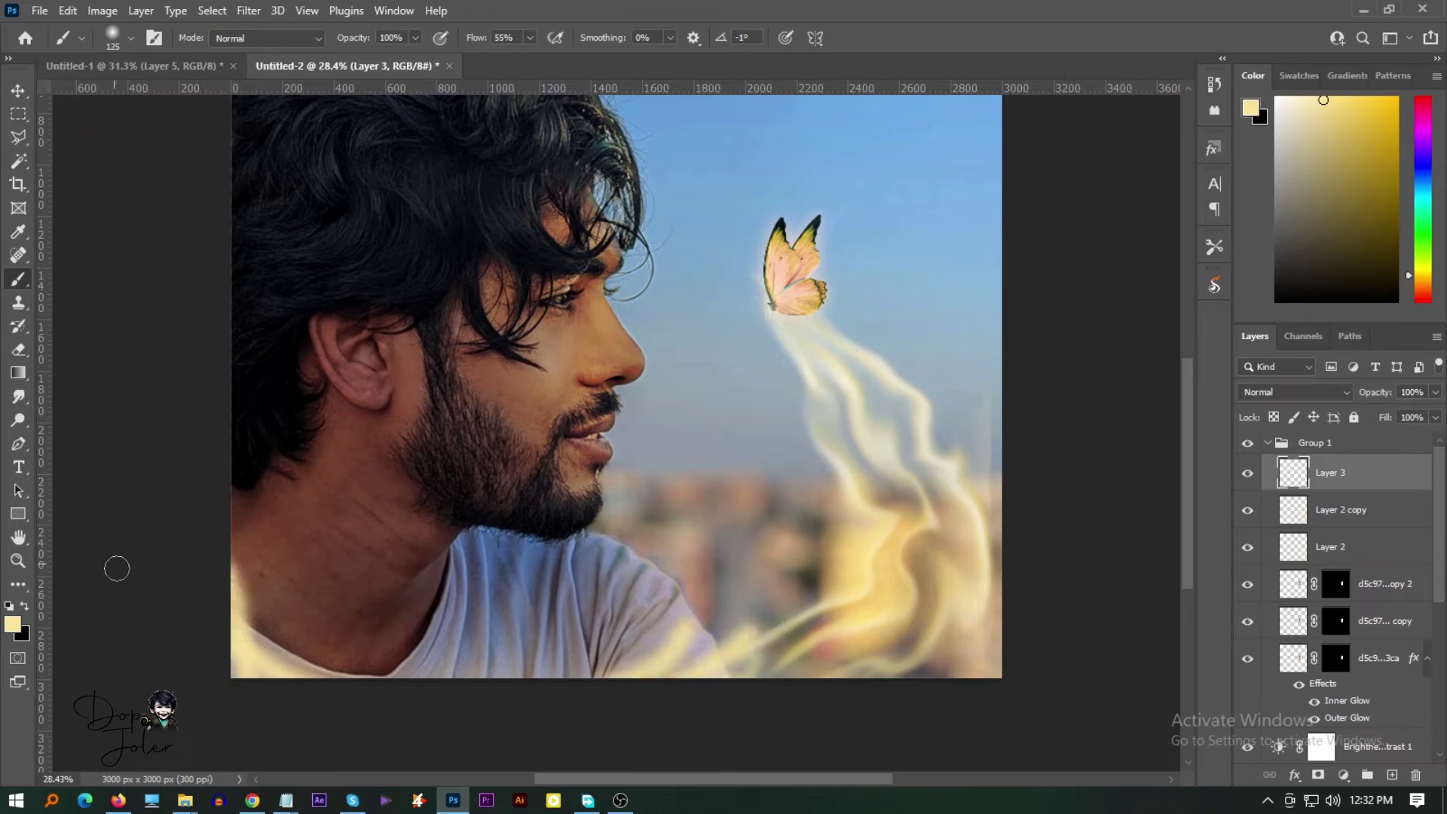
mouse_move(241, 644)
left_mouse_down()
mouse_move(369, 667)
mouse_move(817, 584)
left_mouse_up()
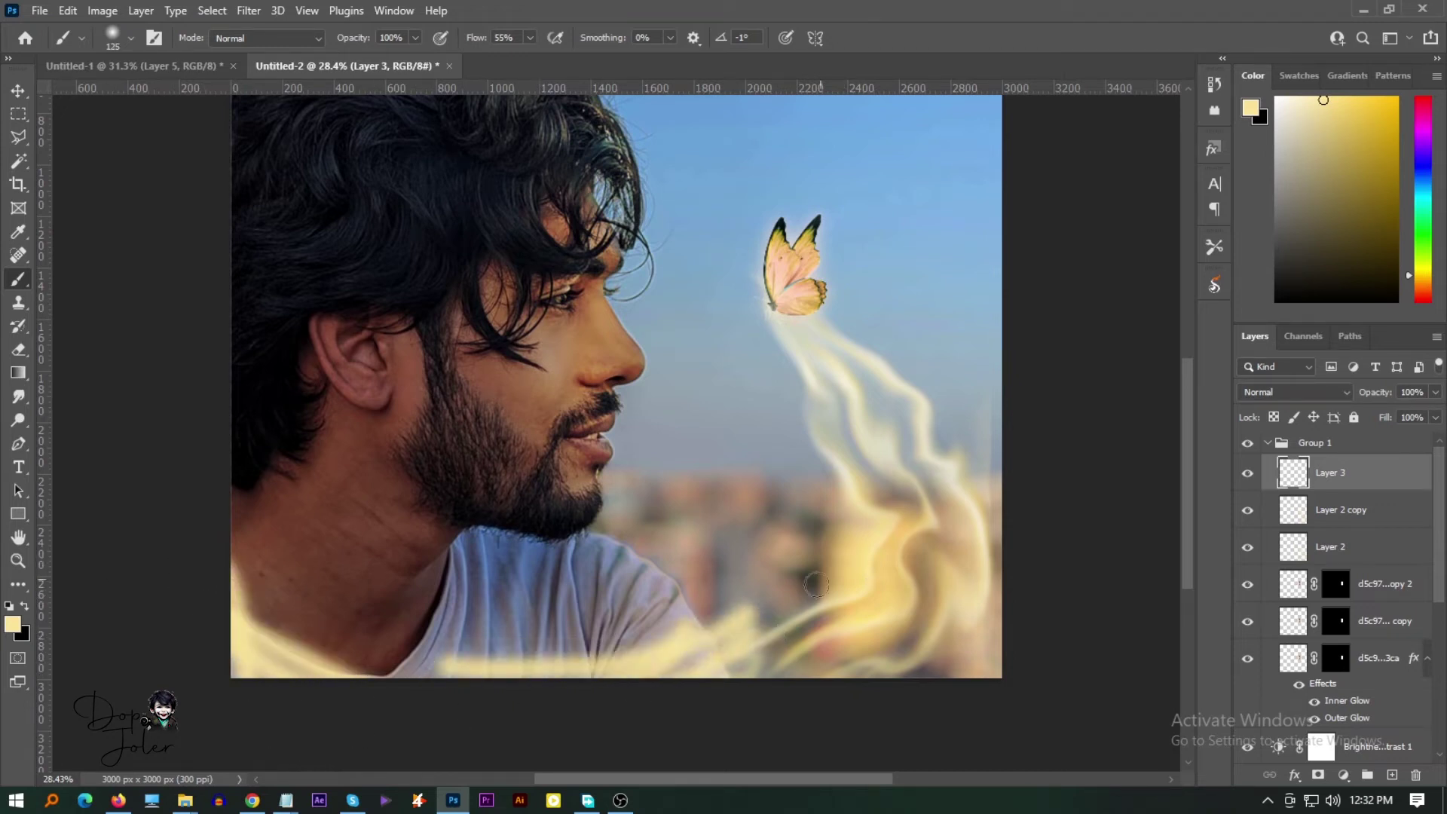
Paint a brighter white glow with a smaller brush along the shirt edge
left_click(9, 606)
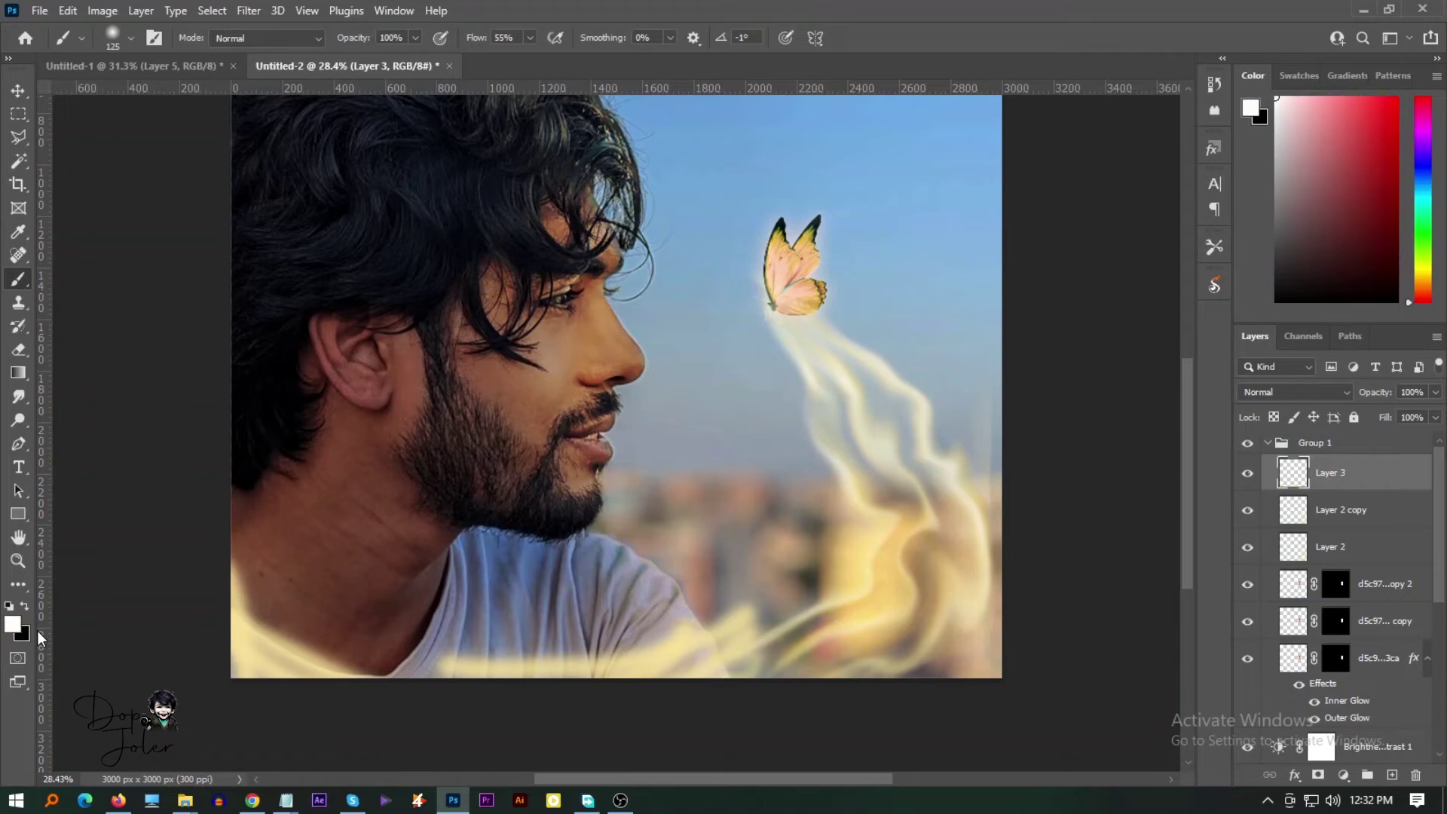
key("bracketleft")
key("bracketleft")
key("bracketleft")
left_click_drag(230, 573, 294, 671)
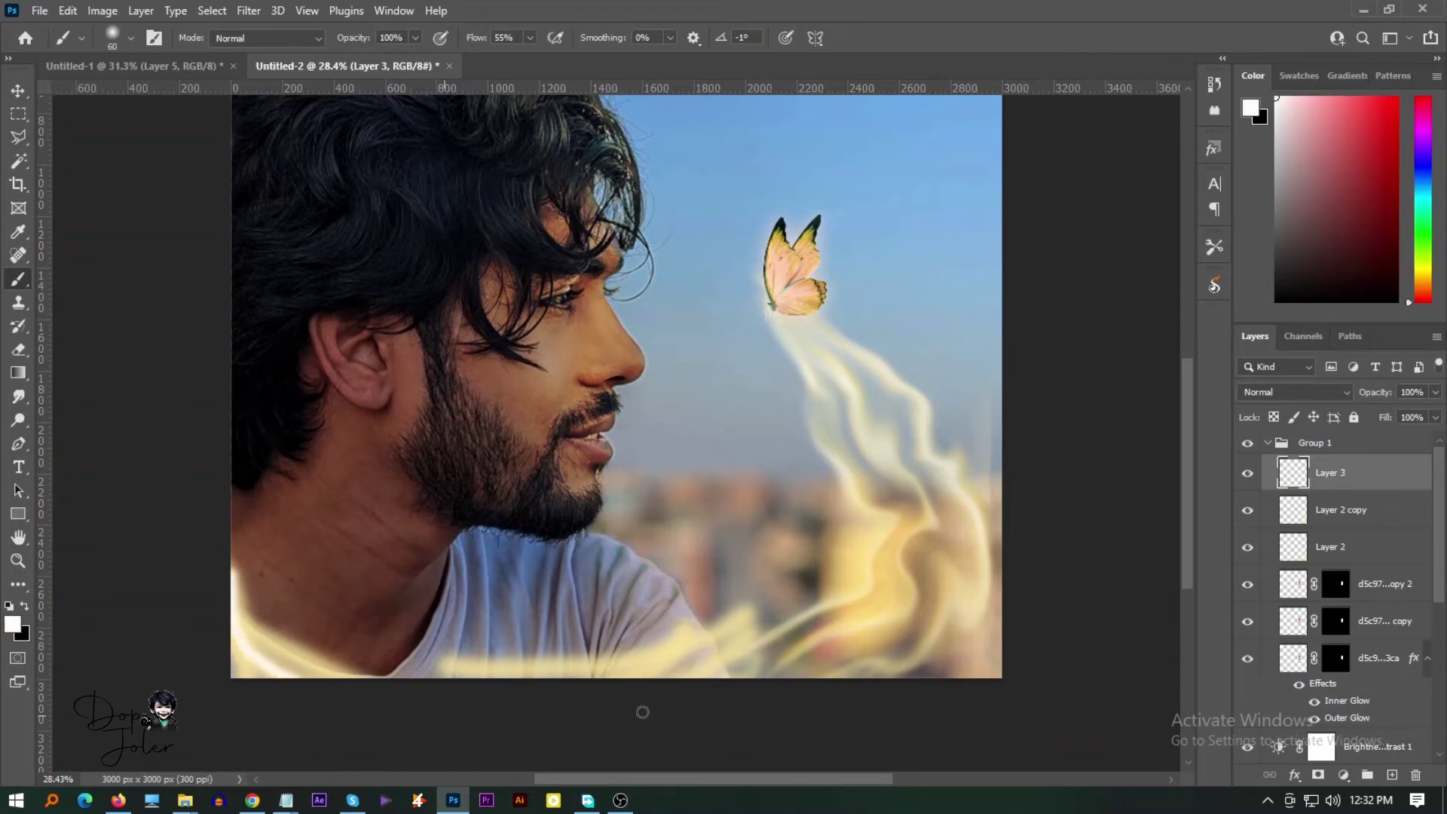
mouse_move(642, 712)
left_mouse_down()
mouse_move(482, 703)
mouse_move(267, 631)
mouse_move(447, 708)
left_mouse_up()
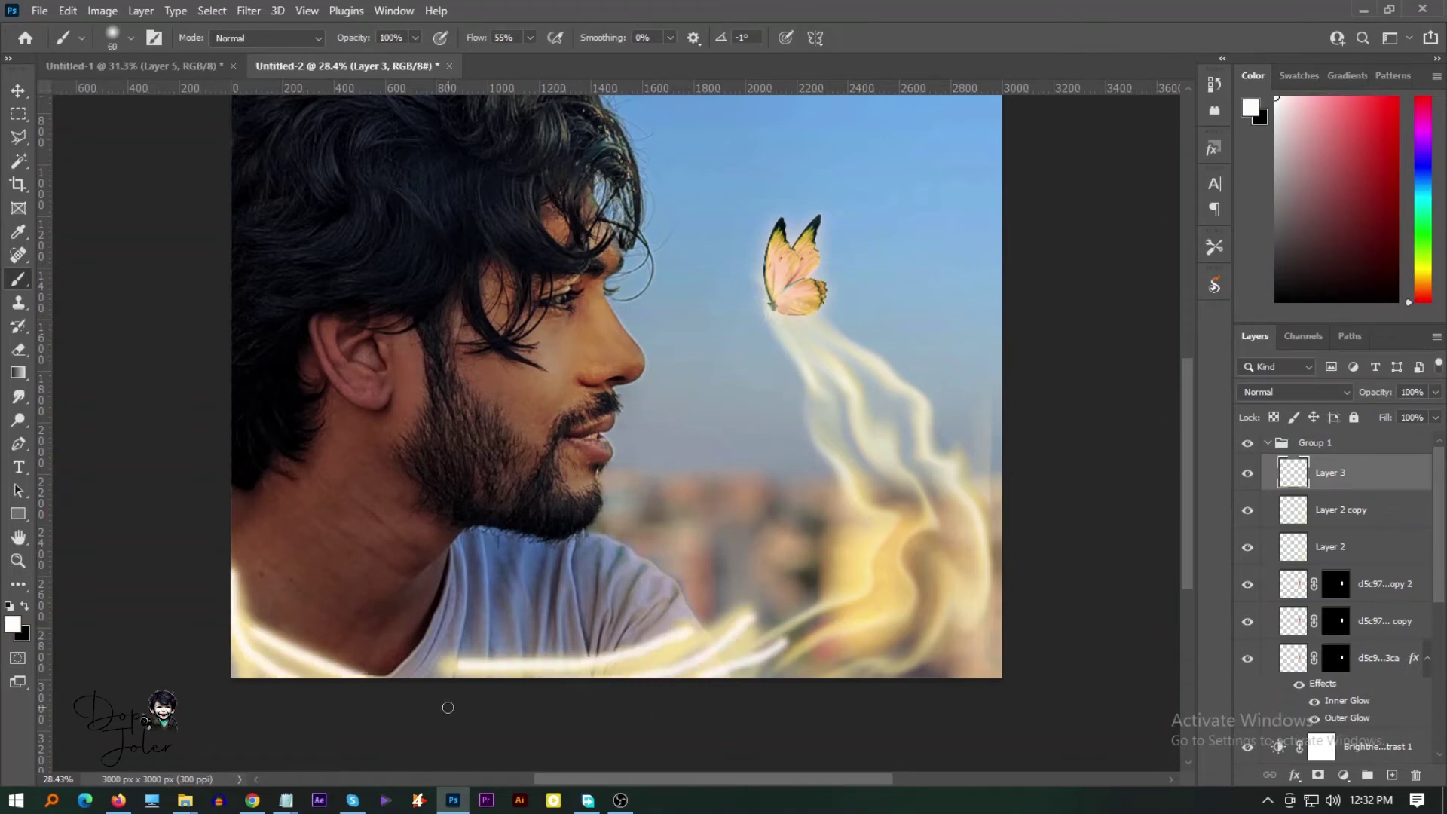
left_click(249, 11)
In Path Blur, draw curved blur paths across the shirt along the bottom streaks
left_click(513, 305)
left_click(240, 579)
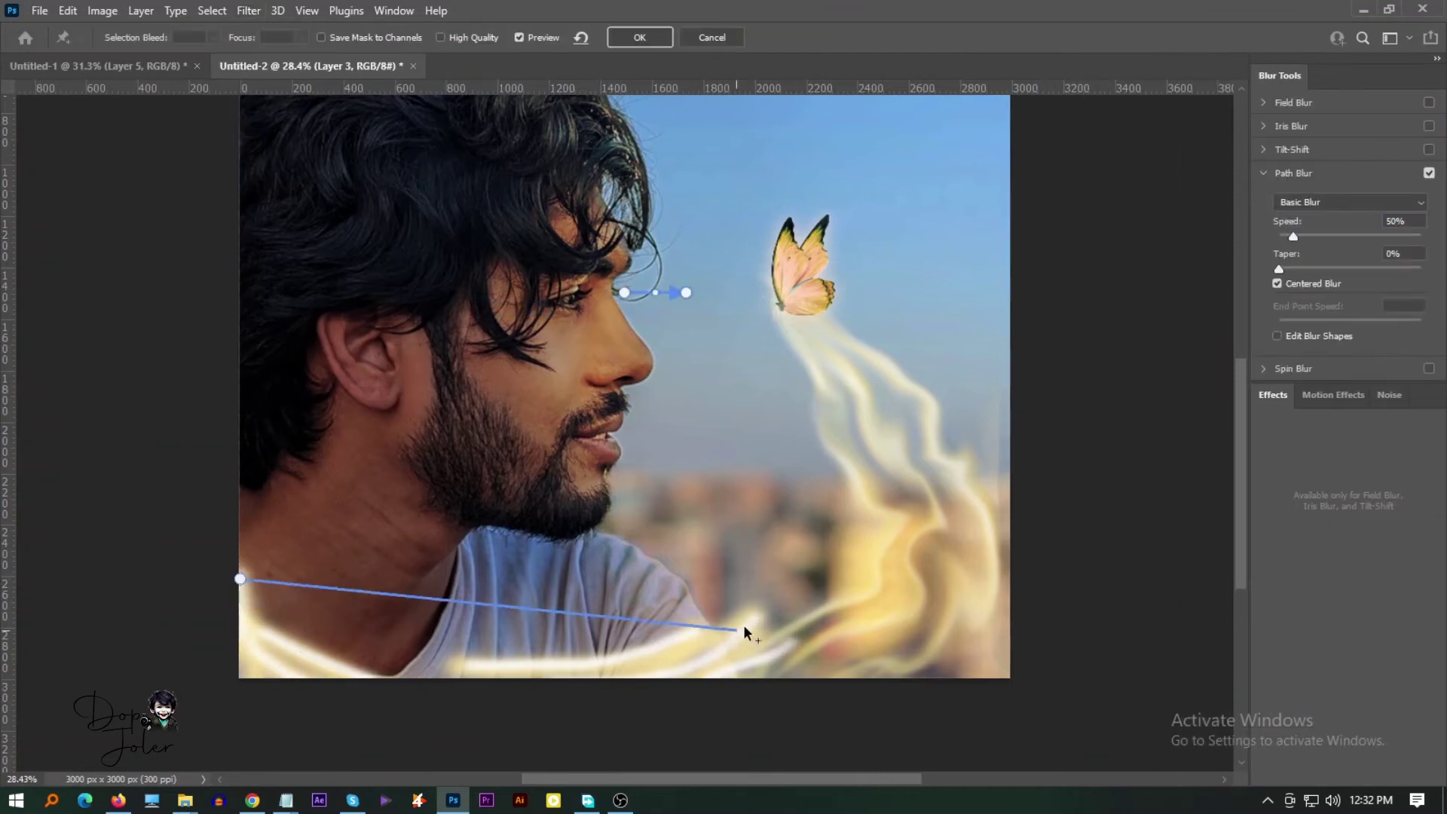
double_click(755, 617)
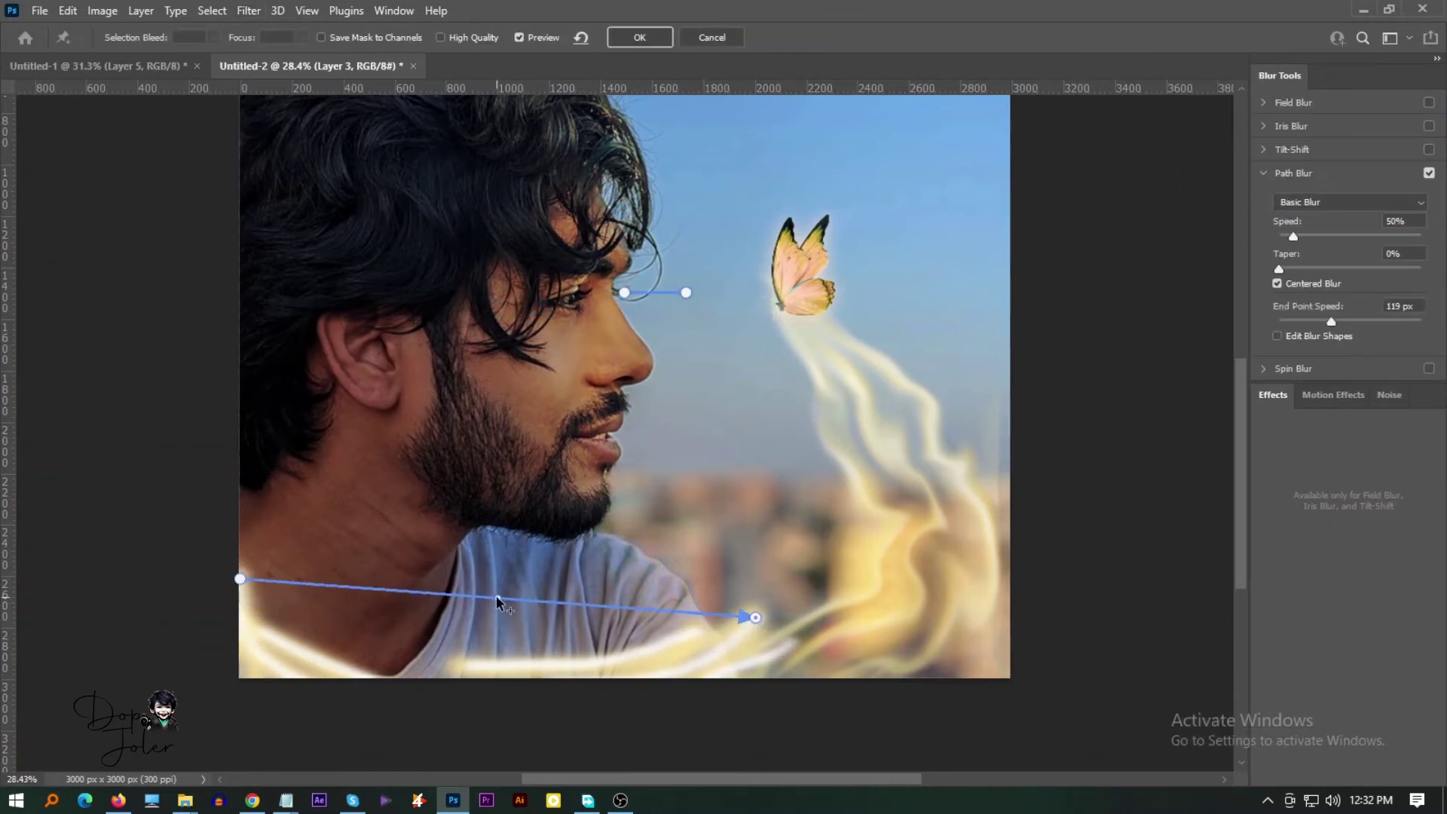
left_click_drag(497, 601, 463, 688)
left_click_drag(686, 293, 797, 658)
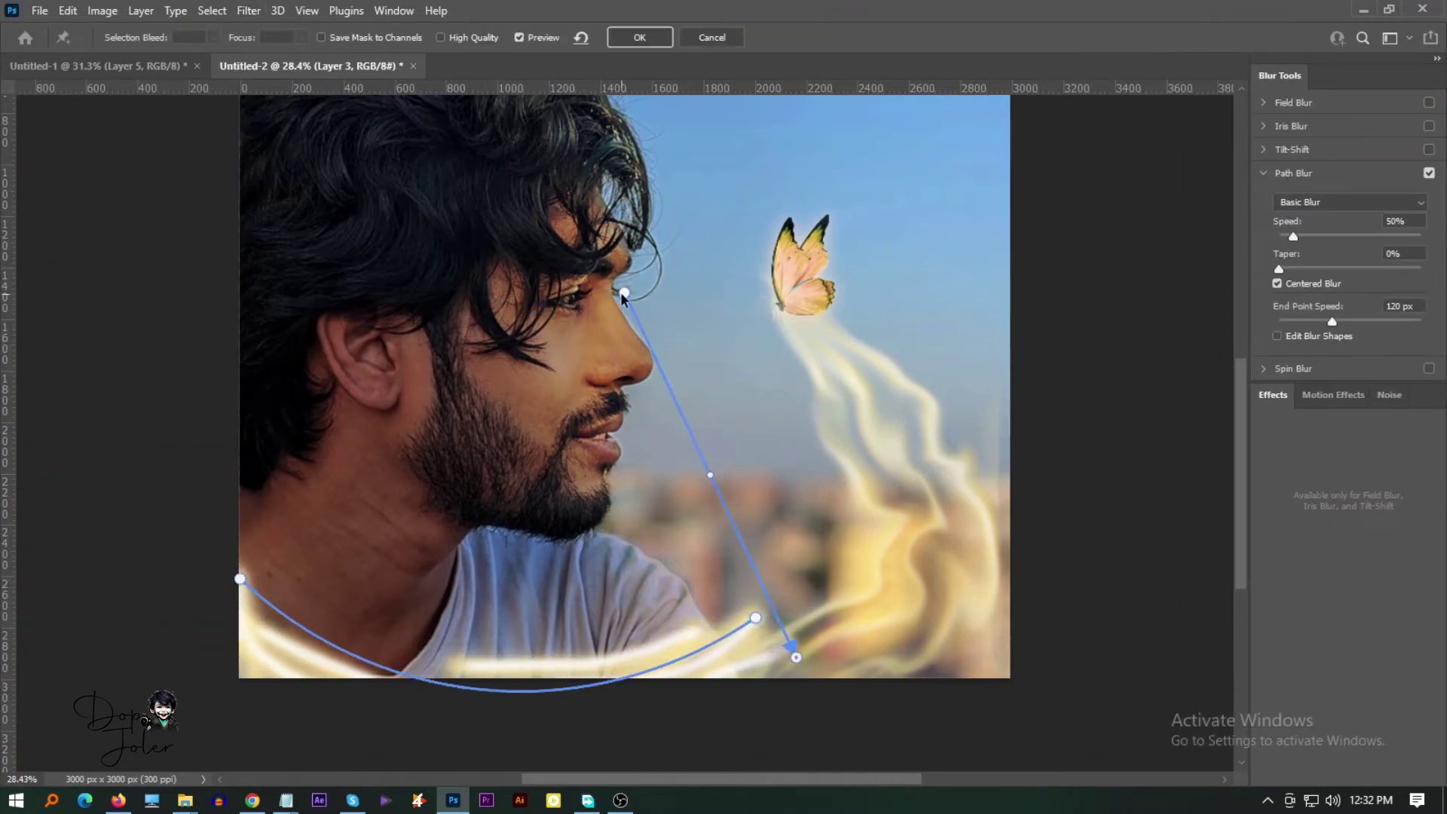
mouse_move(625, 293)
left_mouse_down()
mouse_move(352, 620)
mouse_move(243, 632)
left_mouse_up()
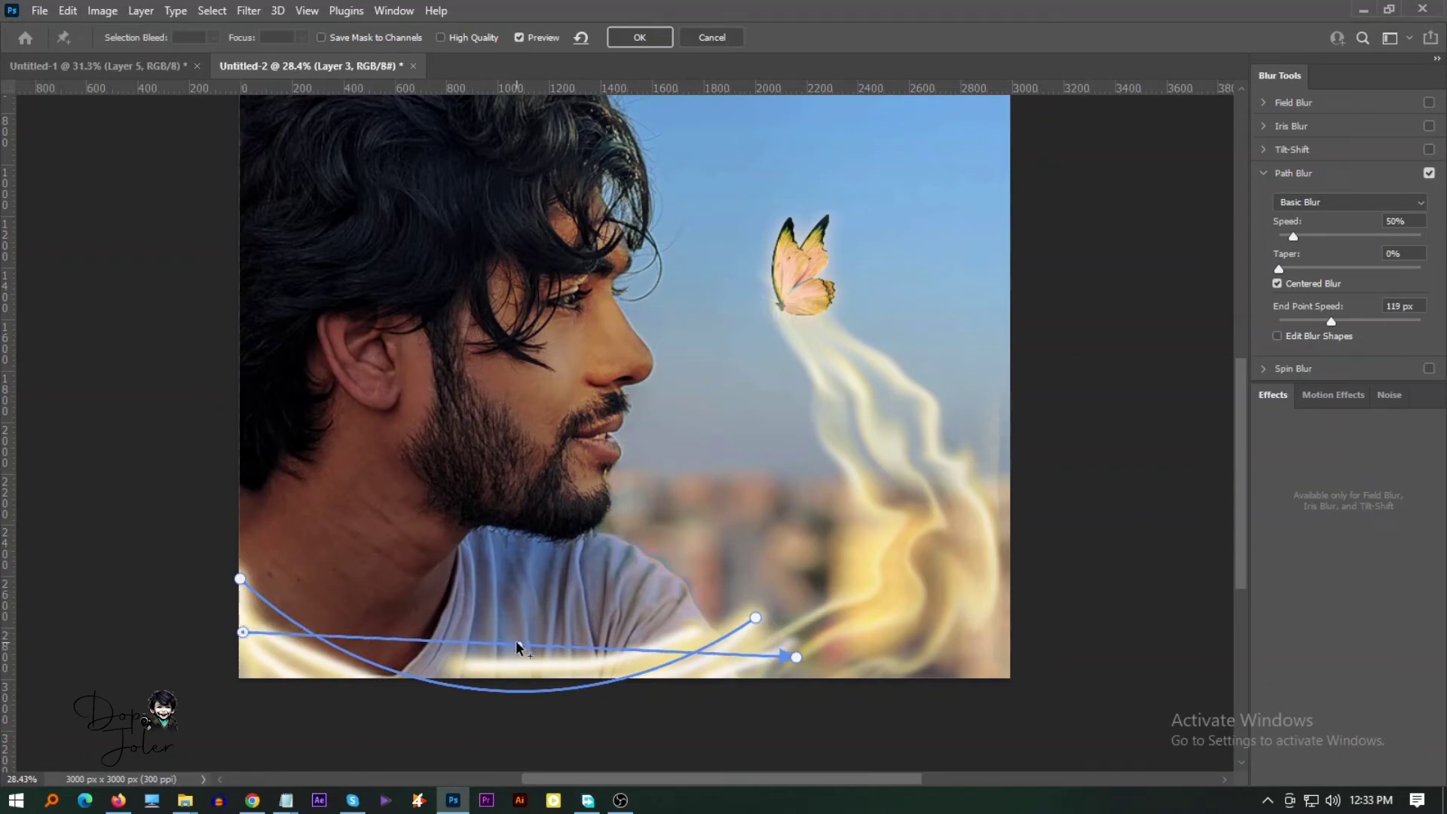
left_click_drag(517, 646, 505, 733)
left_click(465, 663)
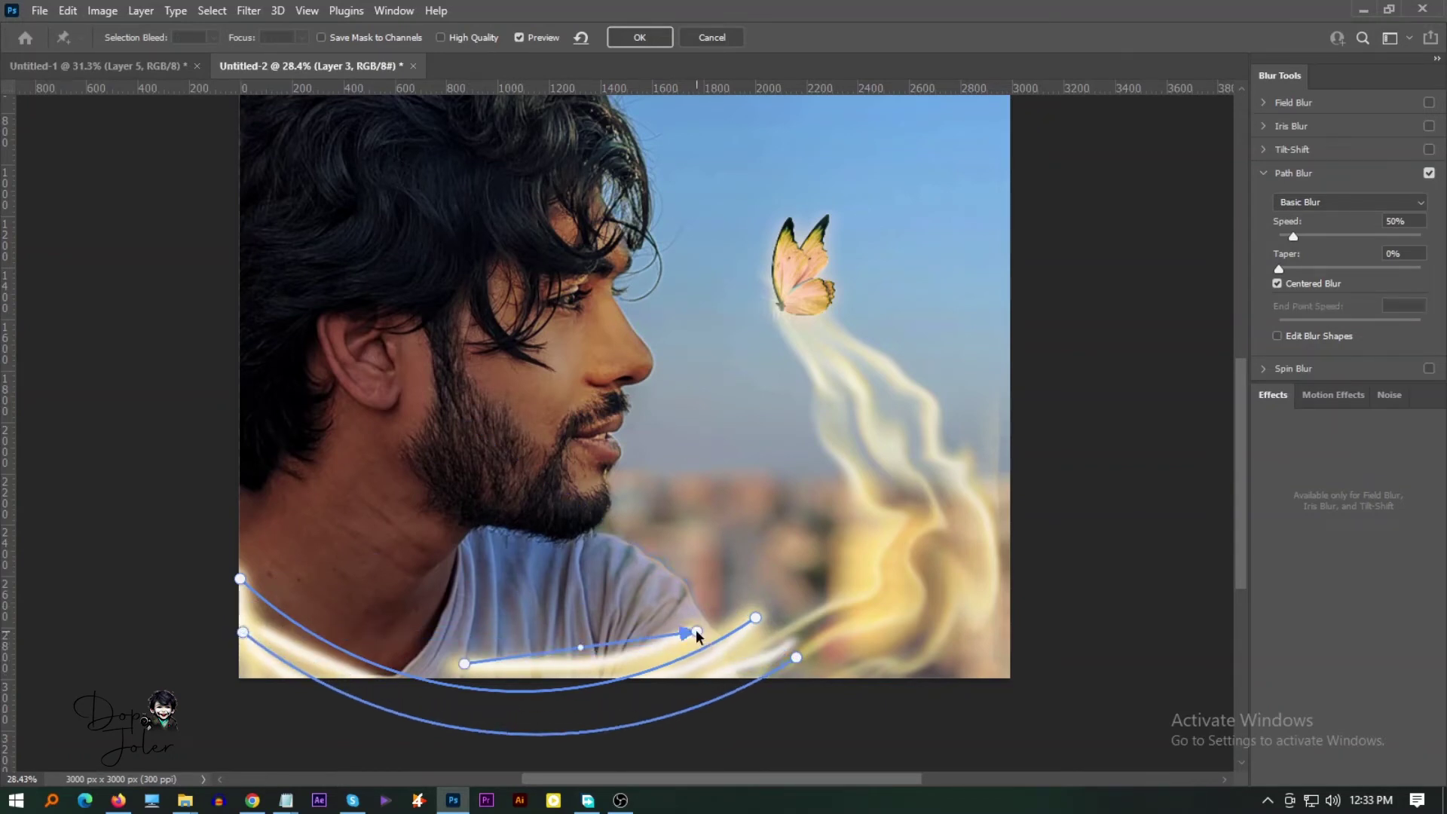
left_click_drag(580, 647, 580, 665)
Set blur Speed to 475%, reshape the outer path, and apply the blur
left_click_drag(1292, 236, 1409, 236)
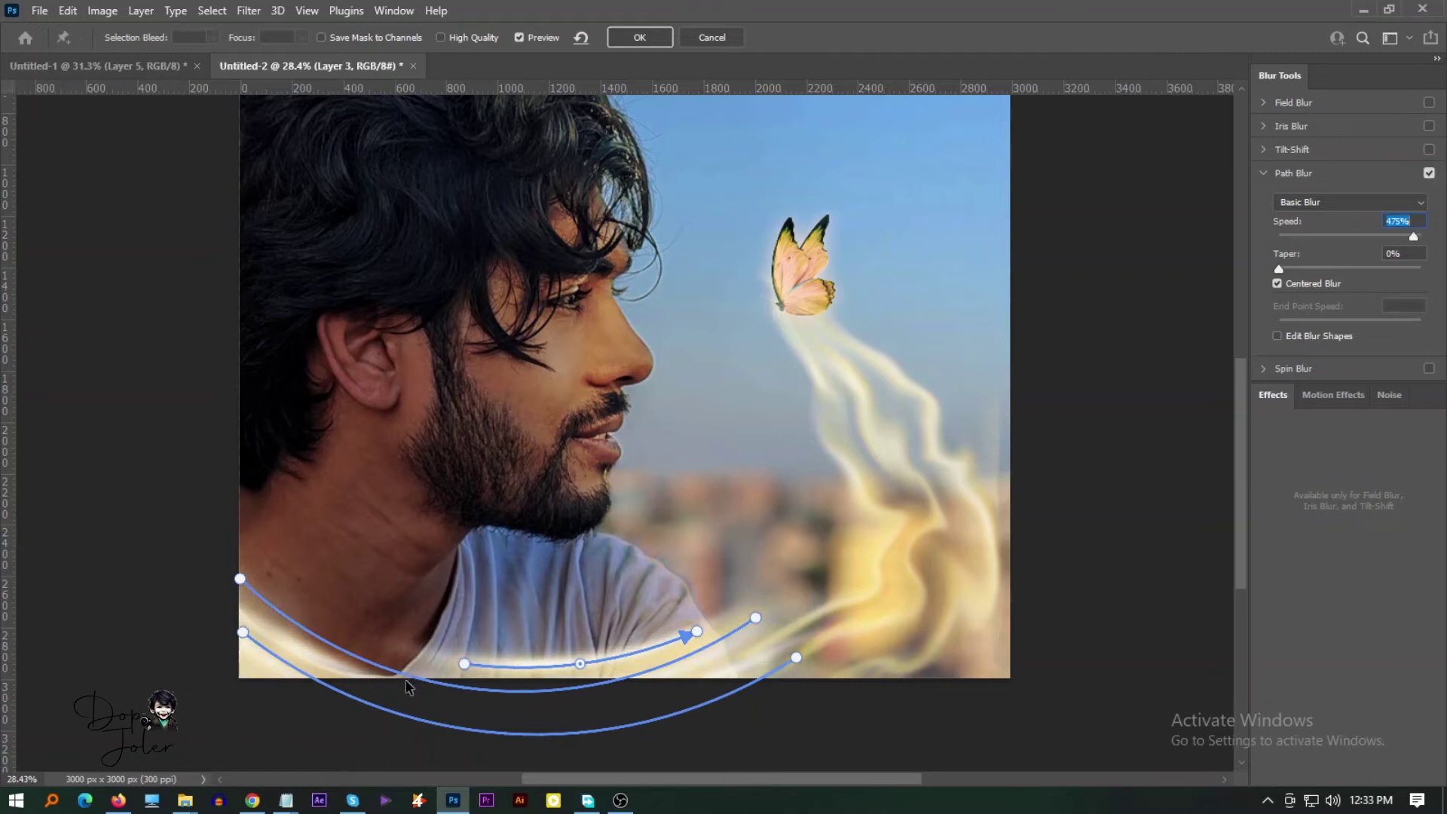
left_click_drag(462, 683, 631, 685)
left_click_drag(395, 677, 387, 659)
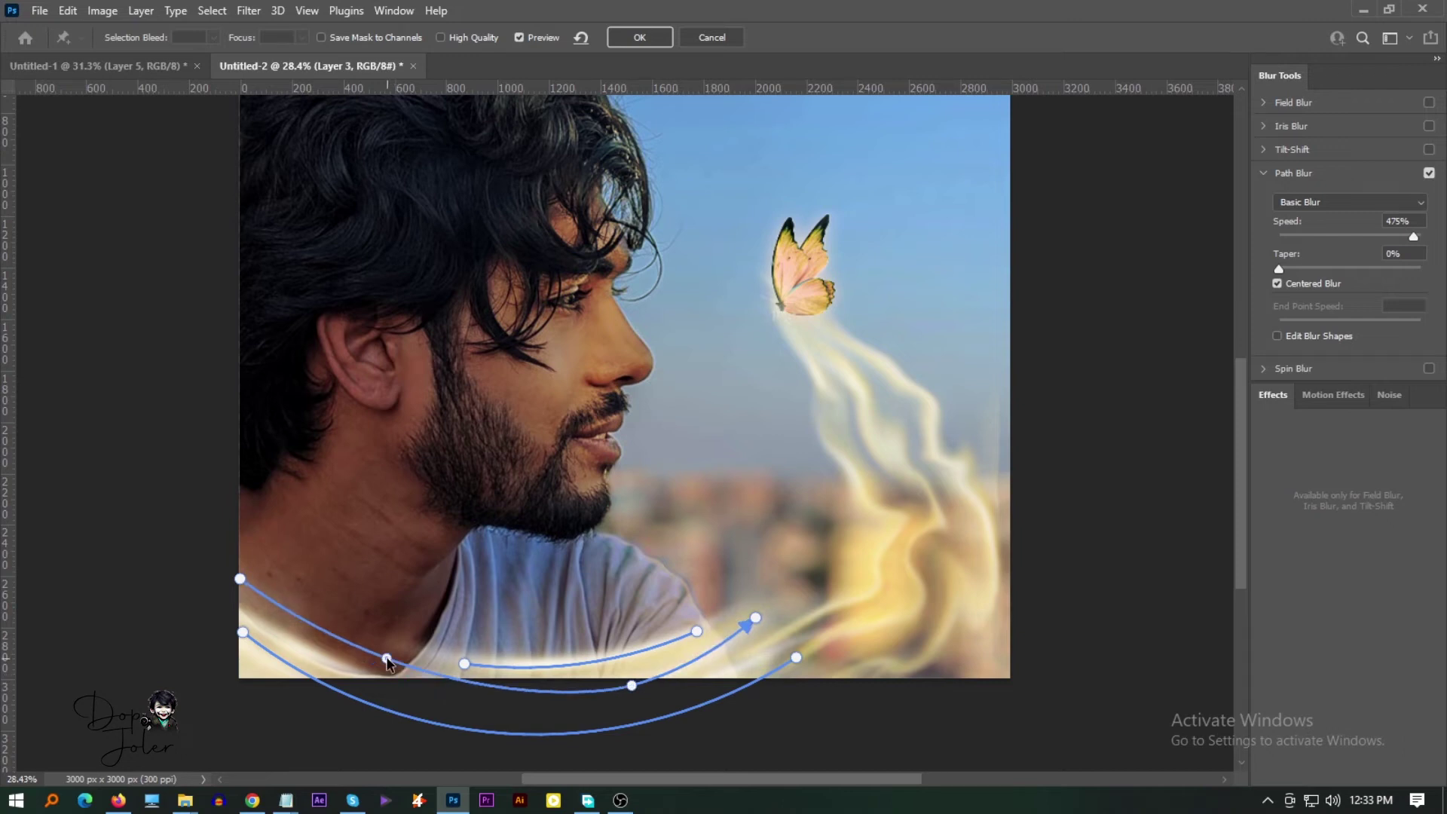
left_click_drag(240, 579, 218, 621)
left_click(640, 38)
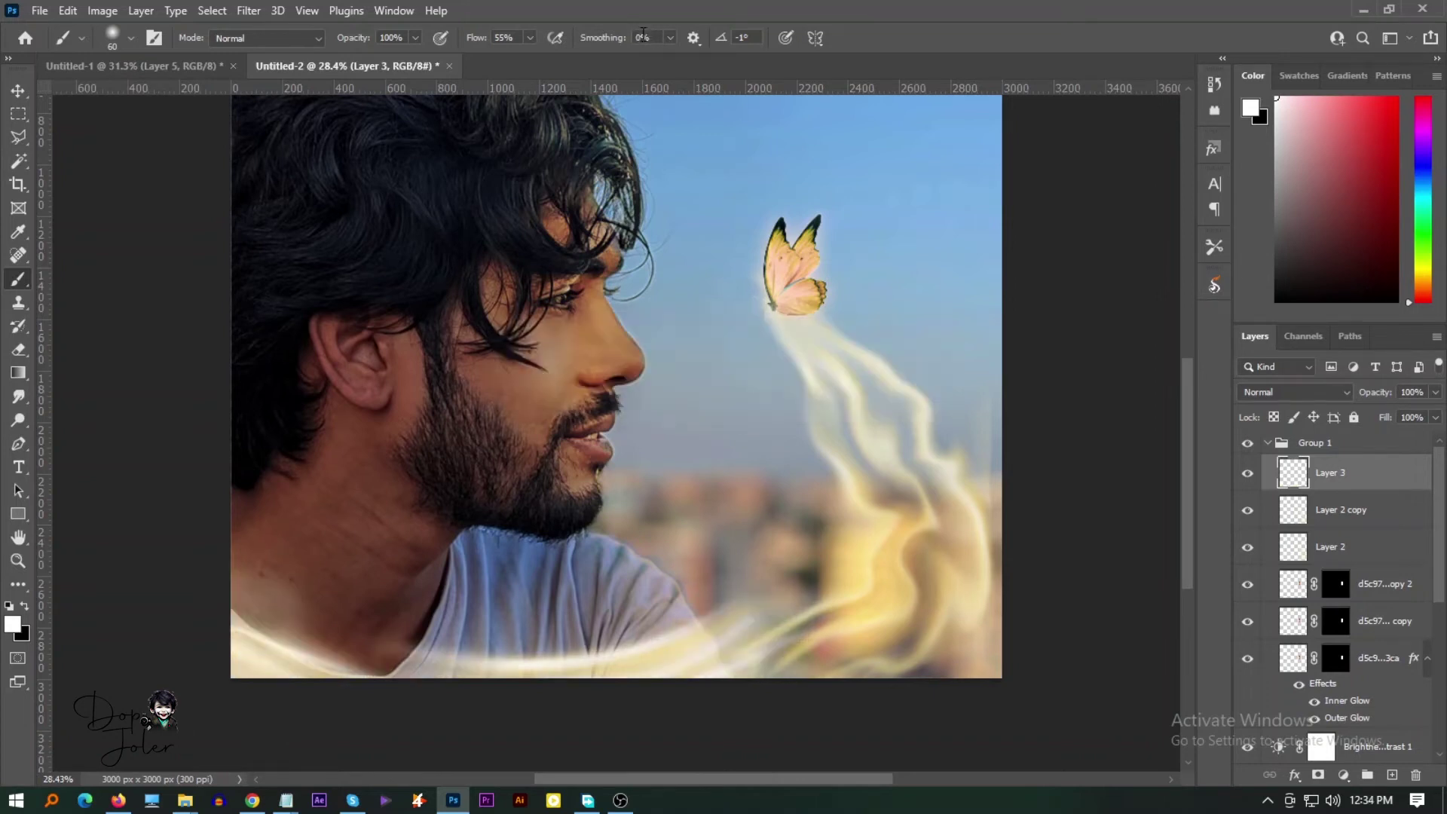
Smudge the glow into the shirt and distort the streaks outward on both sides
key("r")
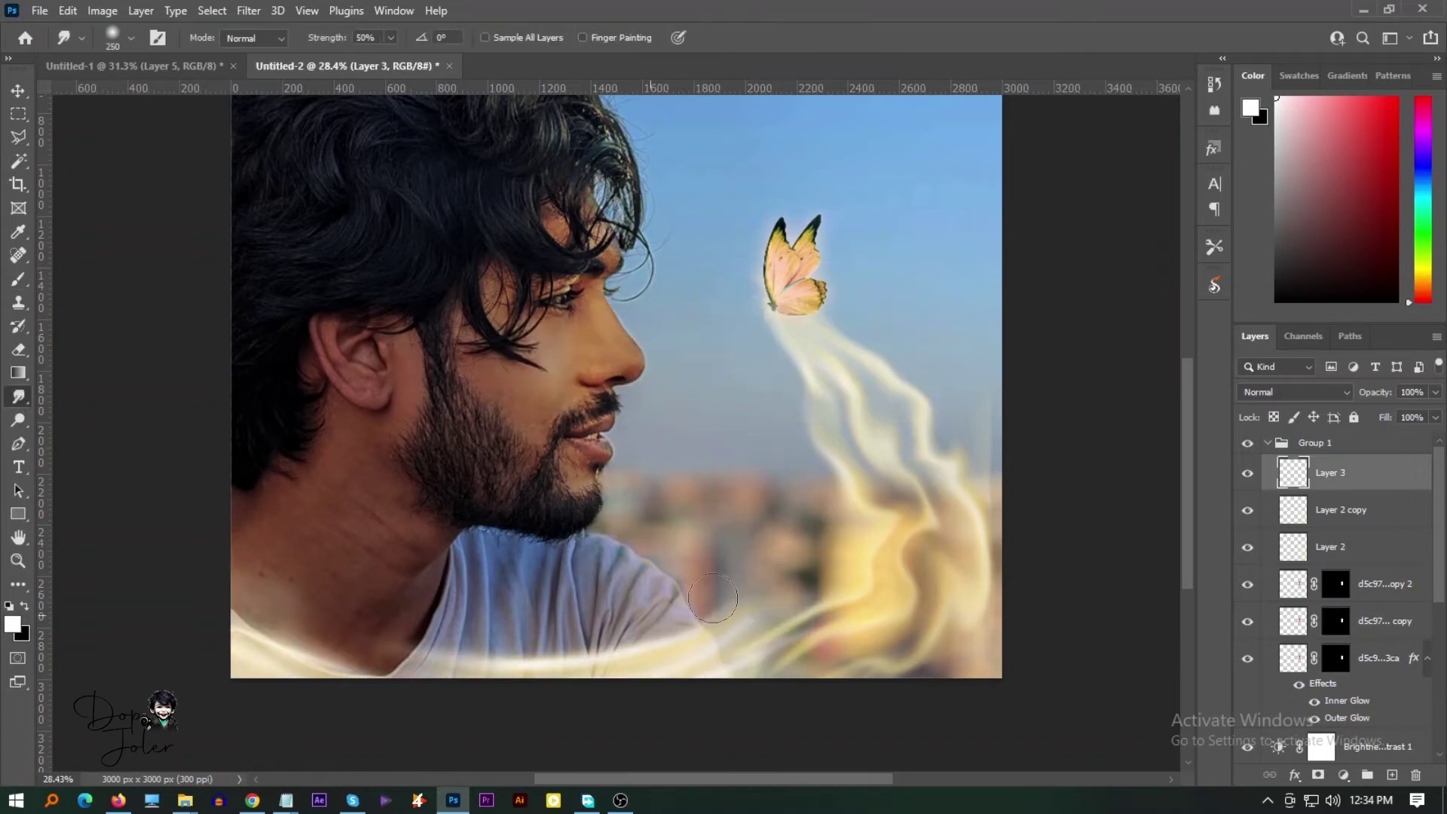
mouse_move(713, 598)
left_mouse_down()
mouse_move(921, 701)
mouse_move(761, 682)
left_mouse_up()
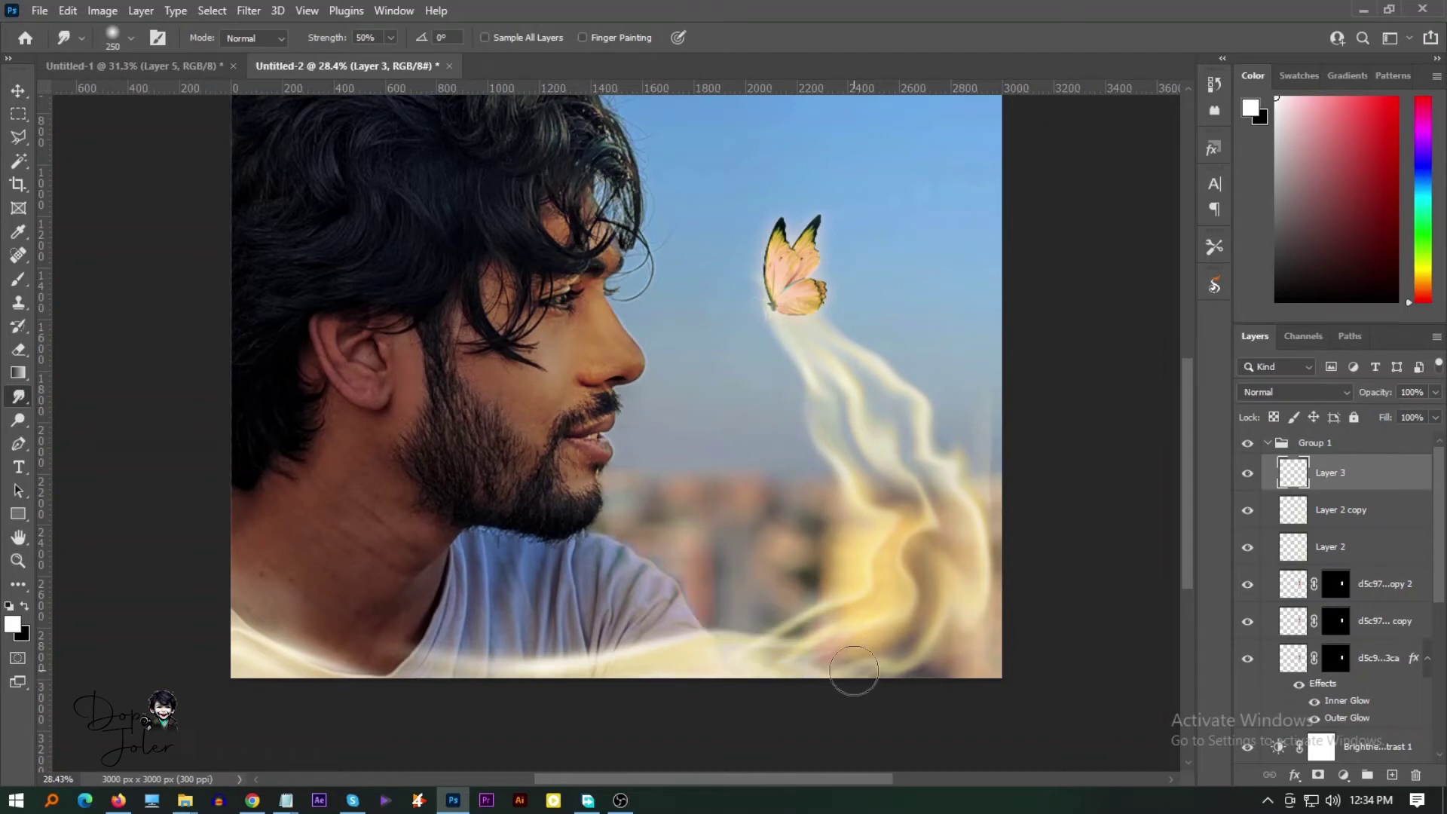
key("v")
left_click_drag(950, 678, 1013, 682)
left_click_drag(950, 550, 958, 533)
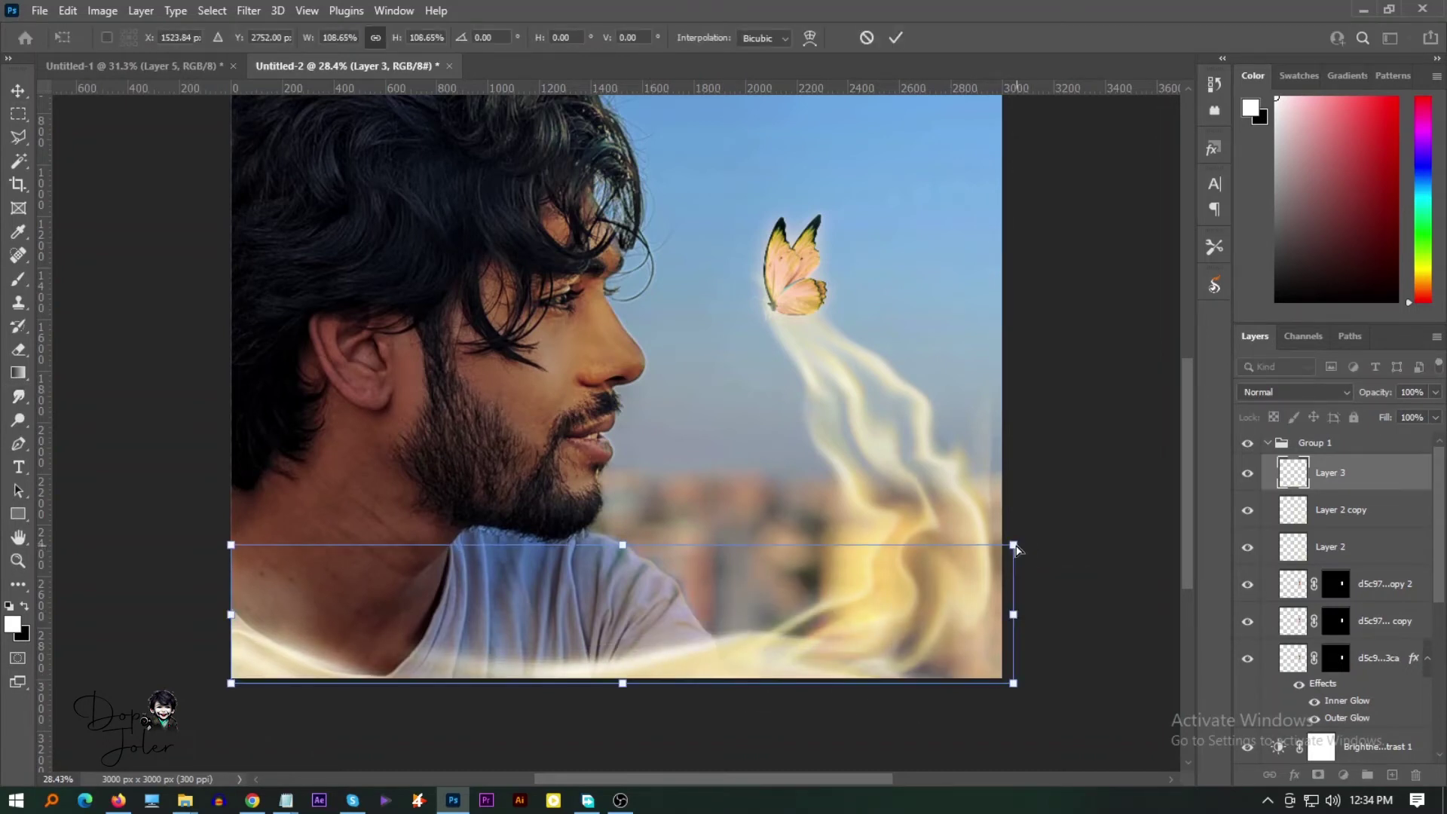
left_click_drag(249, 546, 241, 517)
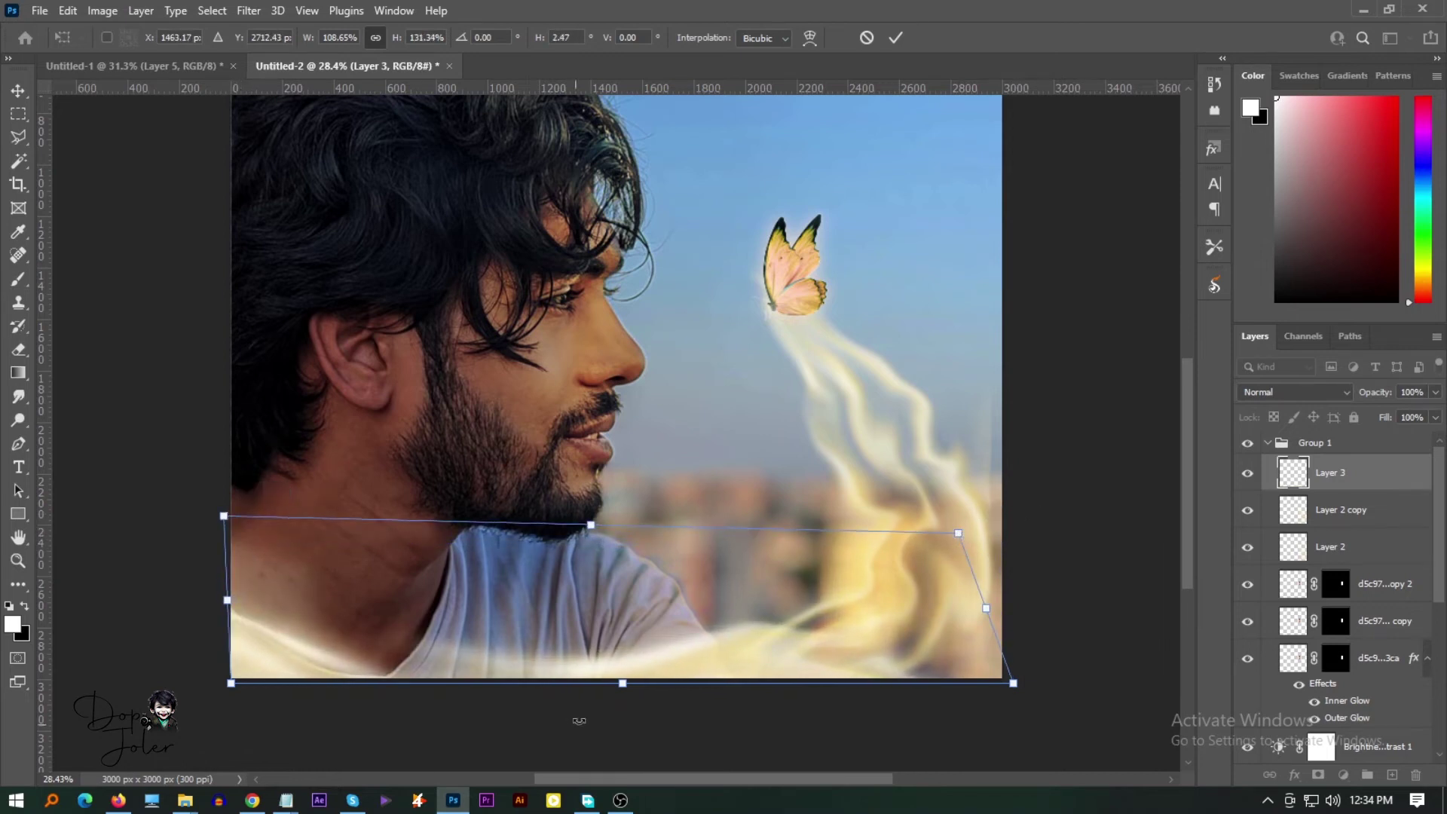
left_click_drag(233, 686, 199, 714)
key("Return")
left_click(1085, 669)
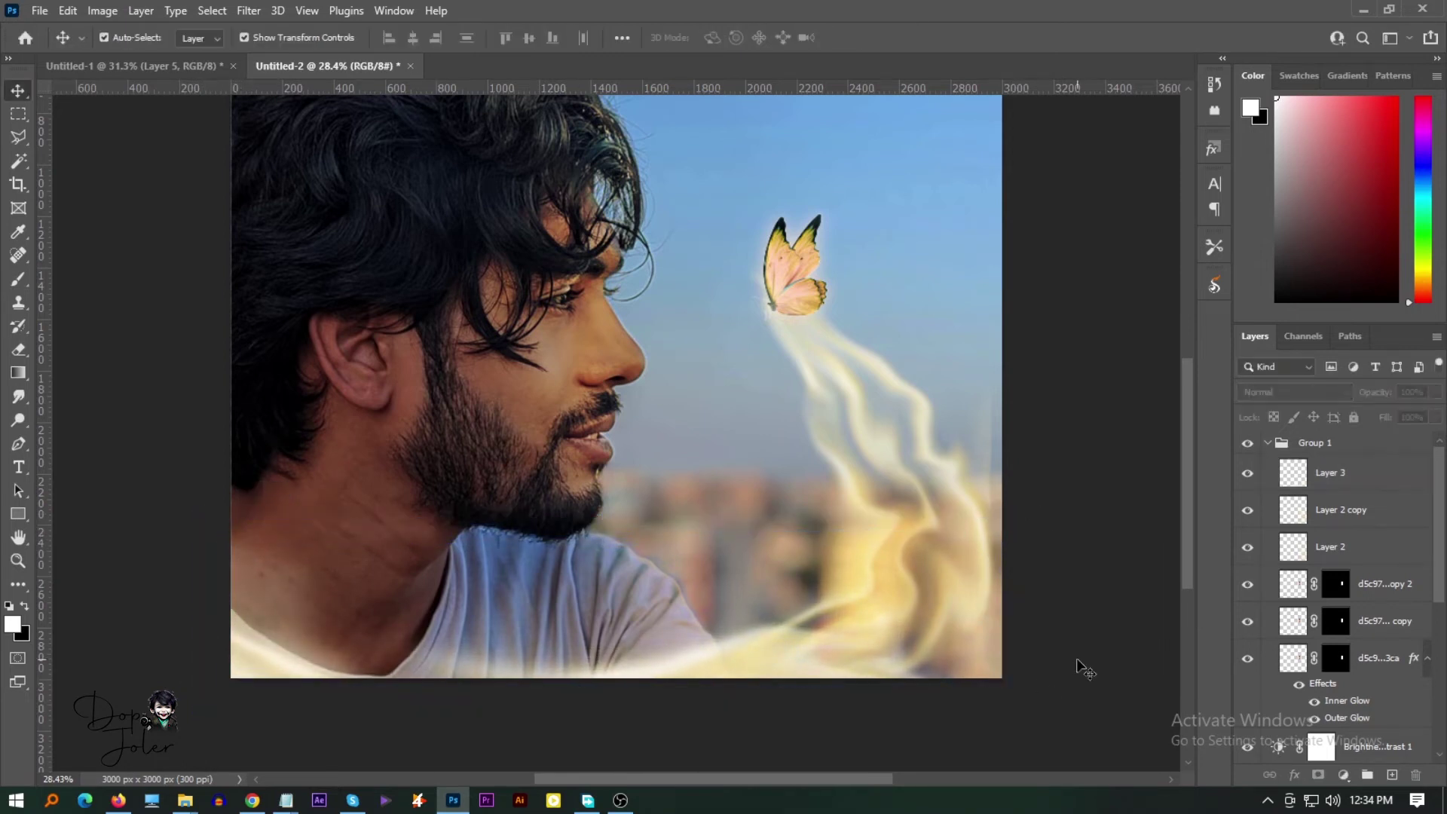
Duplicate Layer 3 and set the copy to Overlay at about 31% opacity
left_click(1333, 475)
key("ctrl+j")
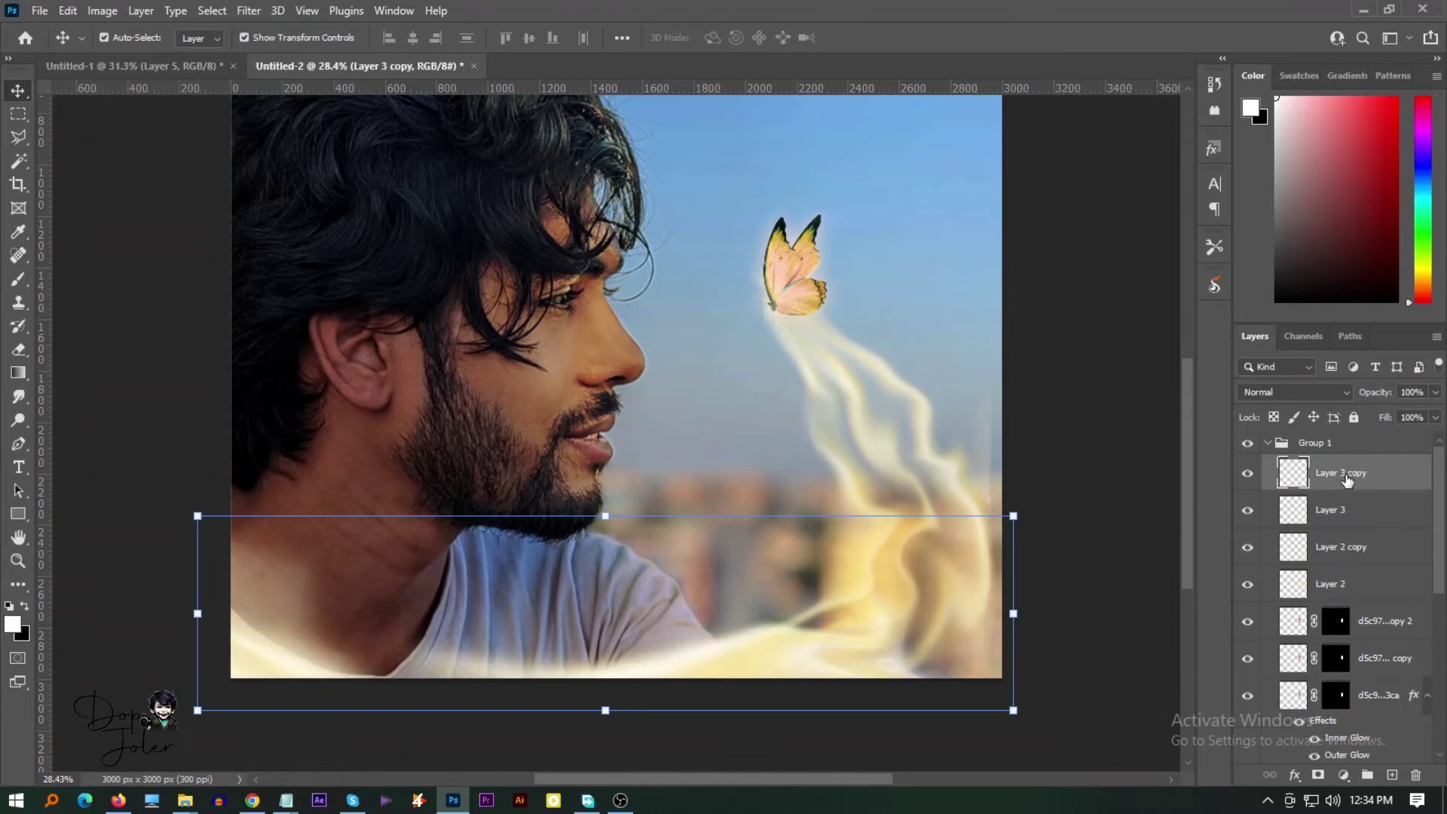
left_click(1345, 392)
left_click(1274, 549)
key("5")
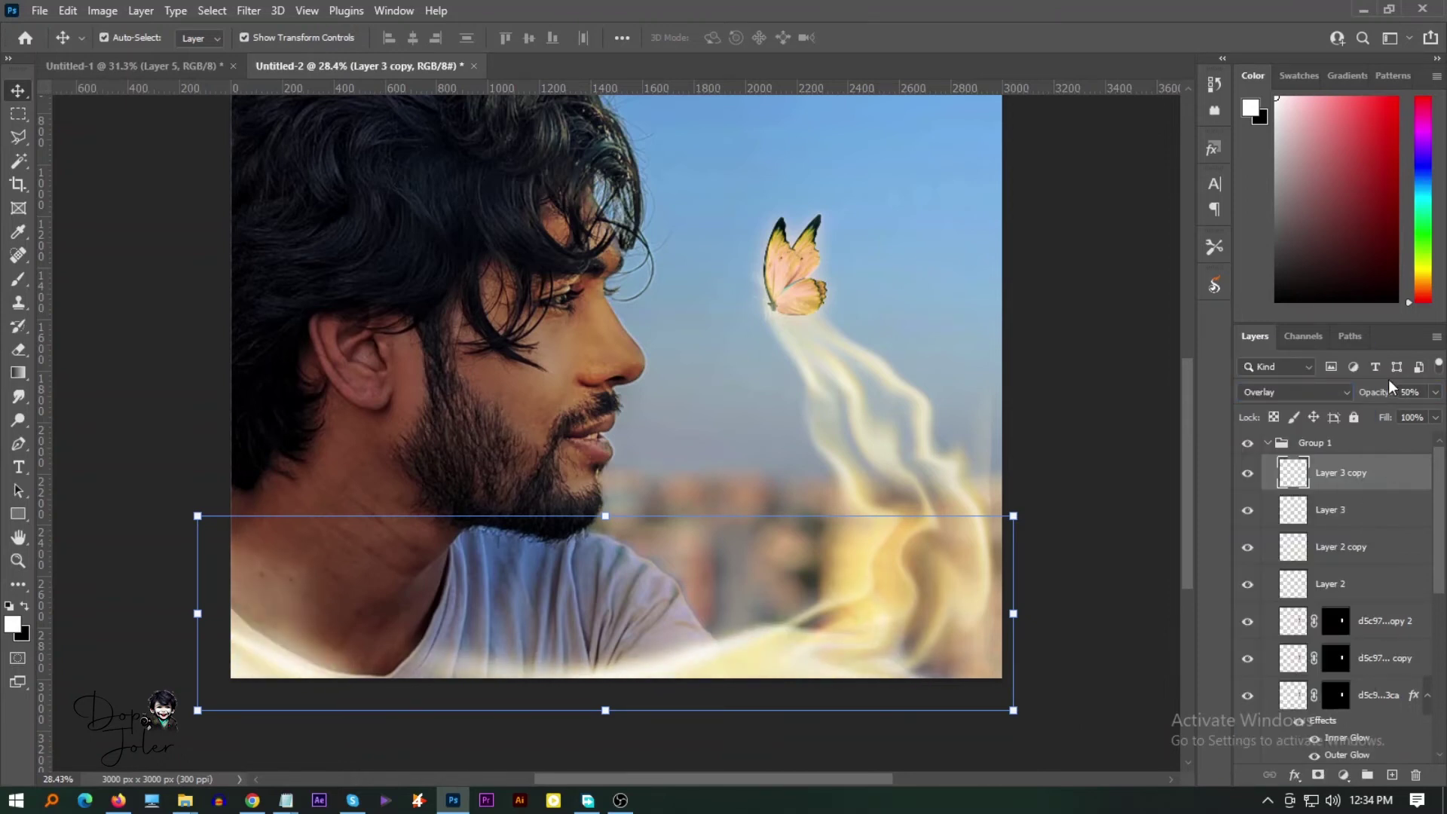
key("e")
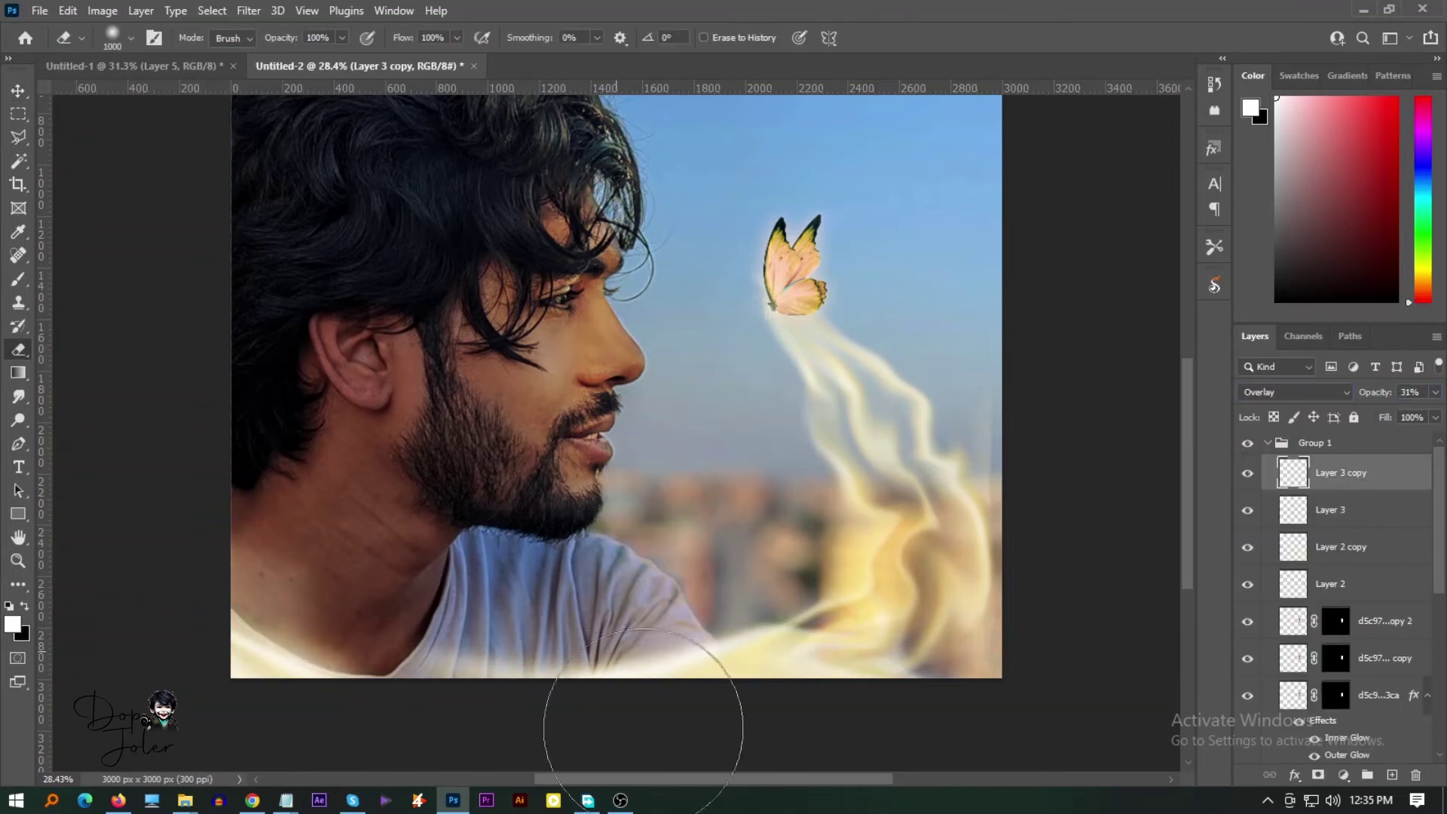
scroll(769, 607, "down", 3)
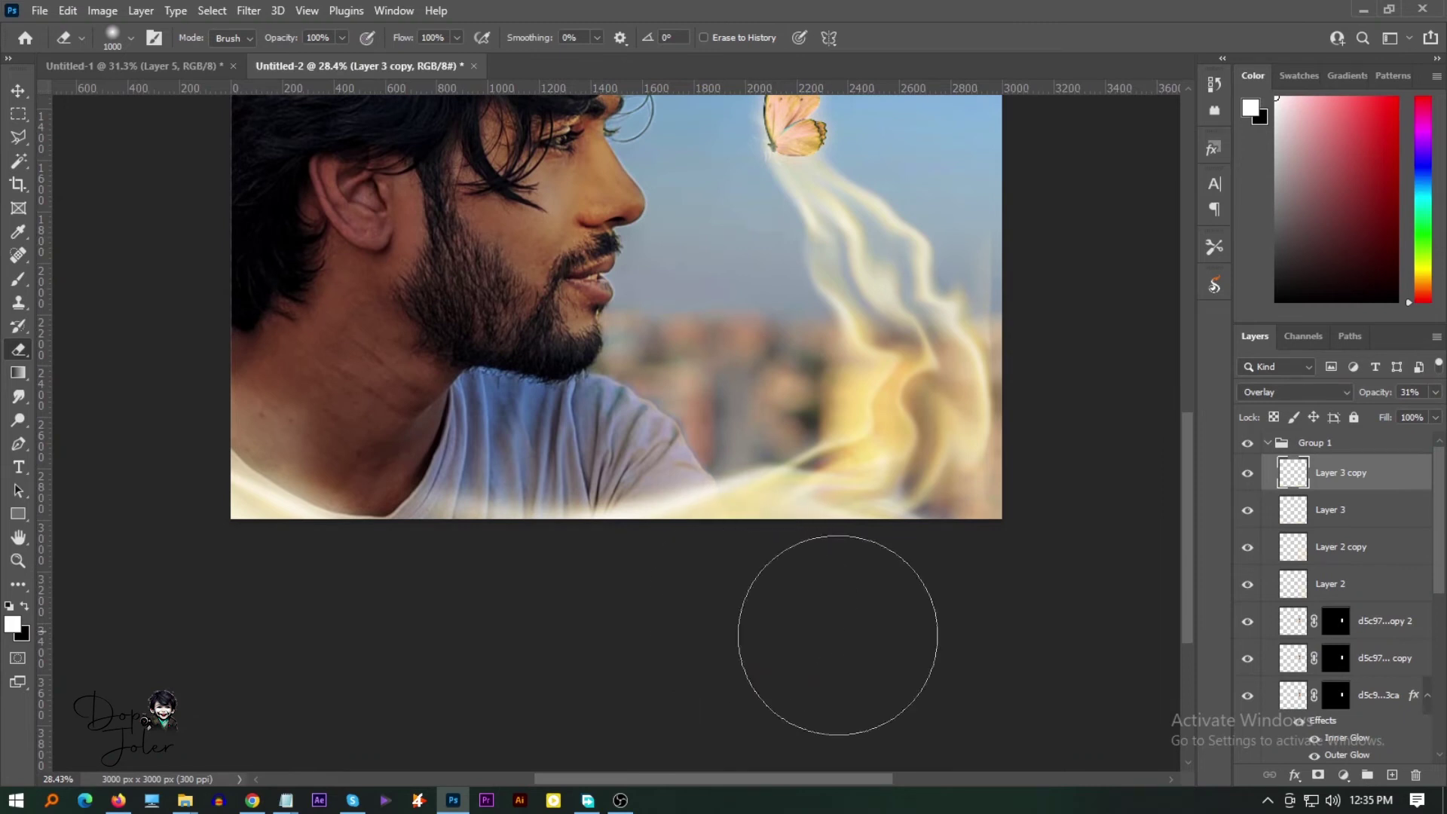
key("alt+bracketleft")
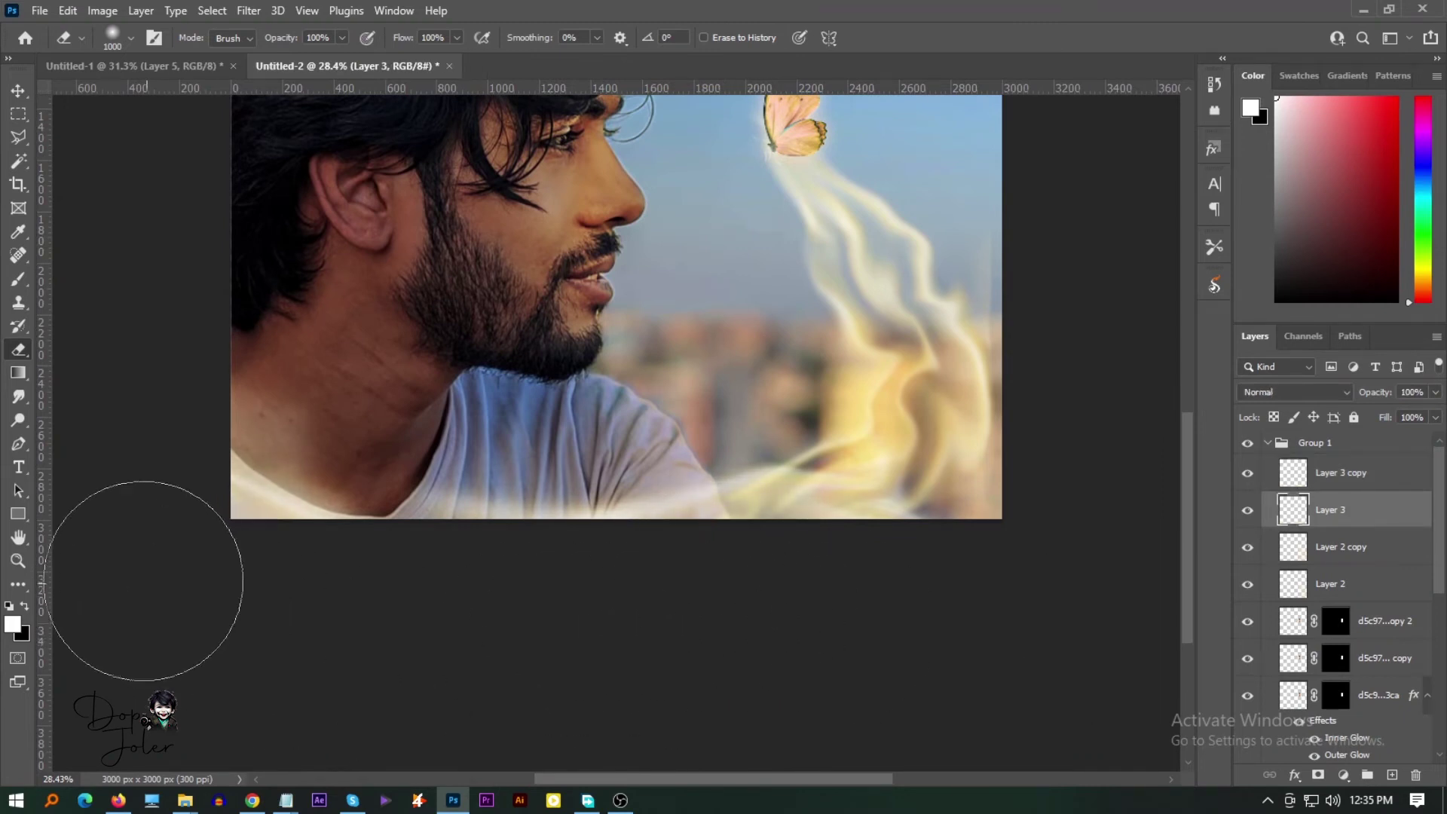
key("v")
scroll(1353, 677, "down", 3)
scroll(1353, 677, "down", 3)
Paint Layer 1's mask with a large black brush at 55% opacity over the neck and jaw
left_click(1353, 675)
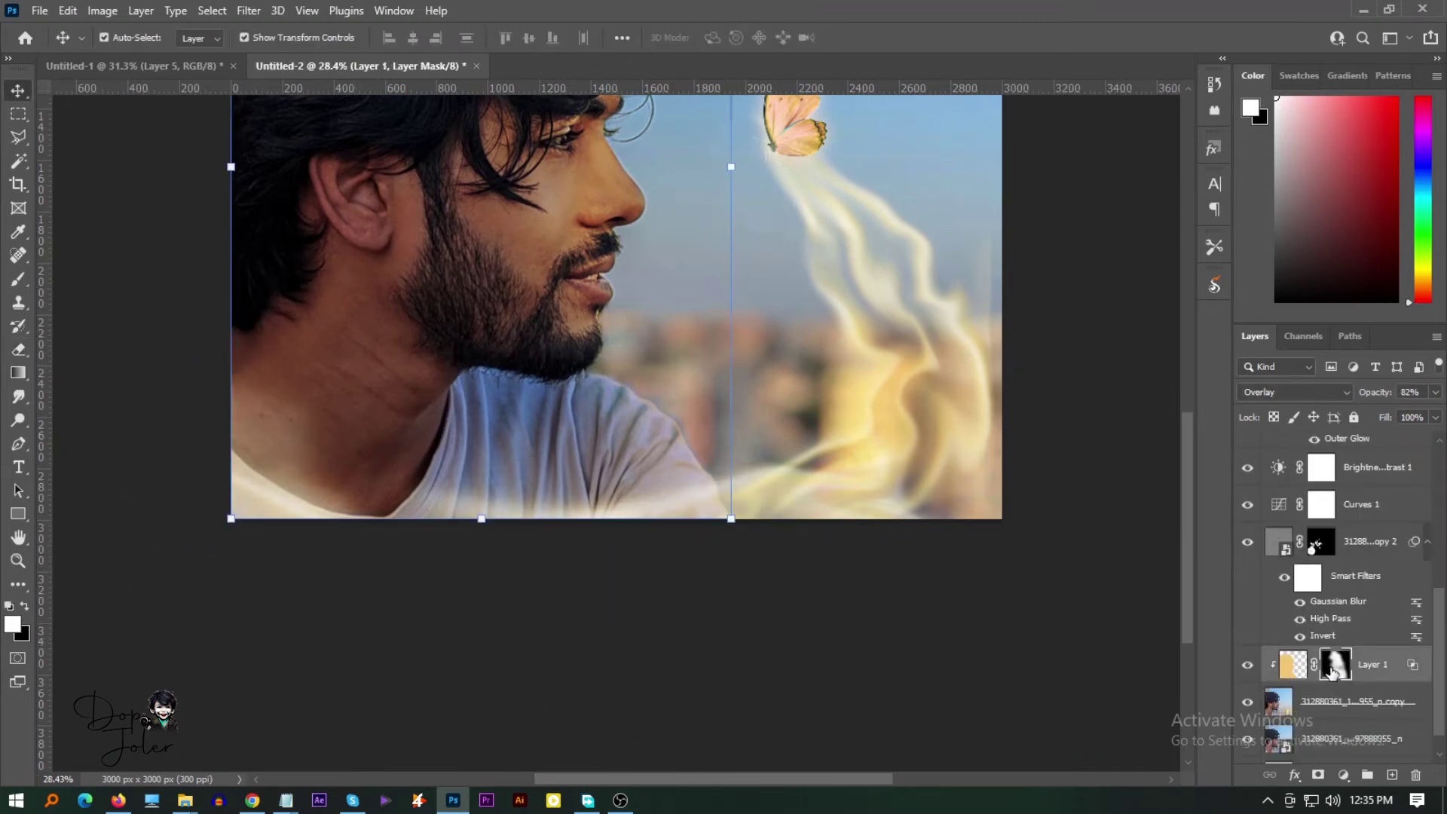
key("b")
key("bracketright")
key("bracketright")
key("bracketright")
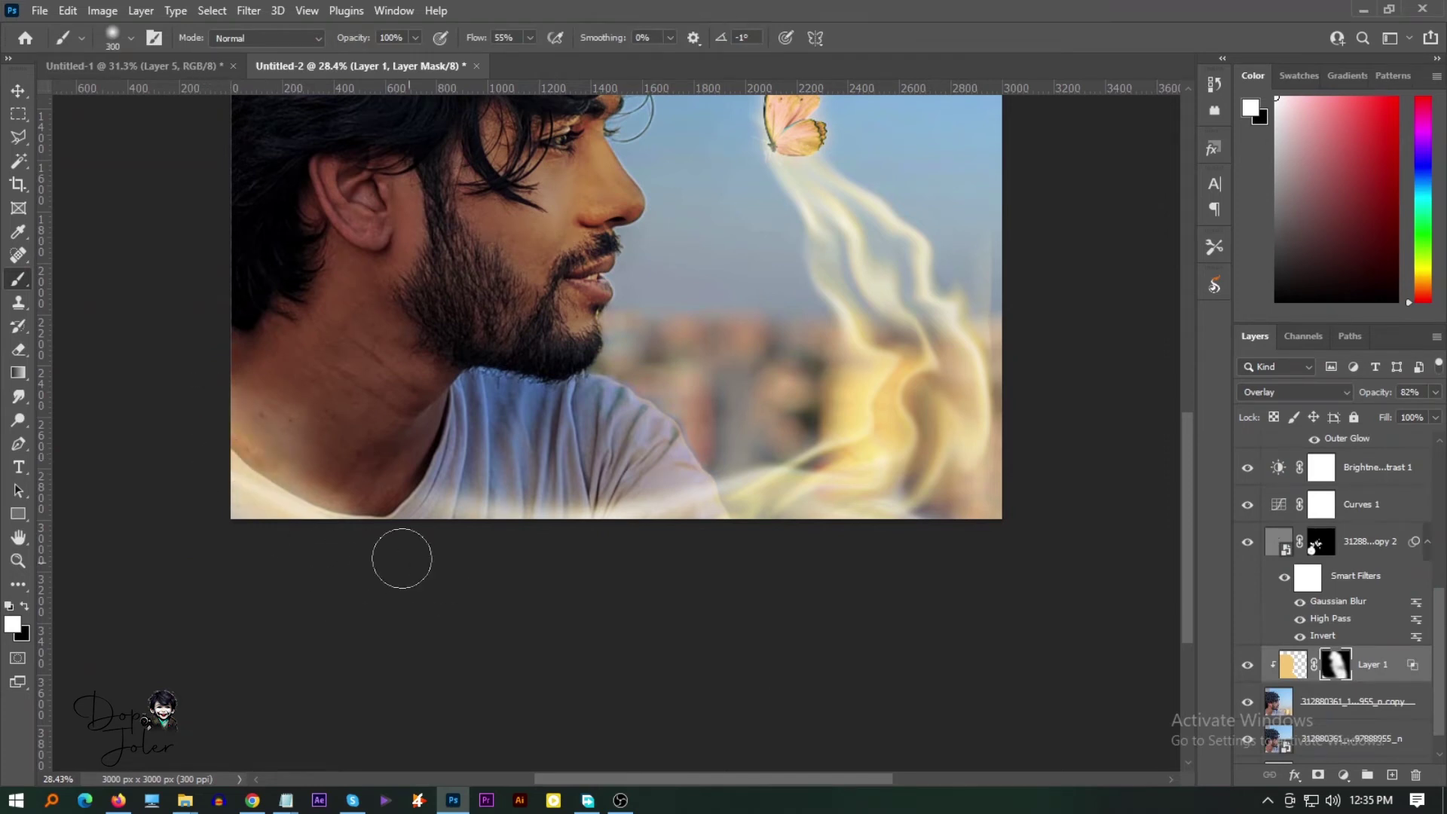
key("bracketright")
key("bracketright")
key("bracketright")
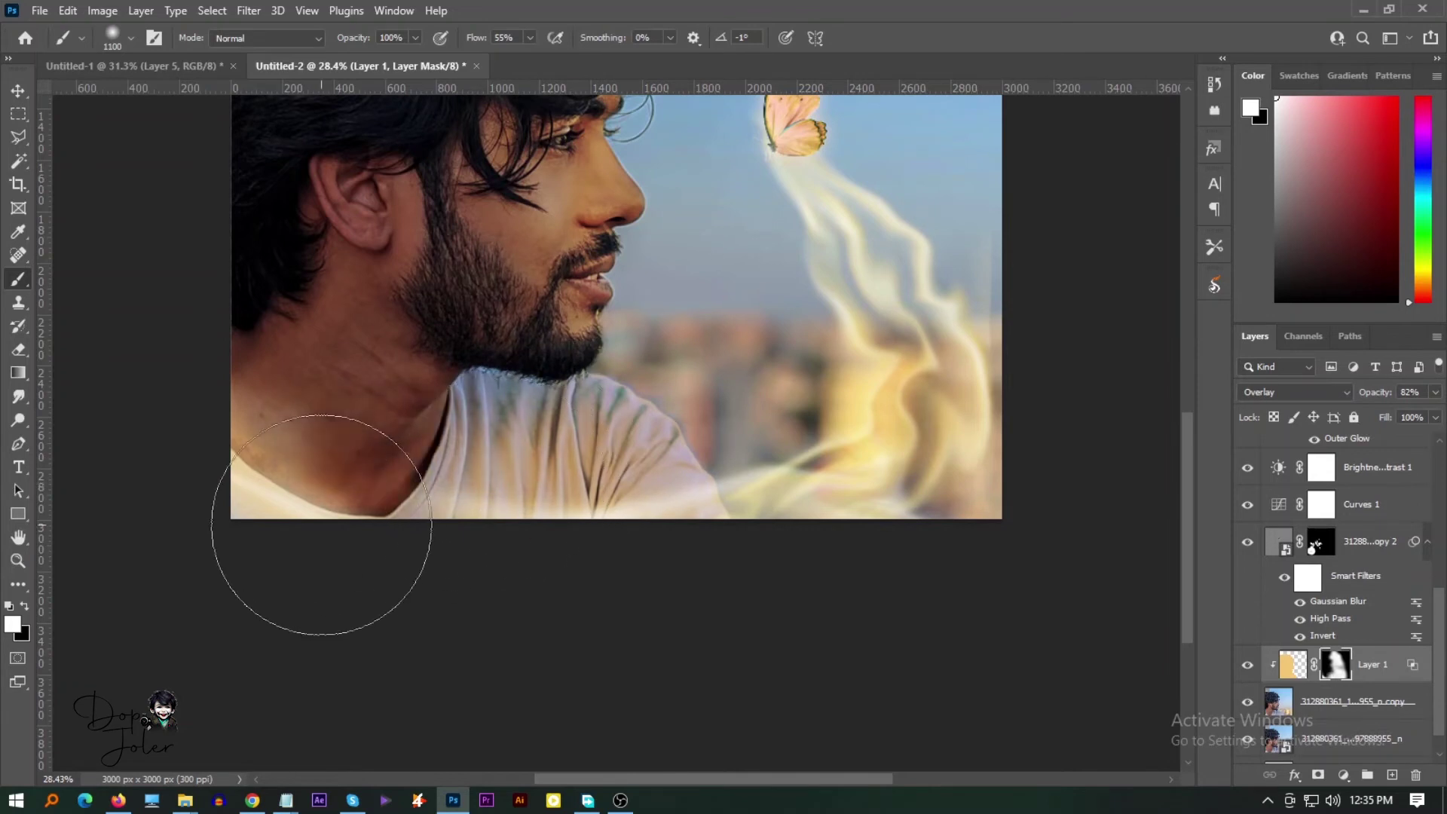
scroll(176, 494, "up", 3)
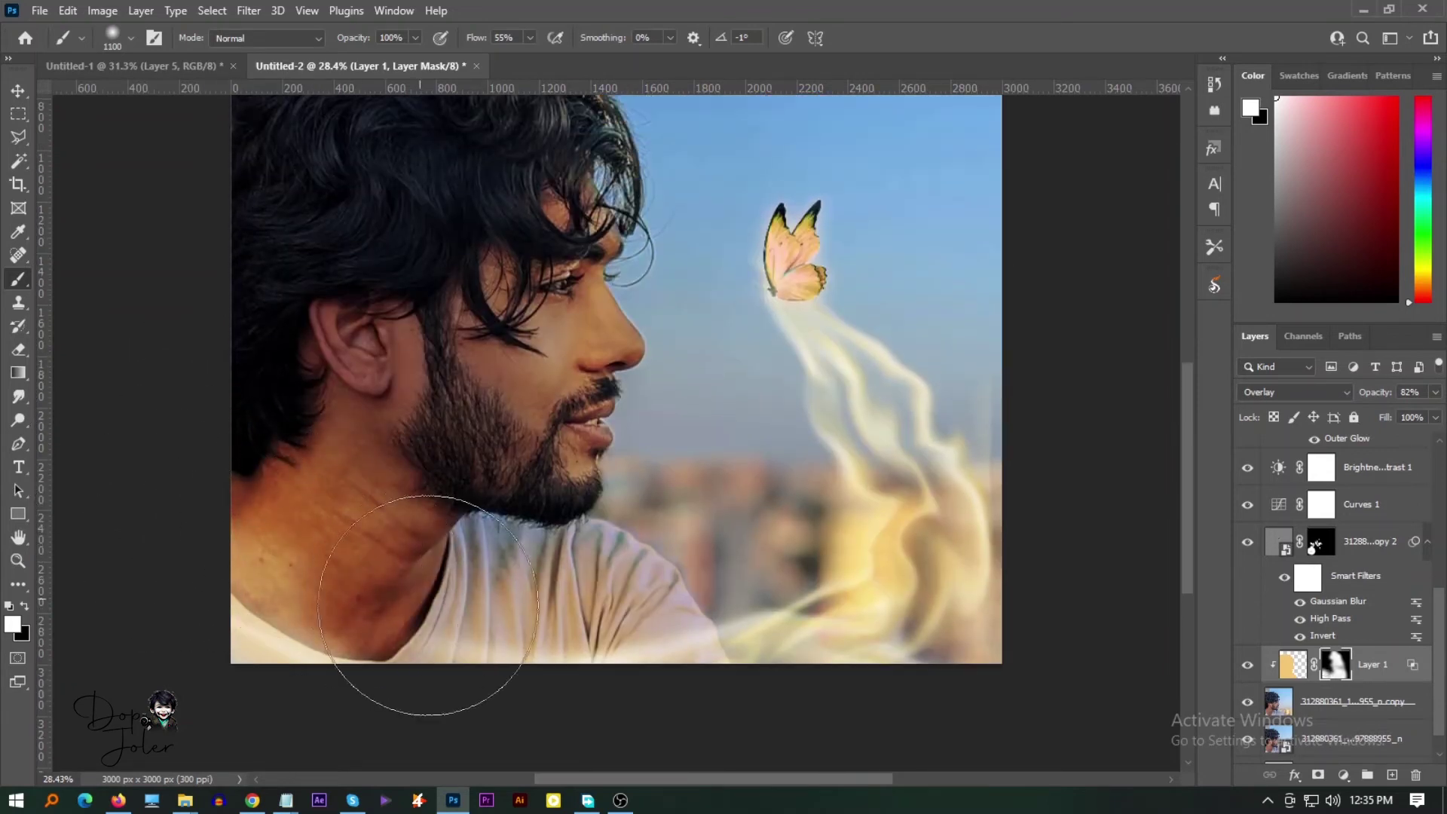
scroll(417, 499, "down", 2, "alt")
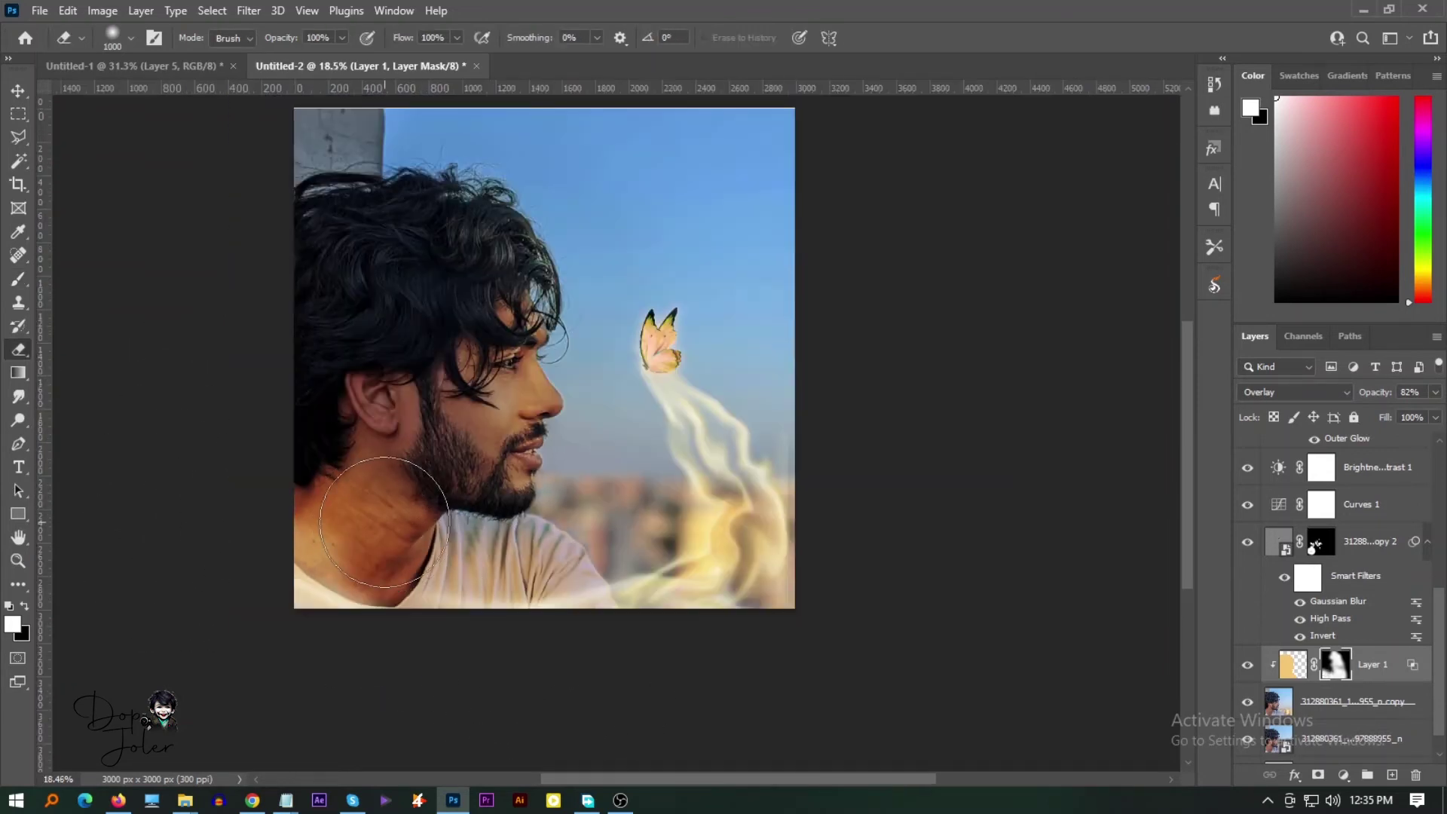
key("x")
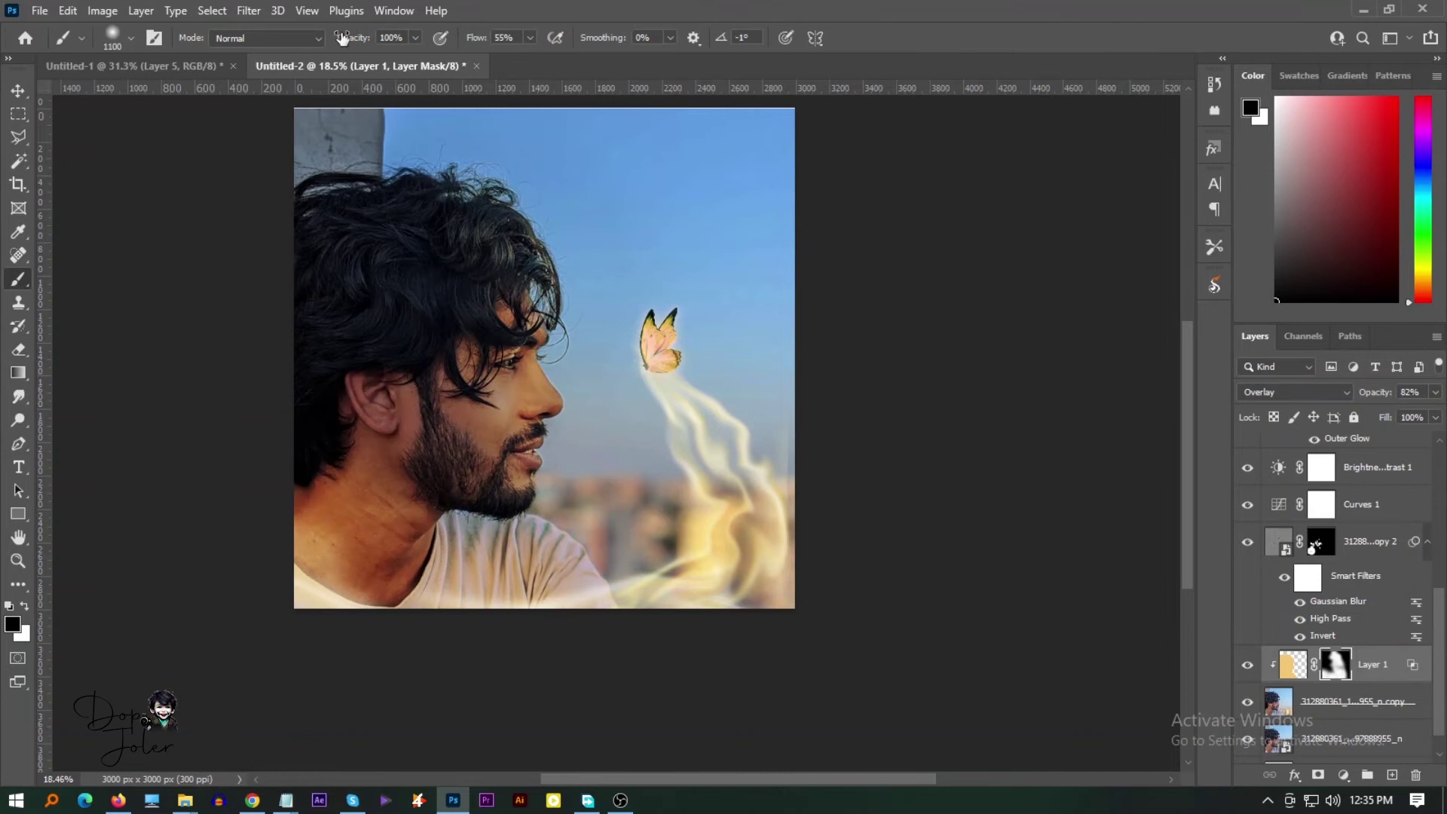
key("5")
key("5")
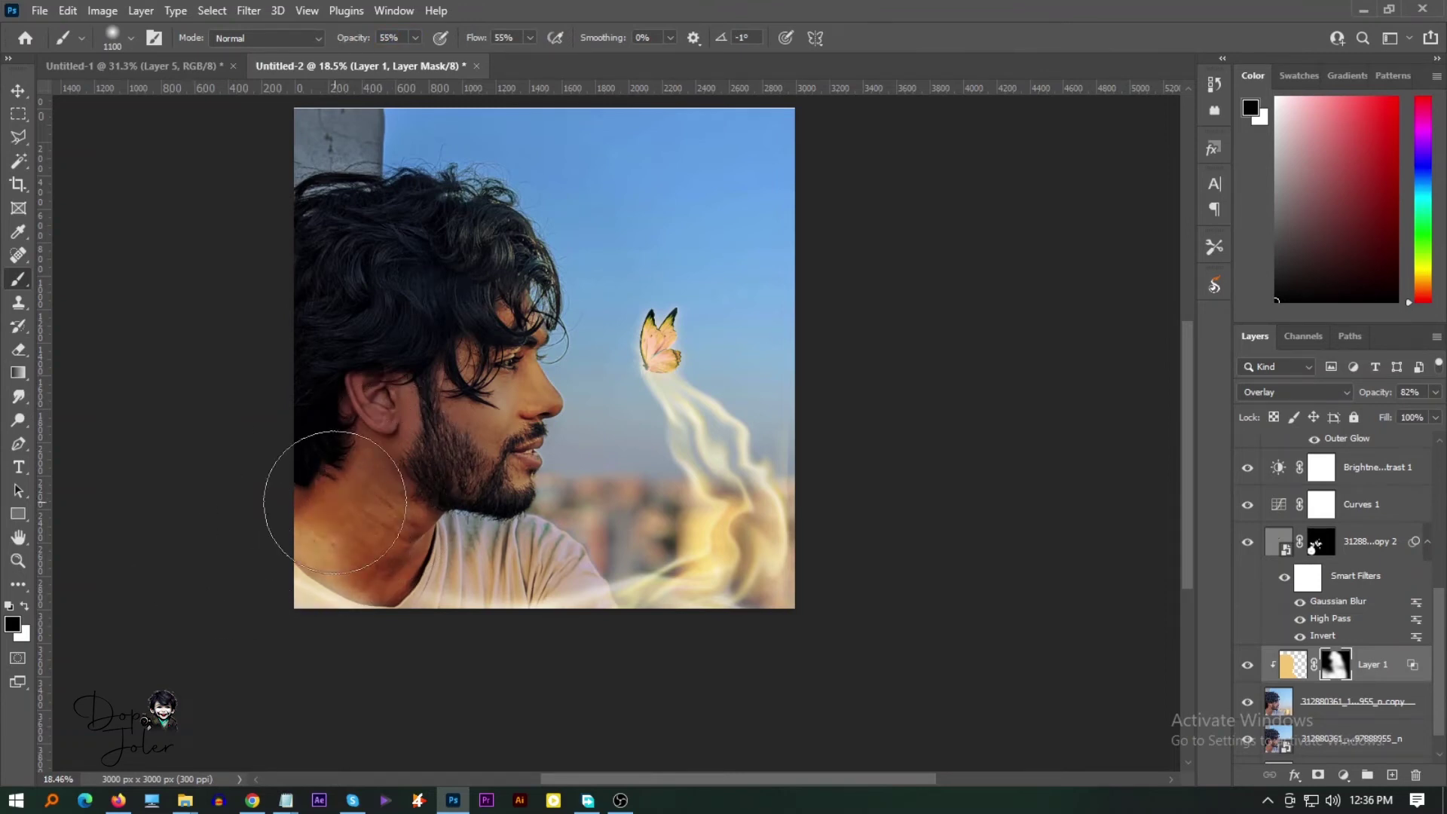
key("bracketleft")
key("bracketleft")
key("bracketleft")
key("v")
scroll(897, 403, "down", 2)
scroll(1344, 527, "up", 5)
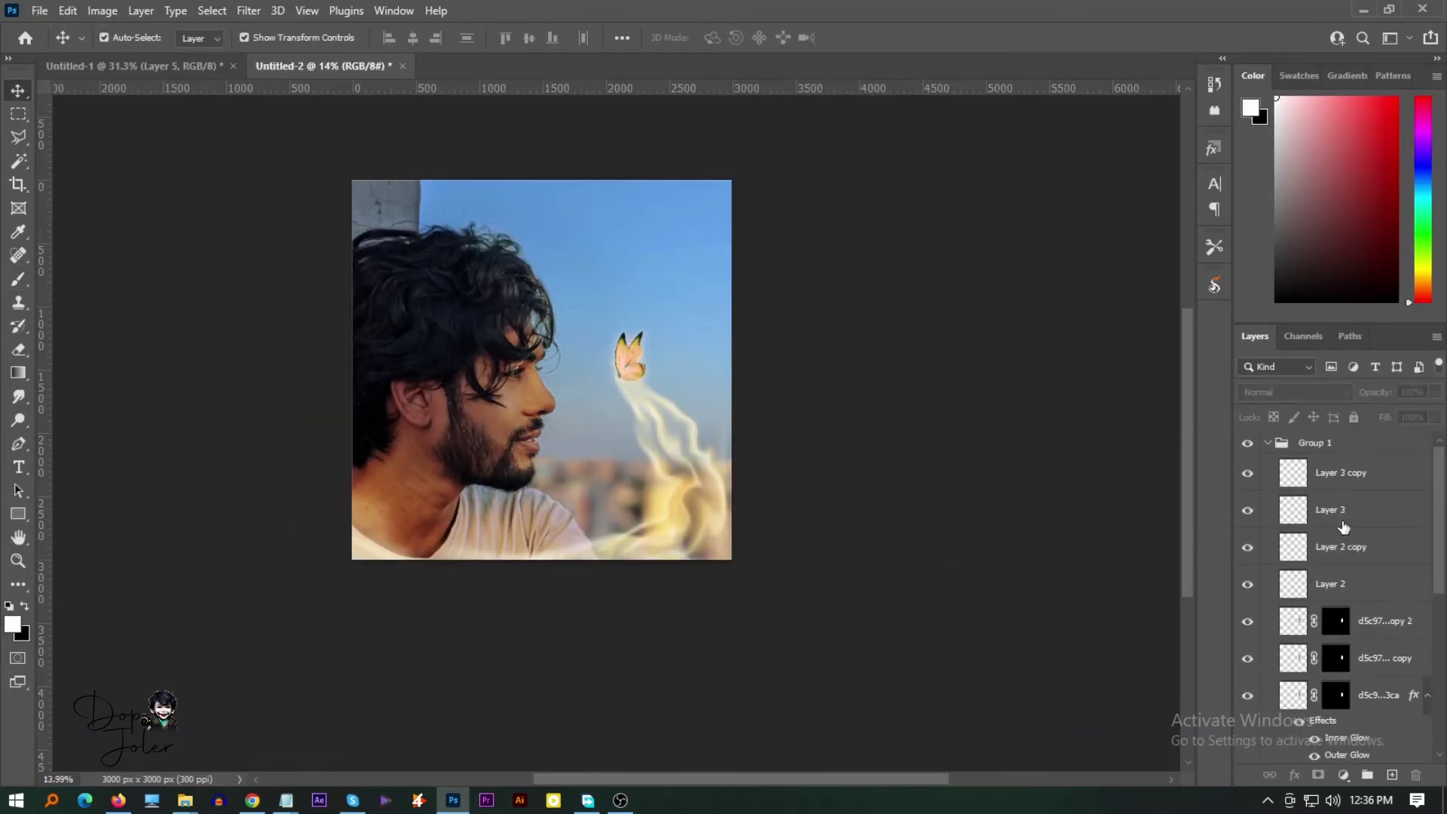
left_click(1346, 443)
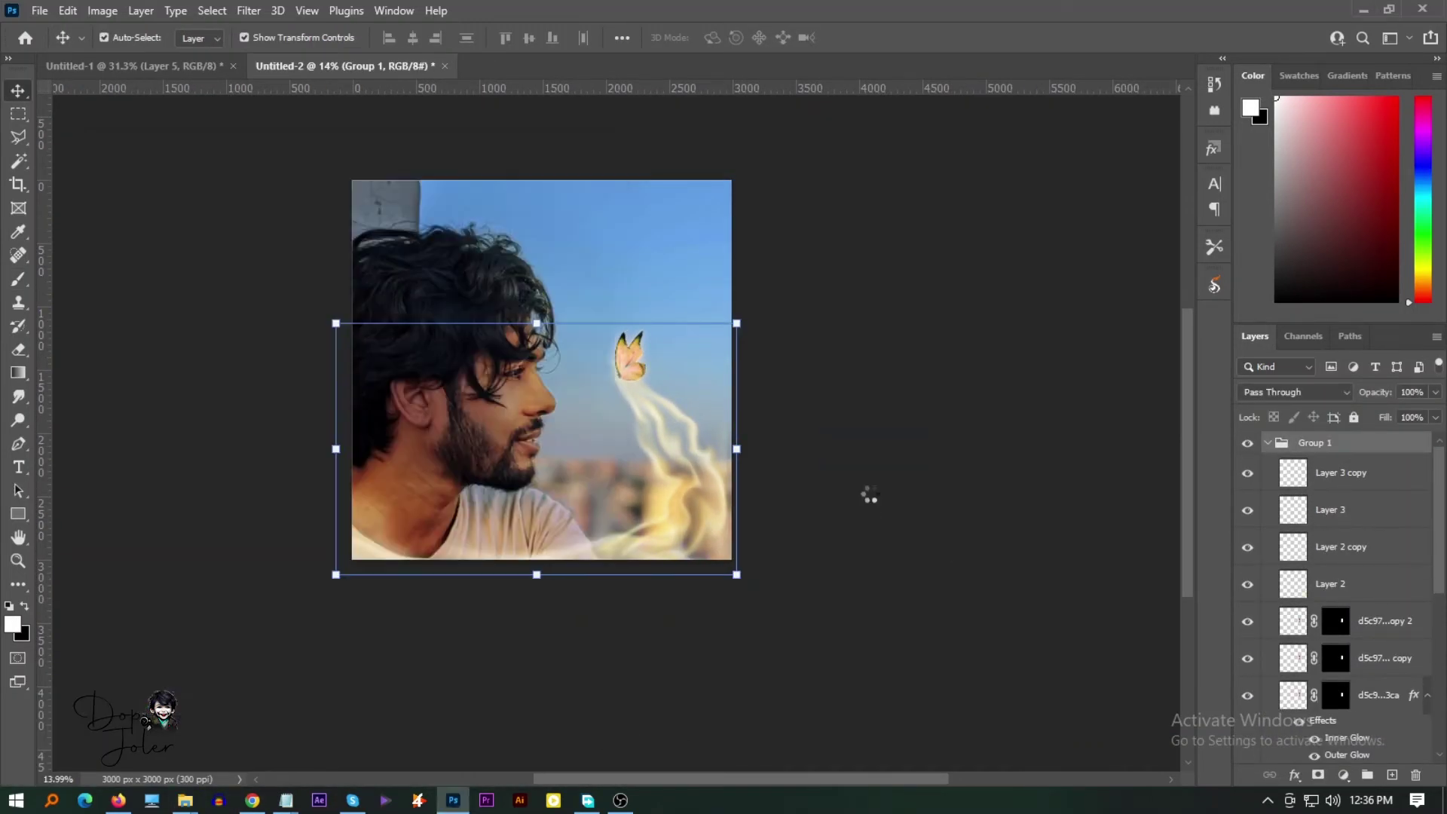
Move and flip the particles horizontally, and set them to Screen blend mode
left_click_drag(518, 361, 535, 428)
right_click(648, 431)
left_click(678, 739)
left_click_drag(608, 492, 659, 507)
left_click(1292, 392)
left_click(1263, 491)
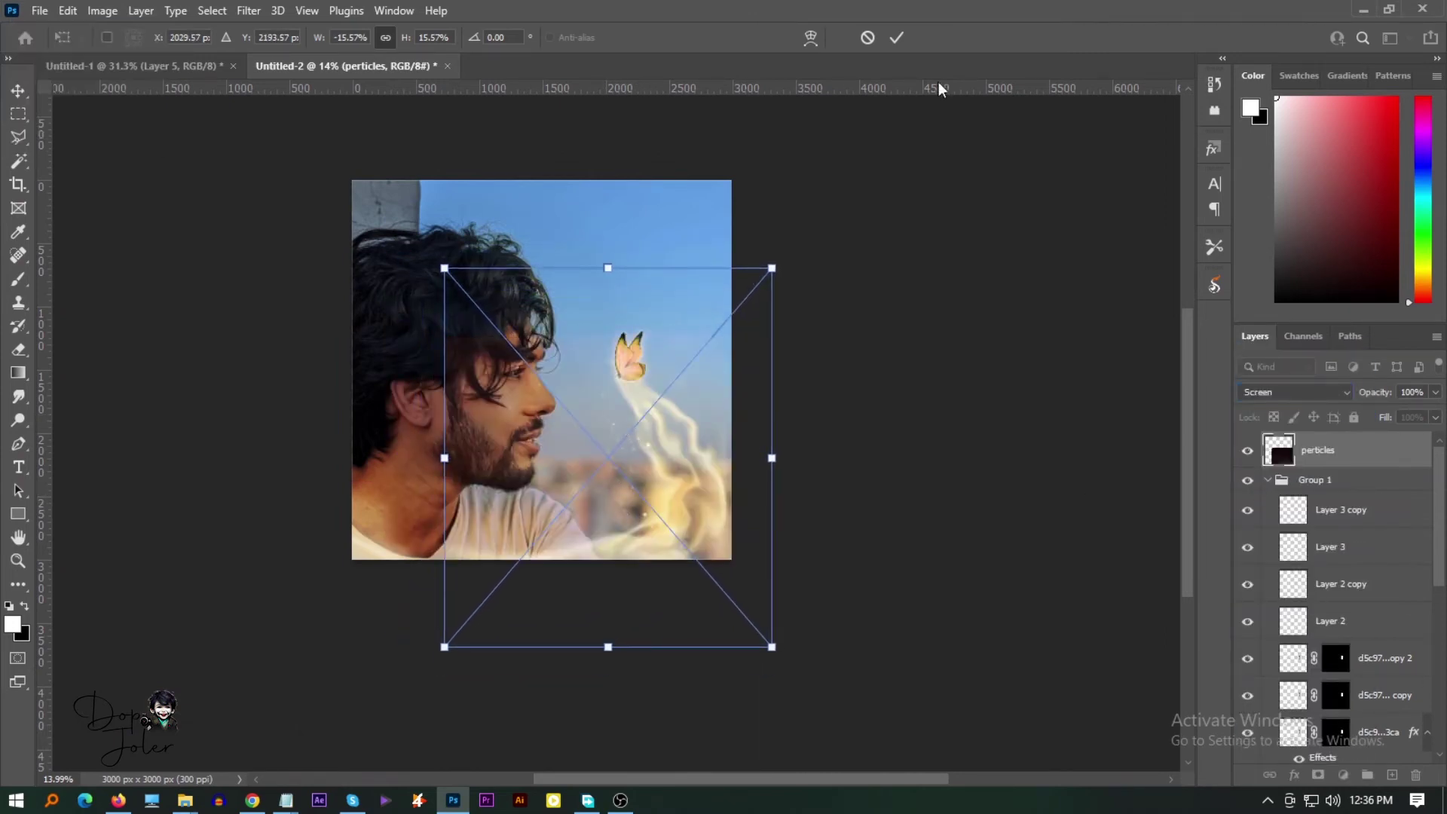
left_click(897, 37)
Widen the particles, duplicate and hide the copy, then give the original a black mask
scroll(641, 429, "up", 5)
left_click_drag(918, 505, 1029, 520)
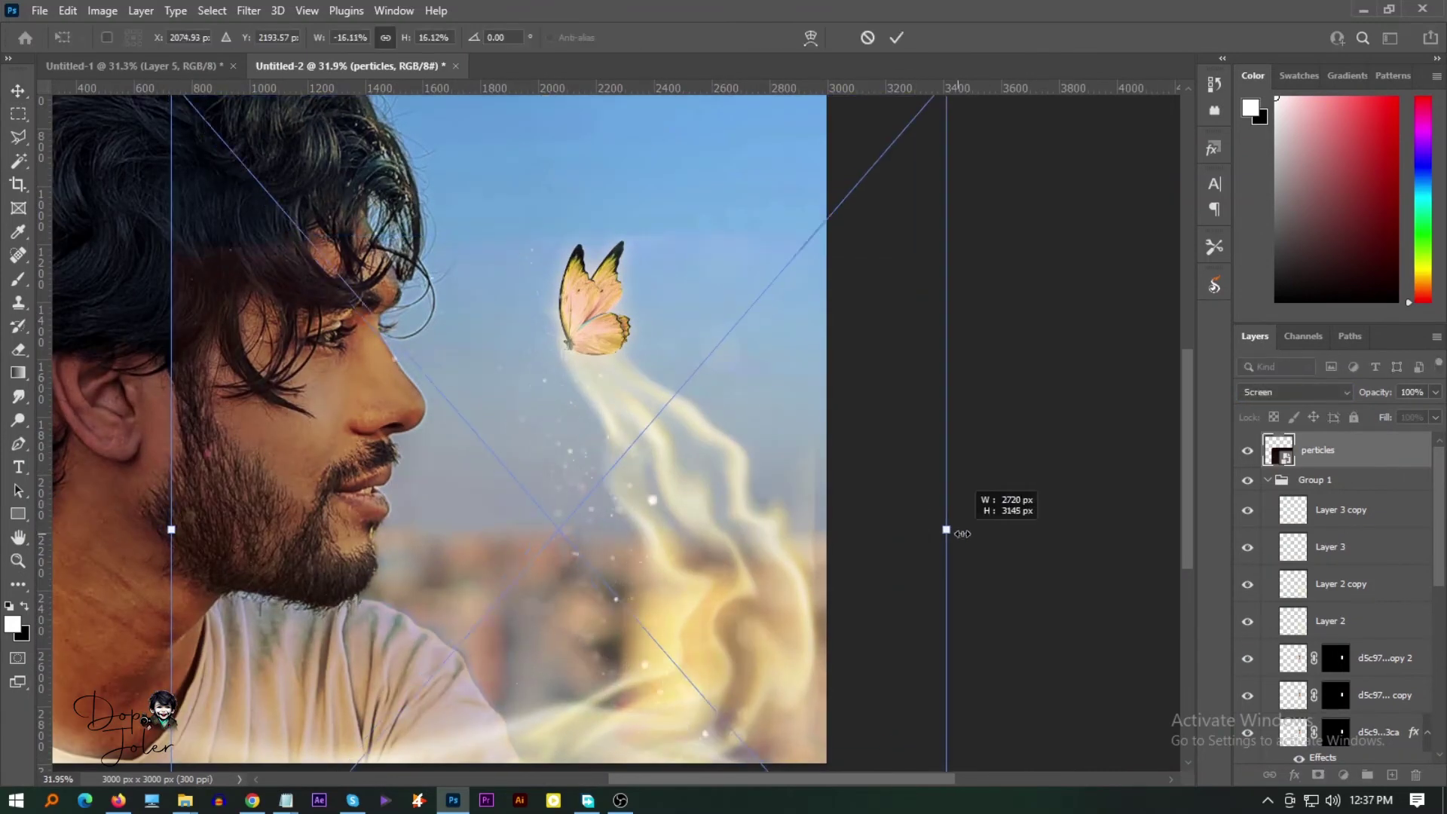
scroll(654, 478, "down", 2)
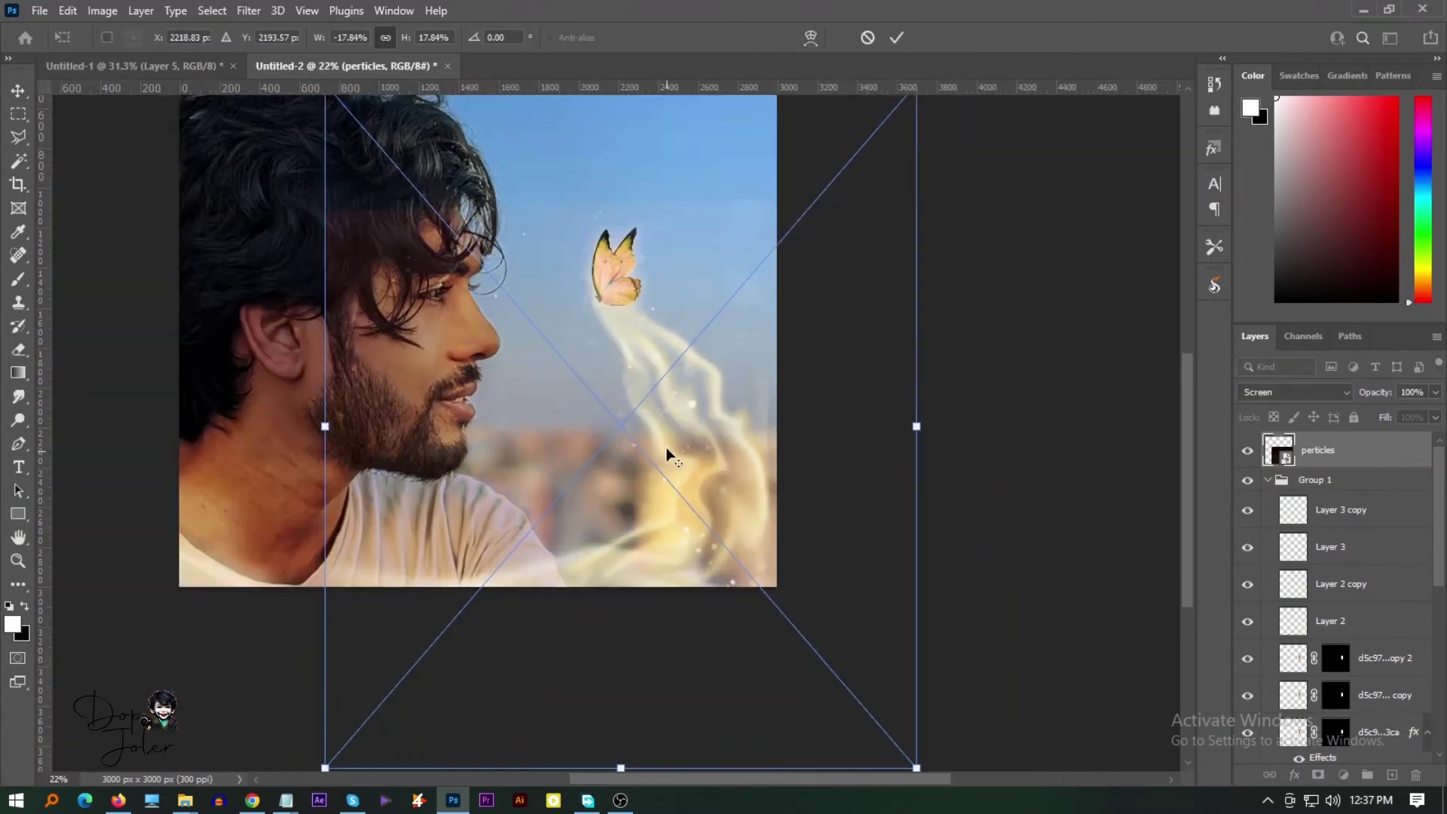
scroll(666, 446, "down", 1)
key("Return")
key("ctrl+j")
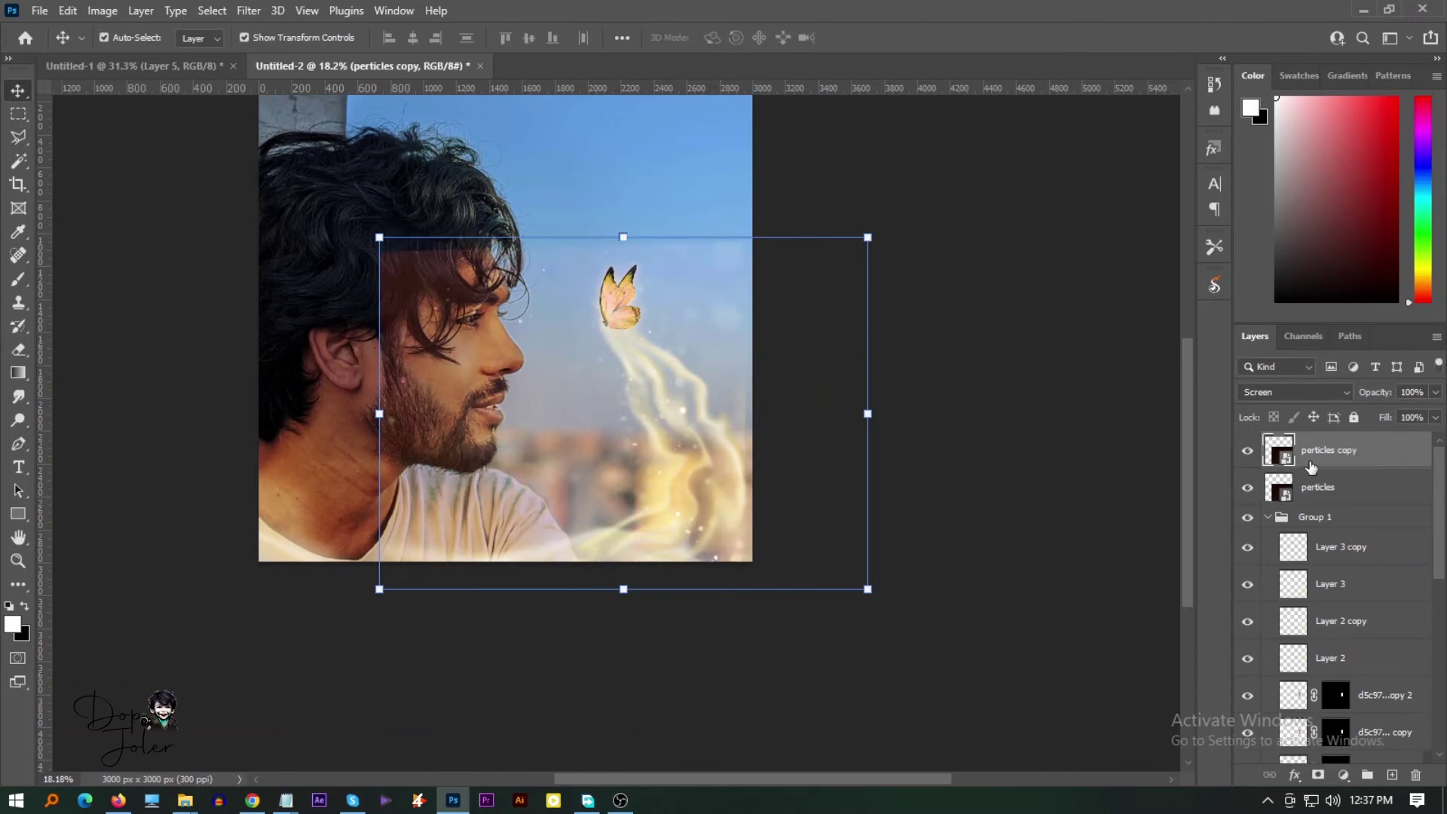
left_click(1247, 450)
left_click(1319, 775)
key("ctrl+i")
Paint white on the particles mask to reveal sparkles along the smoke trail and butterfly
key("b")
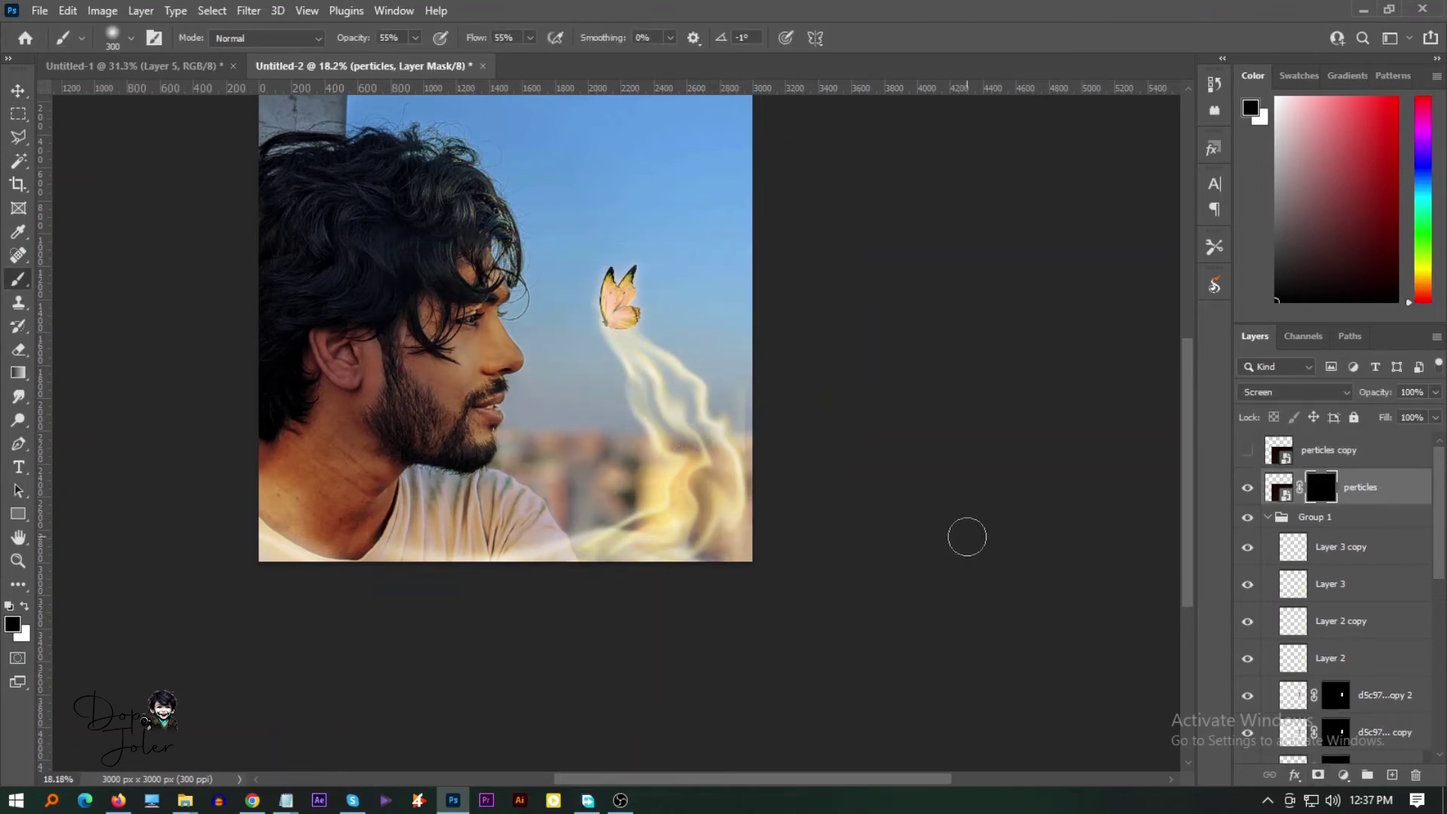
key("x")
scroll(646, 354, "up", 3)
mouse_move(628, 344)
left_mouse_down()
mouse_move(775, 420)
mouse_move(662, 517)
mouse_move(636, 662)
left_mouse_up()
mouse_move(634, 375)
left_mouse_down()
mouse_move(600, 275)
mouse_move(565, 284)
mouse_move(616, 367)
left_mouse_up()
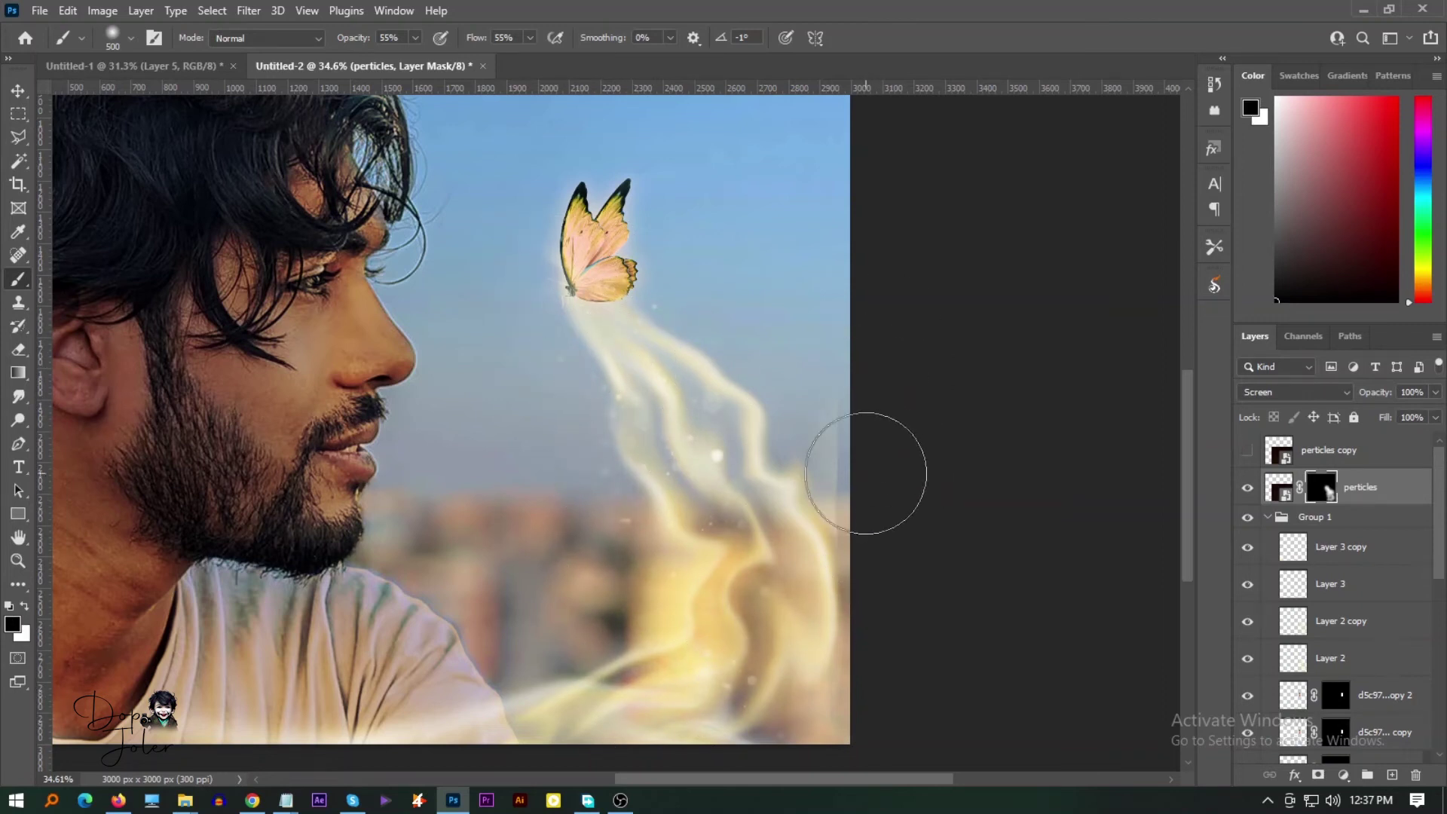
key("bracketleft")
key("bracketleft")
key("bracketleft")
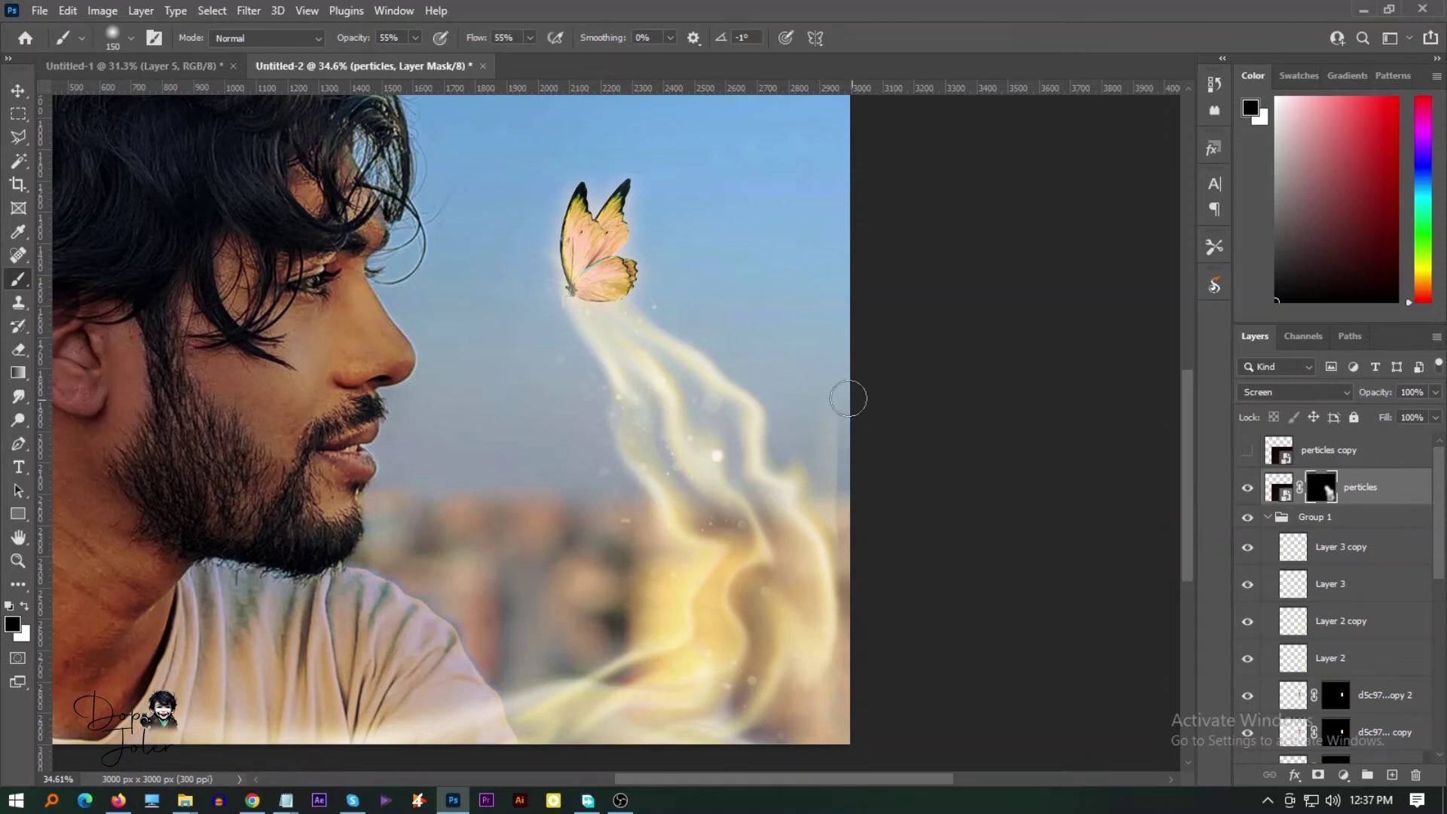
left_click_drag(349, 39, 385, 39)
Swap between eraser and brush while targeting the particles layer's image content
key("e")
key("x")
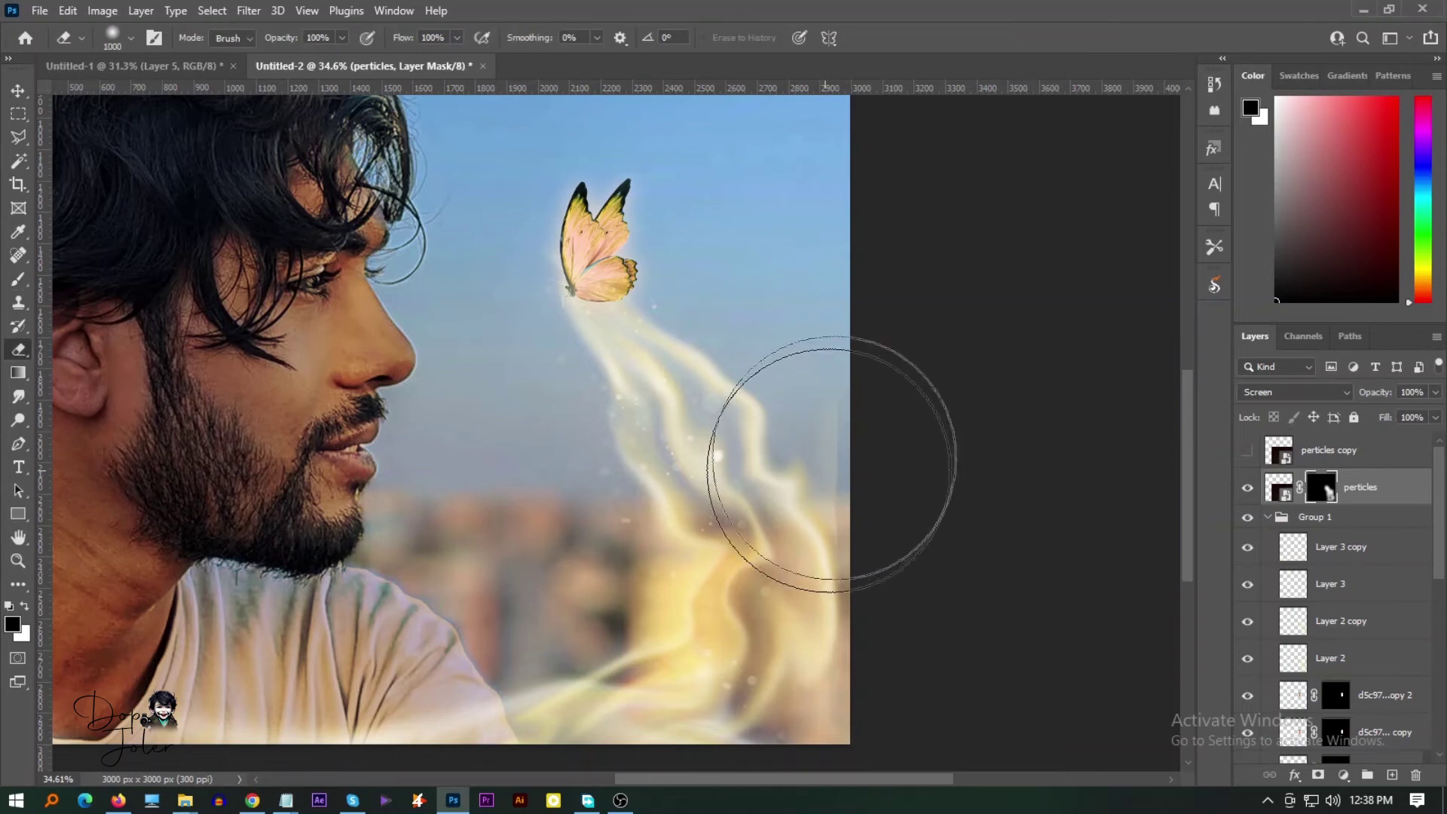
left_click(1286, 494)
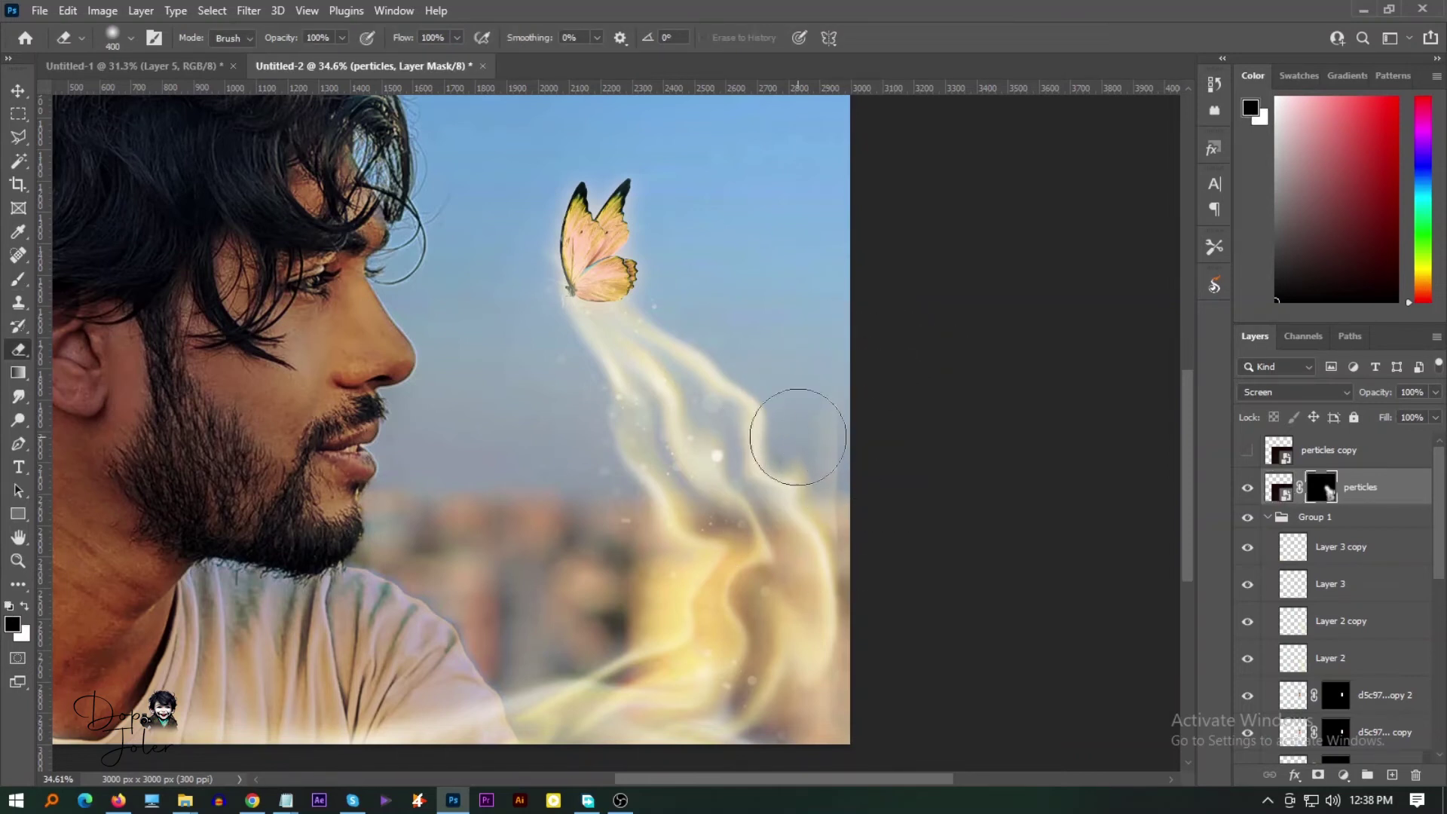
key("b")
key("x")
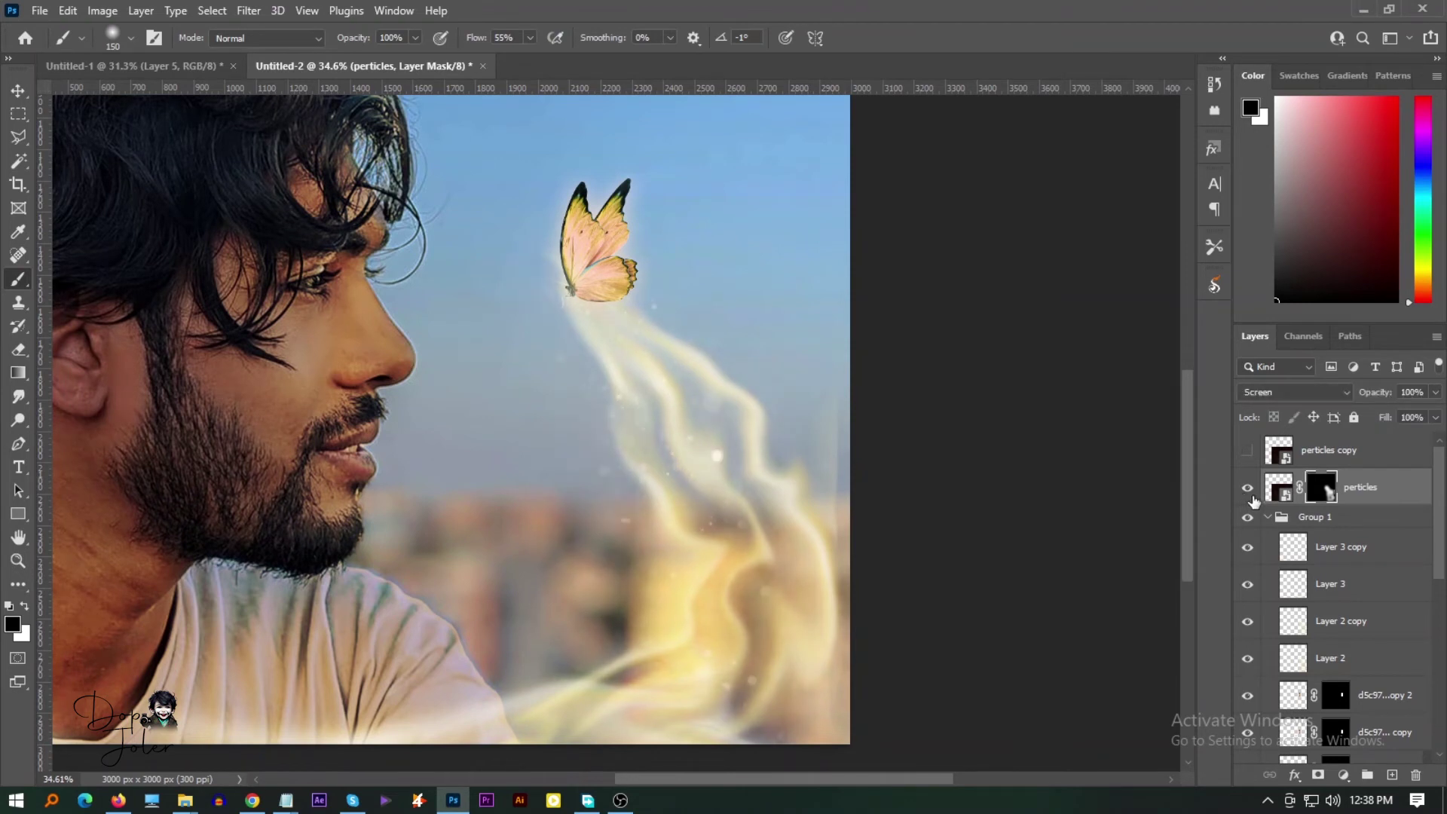
Toggle Layer 1, the particles copy and Layer 2 on and off to compare the glow
scroll(1356, 595, "down", 10)
left_click(1247, 634)
left_click(1248, 634)
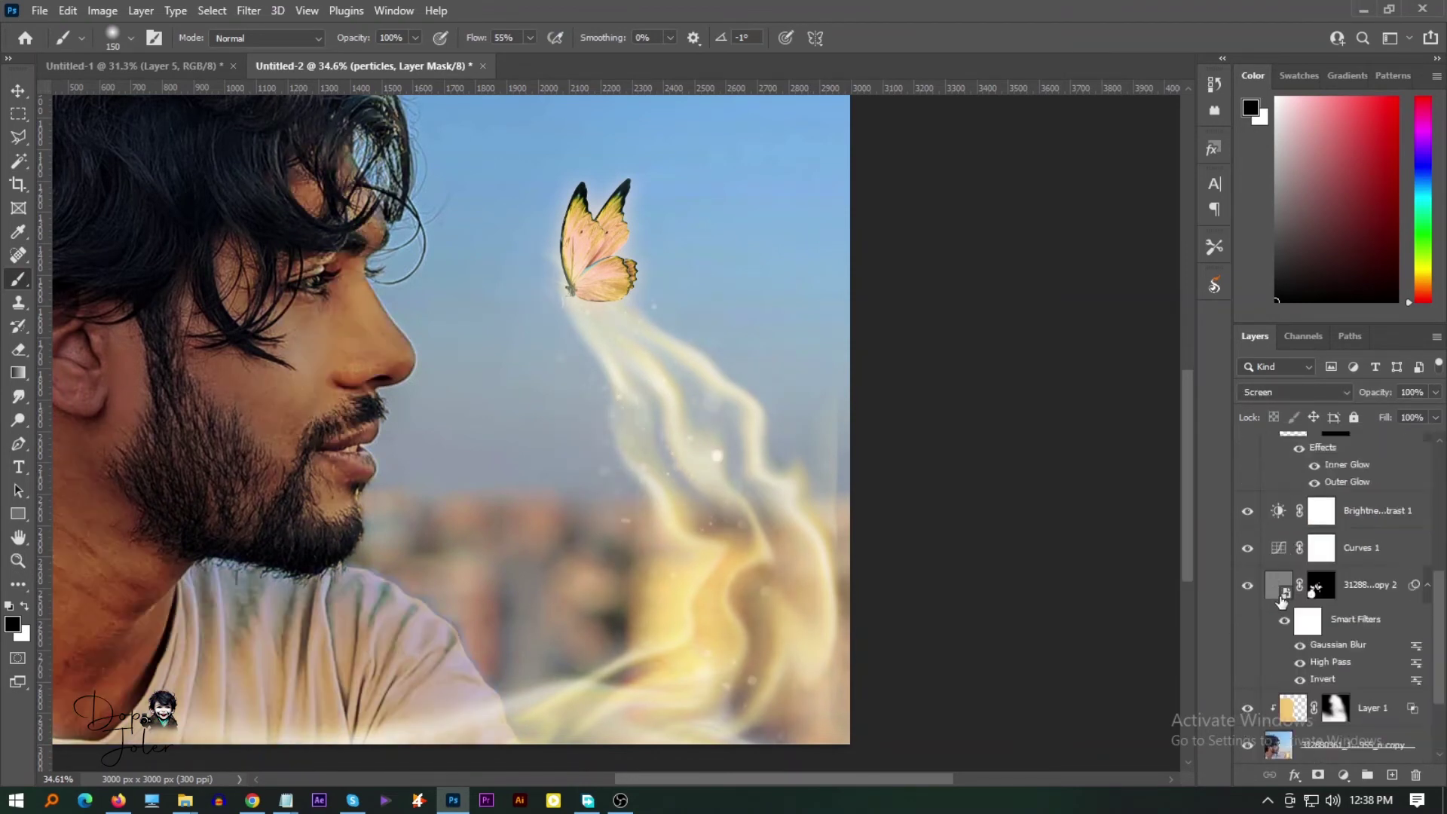
scroll(1250, 596, "up", 10)
left_click(1247, 586)
left_click(1247, 586)
left_click(1247, 450)
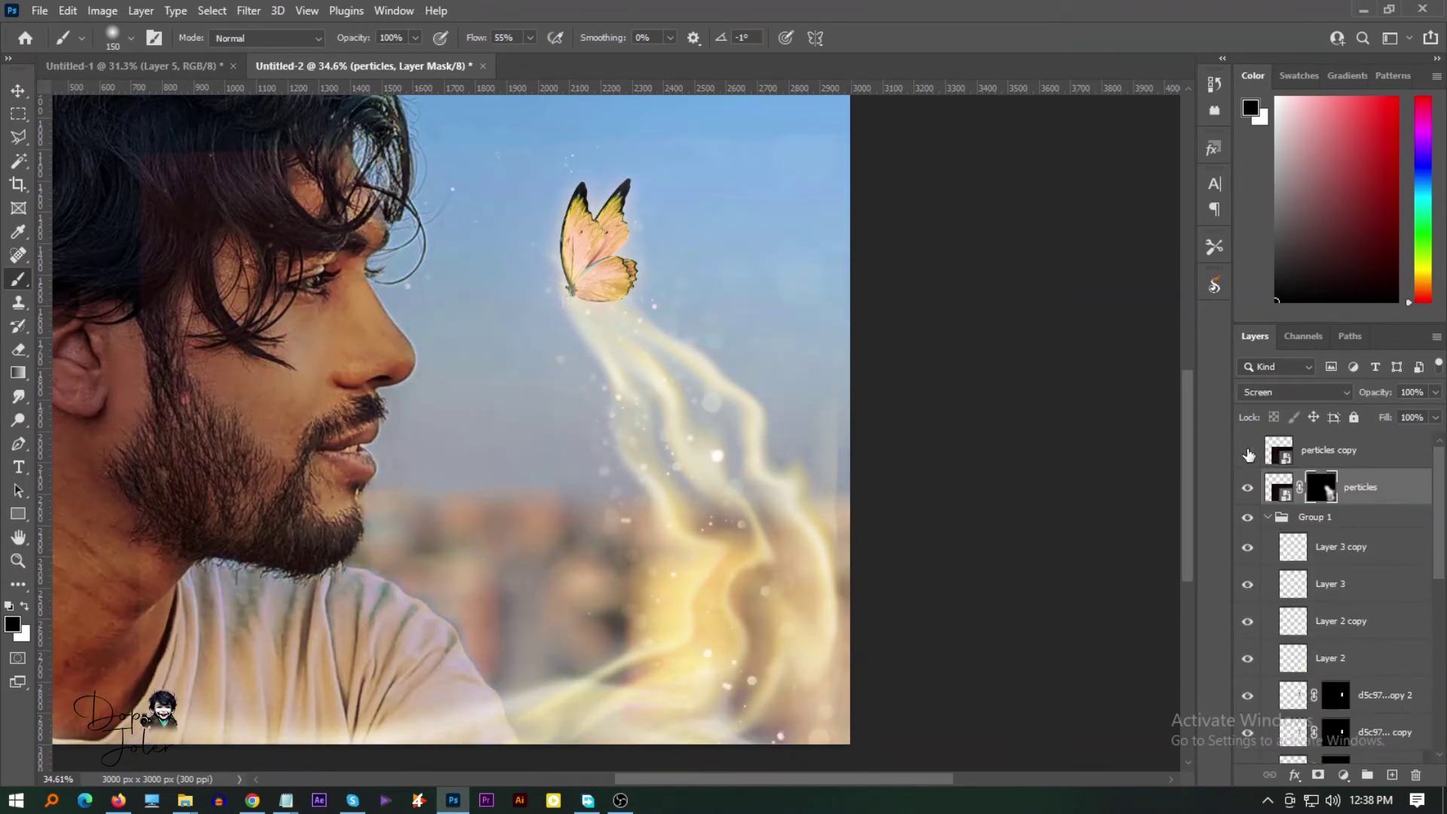
scroll(1323, 567, "down", 1)
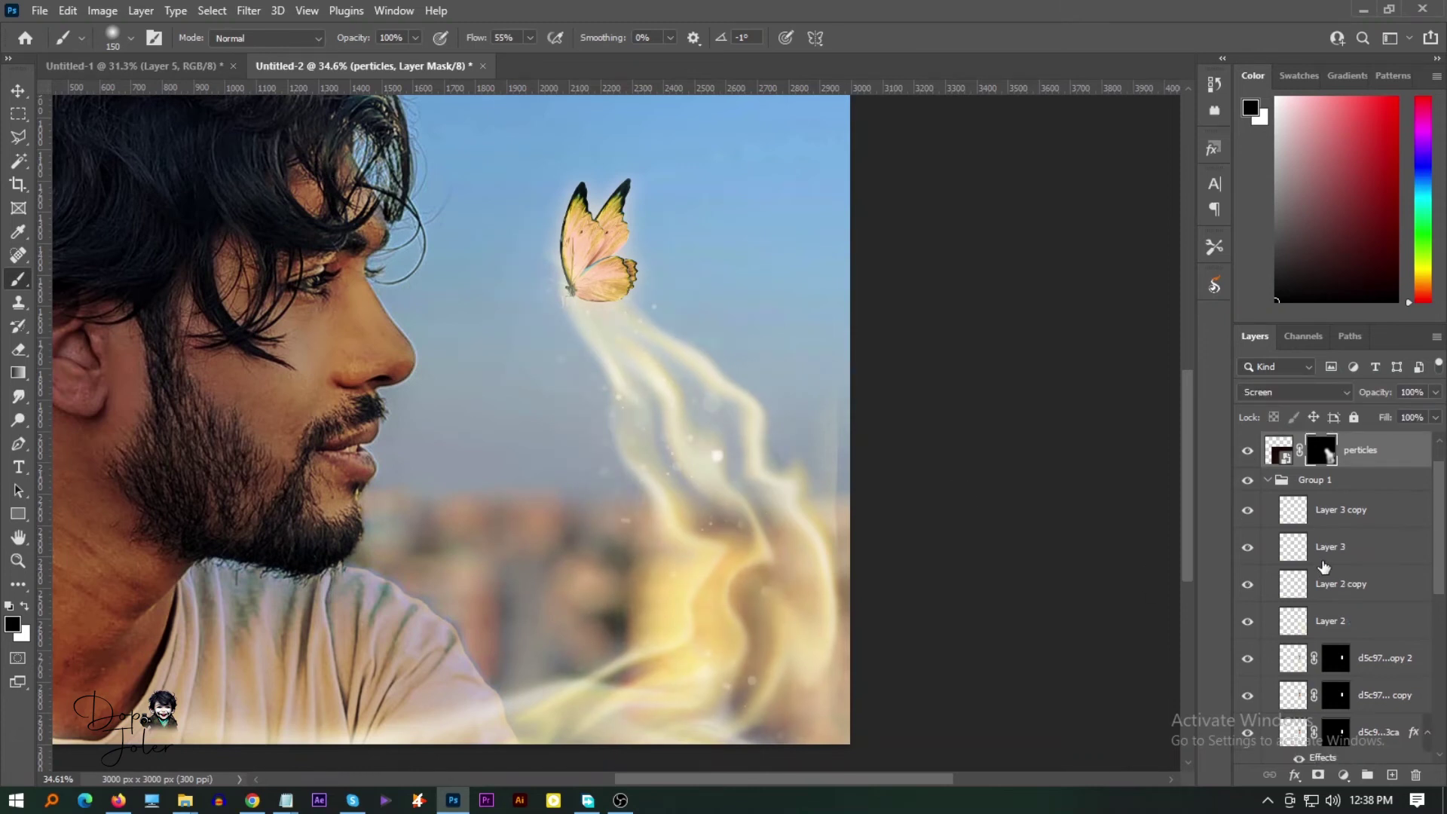
left_click(1247, 623)
left_click(1247, 622)
Select Layer 2 for erasing, then return to a larger brush on the particles mask
left_click(1342, 621)
key("e")
key("bracketleft")
key("bracketleft")
key("bracketleft")
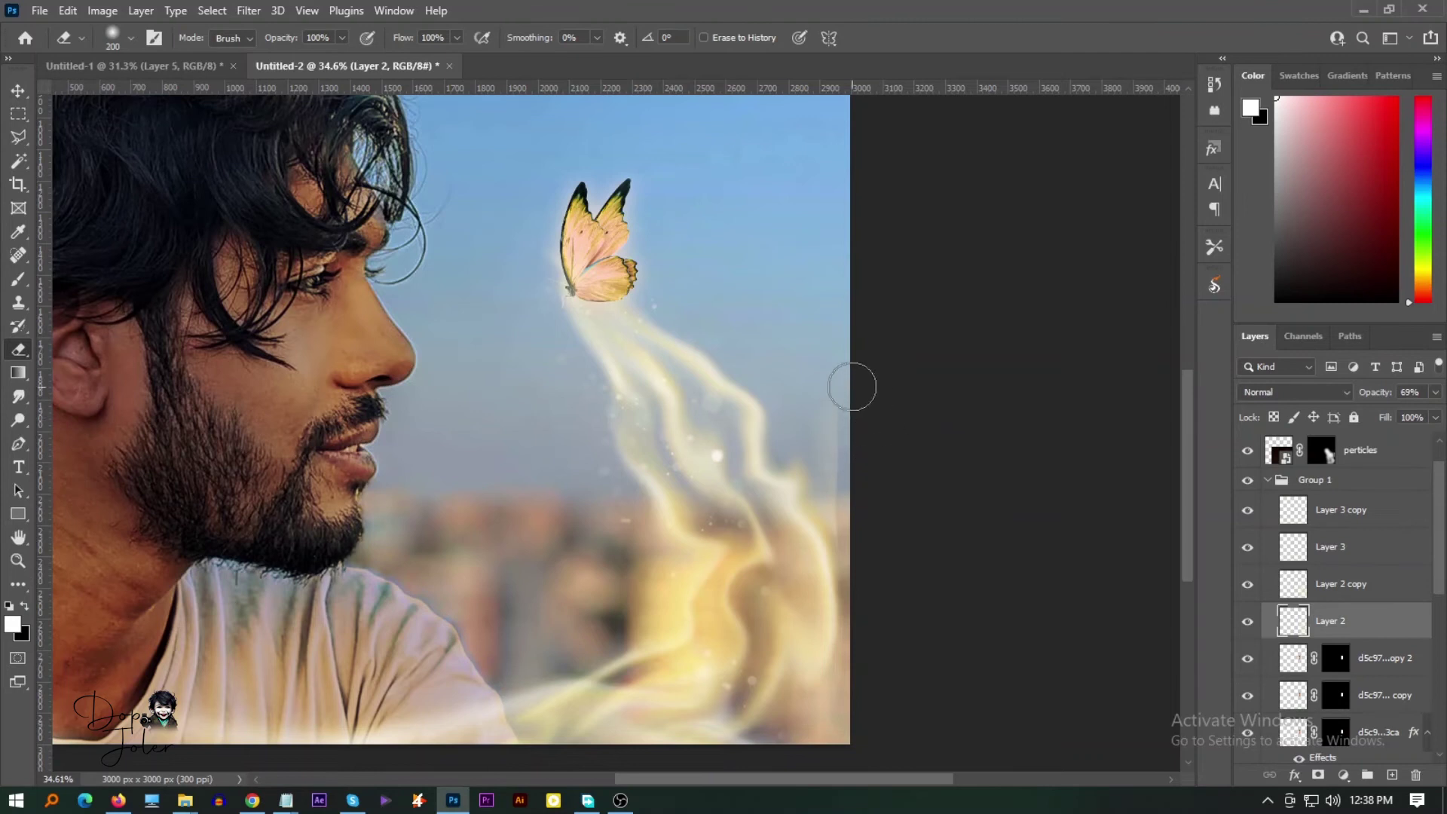
key("alt+bracketright")
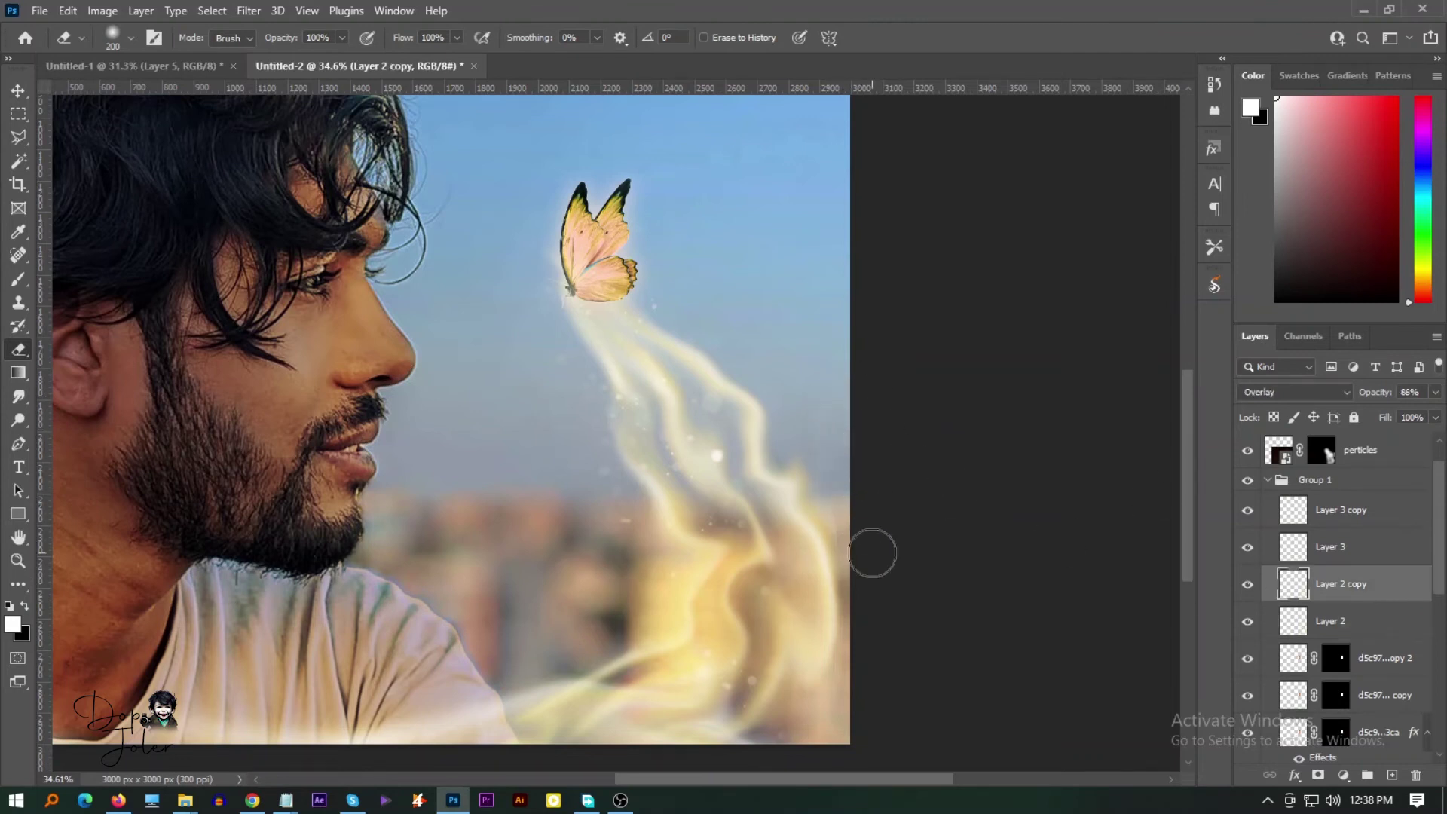
left_click(1321, 450)
key("b")
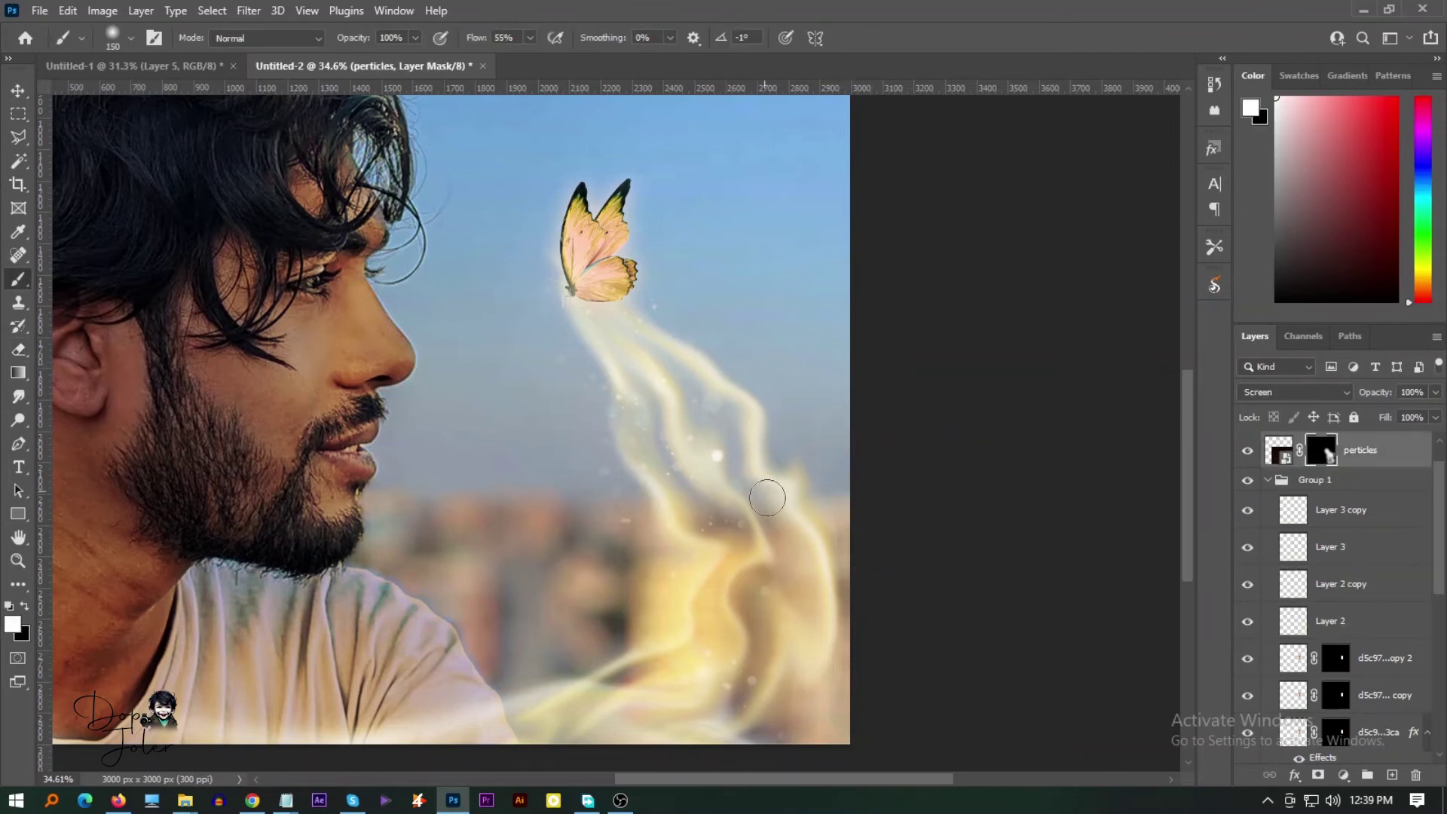
key("bracketright")
key("bracketright")
key("bracketright")
key("bracketright")
key("bracketright")
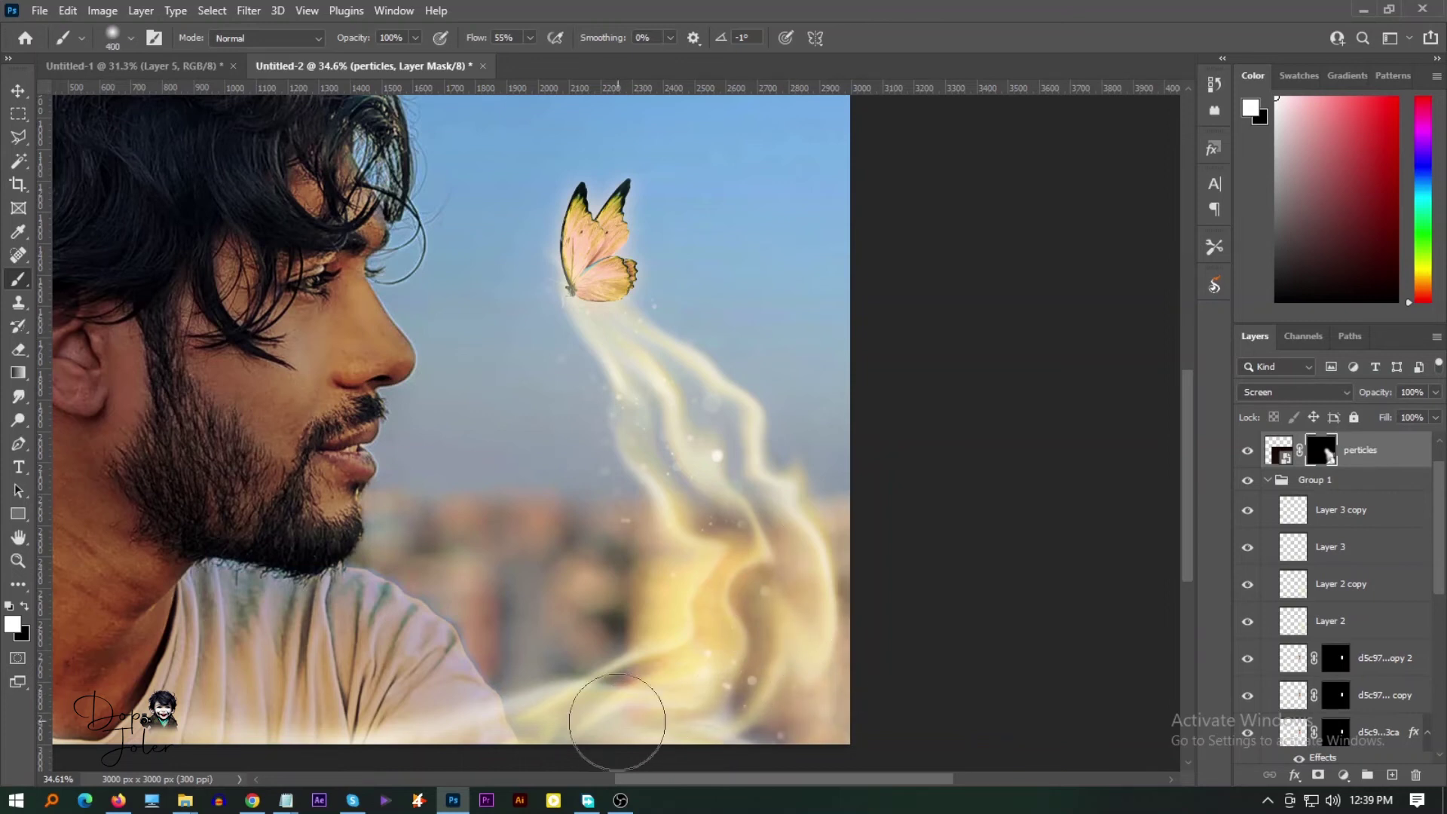
Zoom out to the whole image and duplicate the particles layer into a particles copy
key("v")
scroll(707, 426, "down", 4)
key("ctrl+j")
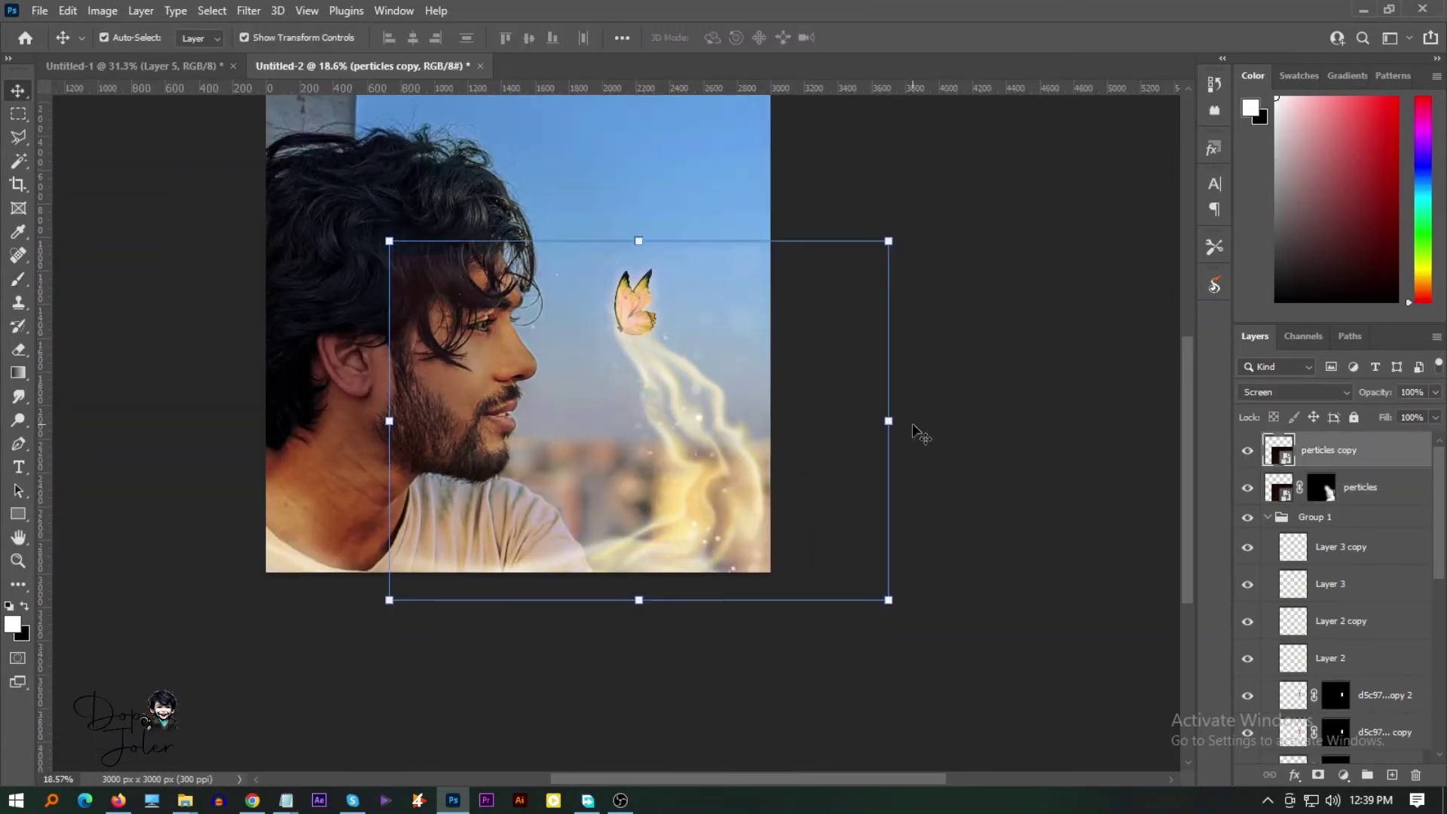
Rotate, enlarge and warp the particles copy into a bent shape, then commit
left_click_drag(912, 423, 700, 496)
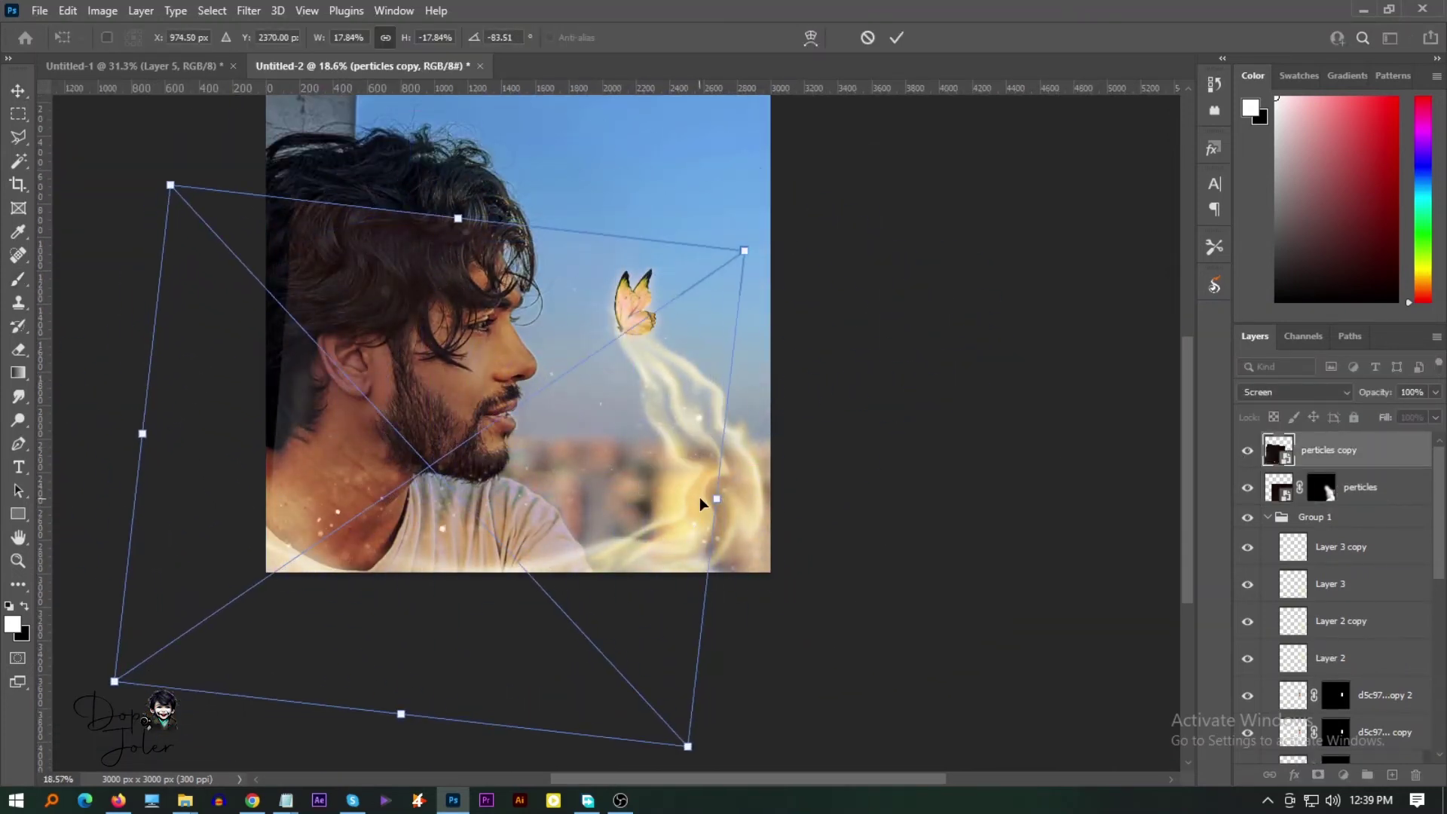
left_click_drag(700, 499, 749, 570)
right_click(538, 529)
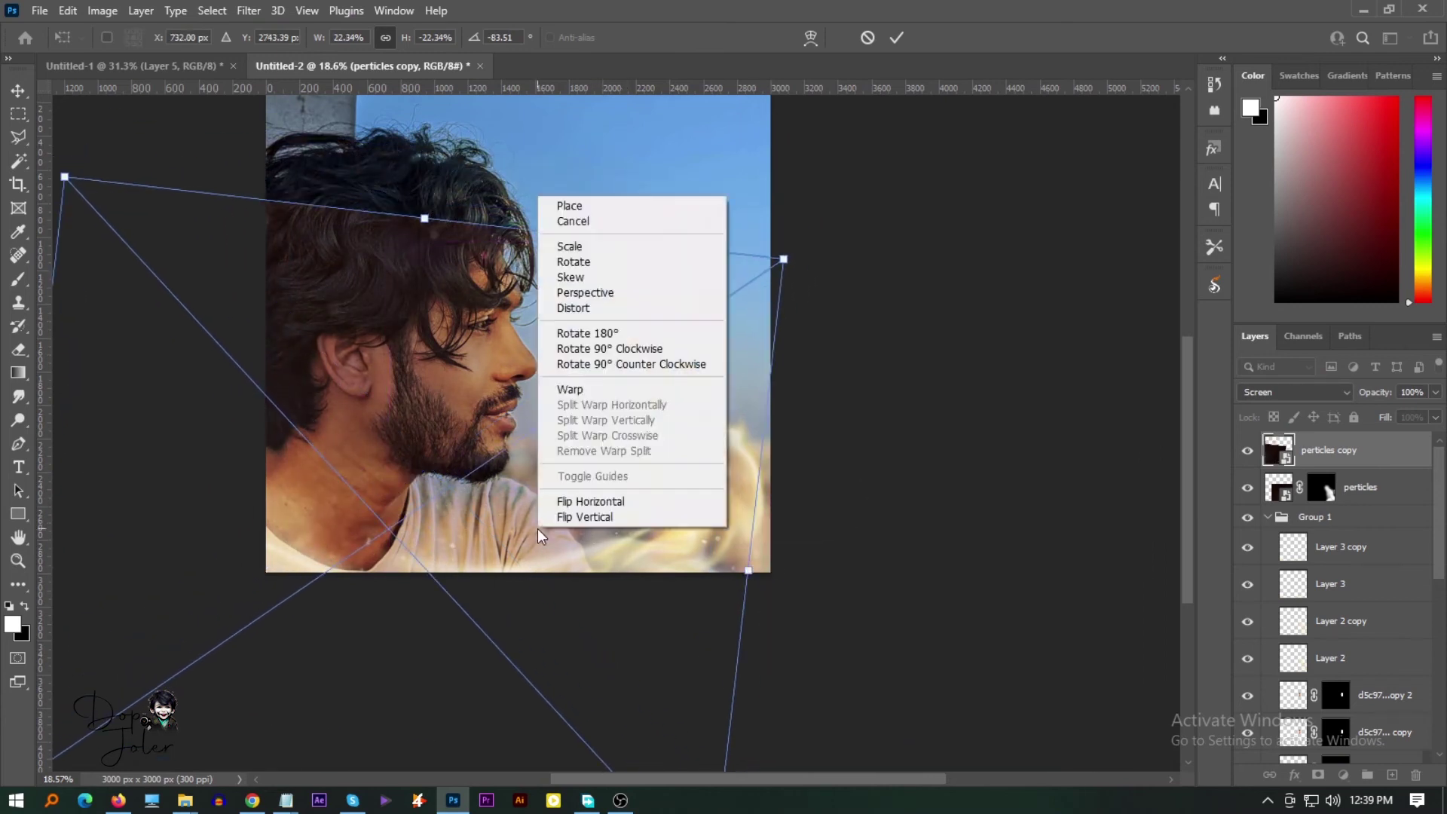
left_click(570, 389)
mouse_move(315, 537)
left_mouse_down()
mouse_move(301, 505)
mouse_move(426, 518)
mouse_move(536, 496)
left_mouse_up()
left_click_drag(765, 612, 830, 452)
key("Return")
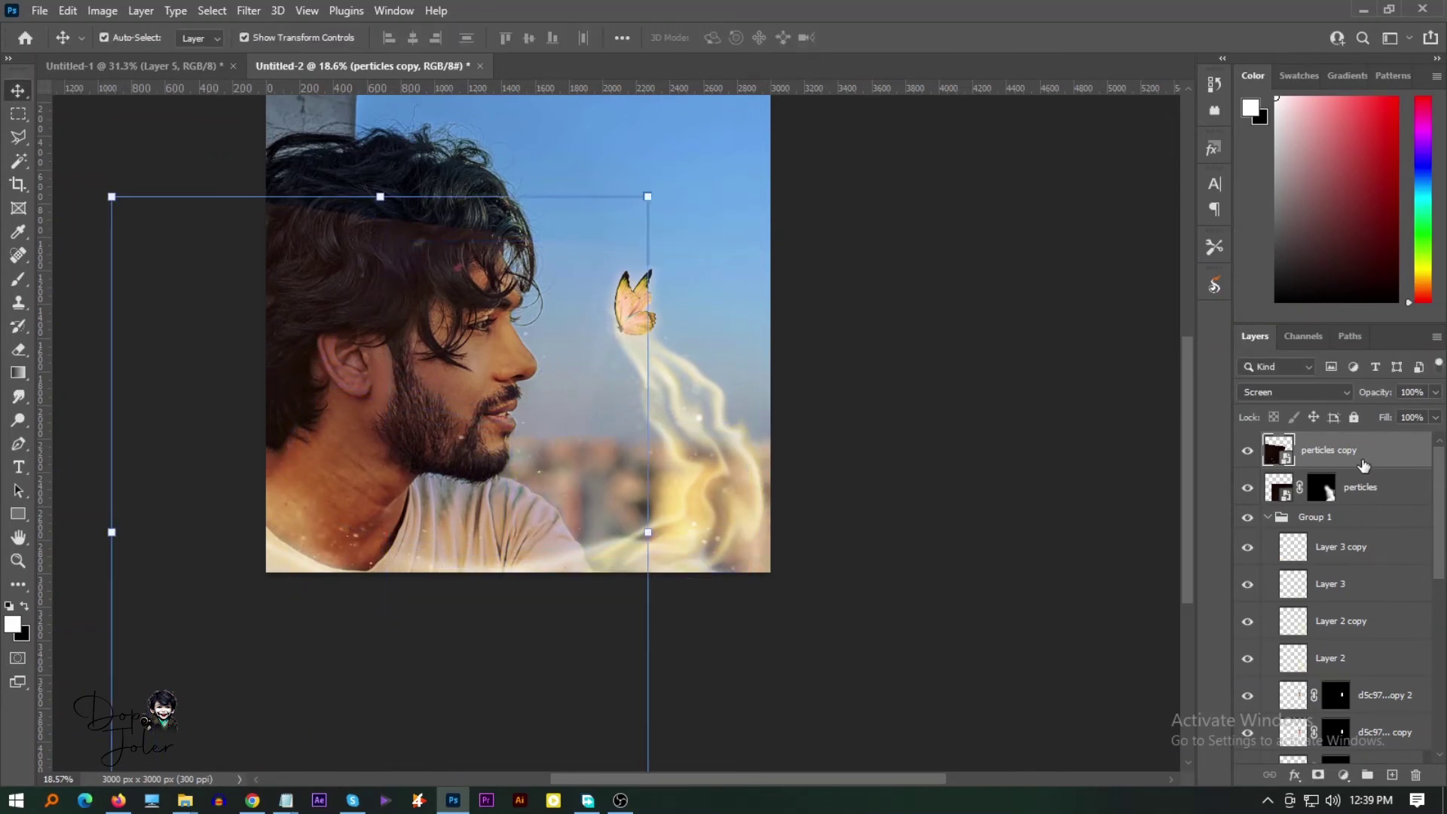
Give the particles copy a hiding black mask and select the original particles layer
left_click(1318, 775, "alt")
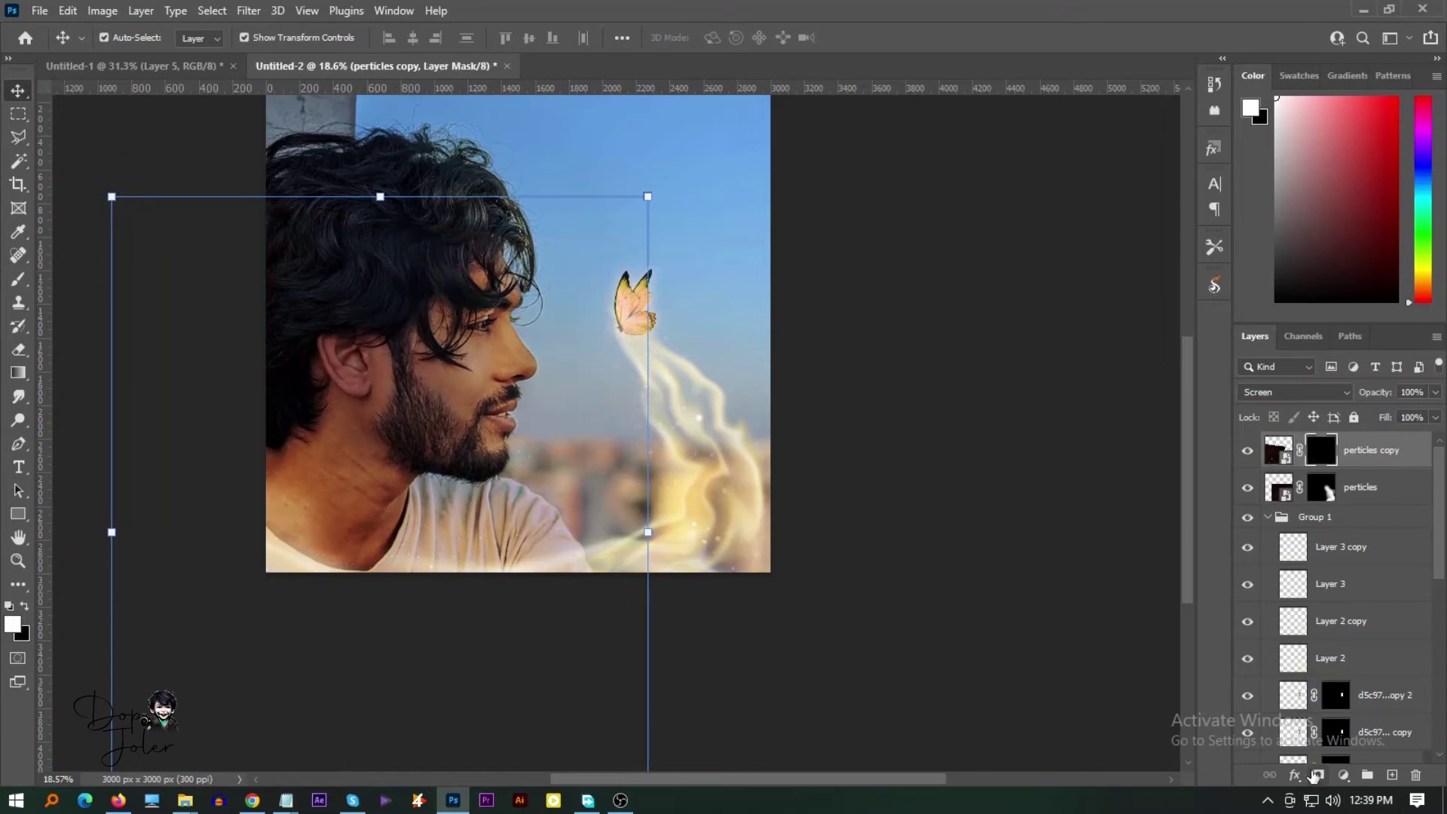
key("b")
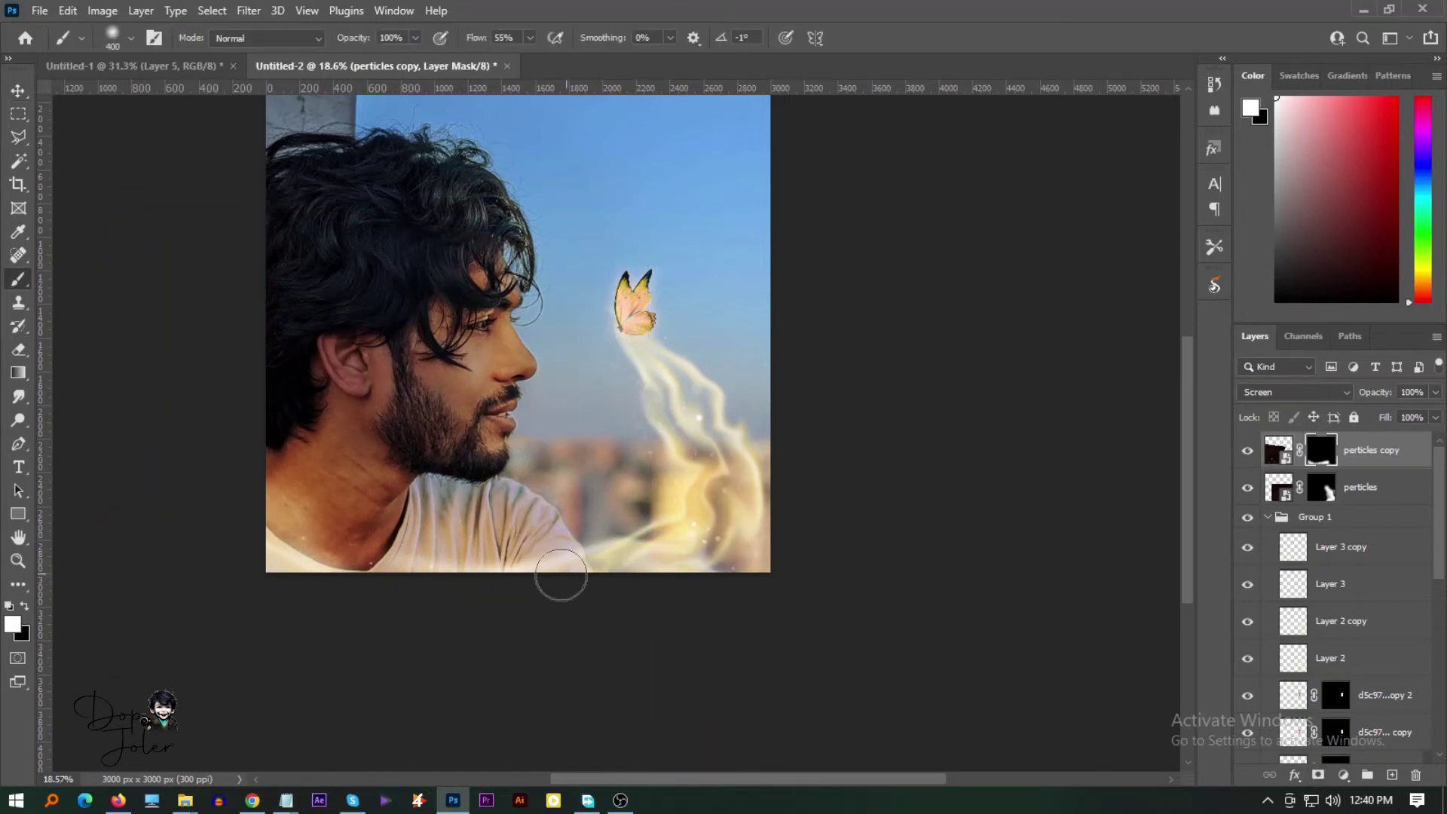
key("v")
left_click(1356, 487)
Duplicate particles into particles copy 2, rotate it, and brush its mask to show sparkles
key("ctrl+j")
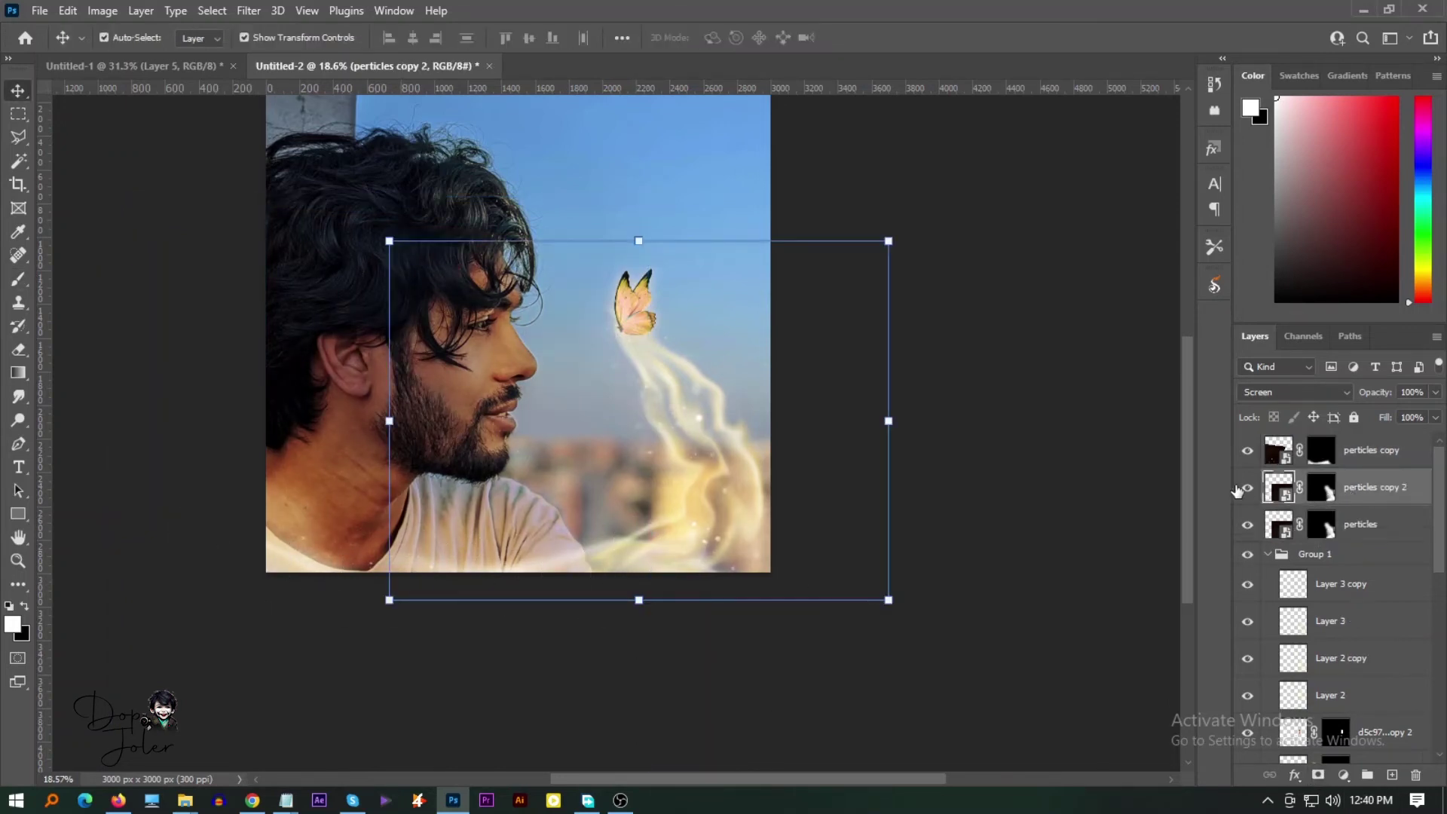
mouse_move(547, 515)
left_mouse_down()
mouse_move(513, 410)
mouse_move(399, 475)
mouse_move(497, 411)
mouse_move(560, 585)
left_mouse_up()
key("ctrl+t")
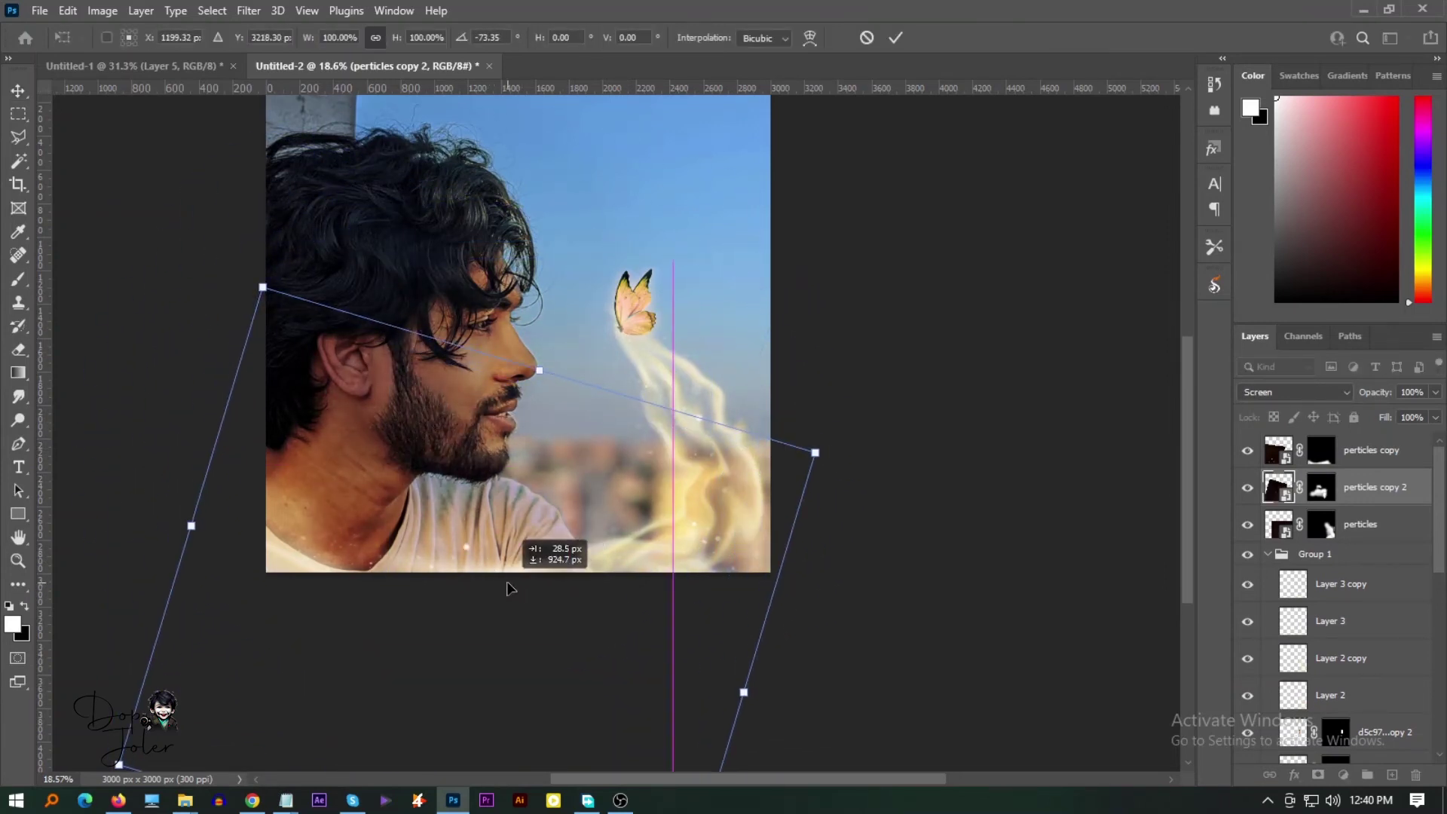
left_click(1322, 491)
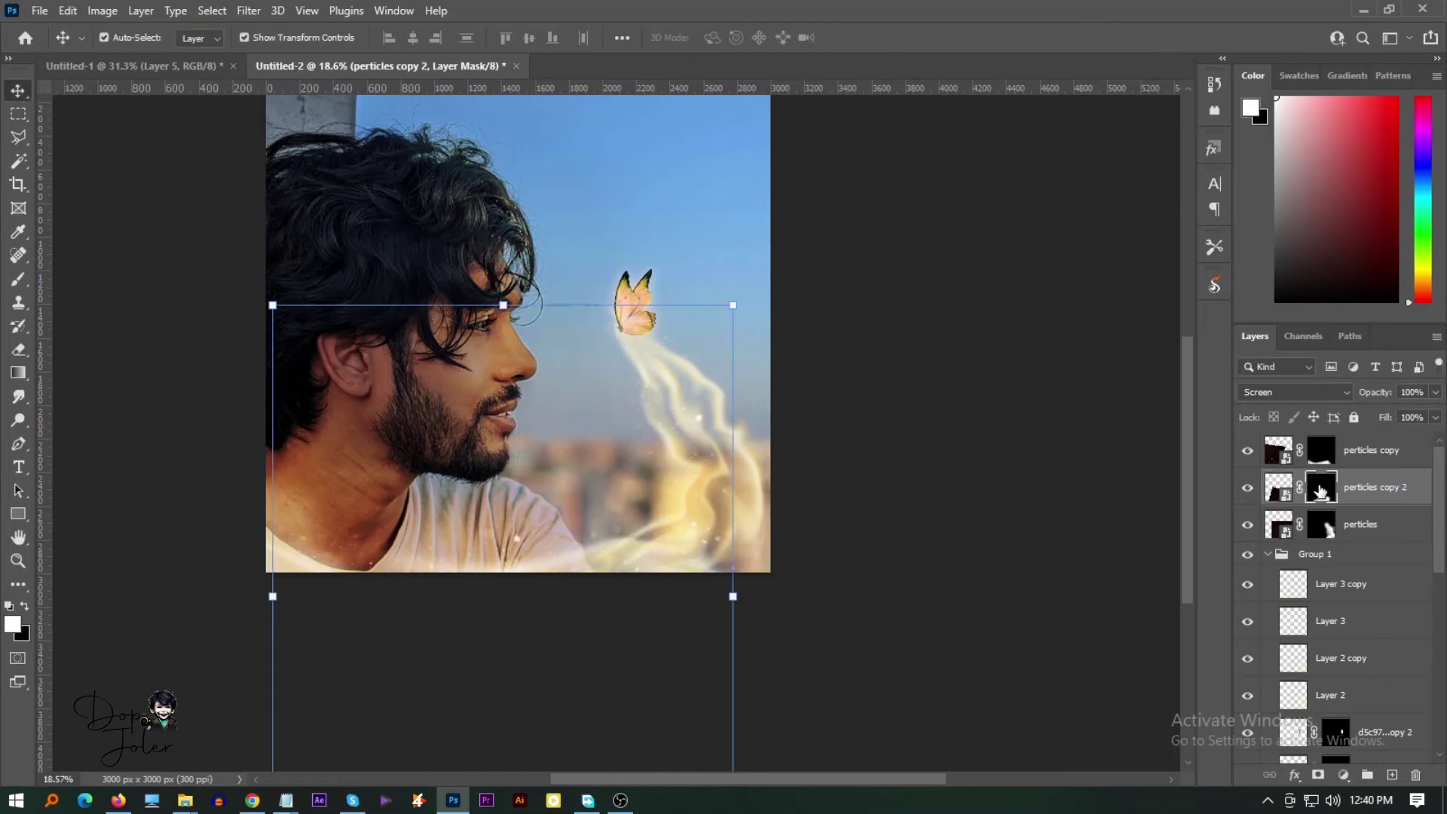
key("b")
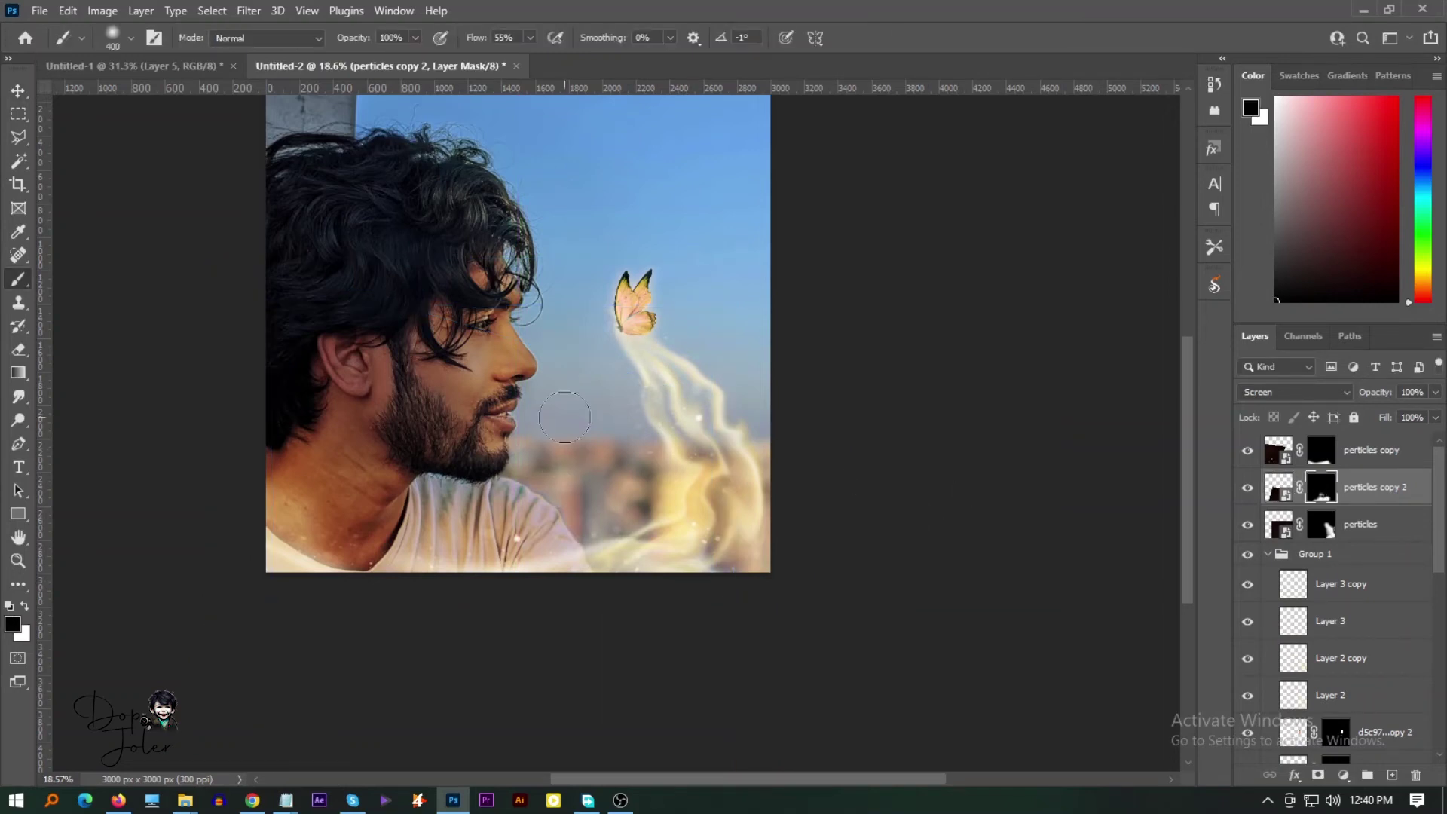
key("alt+bracketright")
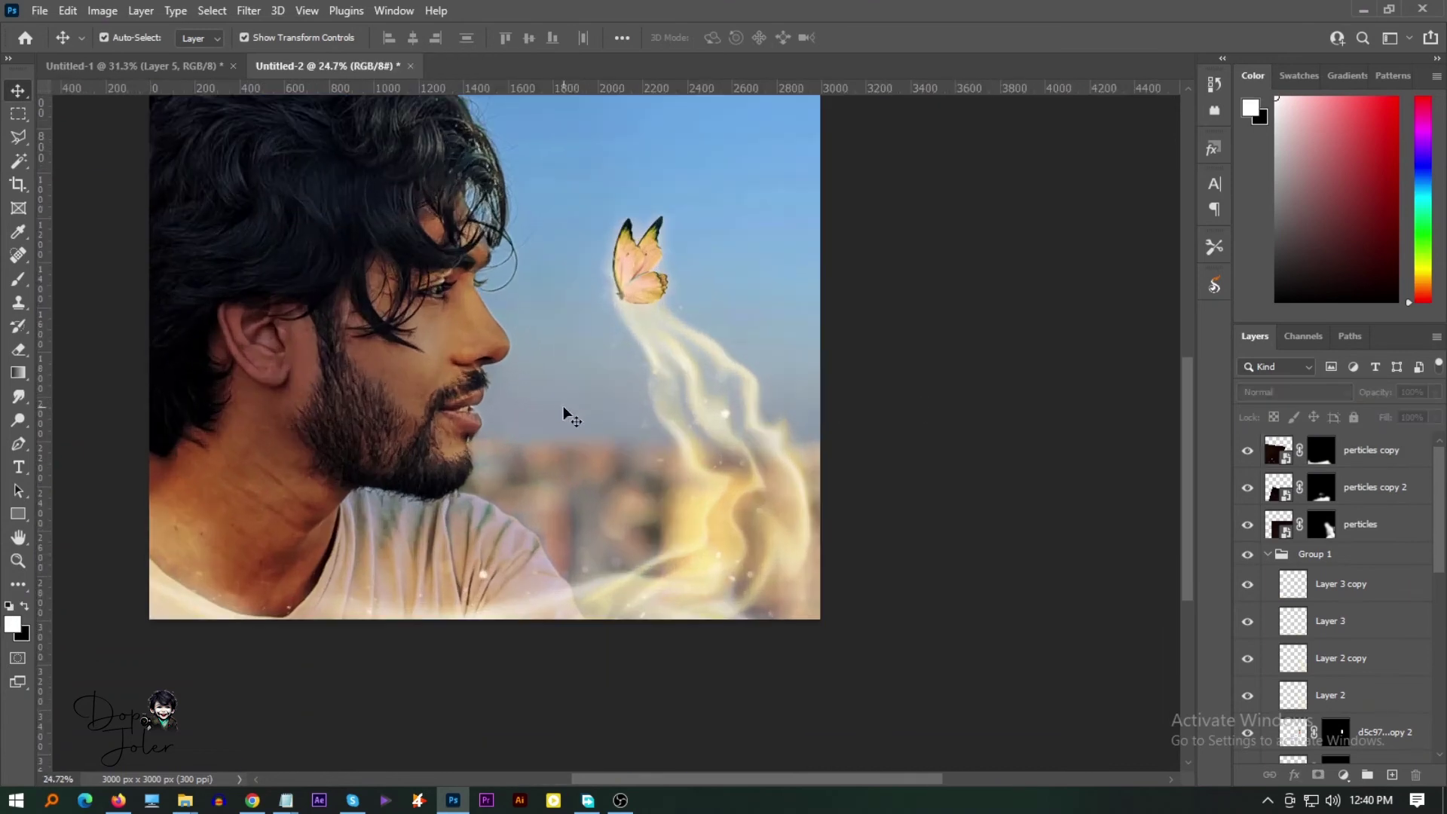
scroll(385, 373, "down", 3)
Stamp visible layers into Layer 4, then tweak white balance, contrast, Vibrance +15 and Saturation -11 in Camera Raw
key("ctrl+shift+alt+e")
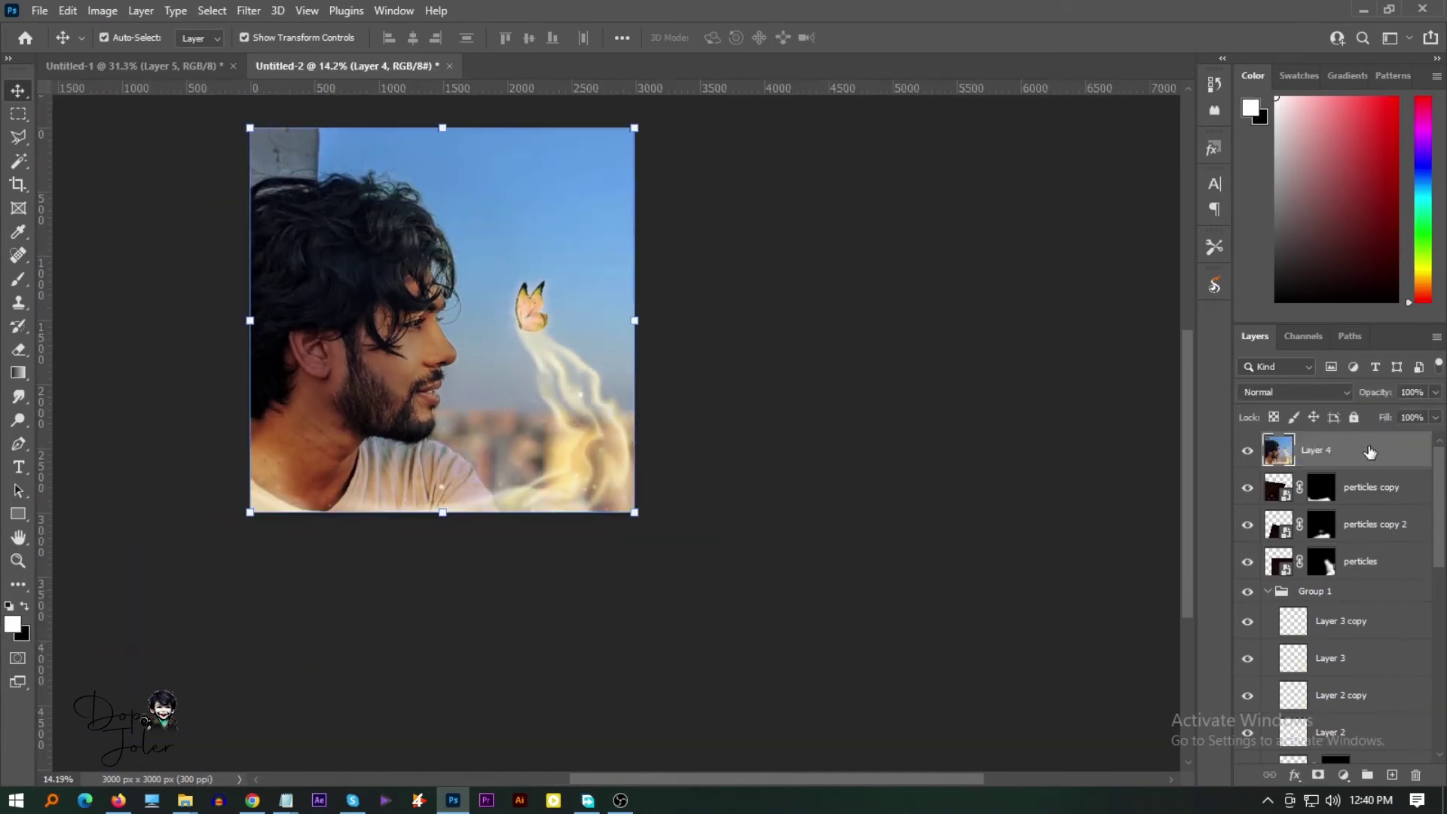
left_click(249, 10)
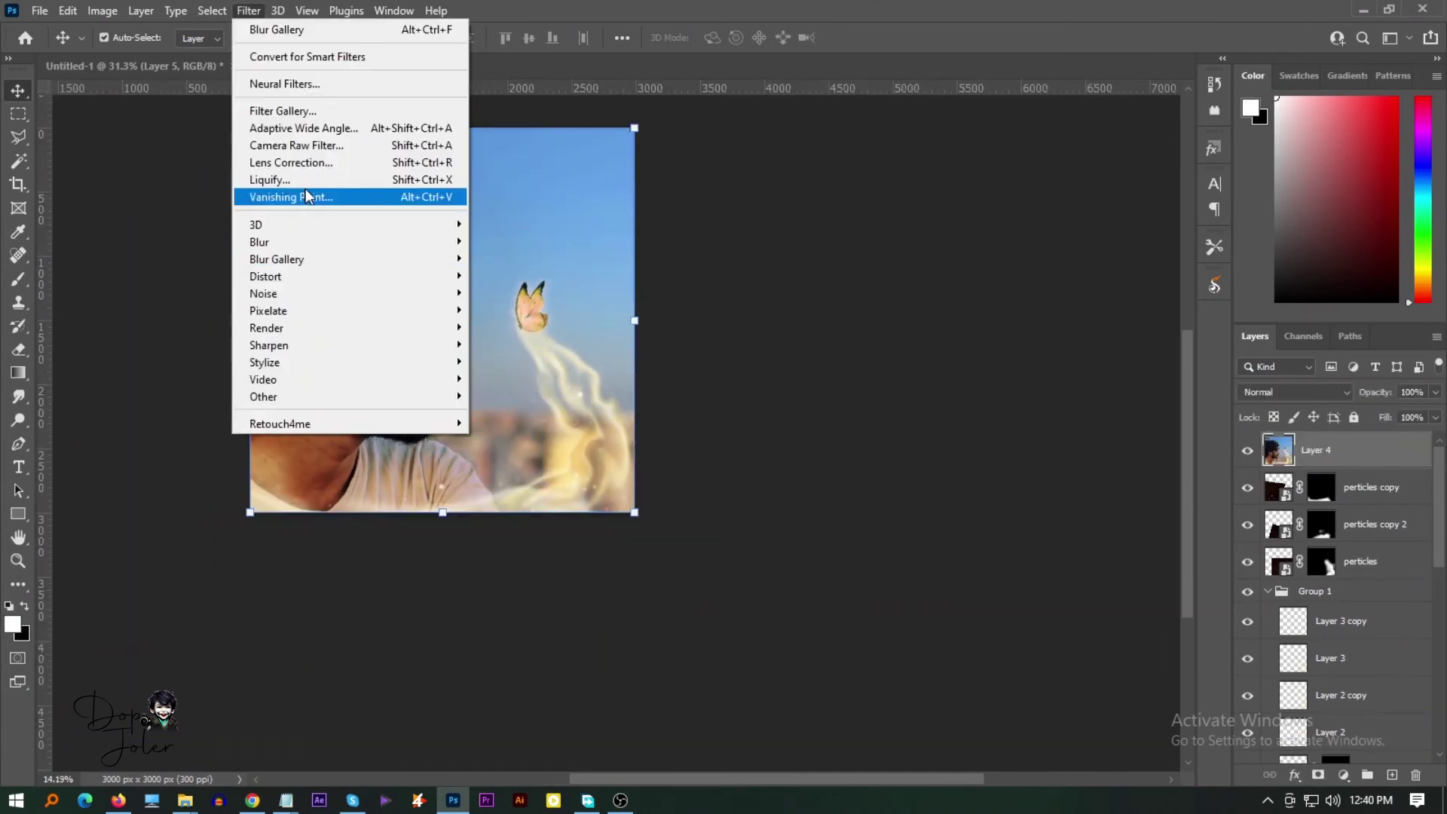
left_click(309, 145)
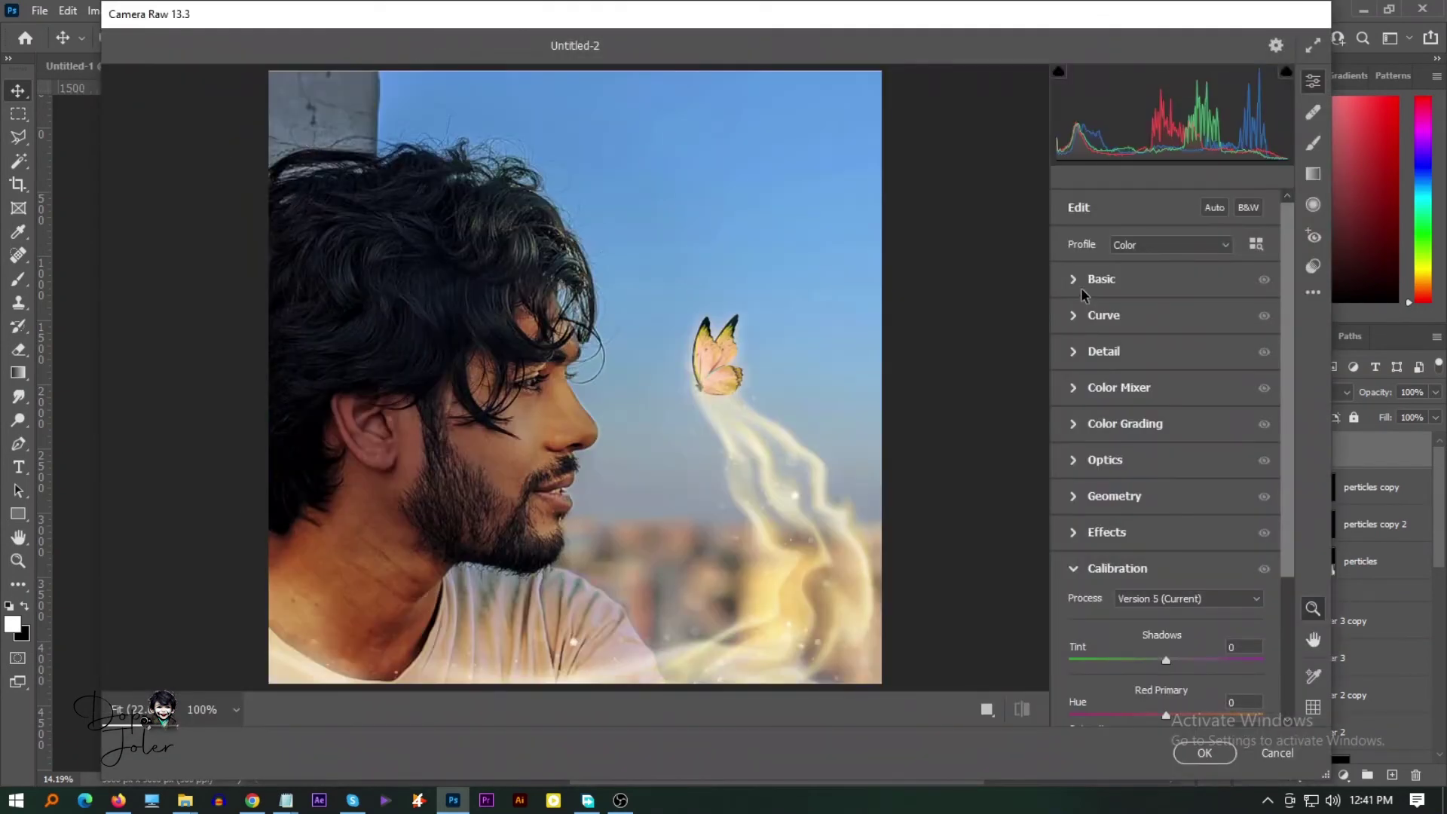
left_click_drag(1166, 304, 1146, 337)
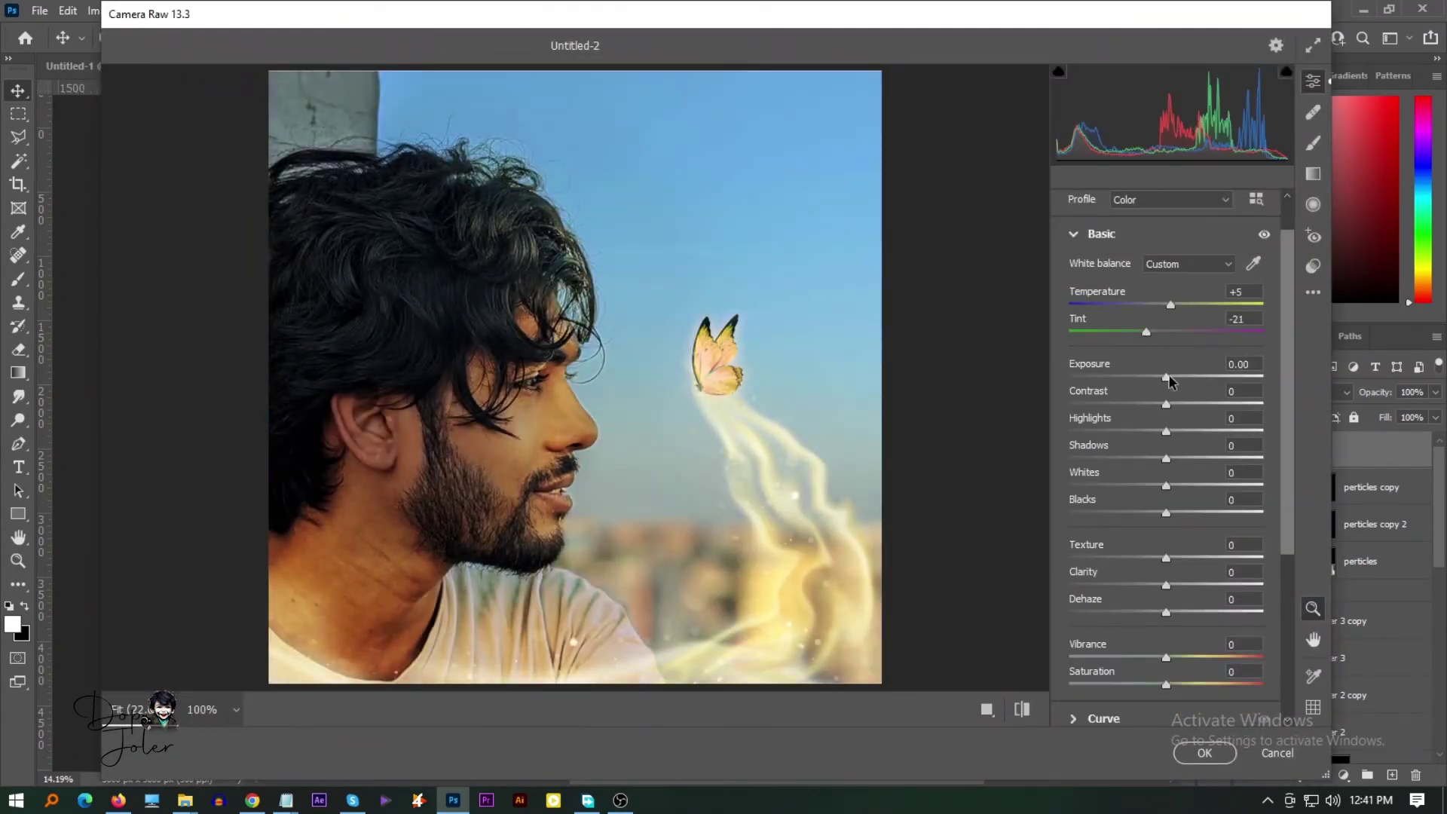
mouse_move(1166, 404)
left_mouse_down()
mouse_move(1180, 404)
mouse_move(1134, 431)
mouse_move(1161, 459)
mouse_move(1178, 513)
mouse_move(1130, 558)
mouse_move(1187, 588)
left_mouse_up()
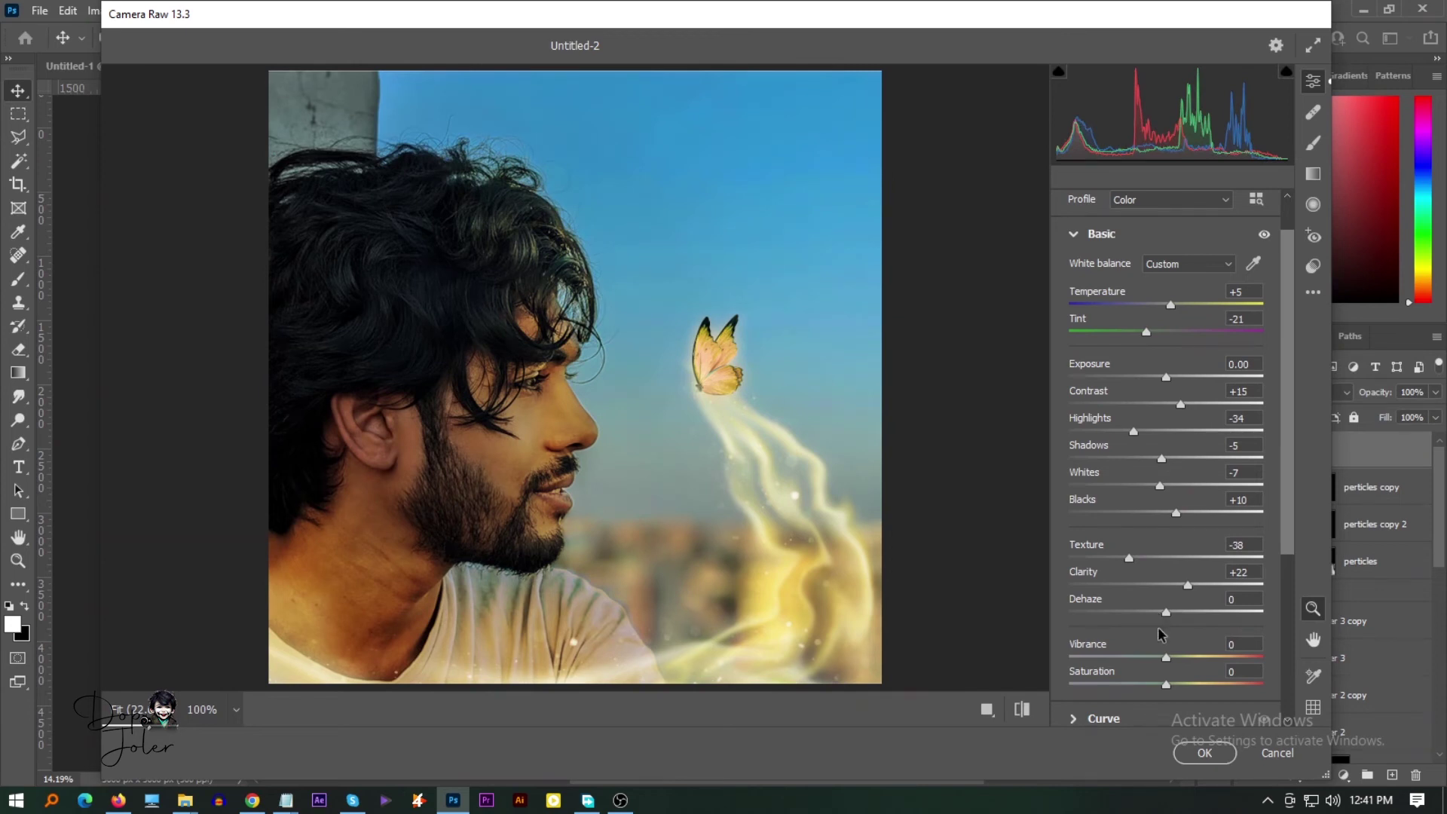
mouse_move(1166, 658)
left_mouse_down()
mouse_move(1180, 657)
mouse_move(1154, 684)
left_mouse_up()
Shift the Color Mixer HSL hues: Greens to +6 and Aquas to +21
scroll(1083, 595, "down", 5)
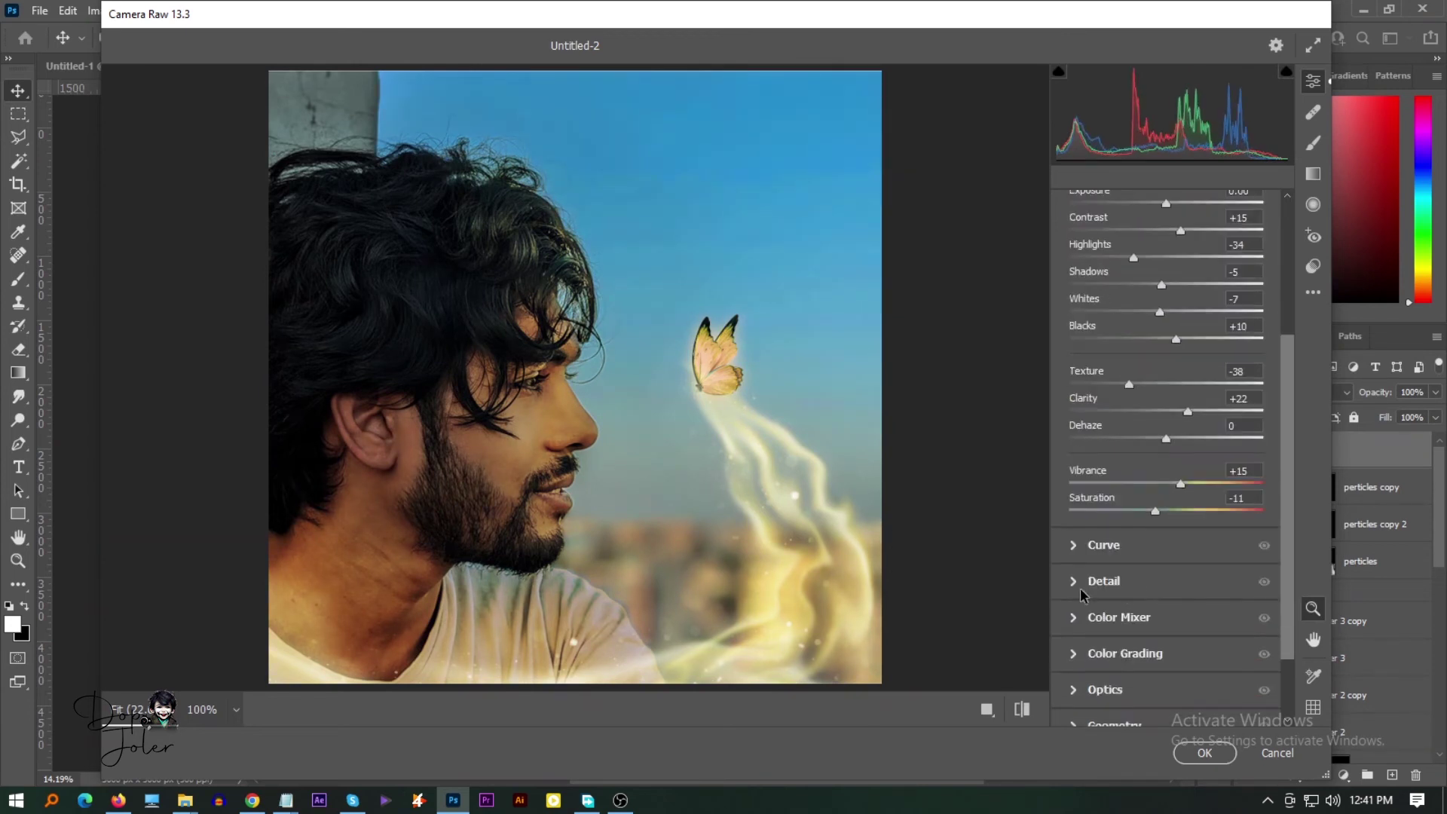
left_click(1078, 544)
scroll(1077, 649, "down", 2)
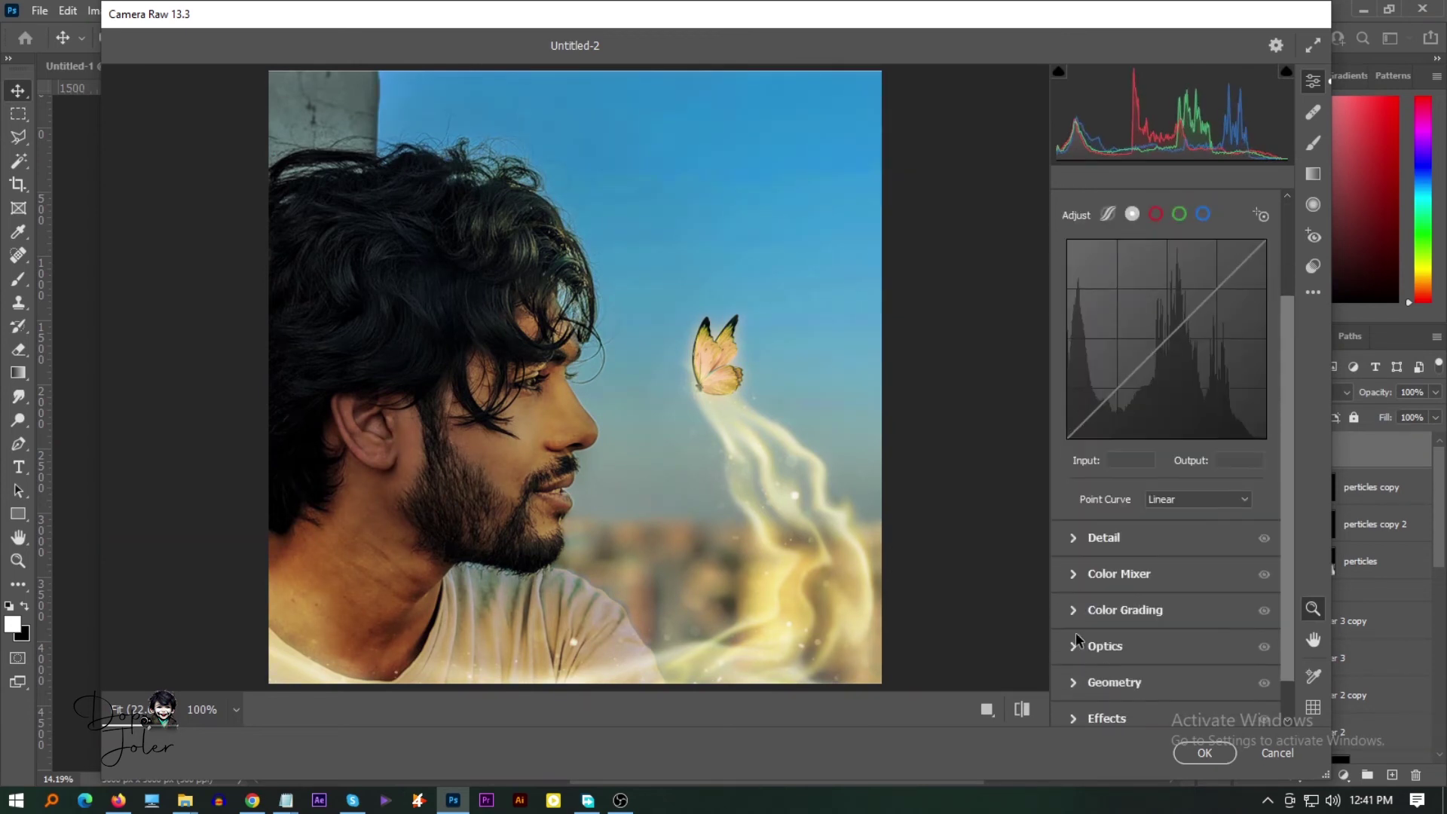
left_click(1078, 575)
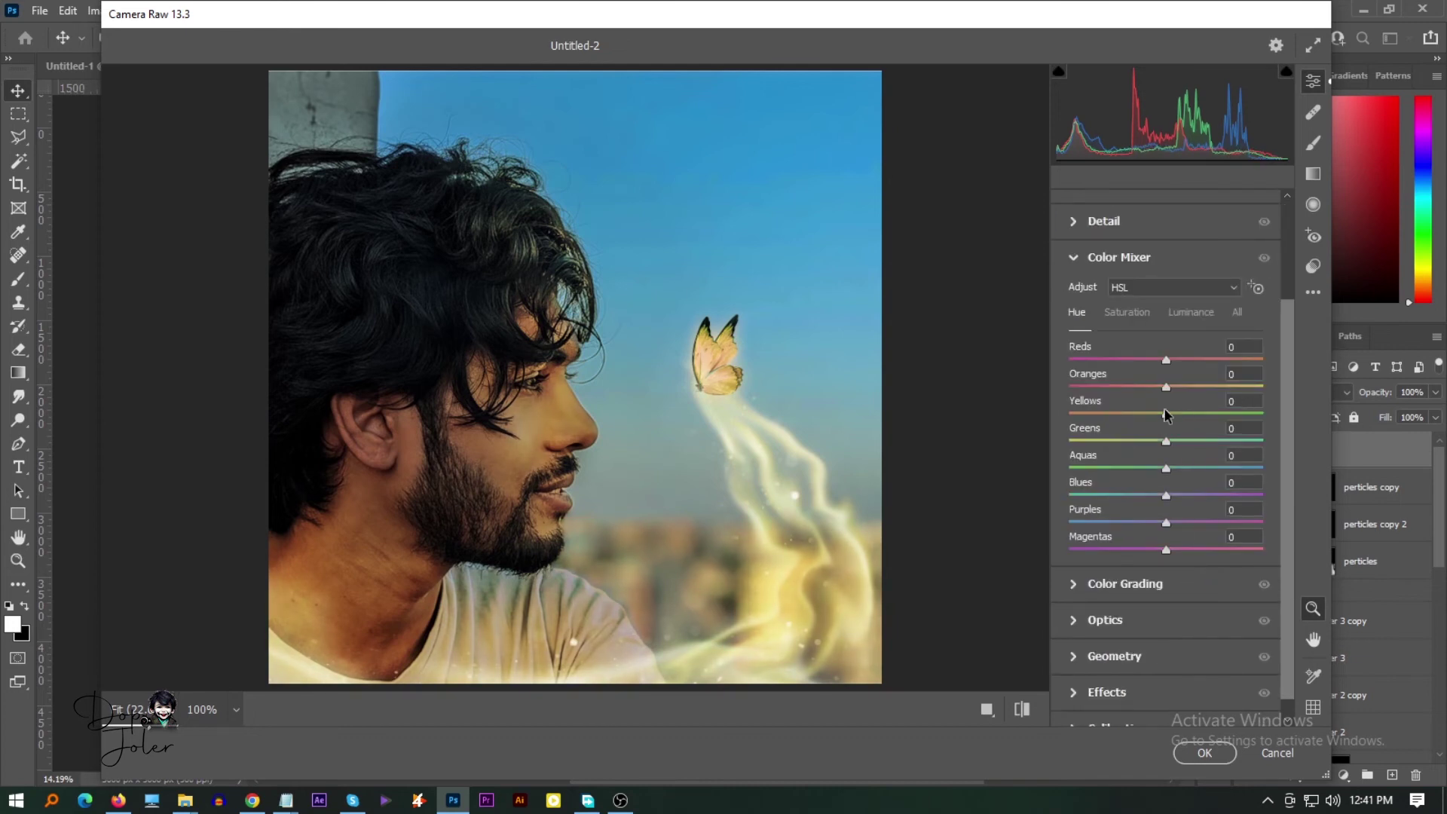
mouse_move(1166, 465)
left_mouse_down()
mouse_move(1192, 468)
mouse_move(1136, 544)
left_mouse_up()
Add a -33 vignette and set calibration saturation Red -5, Green -7, Blue +7
left_click(1078, 619)
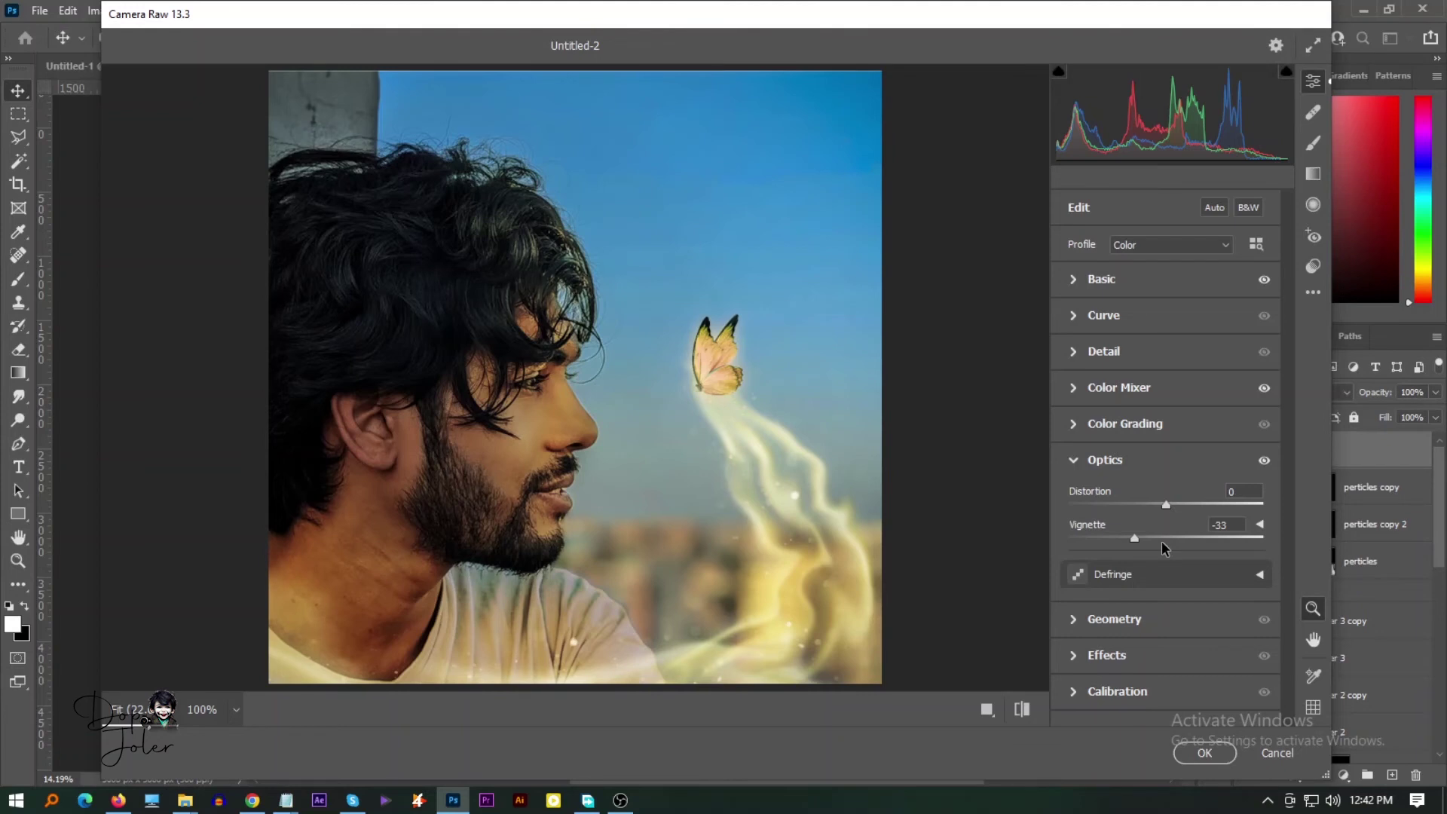
left_click(1076, 656)
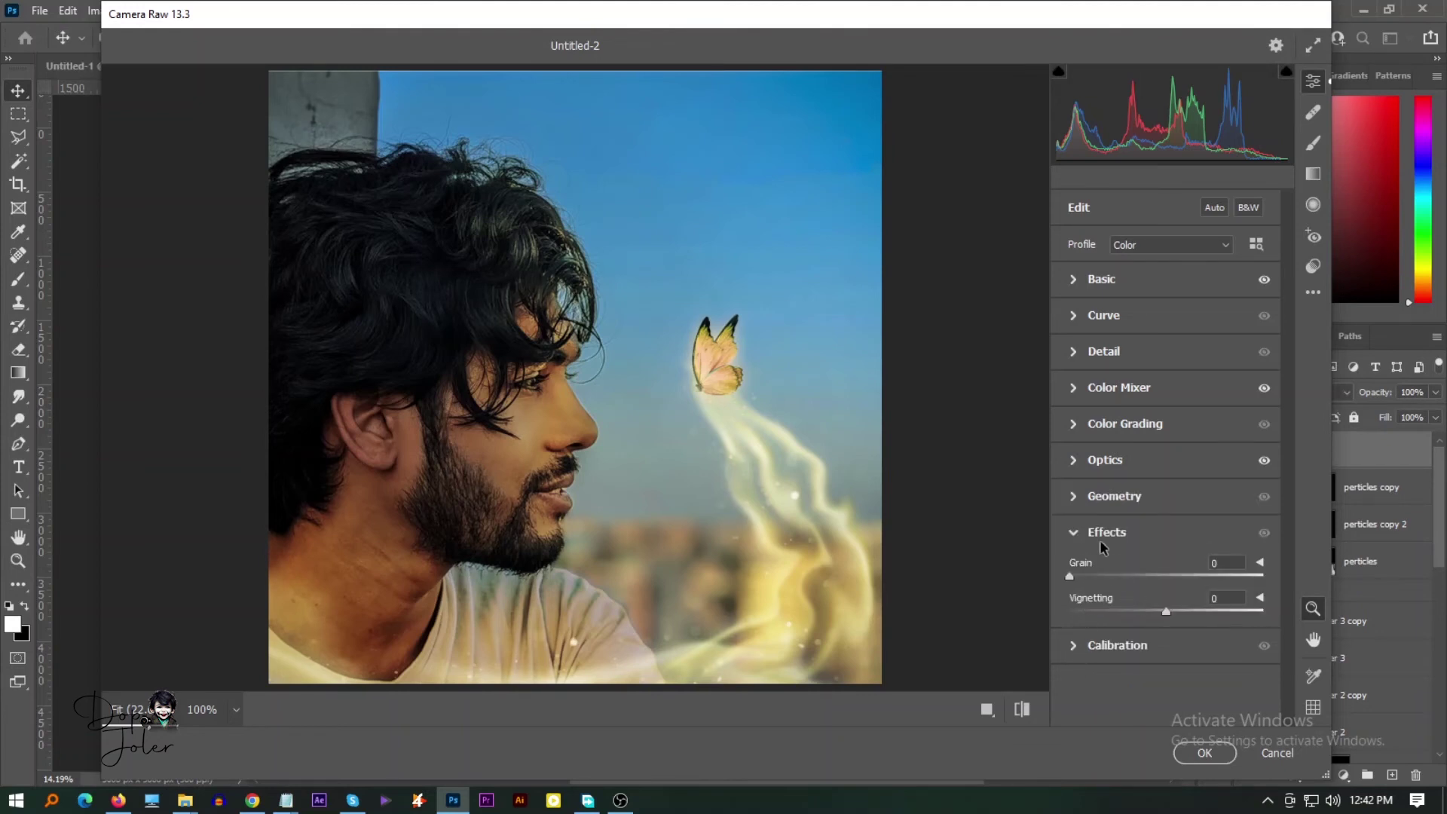
left_click(1077, 496)
left_click(1082, 571)
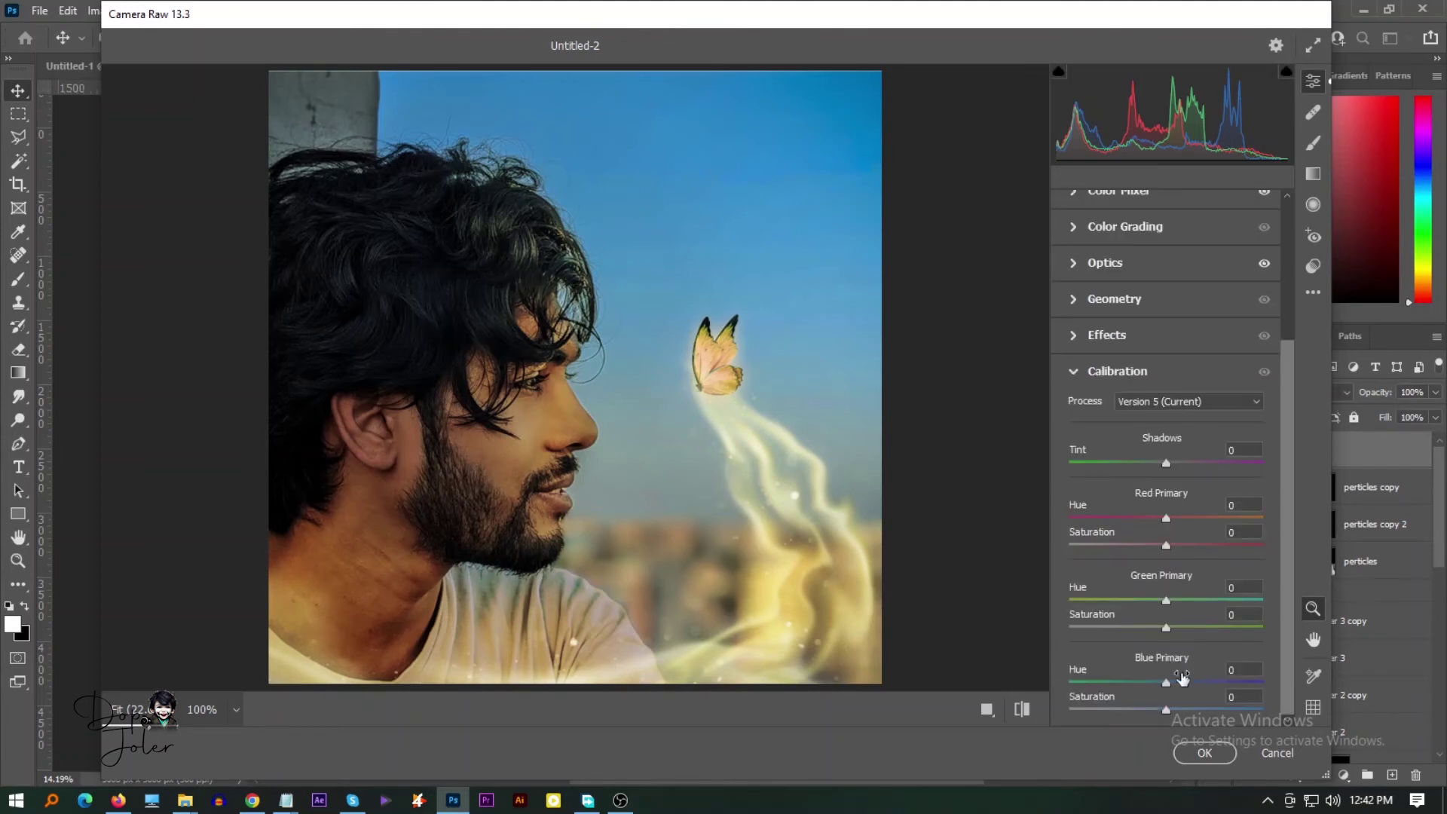
left_click_drag(1166, 709, 1173, 710)
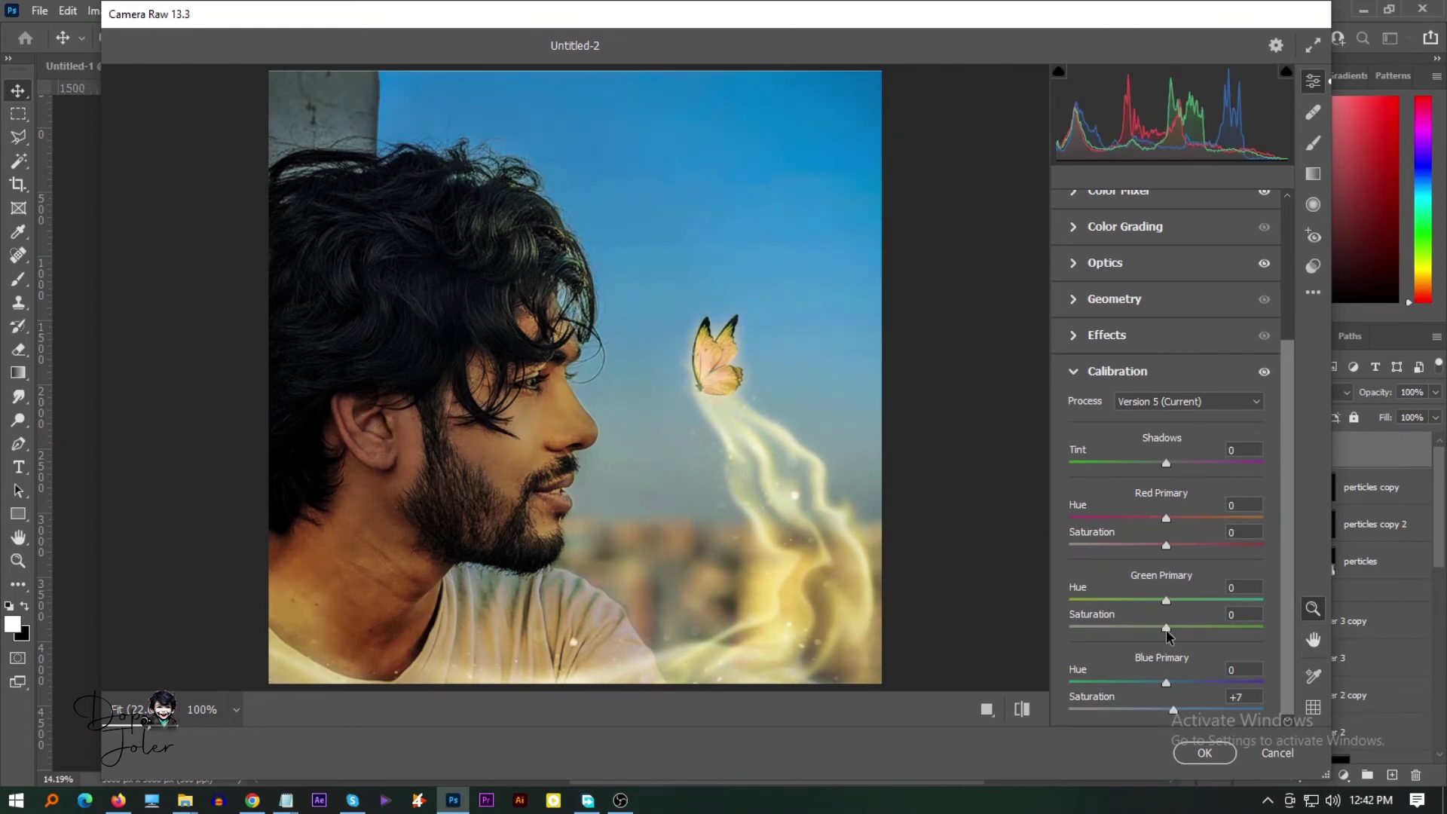
left_click_drag(1166, 628, 1160, 628)
left_click_drag(1166, 545, 1161, 545)
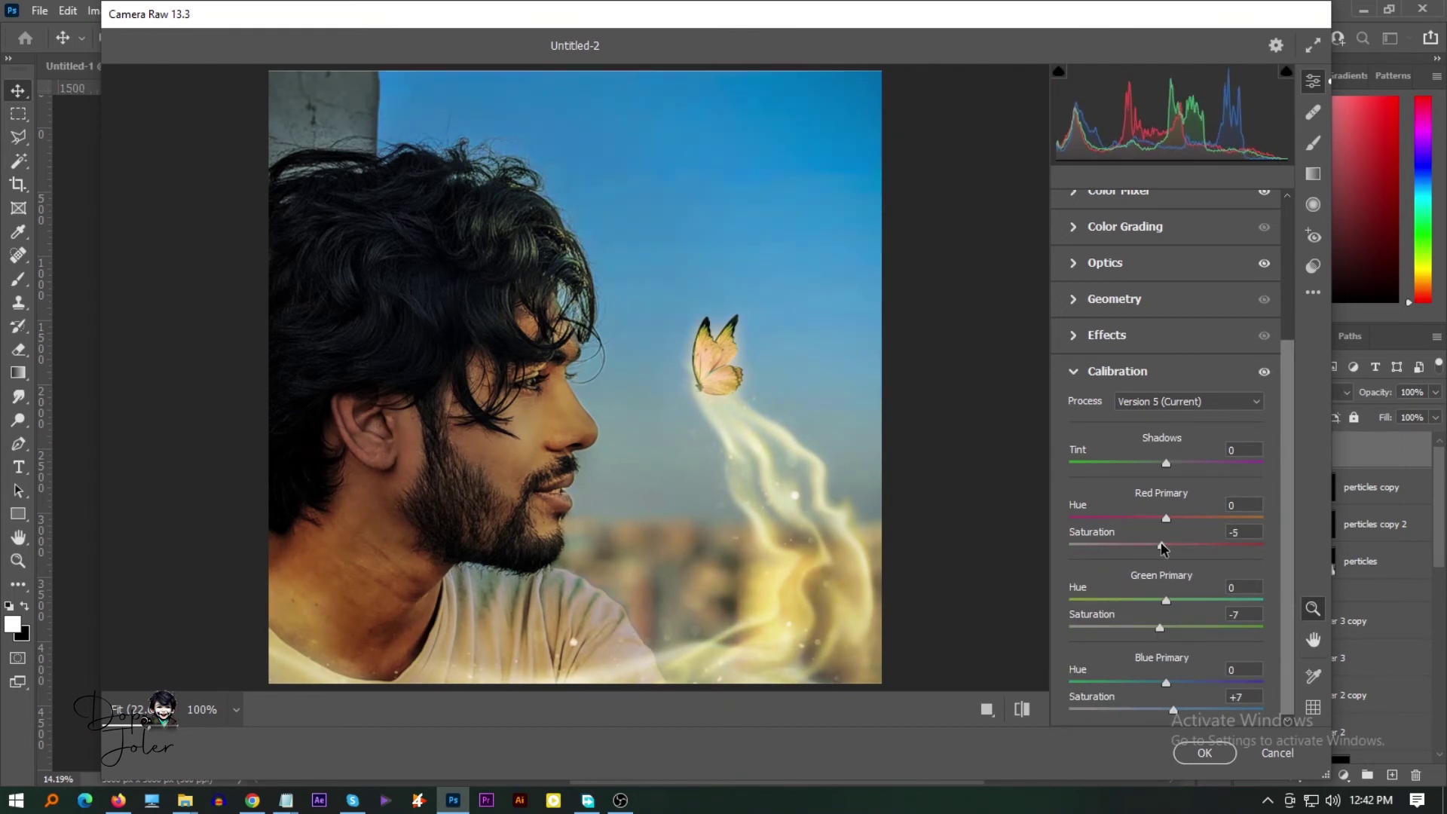
scroll(1161, 548, "up", 1)
left_click(1076, 414)
Grade midtones warm, shadows teal and highlights faint yellow, then apply the Camera Raw edits
left_click(1173, 423)
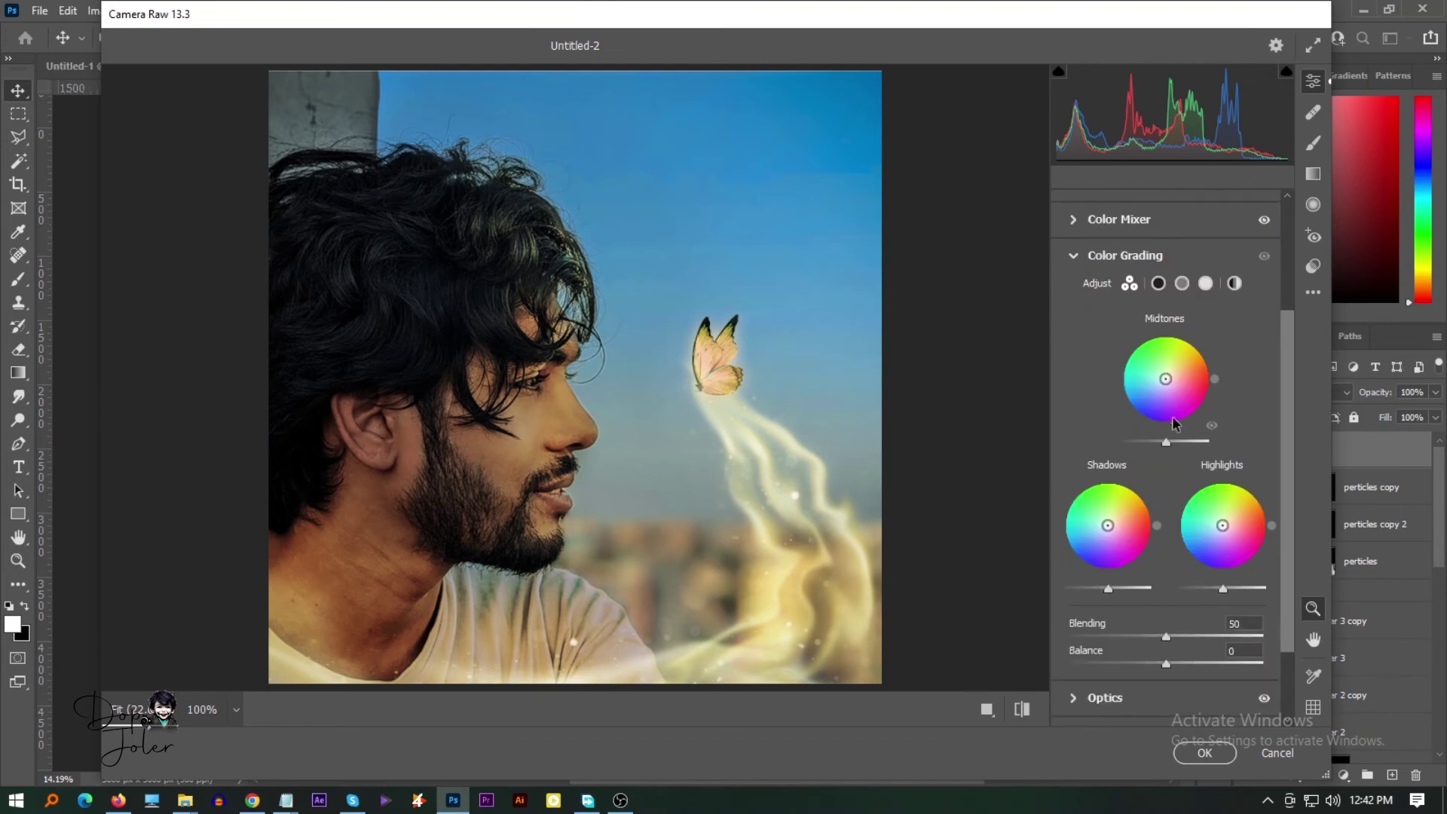
left_click_drag(1168, 384, 1175, 334)
left_click_drag(1166, 441, 1162, 445)
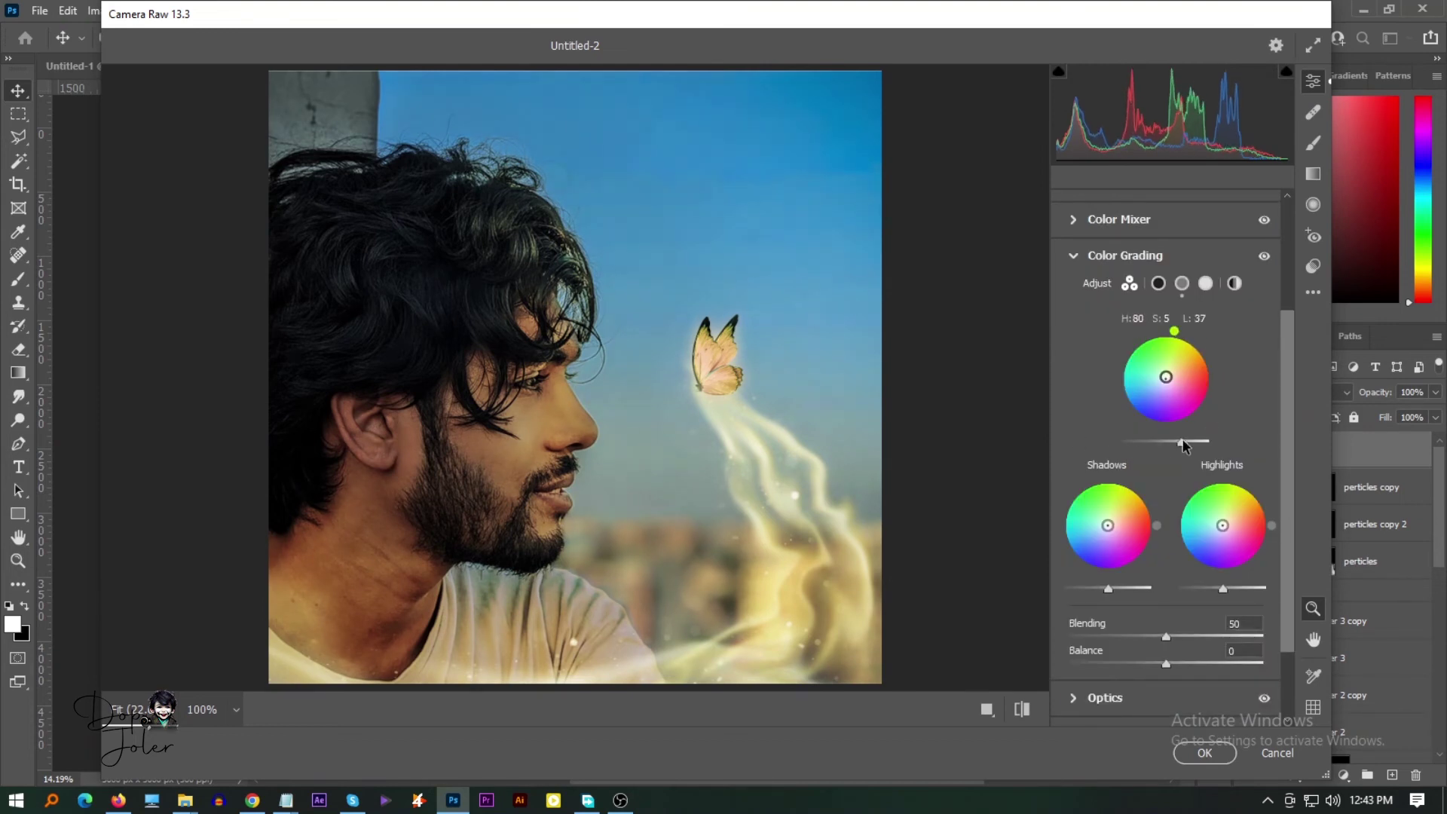
left_click_drag(1109, 530, 1061, 509)
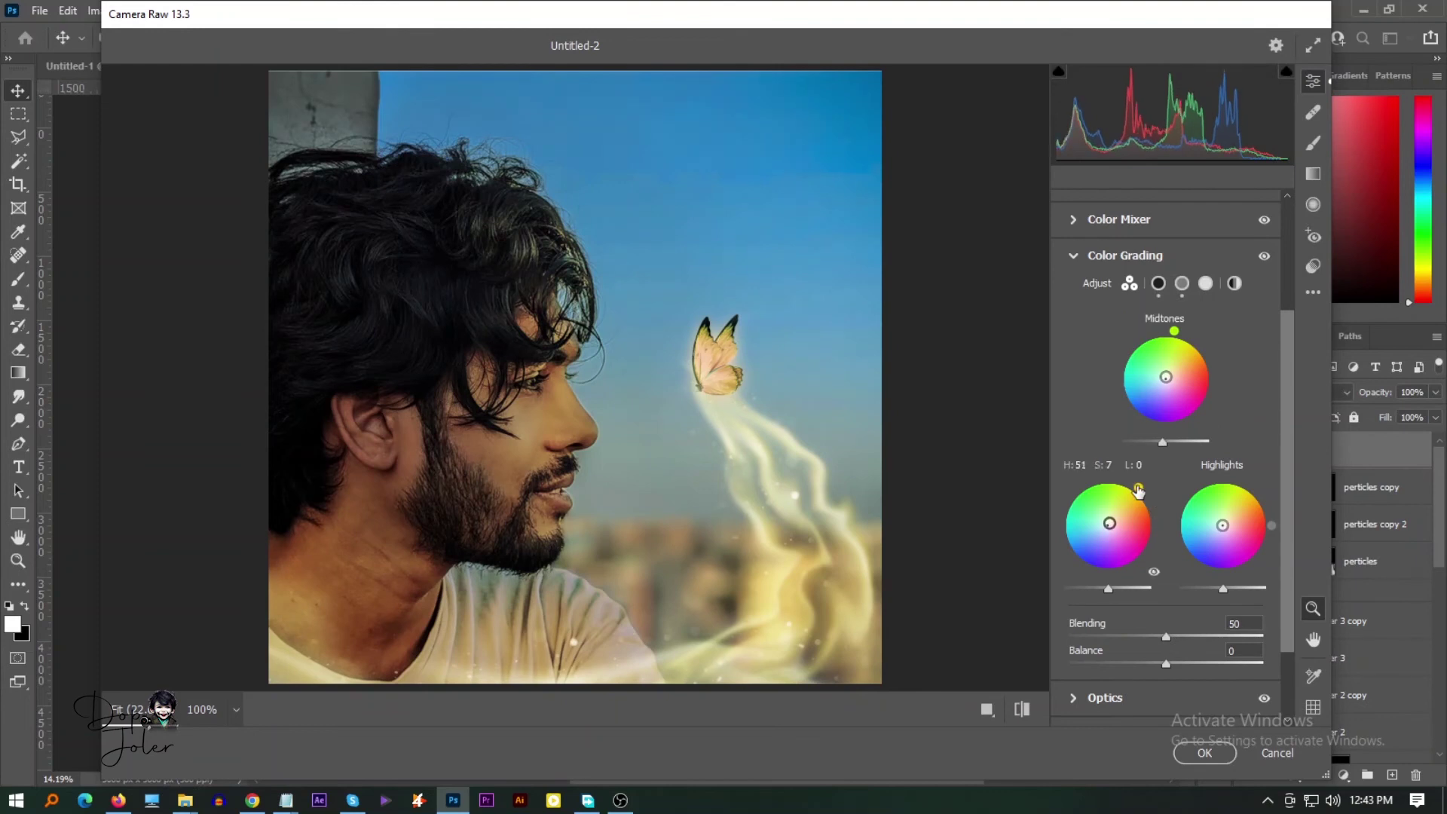
left_click_drag(1111, 591, 1116, 593)
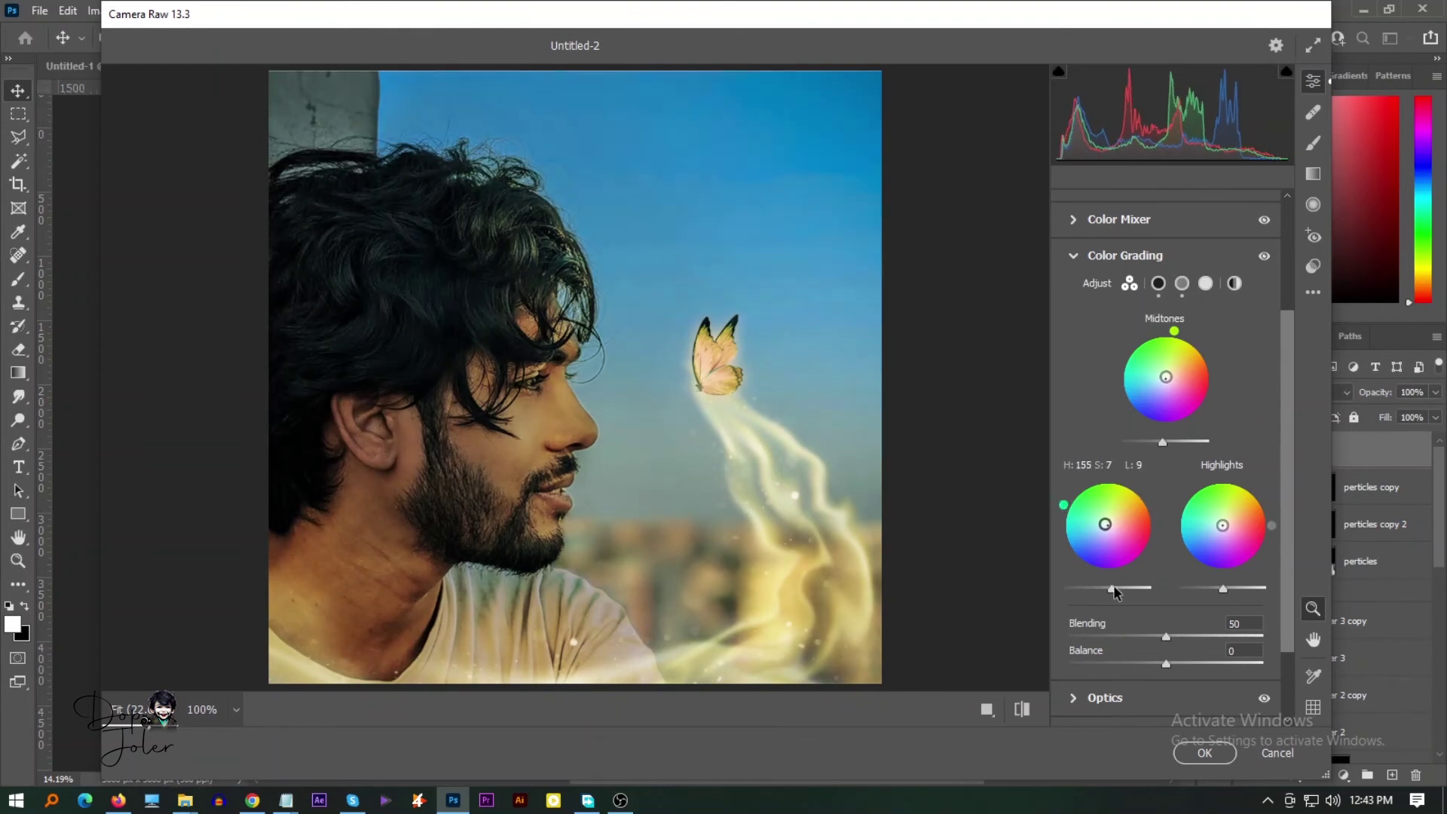
left_click_drag(1272, 525, 1238, 479)
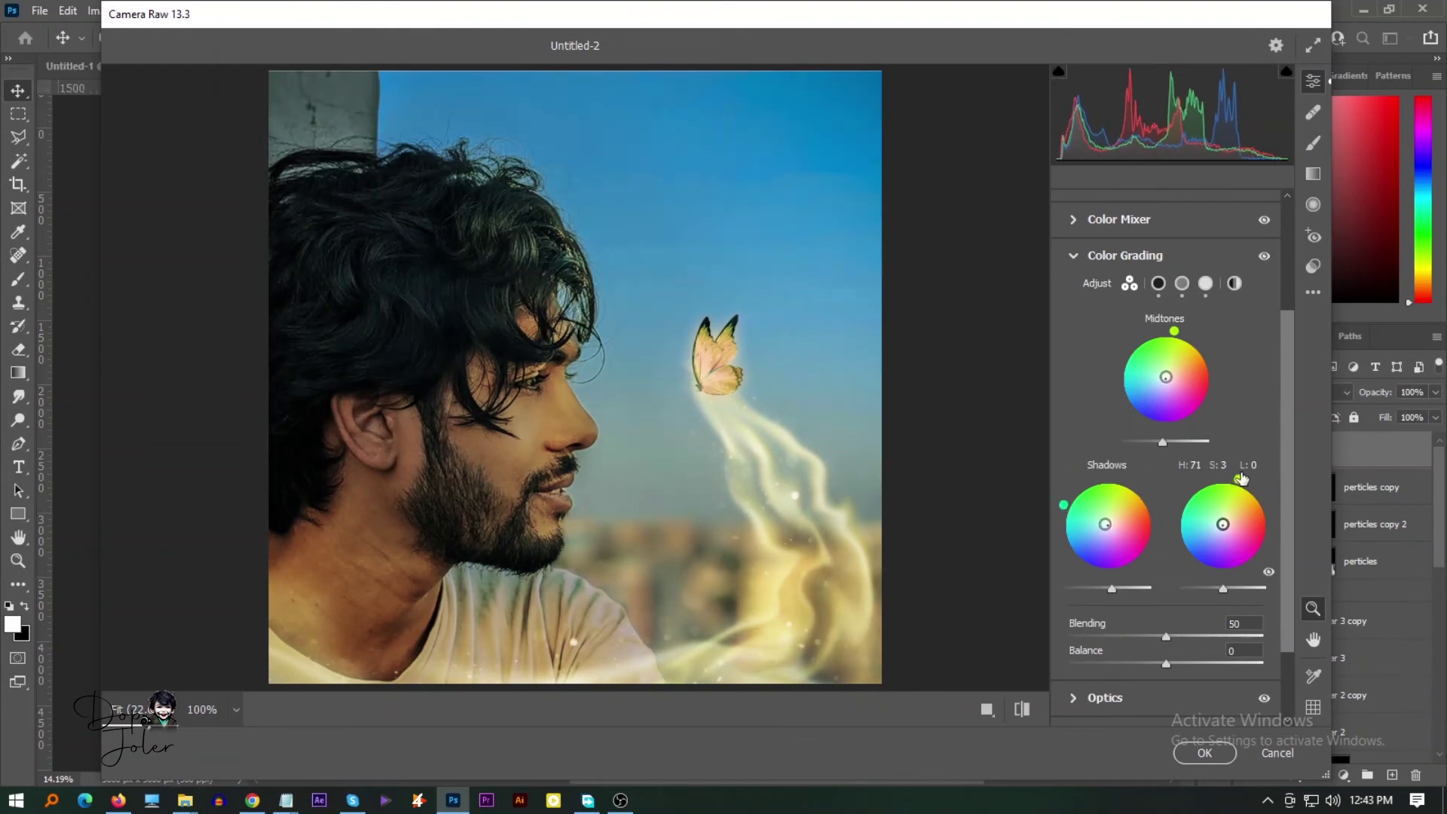
left_click(1212, 751)
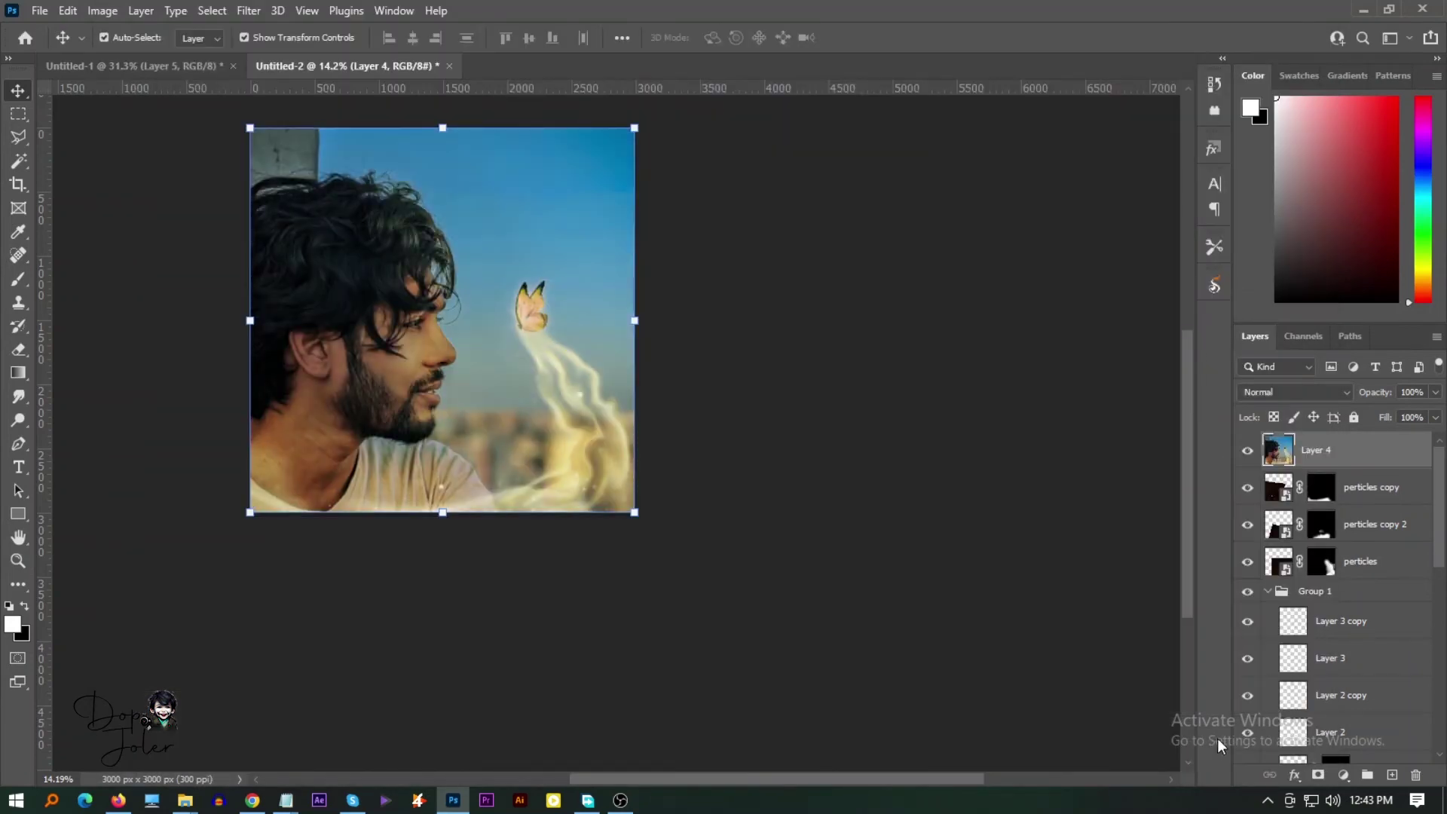
Save the graded image to the Desktop as JPEG 'n' via Save for Web
left_click(1248, 452)
scroll(750, 466, "up", 1)
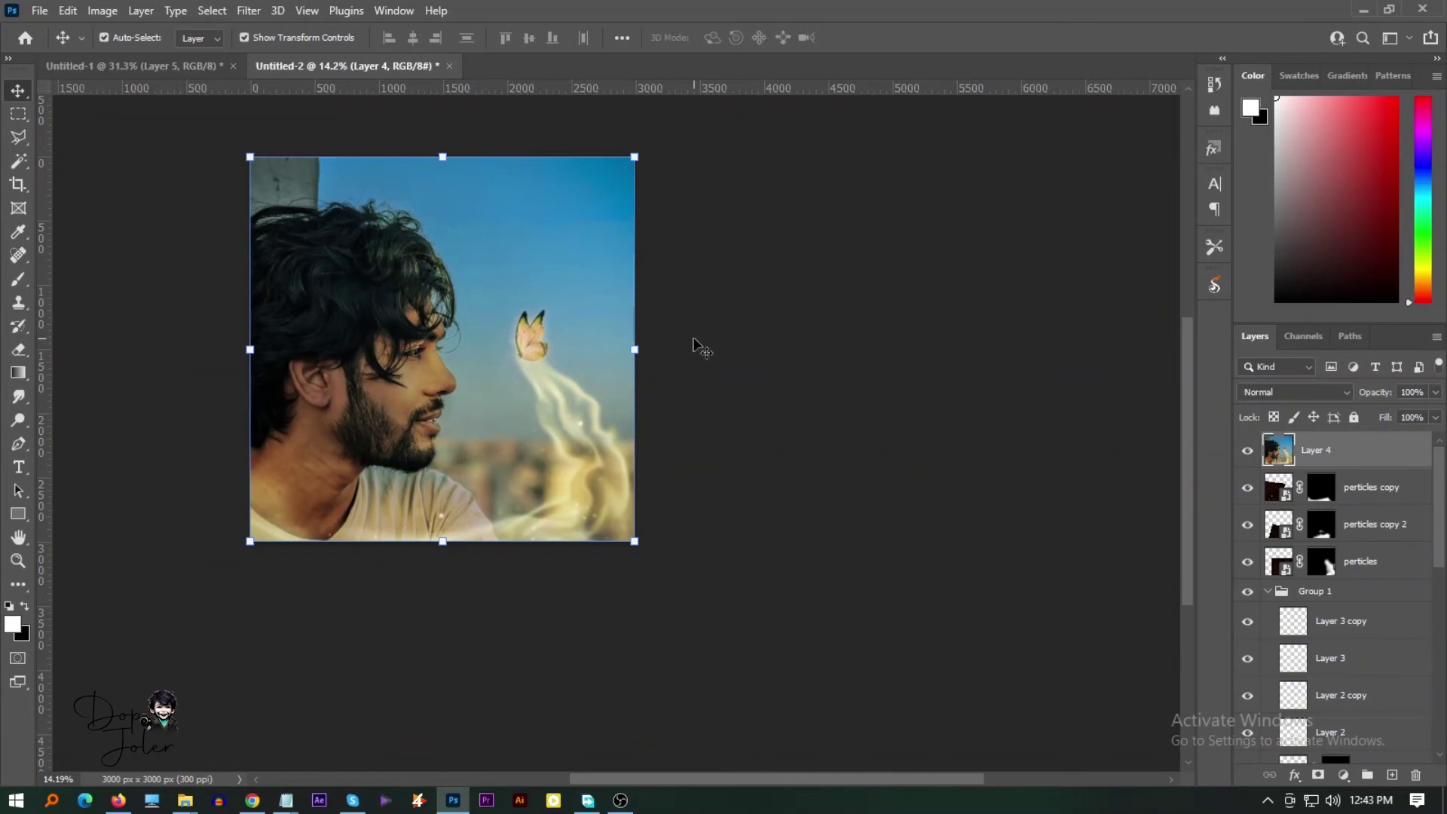
key("ctrl+alt+shift+s")
left_click(908, 697)
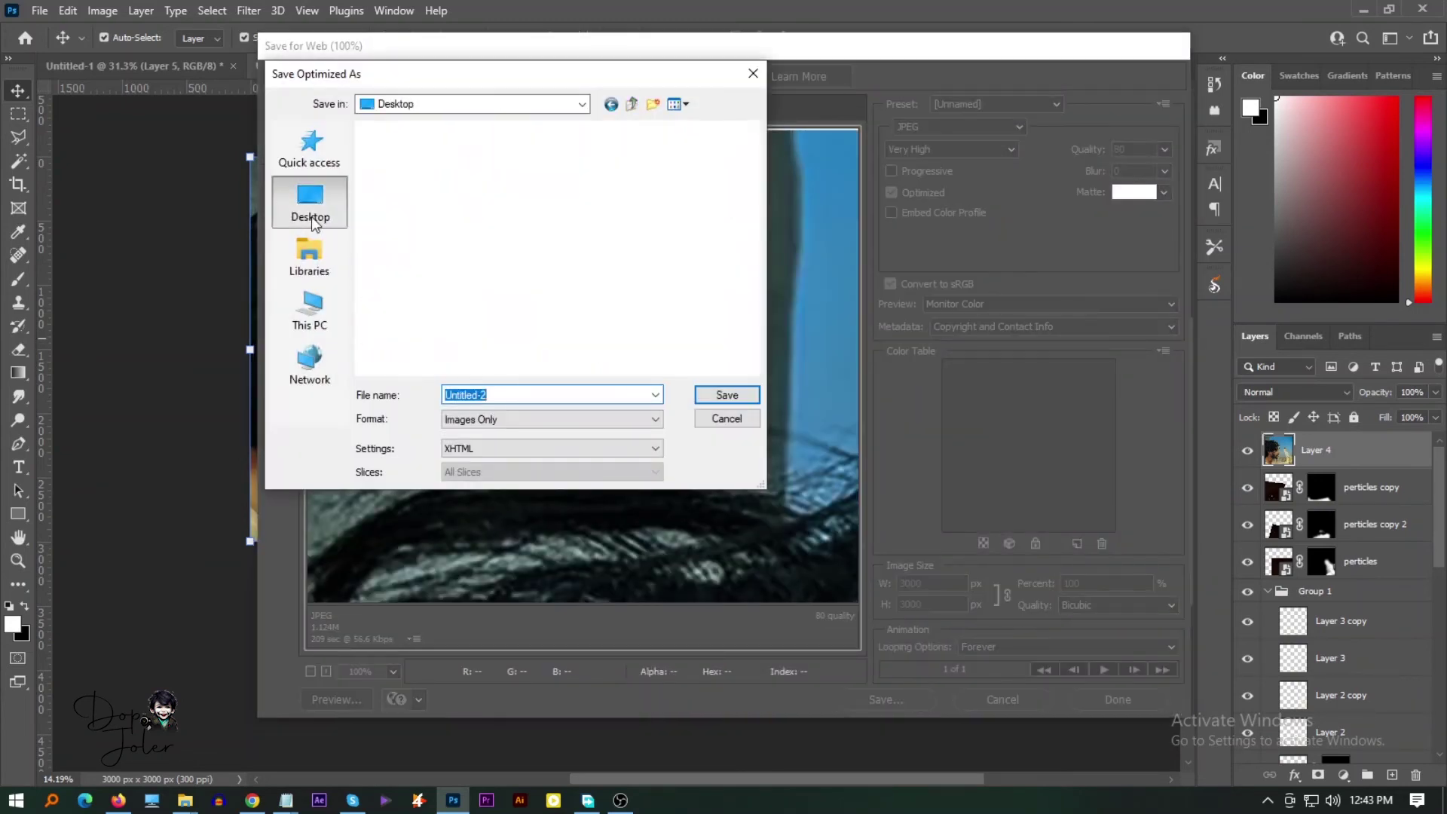
type("n2")
key("Return")
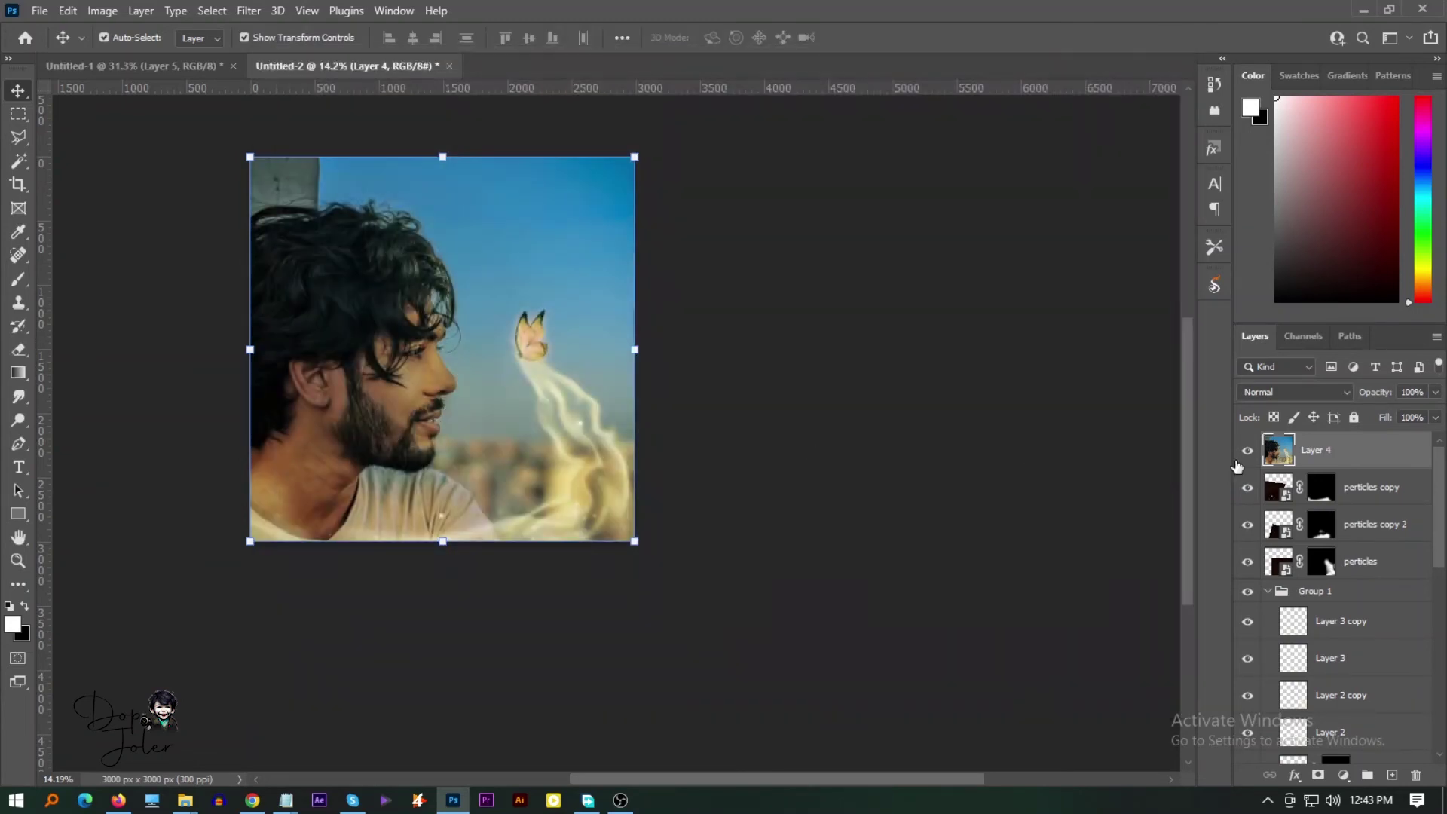
Hide Layer 4 and save a second JPEG named 'nn' via Save for Web
left_click(1248, 450)
key("ctrl+alt+shift+s")
key("Return")
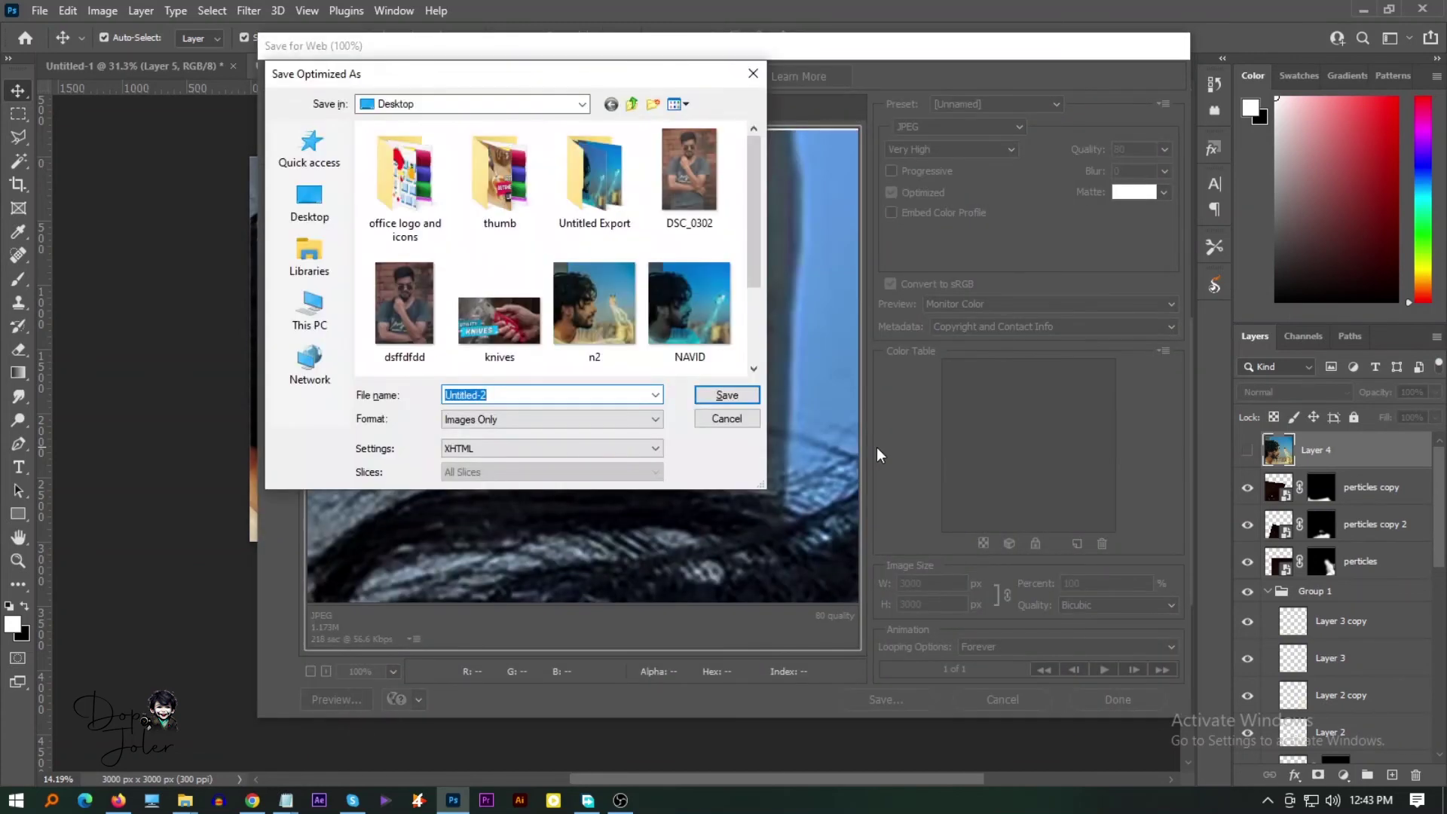
type("n")
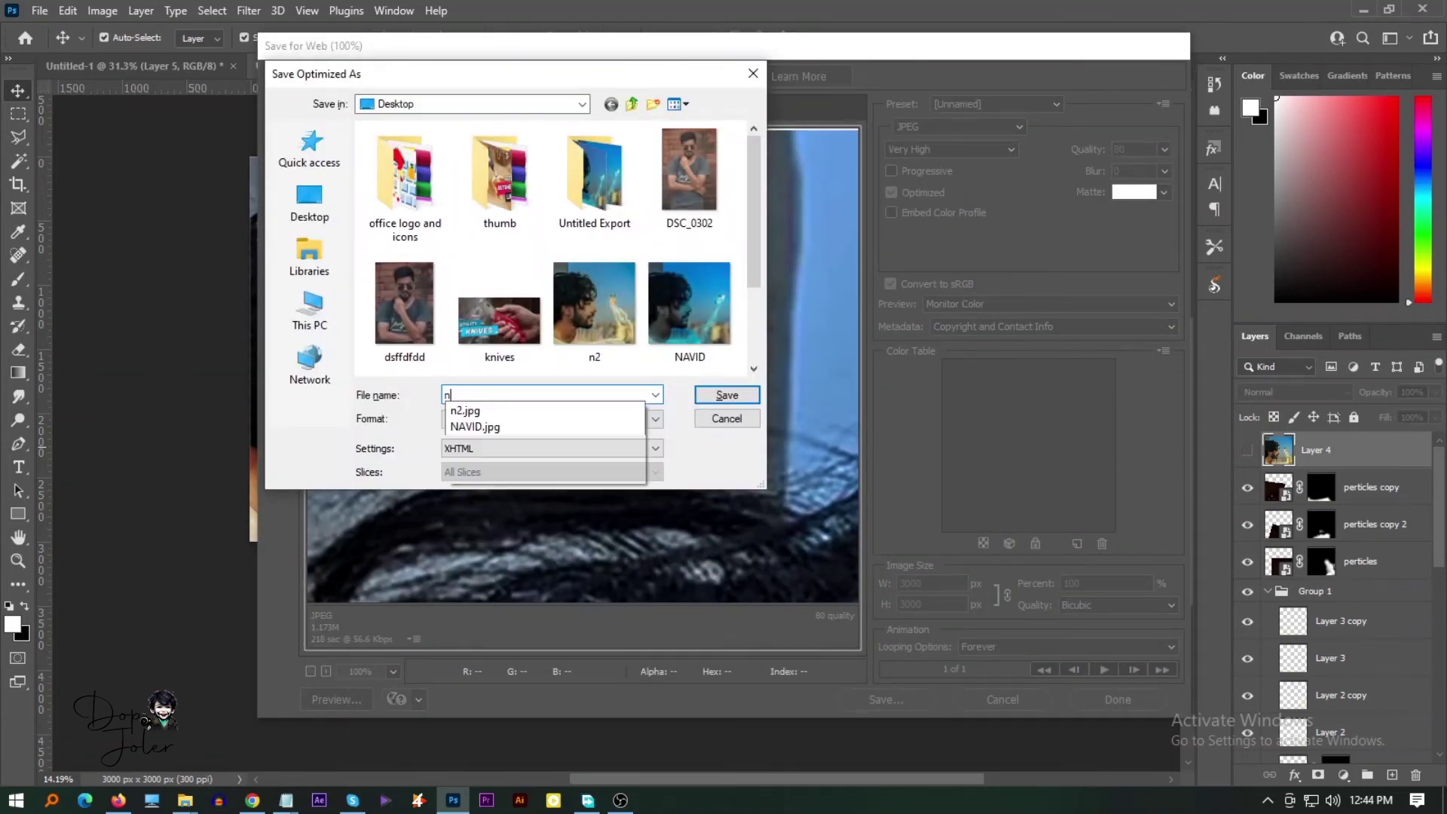
type("n")
key("Return")
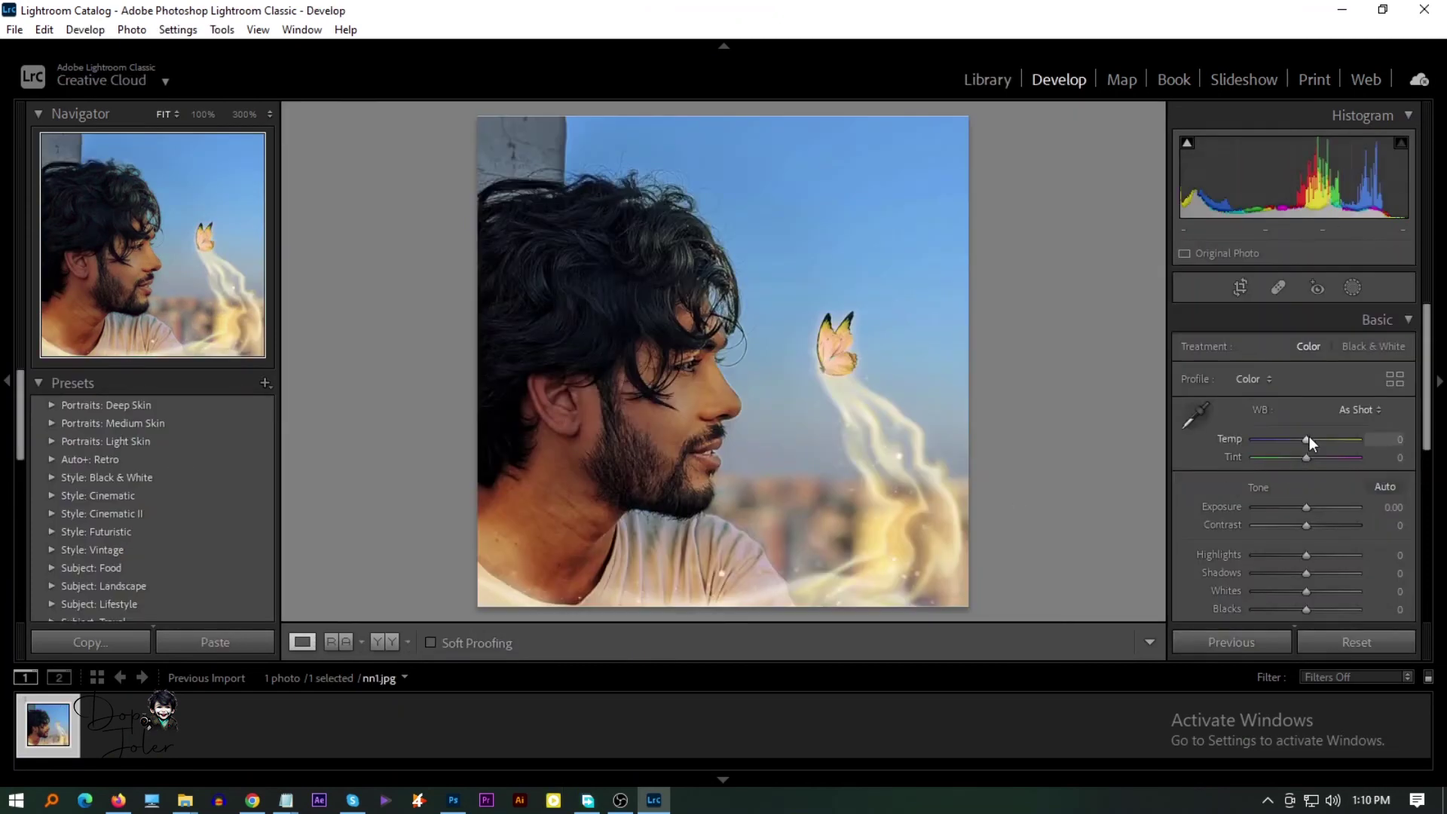
Set Temp -16 and Tint -21, boost contrast, lower highlights, add texture and soften clarity
left_click_drag(1307, 439, 1295, 459)
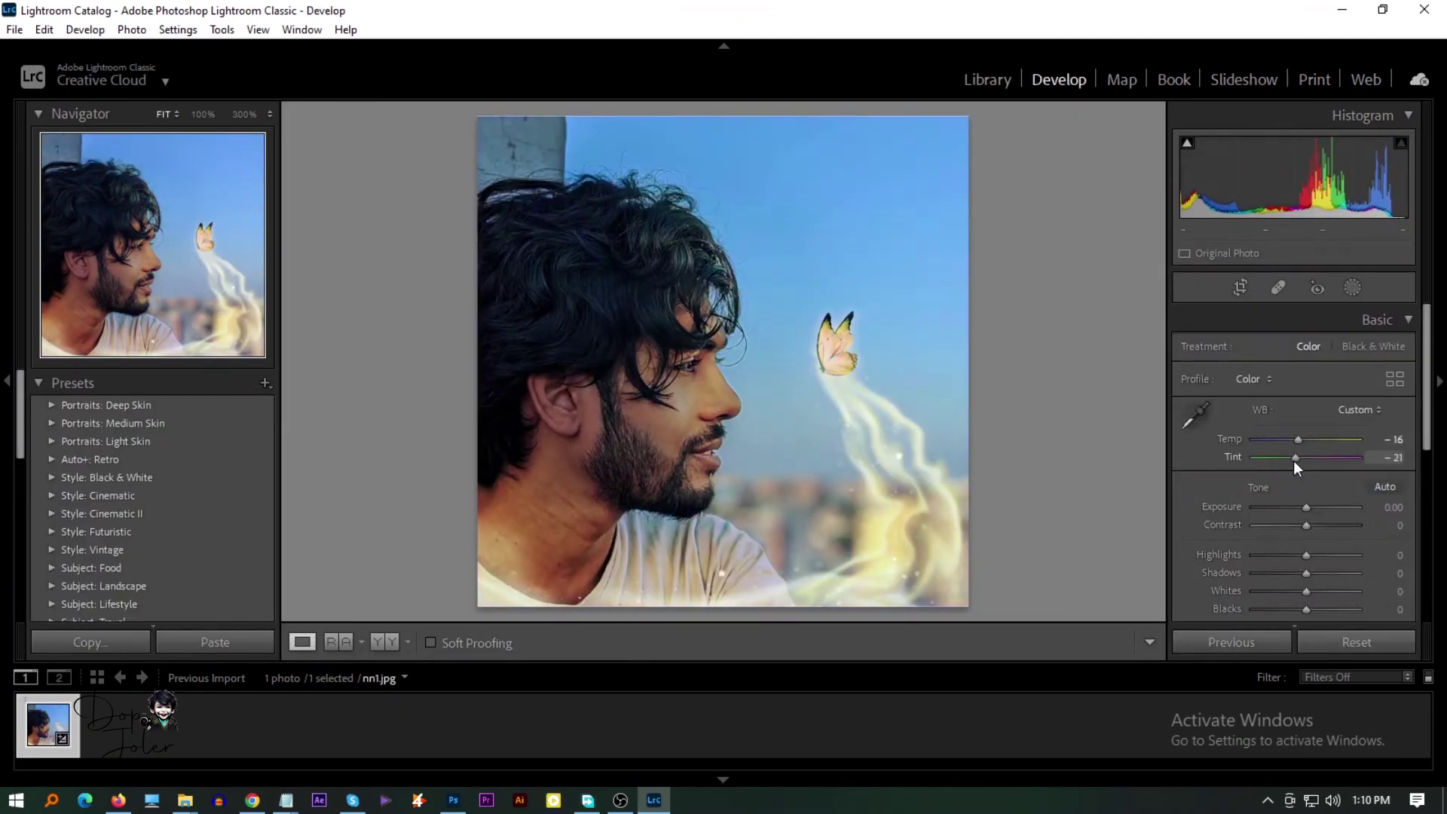
mouse_move(1307, 525)
left_mouse_down()
mouse_move(1283, 556)
mouse_move(1311, 572)
mouse_move(1298, 591)
mouse_move(1310, 609)
left_mouse_up()
scroll(1291, 532, "down", 3)
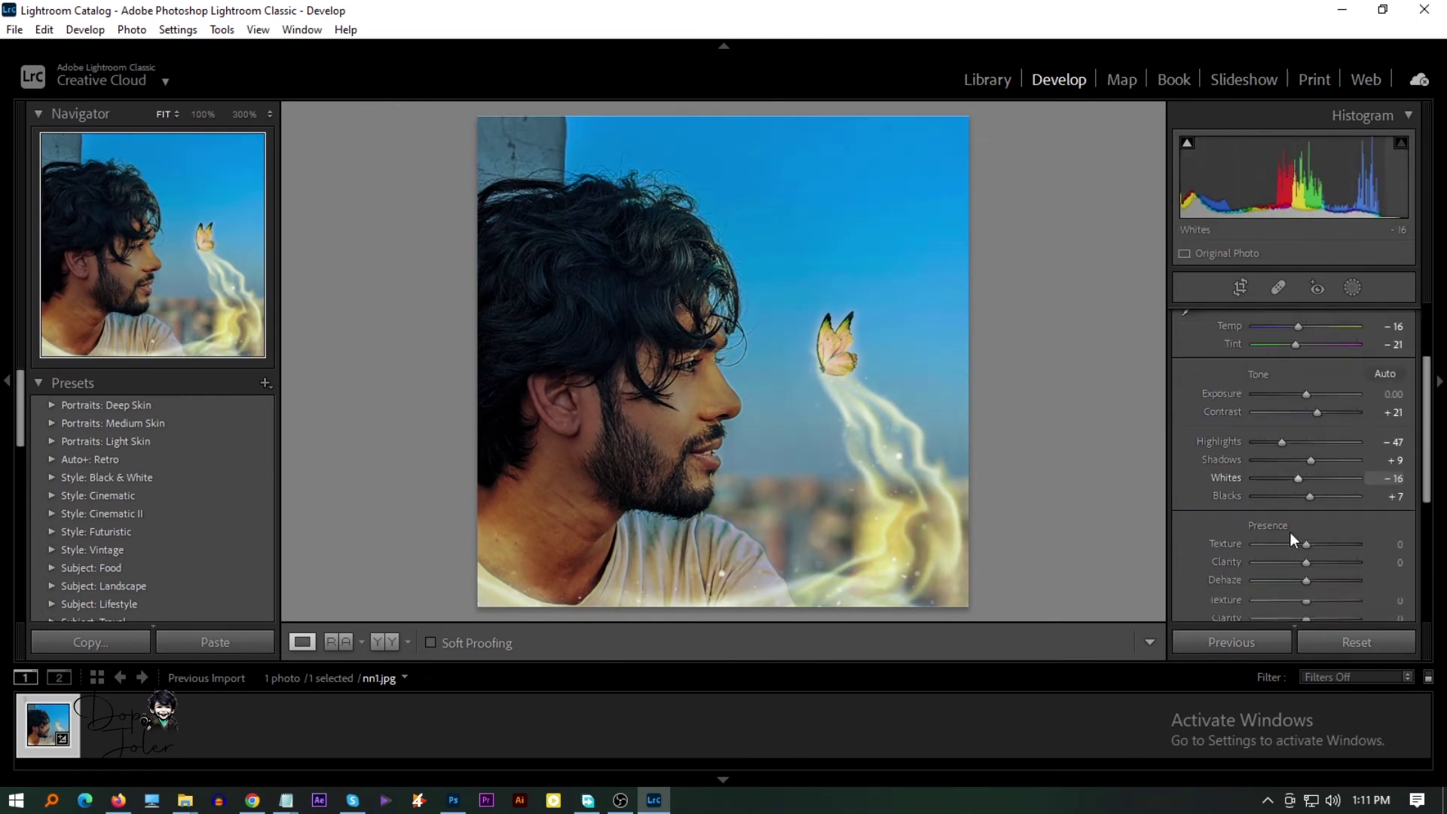
mouse_move(1306, 544)
left_mouse_down()
mouse_move(1286, 562)
mouse_move(1318, 523)
mouse_move(1303, 548)
mouse_move(1317, 567)
left_mouse_up()
scroll(1287, 518, "down", 2)
scroll(1236, 528, "down", 3)
scroll(1208, 490, "up", 1)
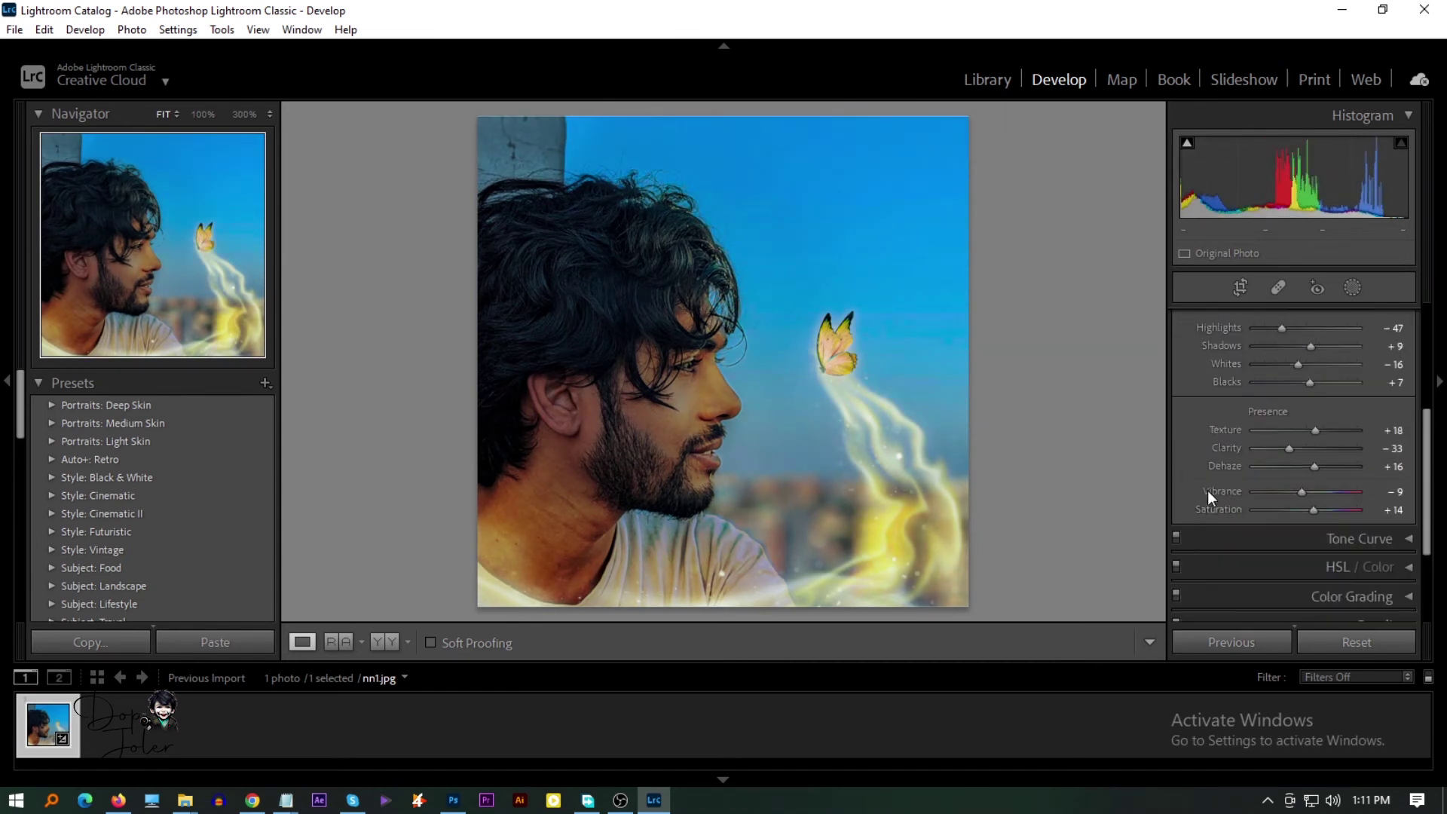
scroll(1405, 485, "down", 1)
In HSL, adjust oranges and yellows, darken greens, and desaturate aquas and blues
left_click(1405, 482)
scroll(1182, 527, "down", 2)
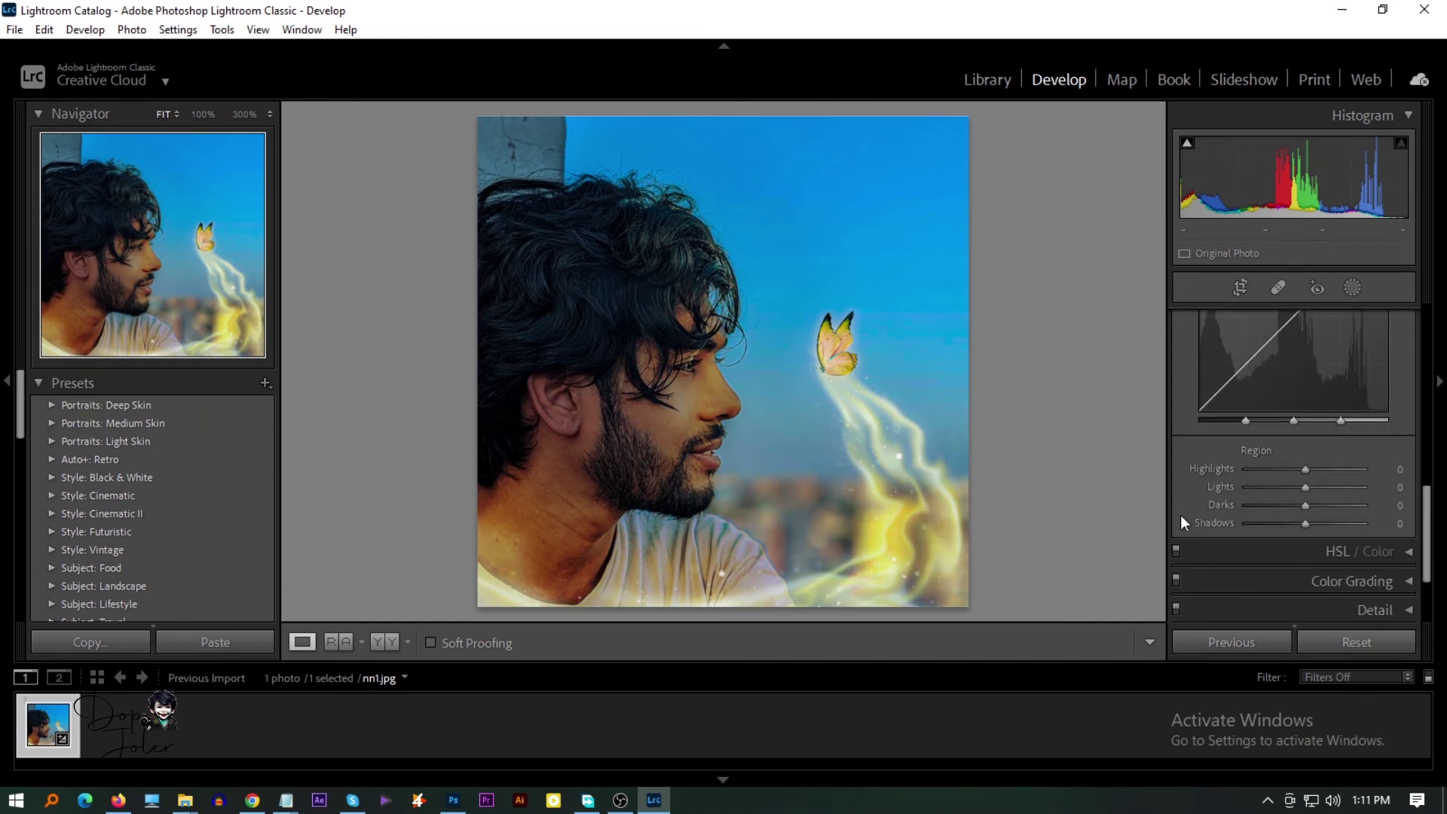
left_click(1373, 554)
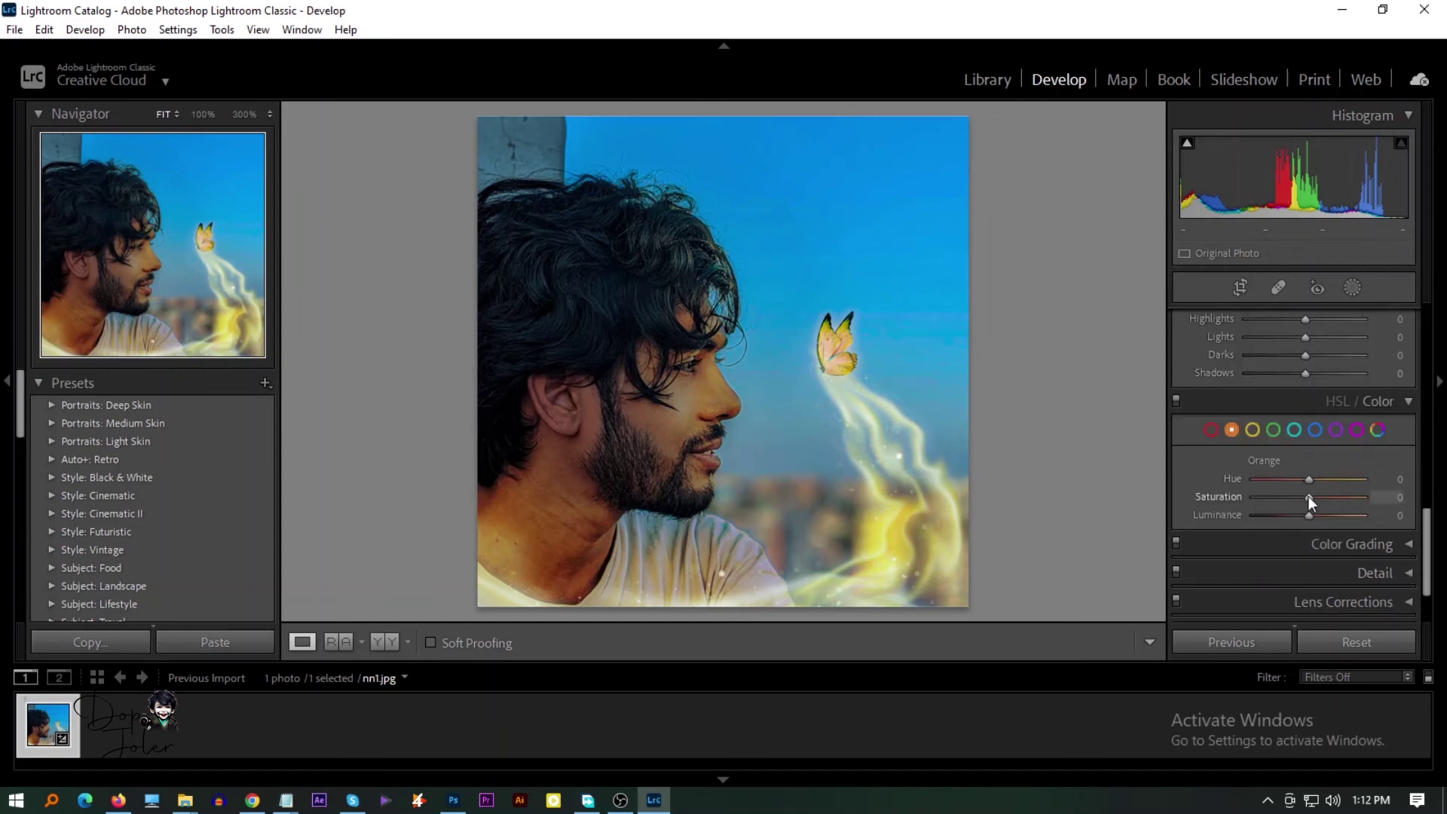
mouse_move(1317, 517)
left_mouse_down()
mouse_move(1305, 496)
mouse_move(1325, 515)
mouse_move(1271, 515)
mouse_move(1309, 517)
mouse_move(1307, 493)
mouse_move(1319, 519)
mouse_move(1268, 498)
mouse_move(1298, 514)
mouse_move(1278, 499)
mouse_move(1310, 500)
left_mouse_up()
left_click(1253, 429)
left_click(1274, 430)
left_click(1296, 432)
left_click(1316, 429)
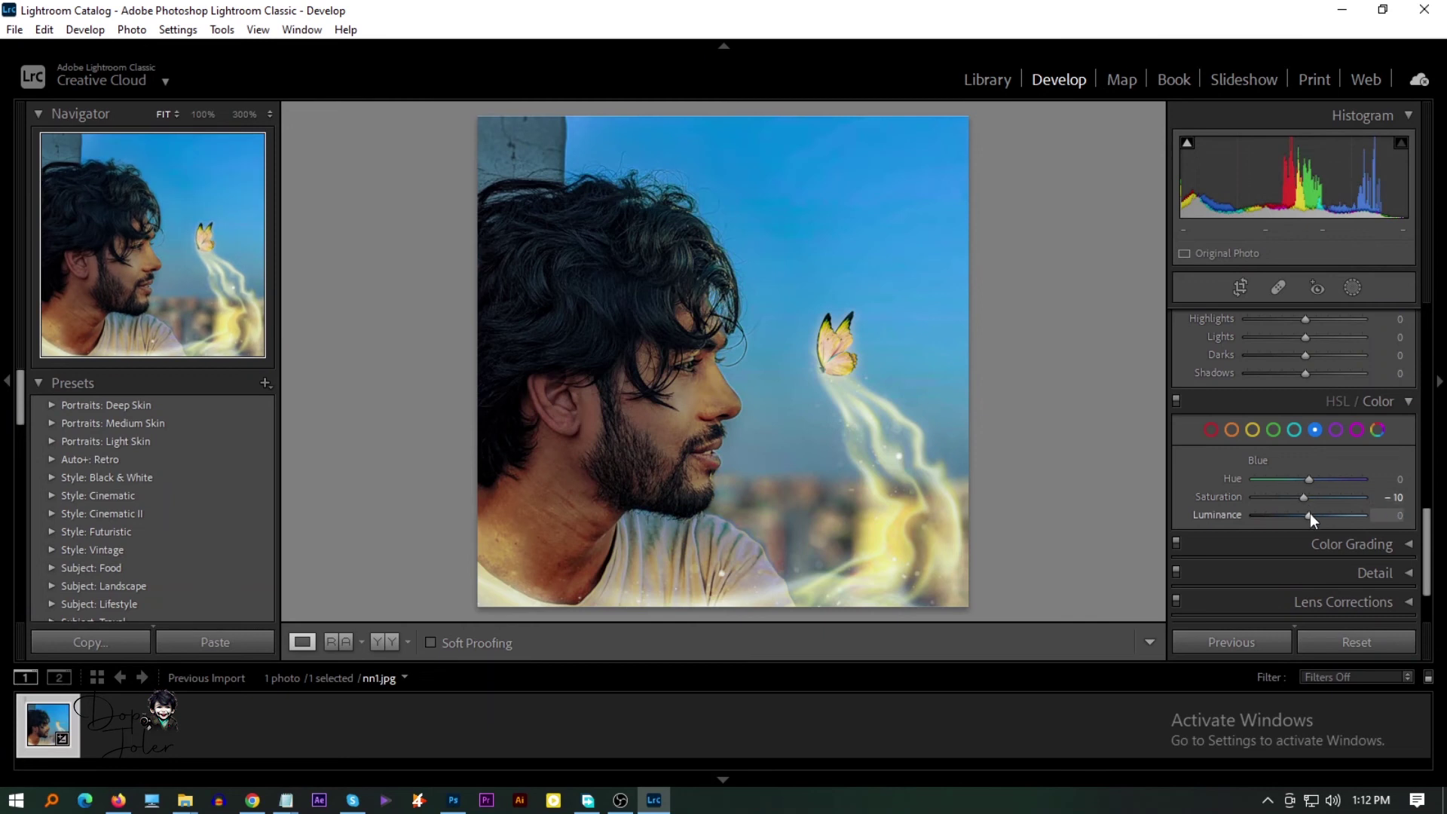
left_click(1366, 546)
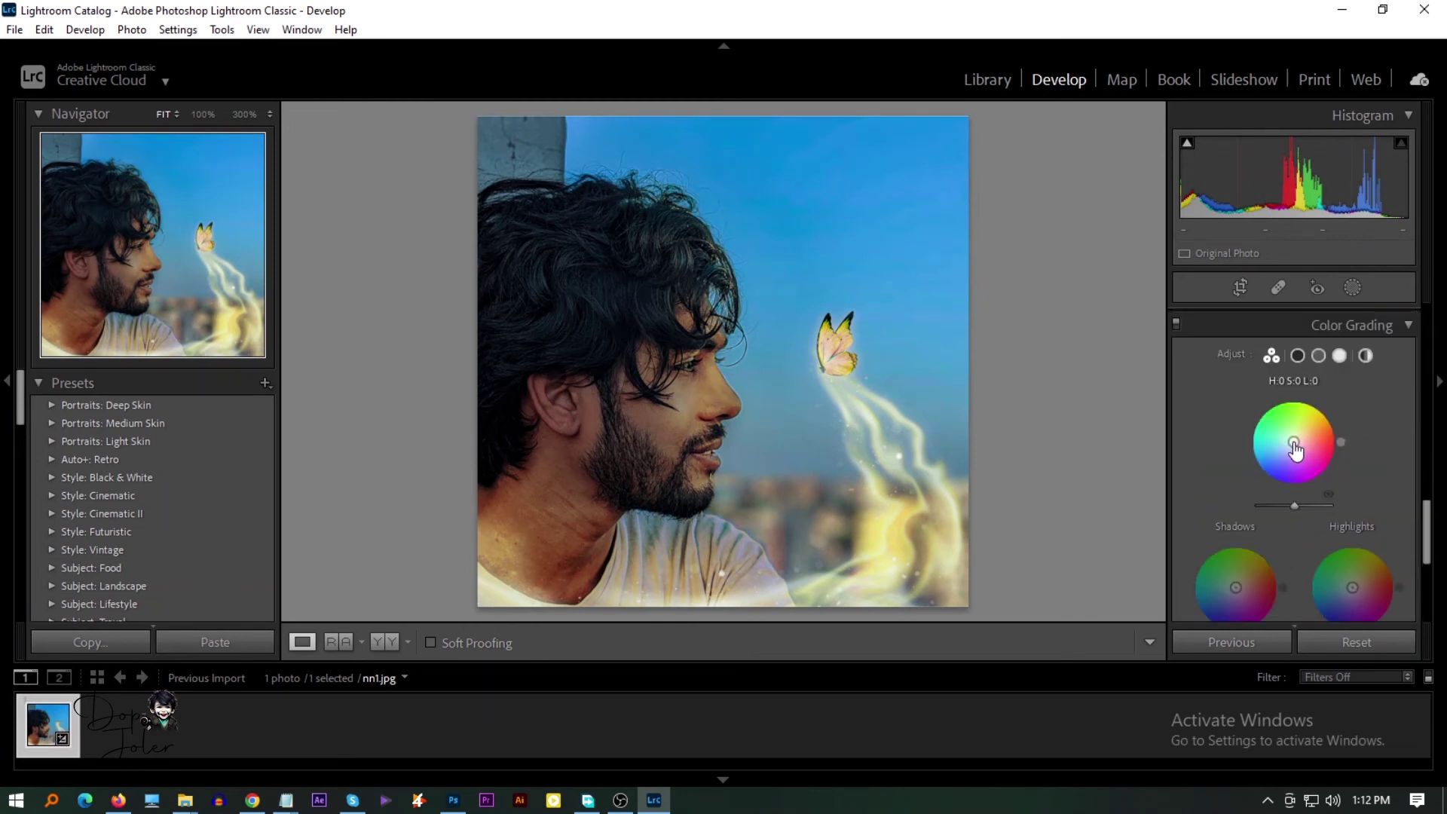
Tint the grading wheels: warm midtones, blue shadows, and slightly orange highlights
left_click(1176, 324)
left_click(1176, 324)
left_click_drag(1295, 444, 1299, 395)
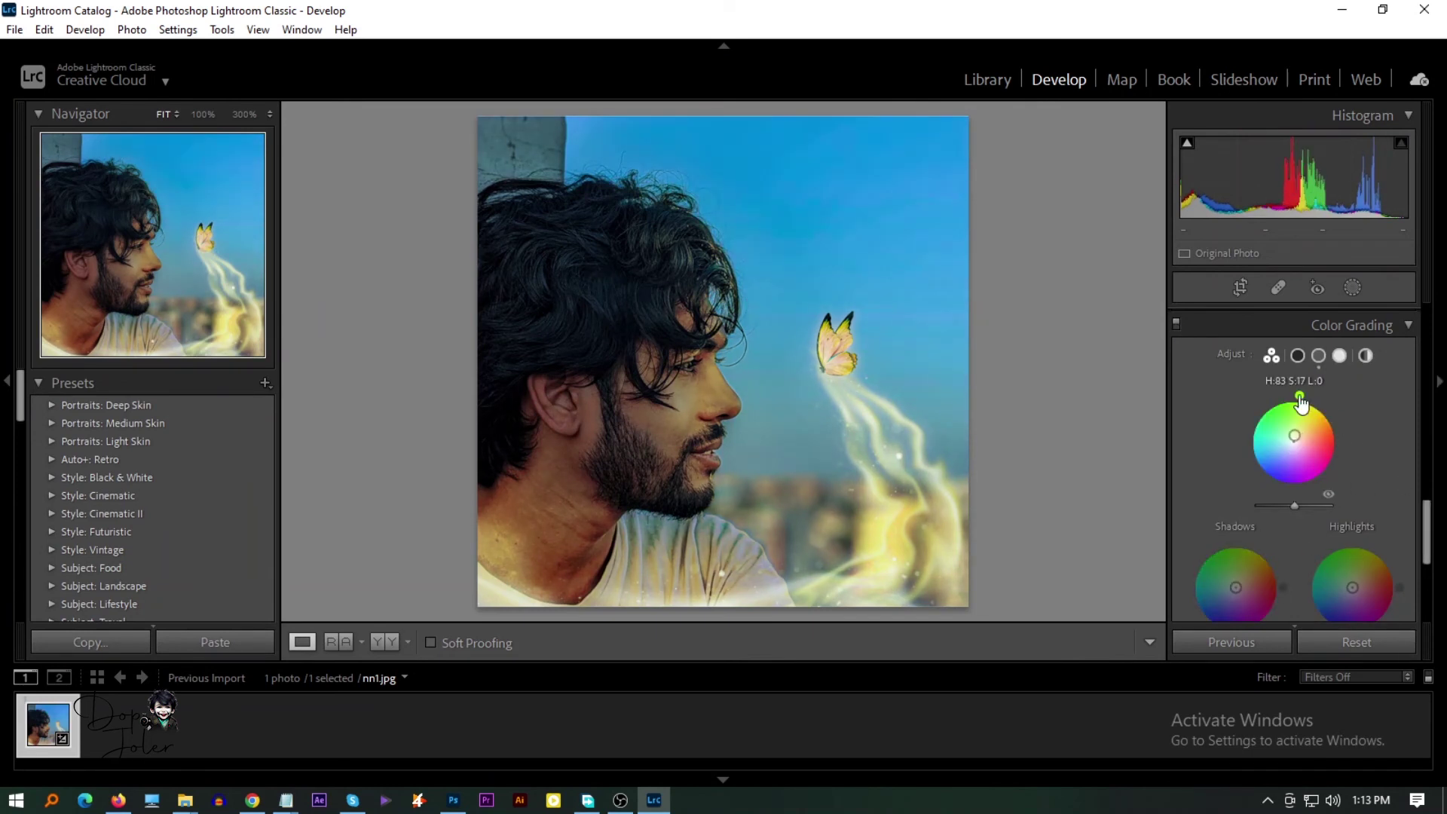
scroll(1296, 504, "down", 3)
left_click(1227, 426)
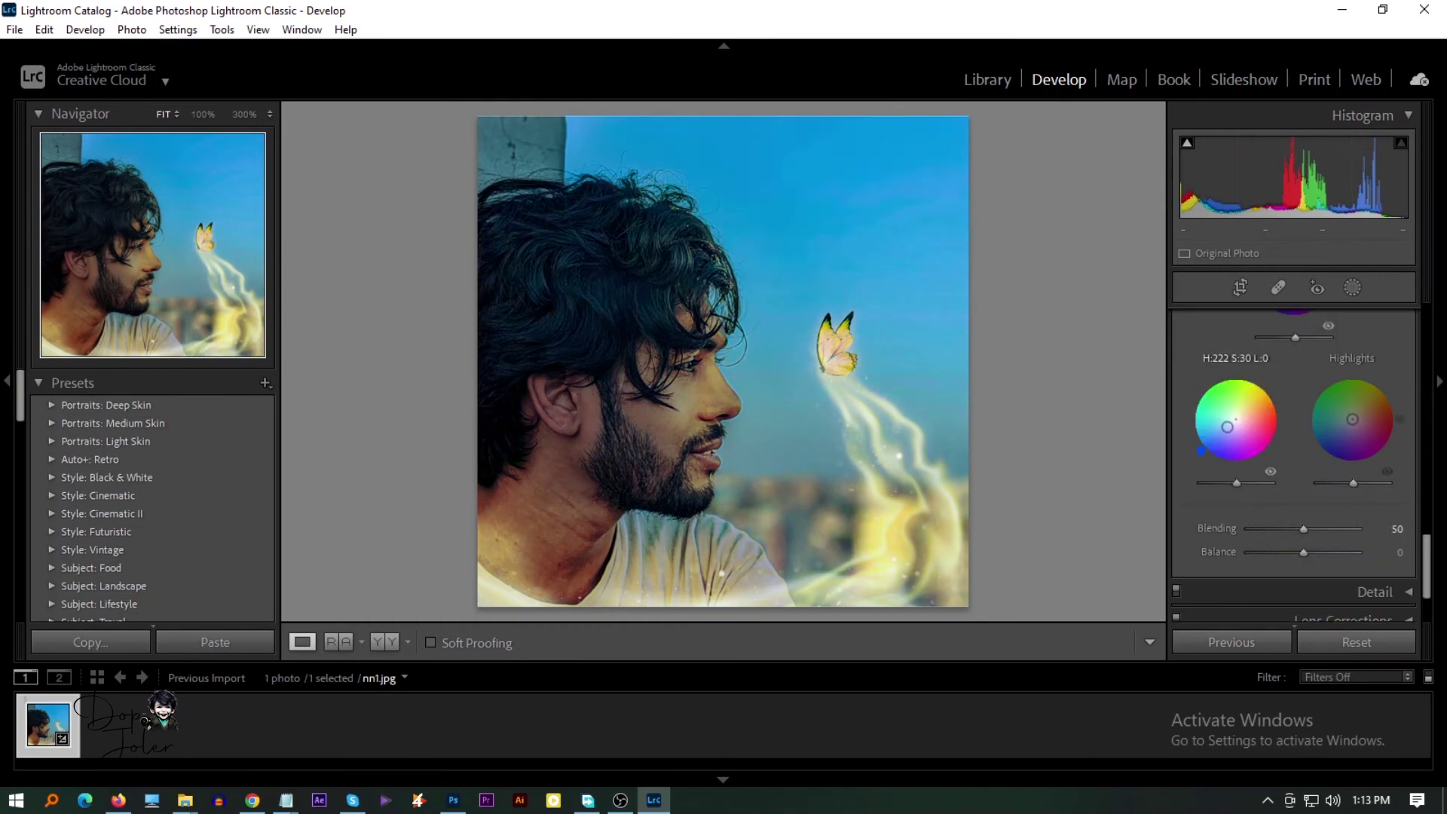
left_click_drag(1198, 448, 1232, 421)
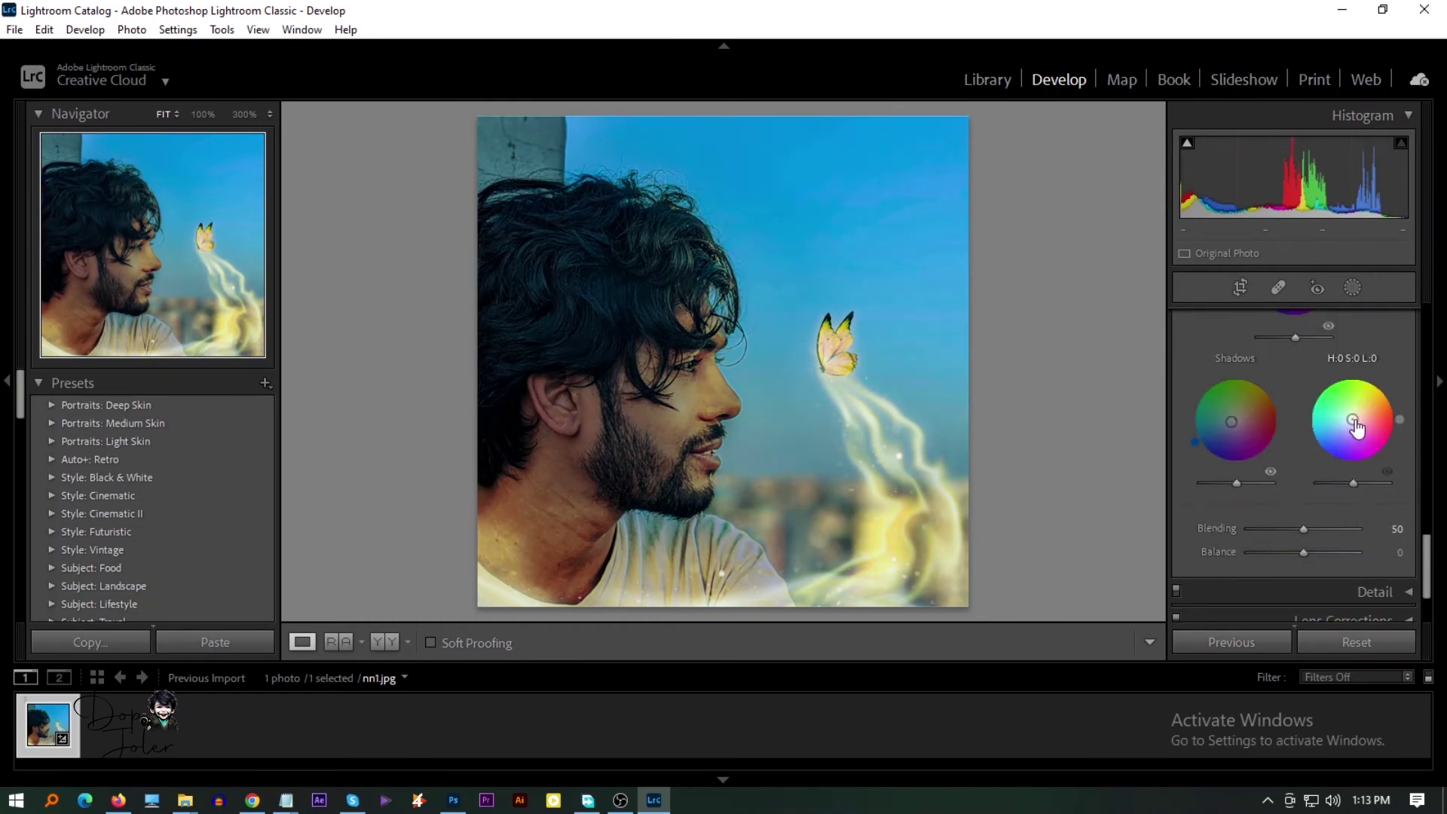
left_click_drag(1353, 419, 1369, 376)
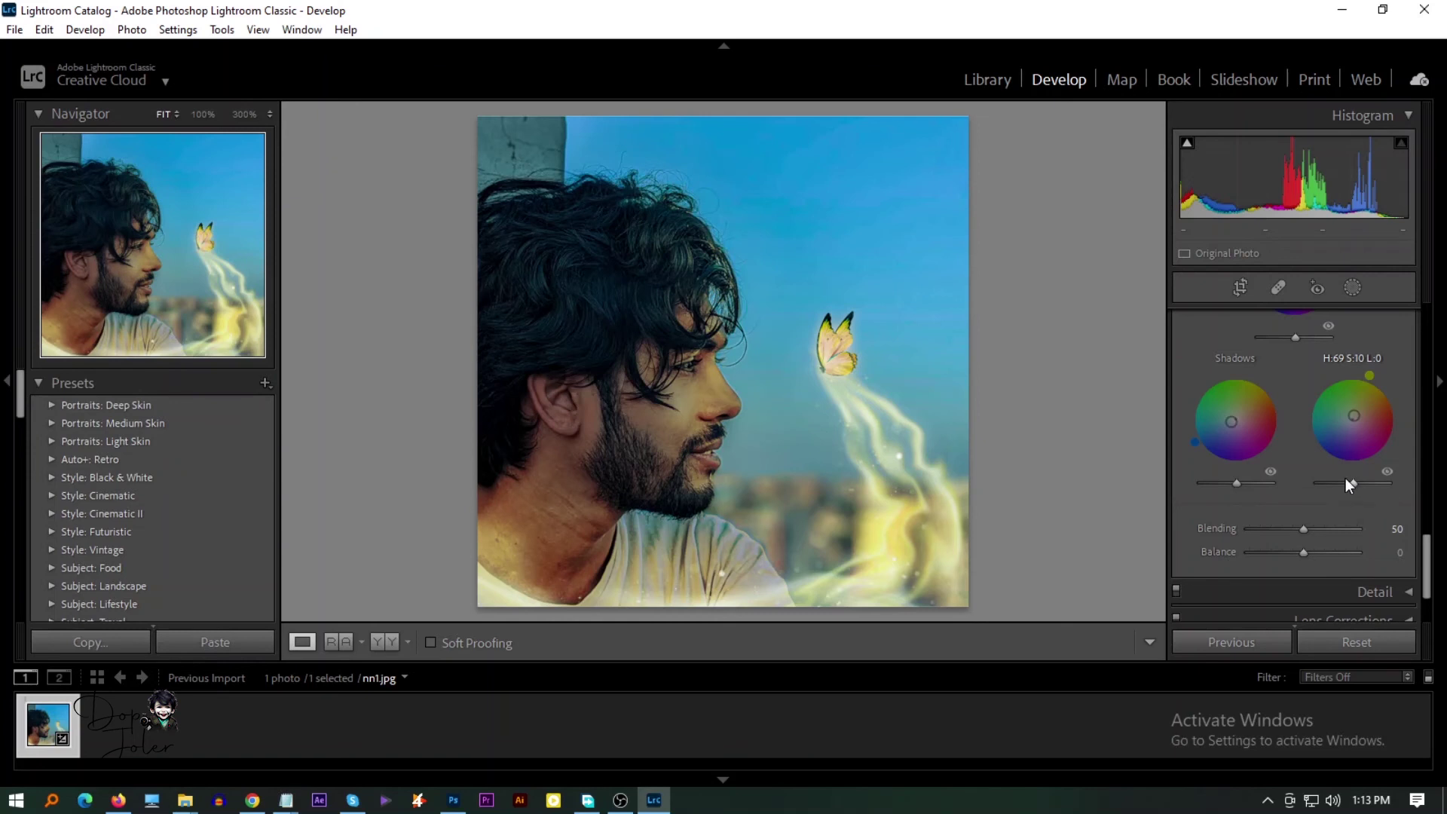
Set colour grading Blending to 18 and Balance to +78
left_click(1320, 529)
mouse_move(1314, 555)
left_mouse_down()
mouse_move(1255, 552)
mouse_move(1269, 528)
mouse_move(1348, 565)
left_mouse_up()
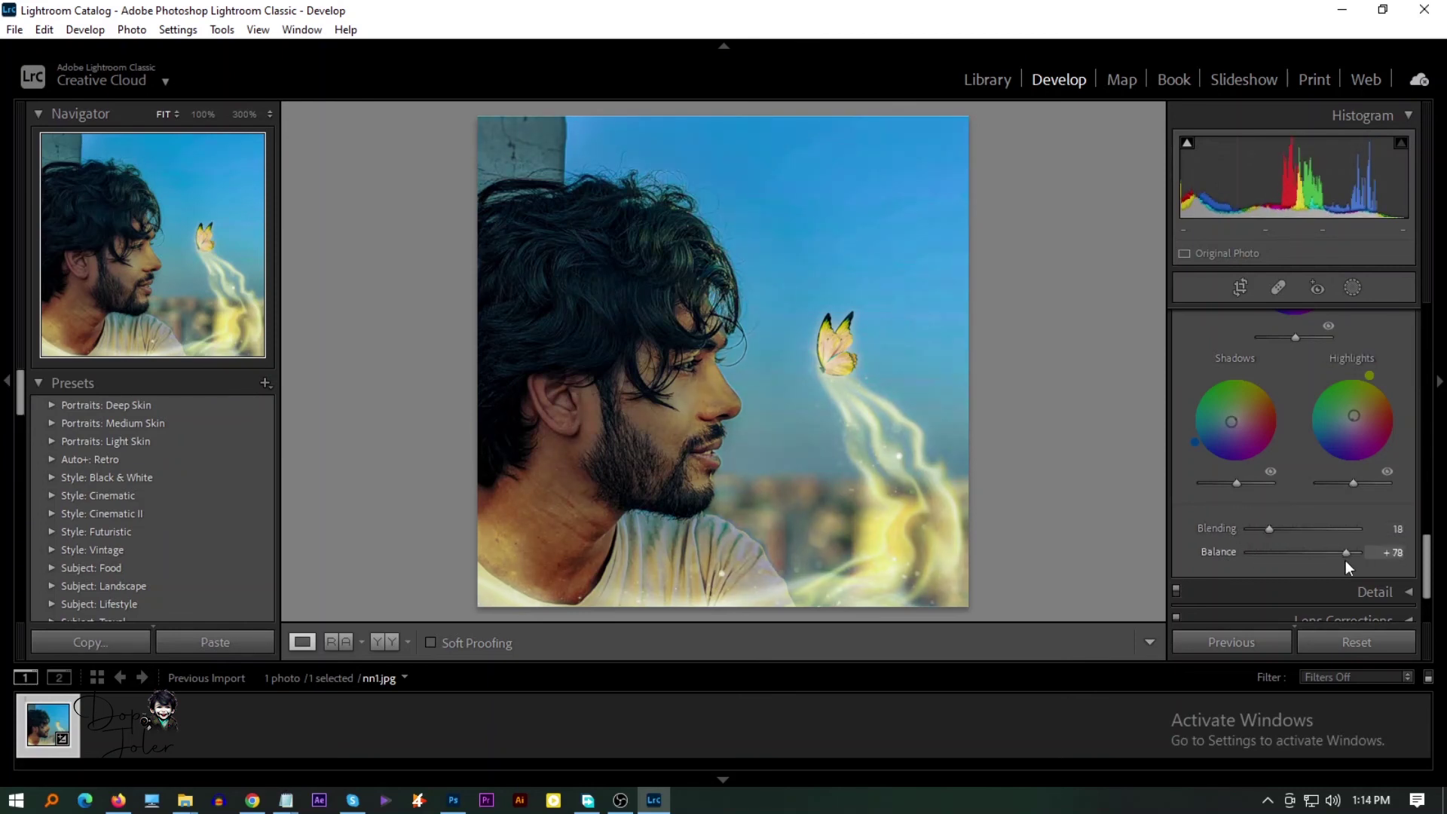
scroll(1286, 527, "down", 2)
Set Sharpening Amount to 20 and Luminance noise reduction to 61
left_click(1350, 509)
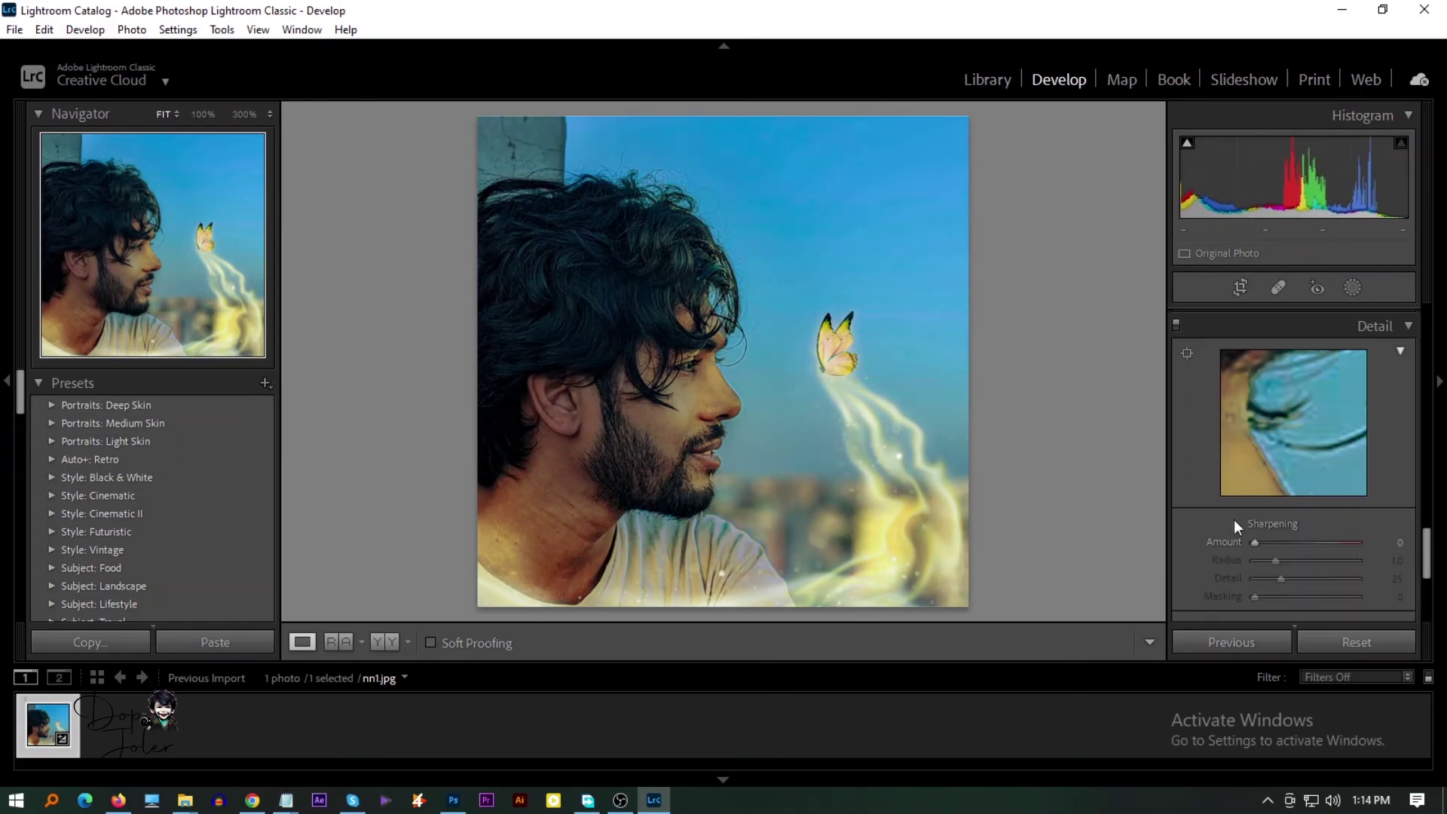
mouse_move(1255, 542)
left_mouse_down()
mouse_move(1325, 550)
mouse_move(1258, 542)
left_mouse_up()
scroll(1204, 561, "down", 1)
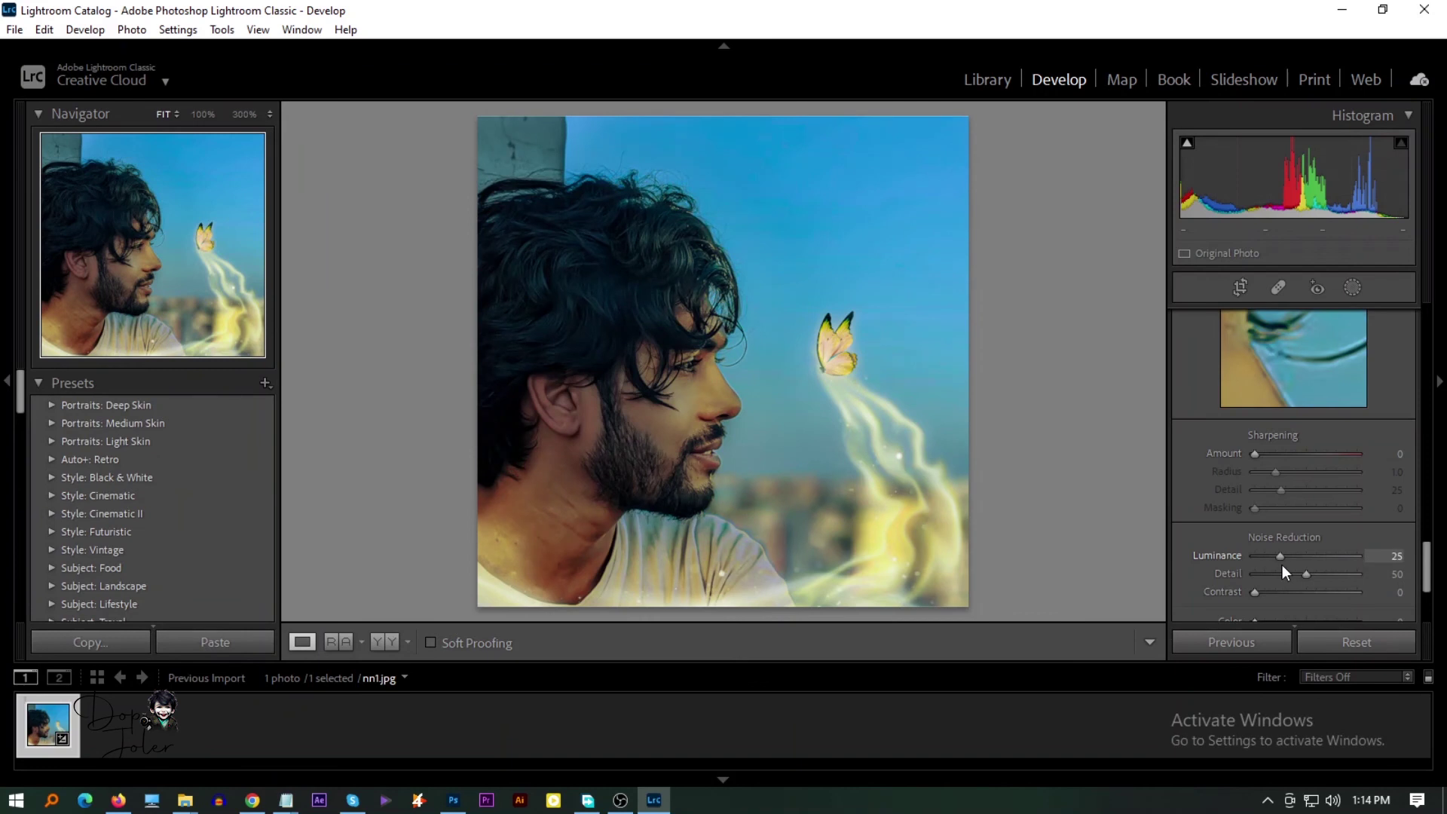
left_click_drag(1282, 563, 1341, 567)
left_click_drag(1257, 455, 1289, 457)
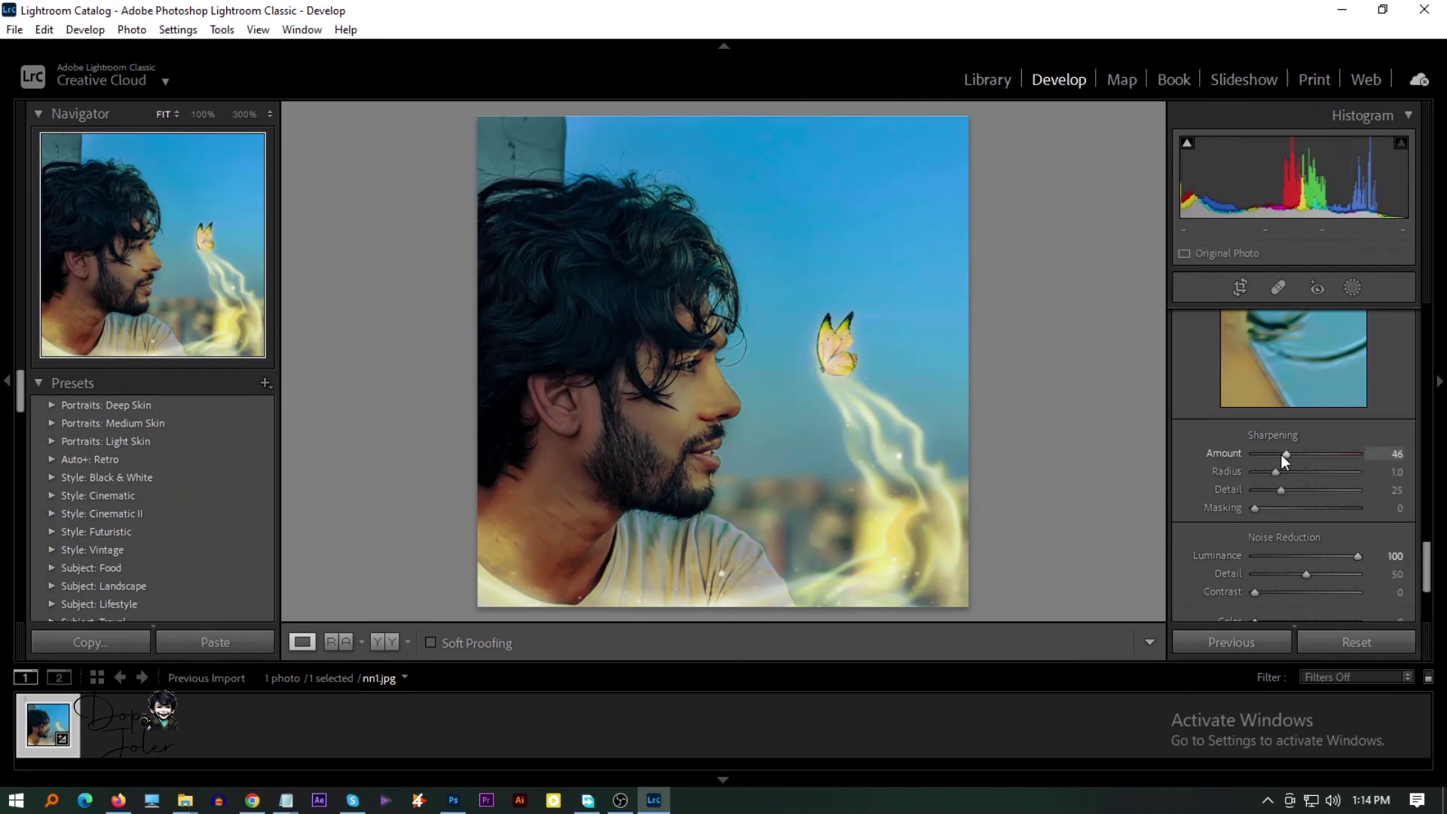
left_click_drag(1355, 558, 1318, 556)
left_click_drag(1286, 455, 1269, 457)
Add an edge vignette with Amount -21 and Highlights 55
scroll(1182, 574, "down", 1)
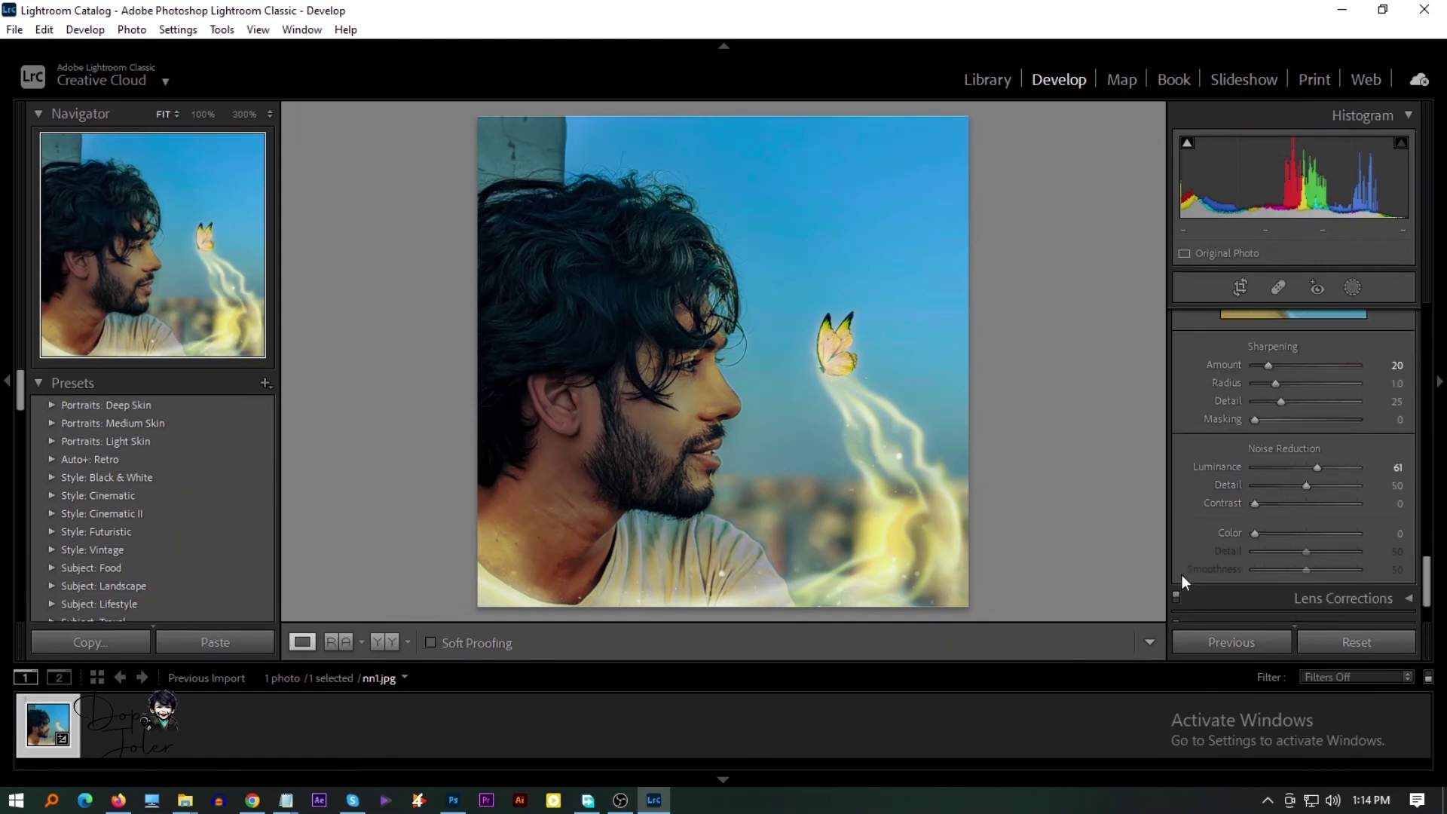
scroll(1182, 574, "down", 2)
scroll(1347, 516, "down", 2)
scroll(1283, 550, "down", 3)
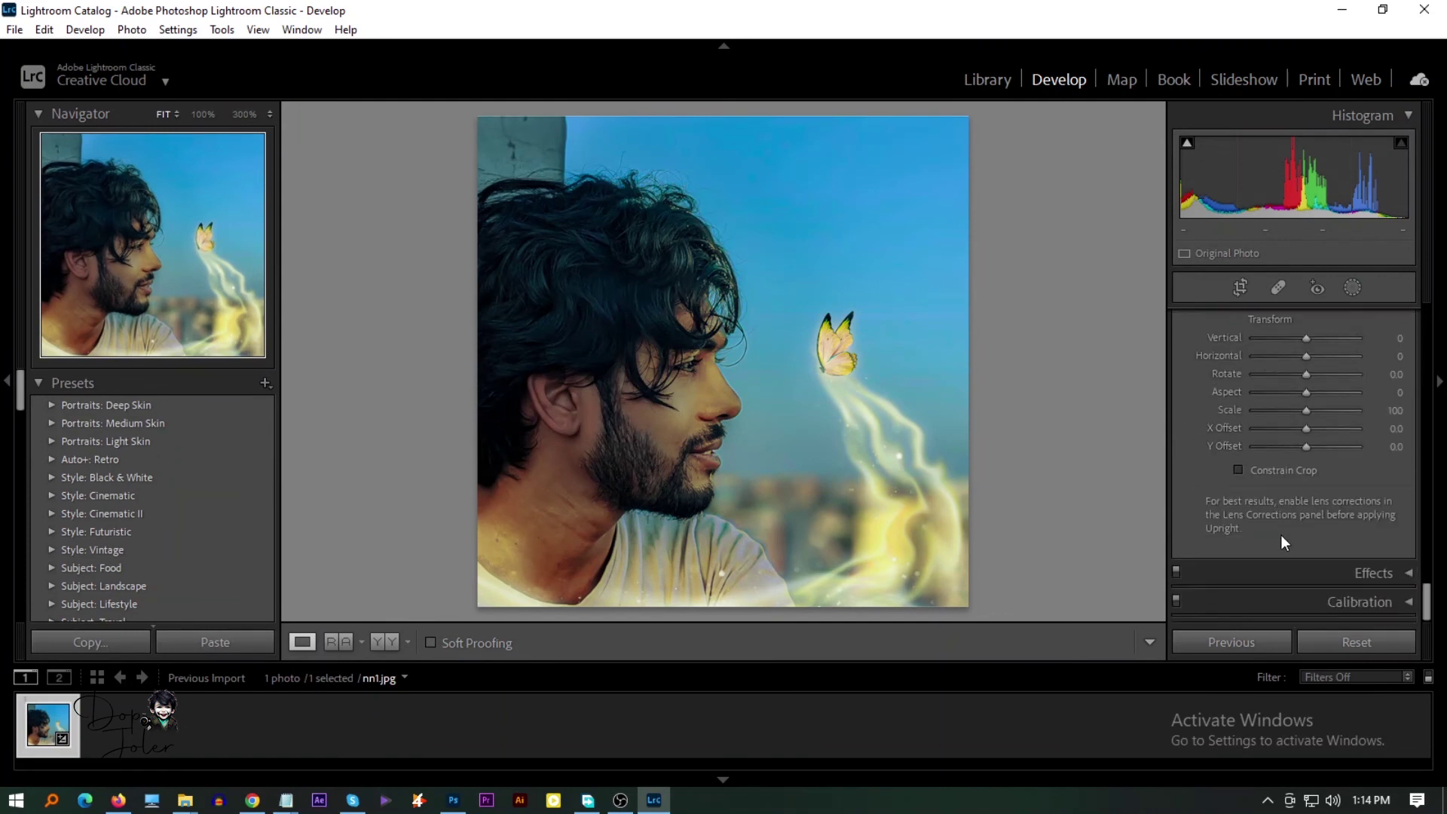
left_click(1281, 573)
left_click_drag(1307, 417, 1296, 416)
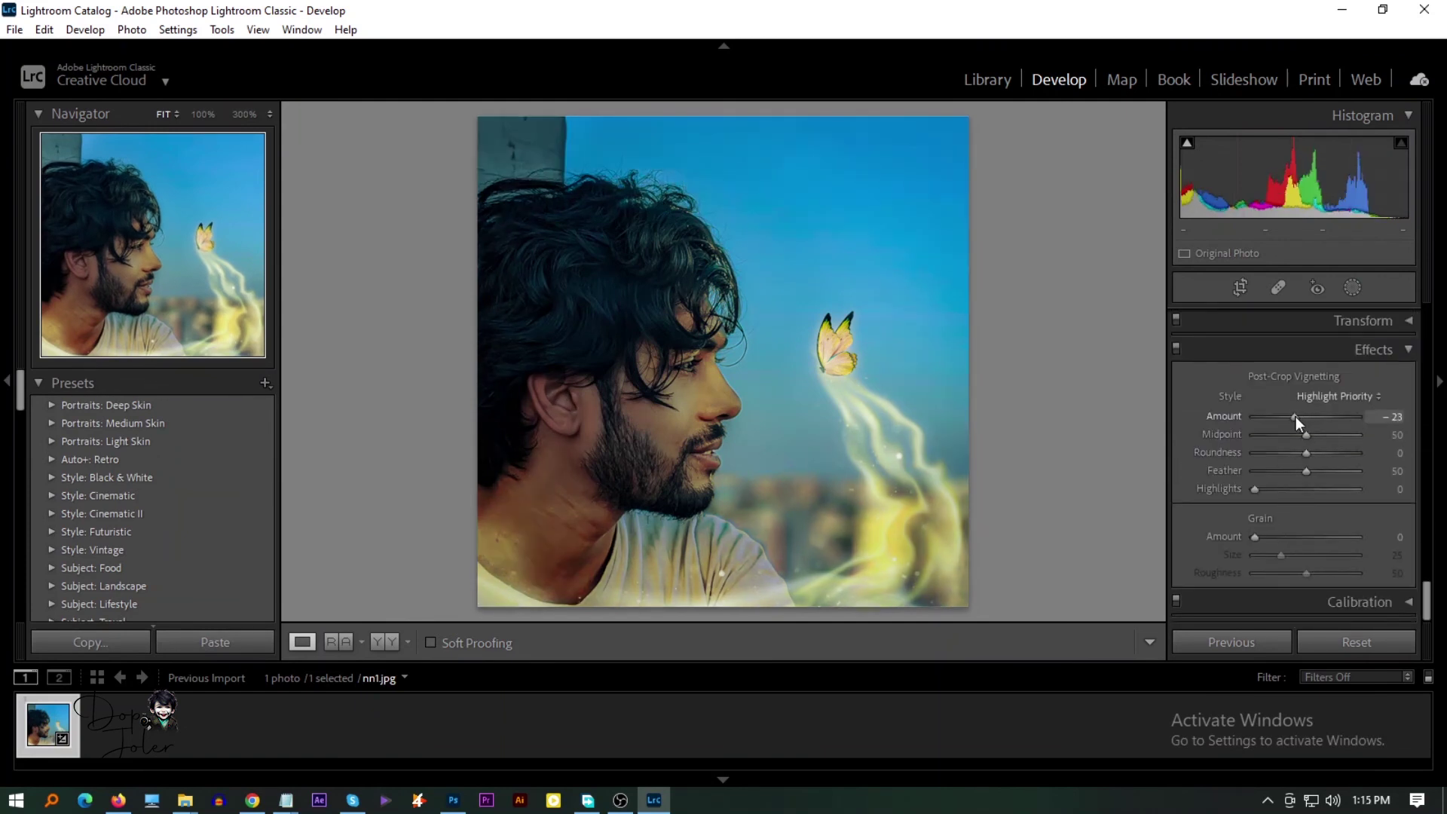
mouse_move(1256, 488)
left_mouse_down()
mouse_move(1315, 486)
mouse_move(1316, 470)
mouse_move(1286, 470)
left_mouse_up()
Set calibration saturation Red -23, Green +5 and Blue +5
left_click(1372, 600)
left_click_drag(1307, 536, 1306, 536)
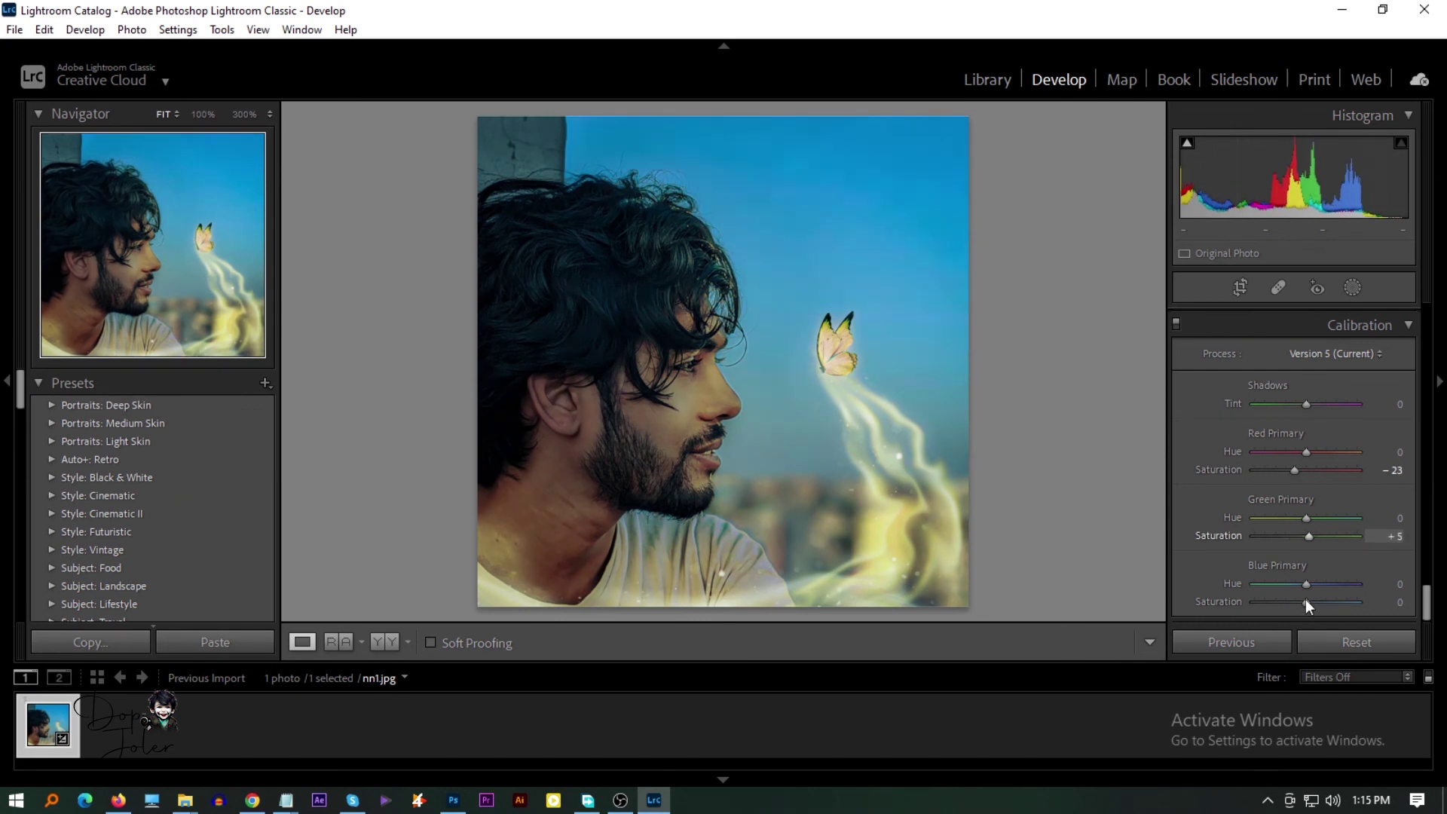
left_click_drag(1306, 601, 1309, 598)
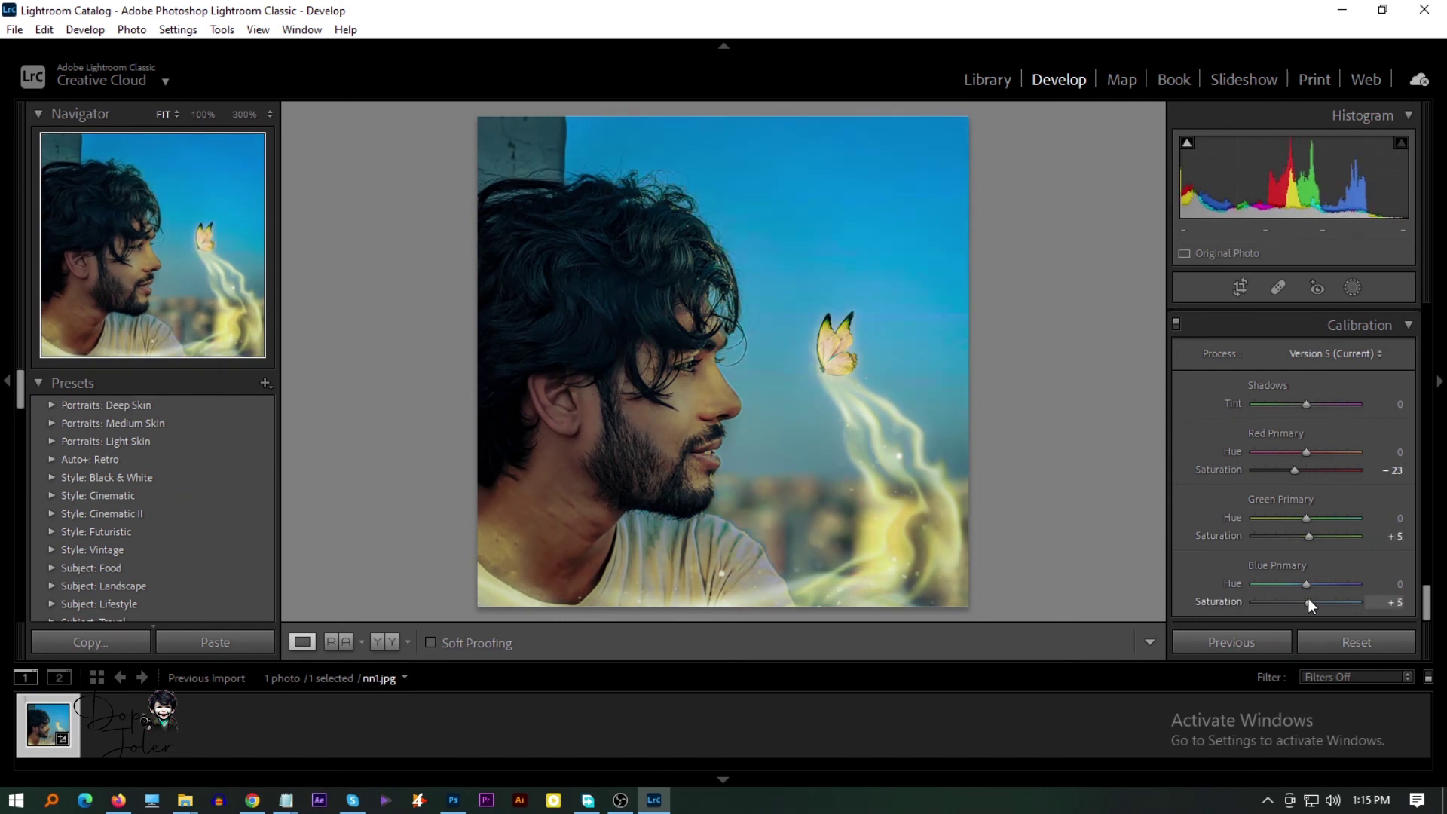
scroll(1202, 433, "up", 5)
scroll(1201, 433, "up", 5)
left_click(1280, 391)
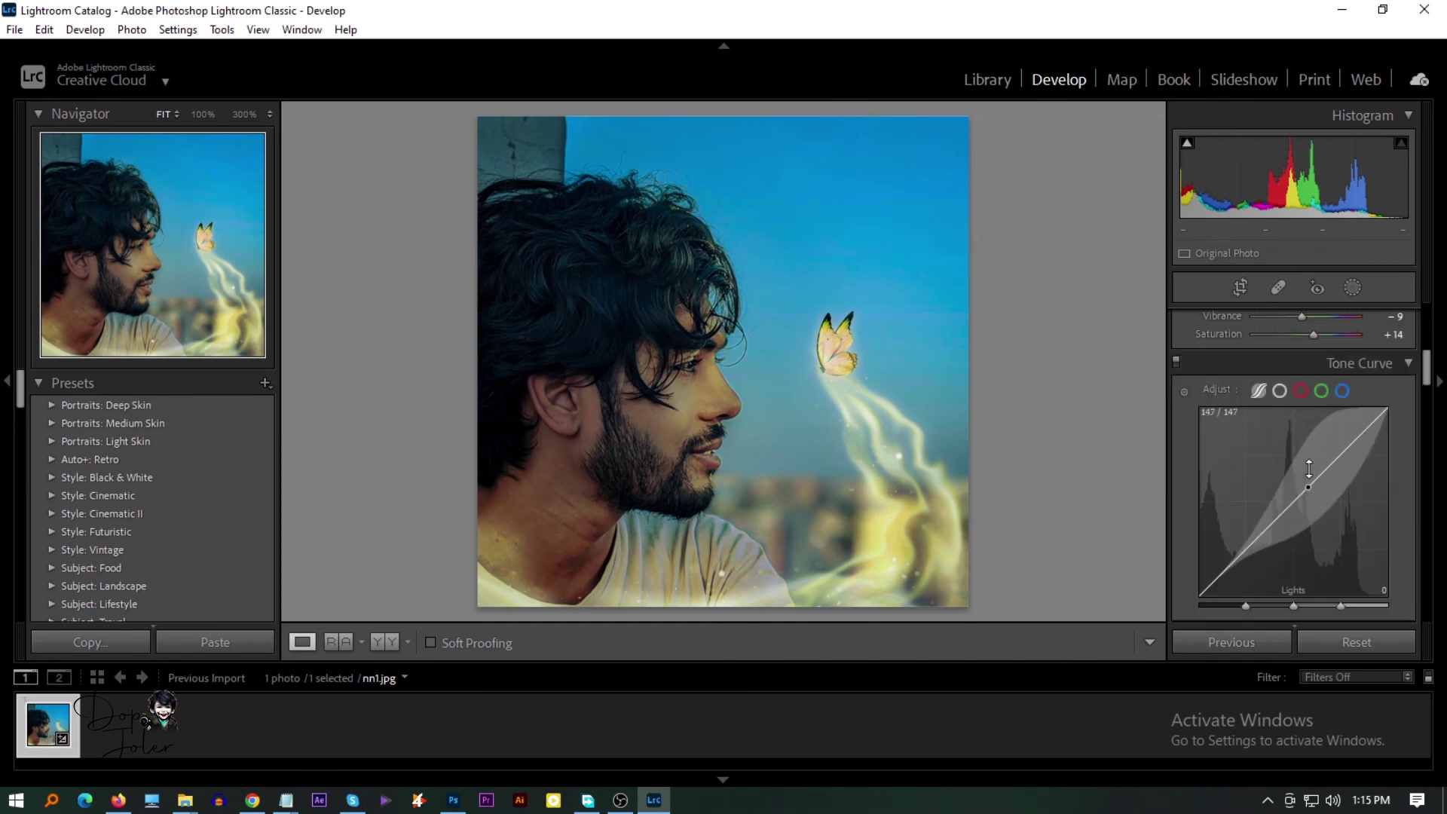
Lower red and blue curve tops, shift green, lift blue black point to 5, then compare with reference
left_click(1301, 392)
left_click_drag(1389, 410, 1389, 417)
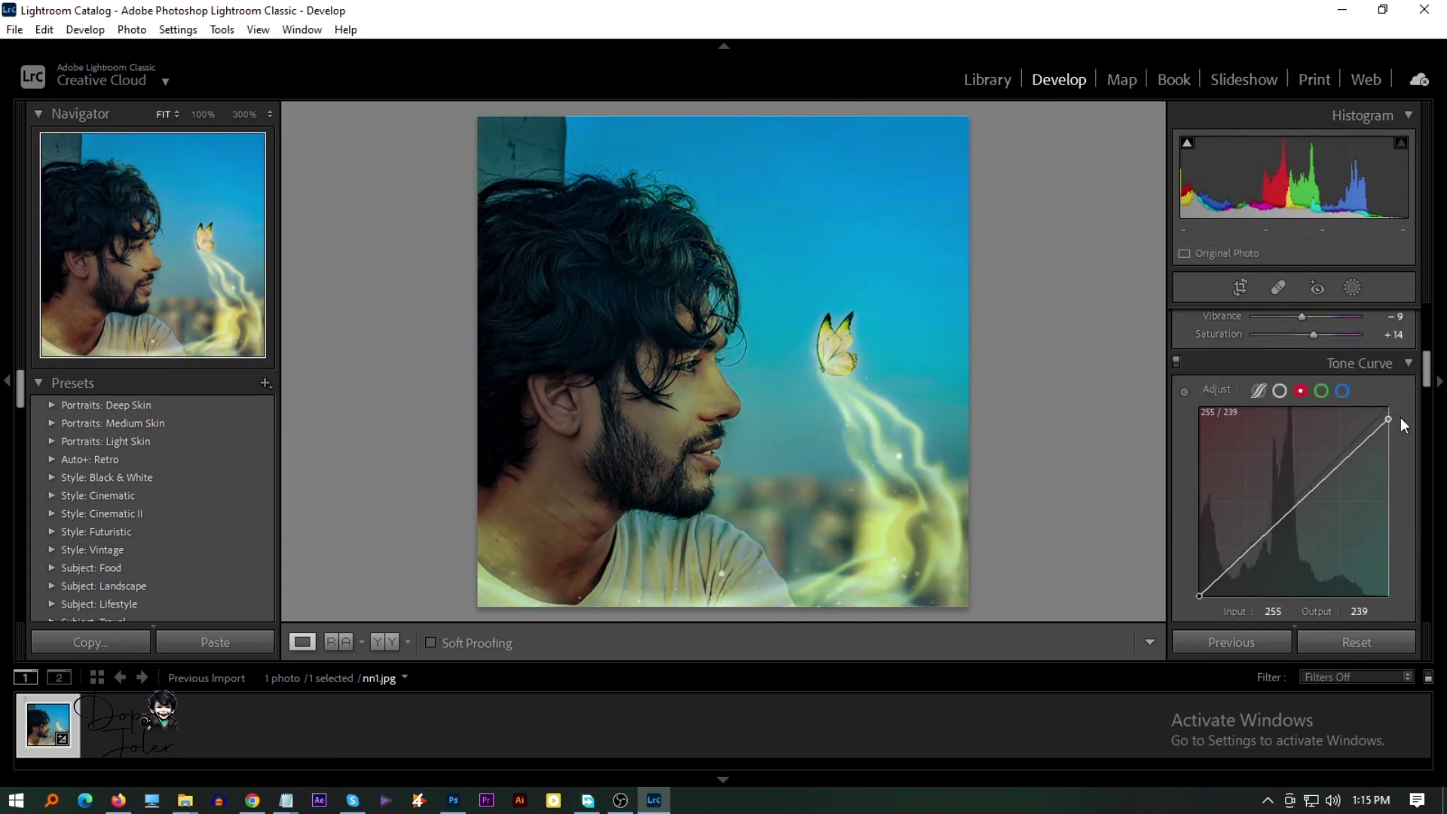
left_click(1323, 391)
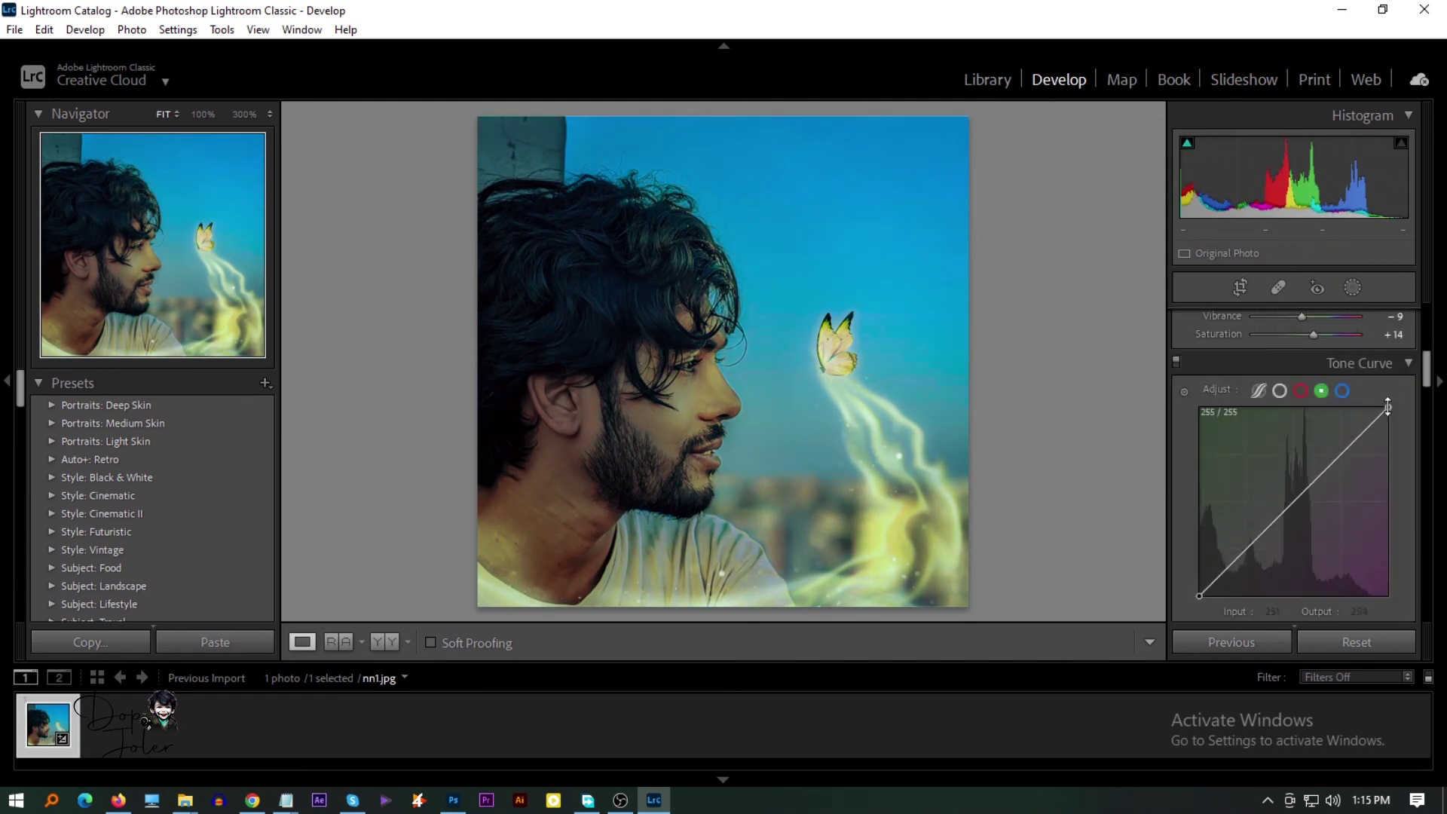
left_click_drag(1388, 407, 1384, 407)
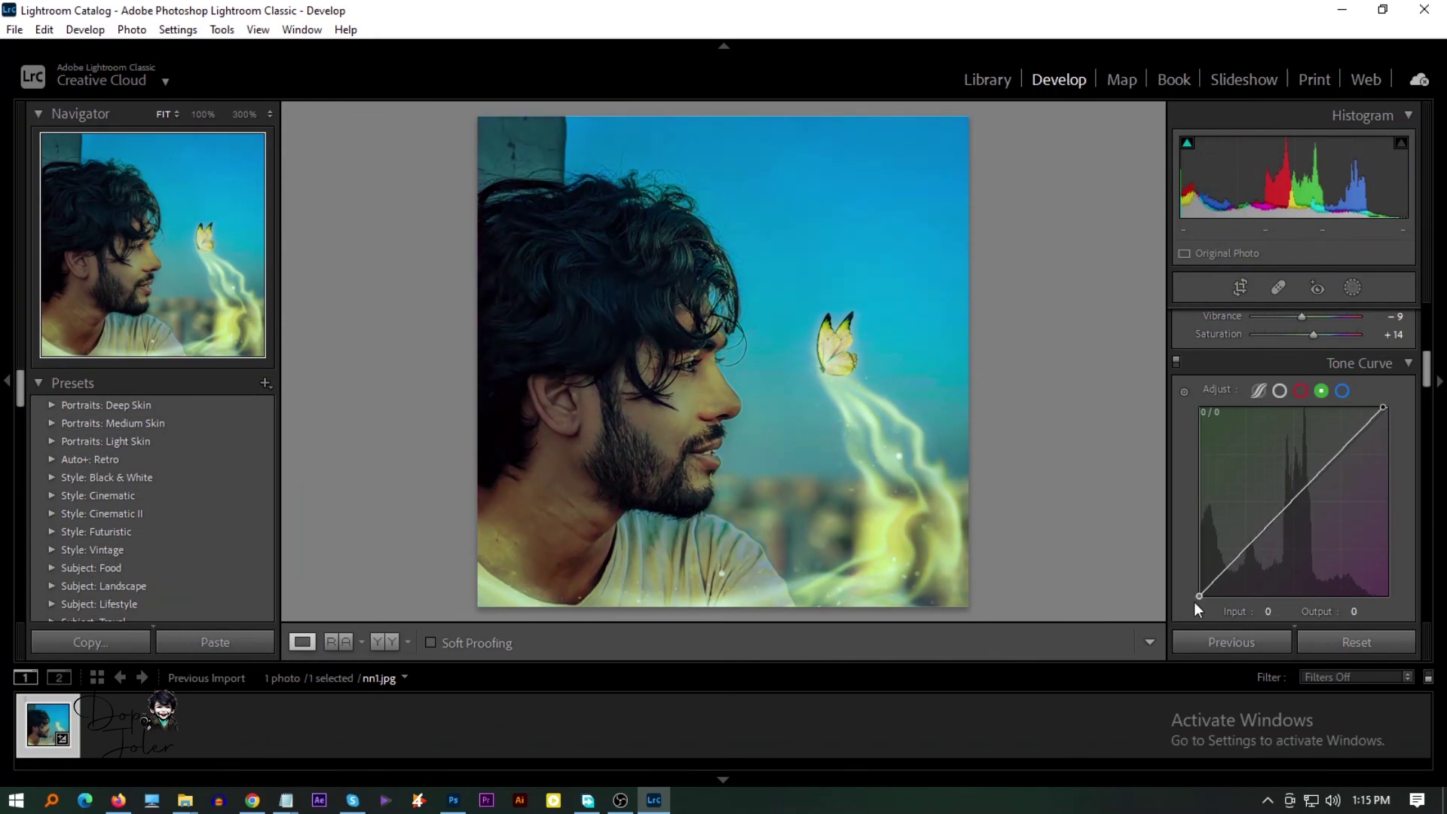
left_click(1342, 391)
left_click_drag(1388, 407, 1389, 416)
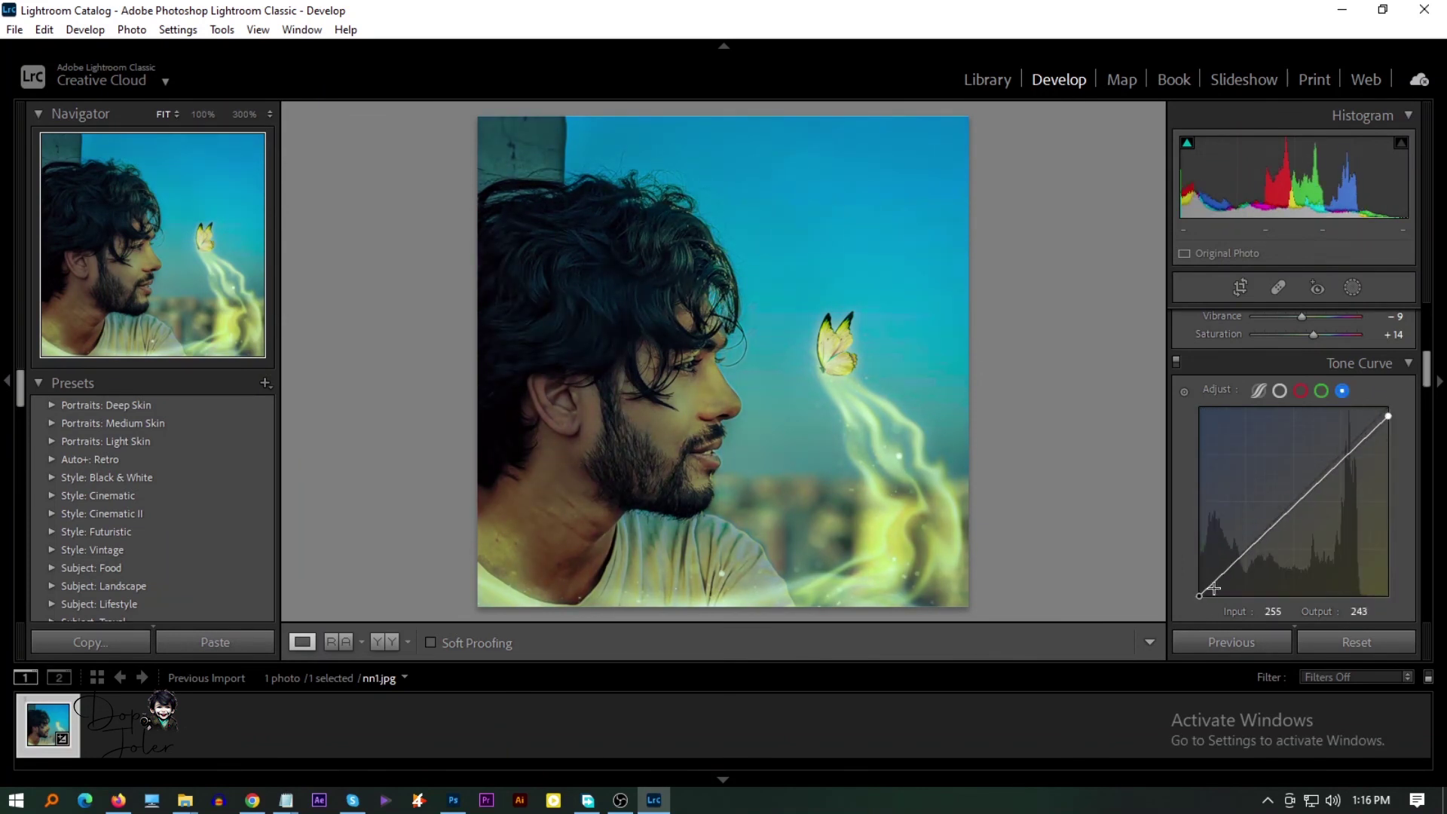
left_click_drag(1199, 596, 1187, 590)
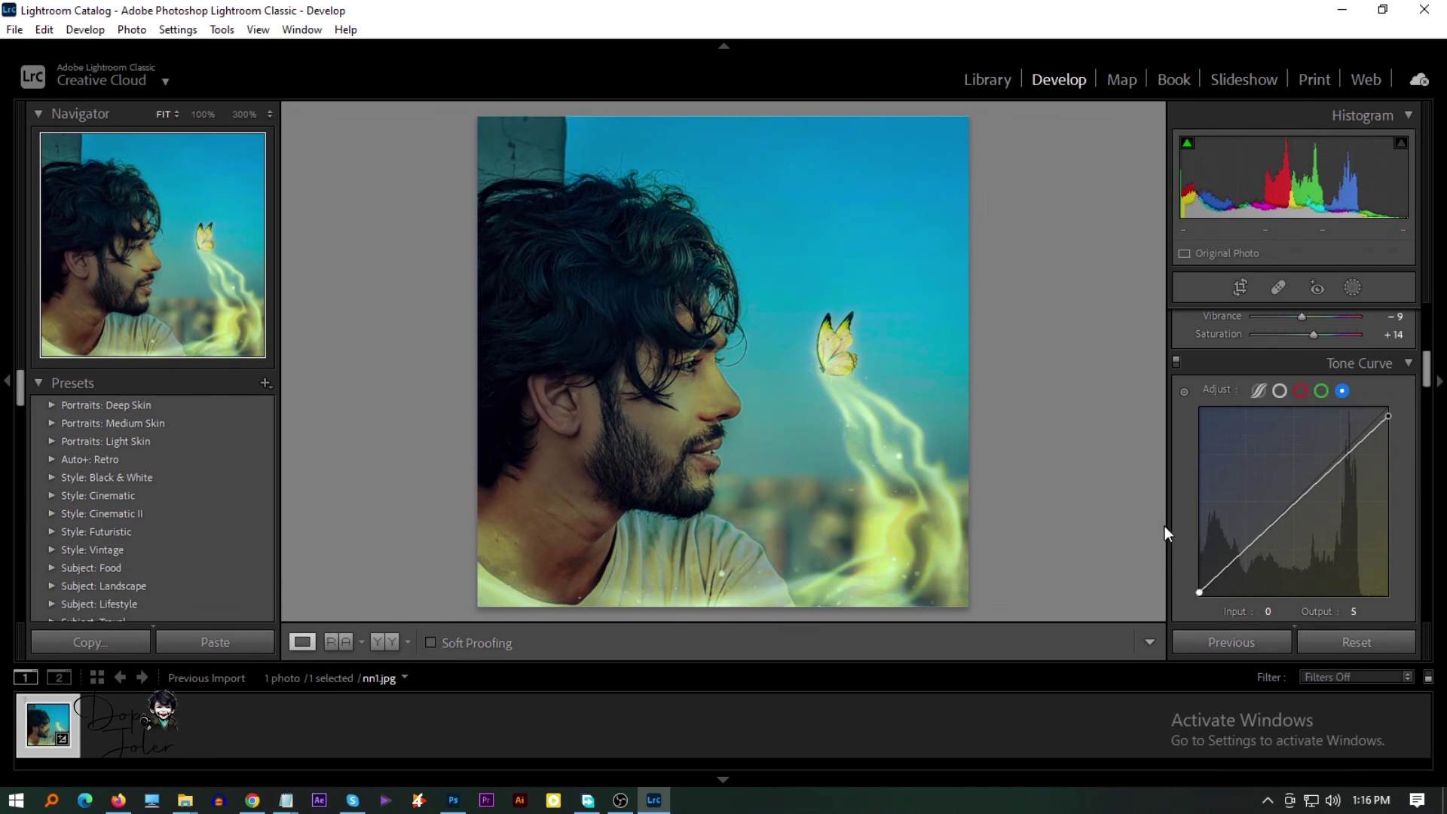
left_click(337, 642)
Compare the teal grade side by side with the original, then return to the single-photo view
left_click(858, 512)
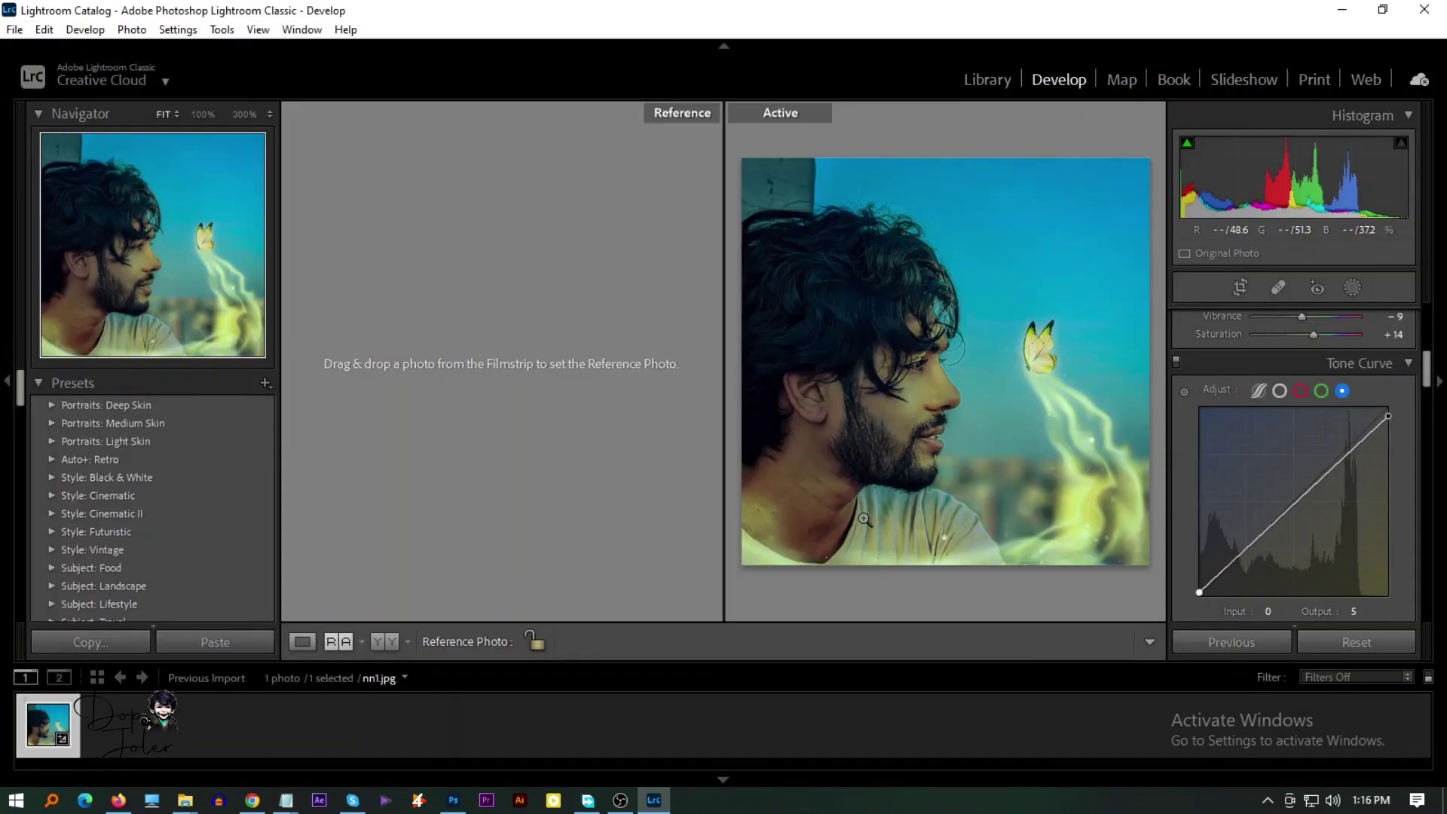
left_click(383, 641)
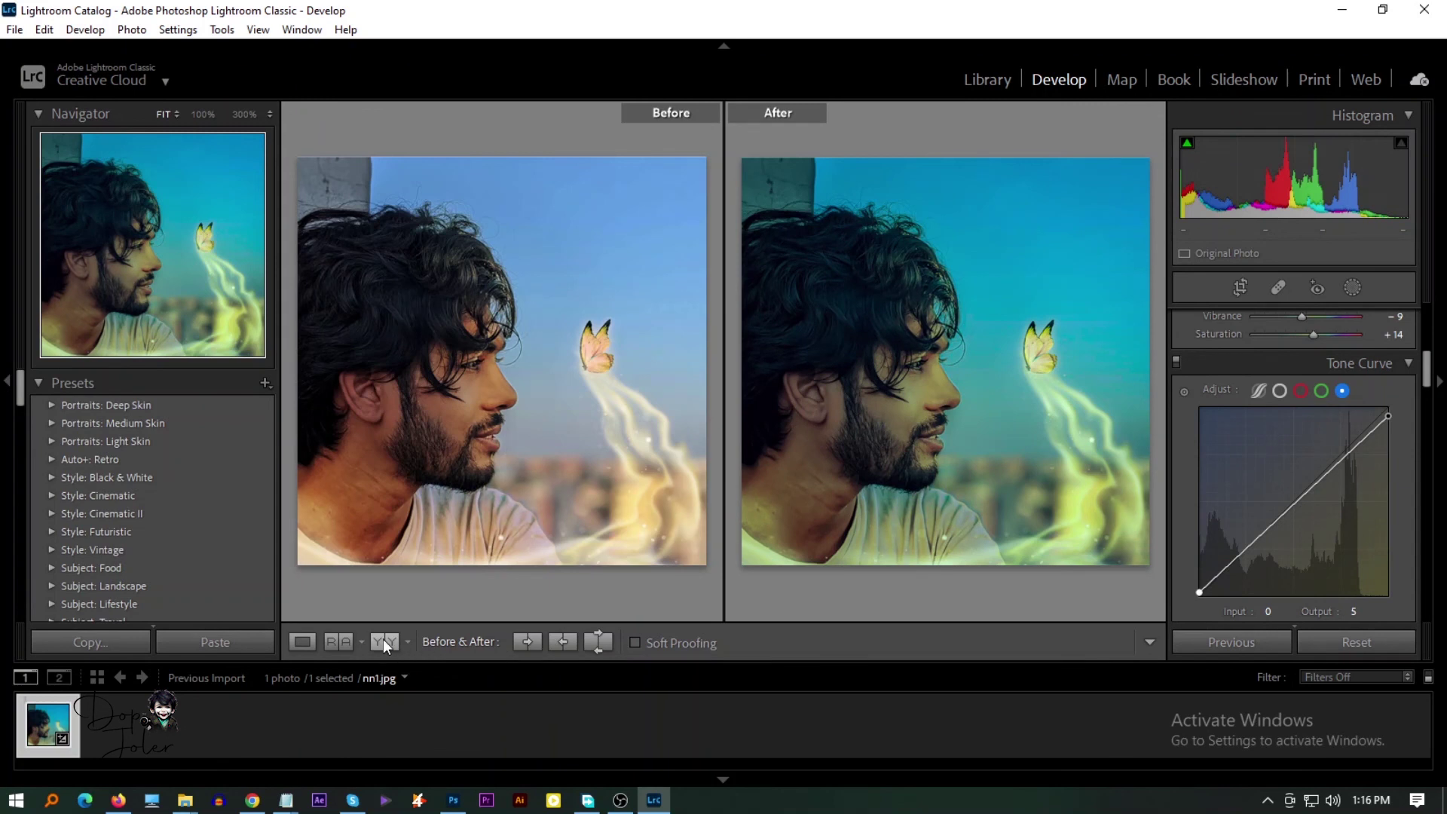
left_click(302, 641)
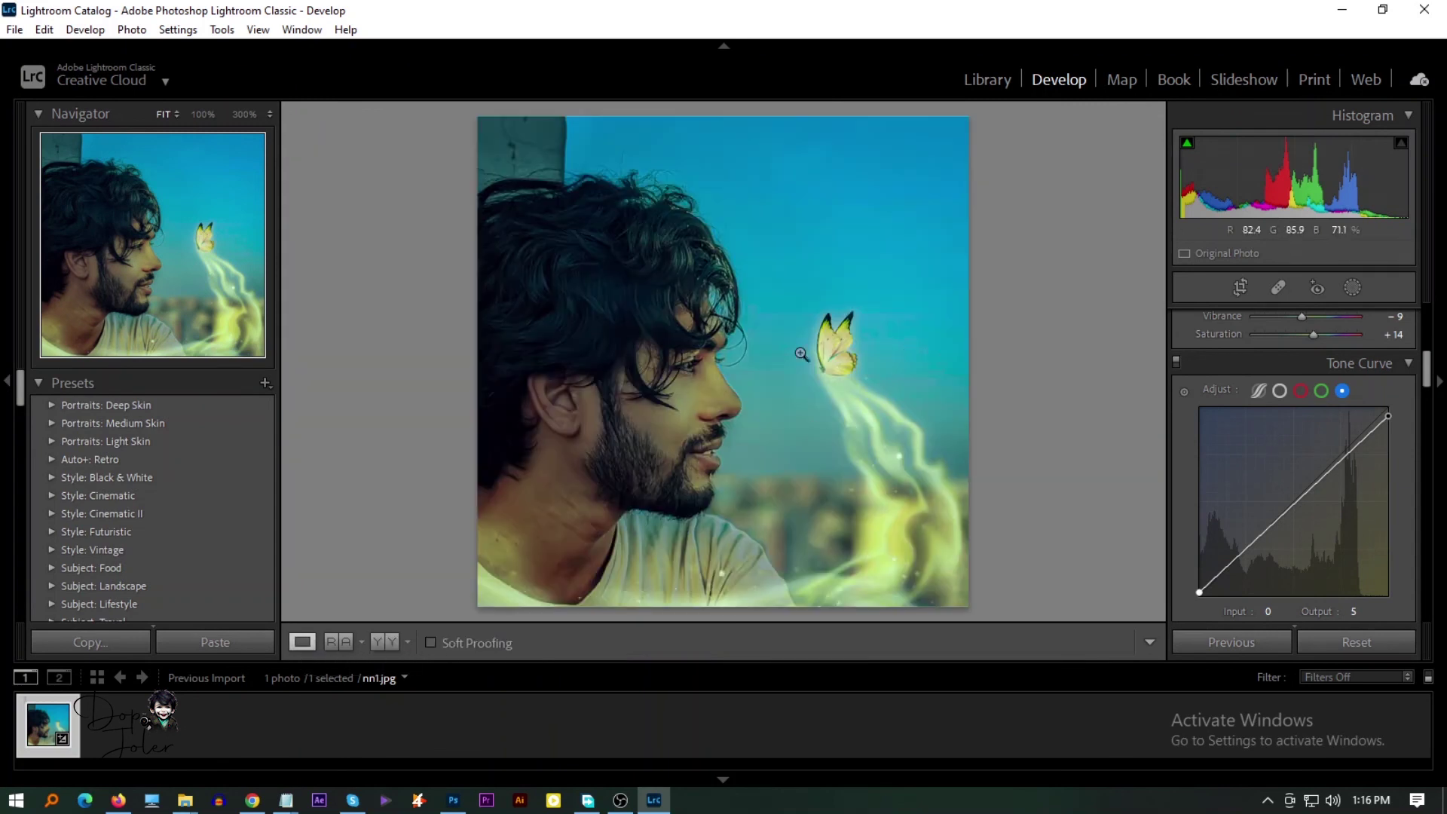
Export the graded photo to the desktop, leaving the original rooftop portrait on screen
right_click(771, 648)
left_click(1089, 548)
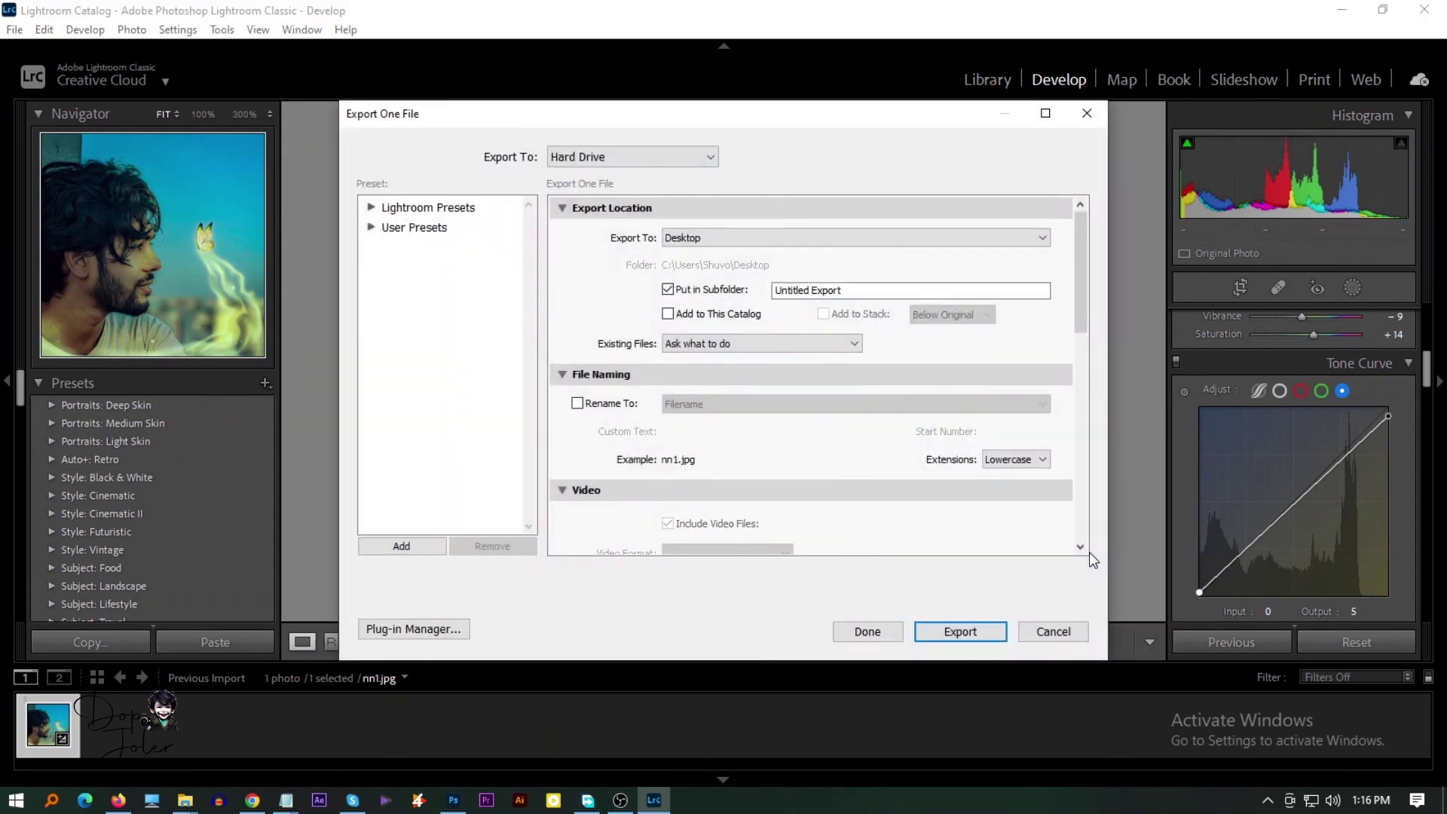
left_click(988, 631)
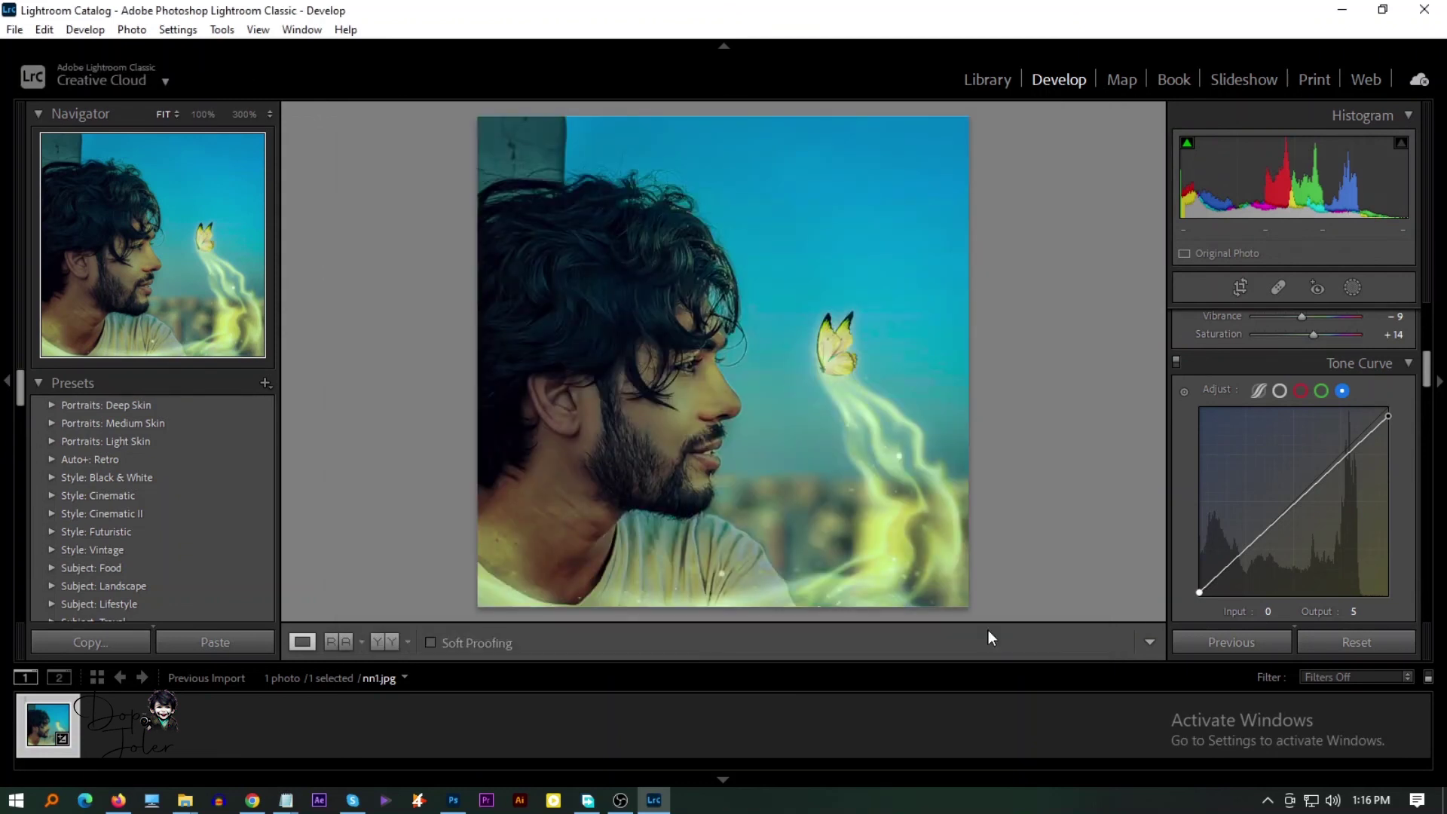
left_click(620, 800)
left_click(1252, 579)
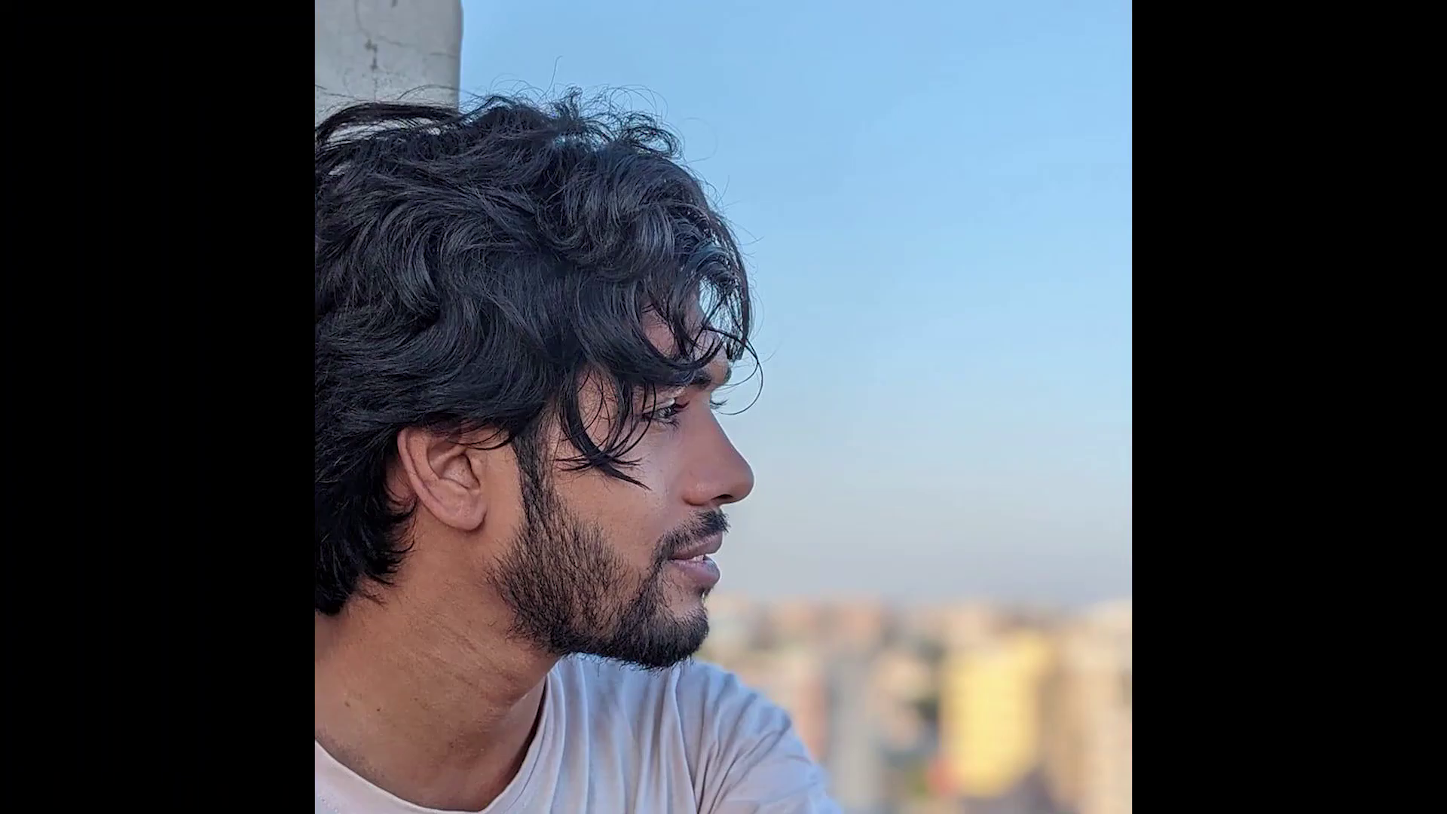